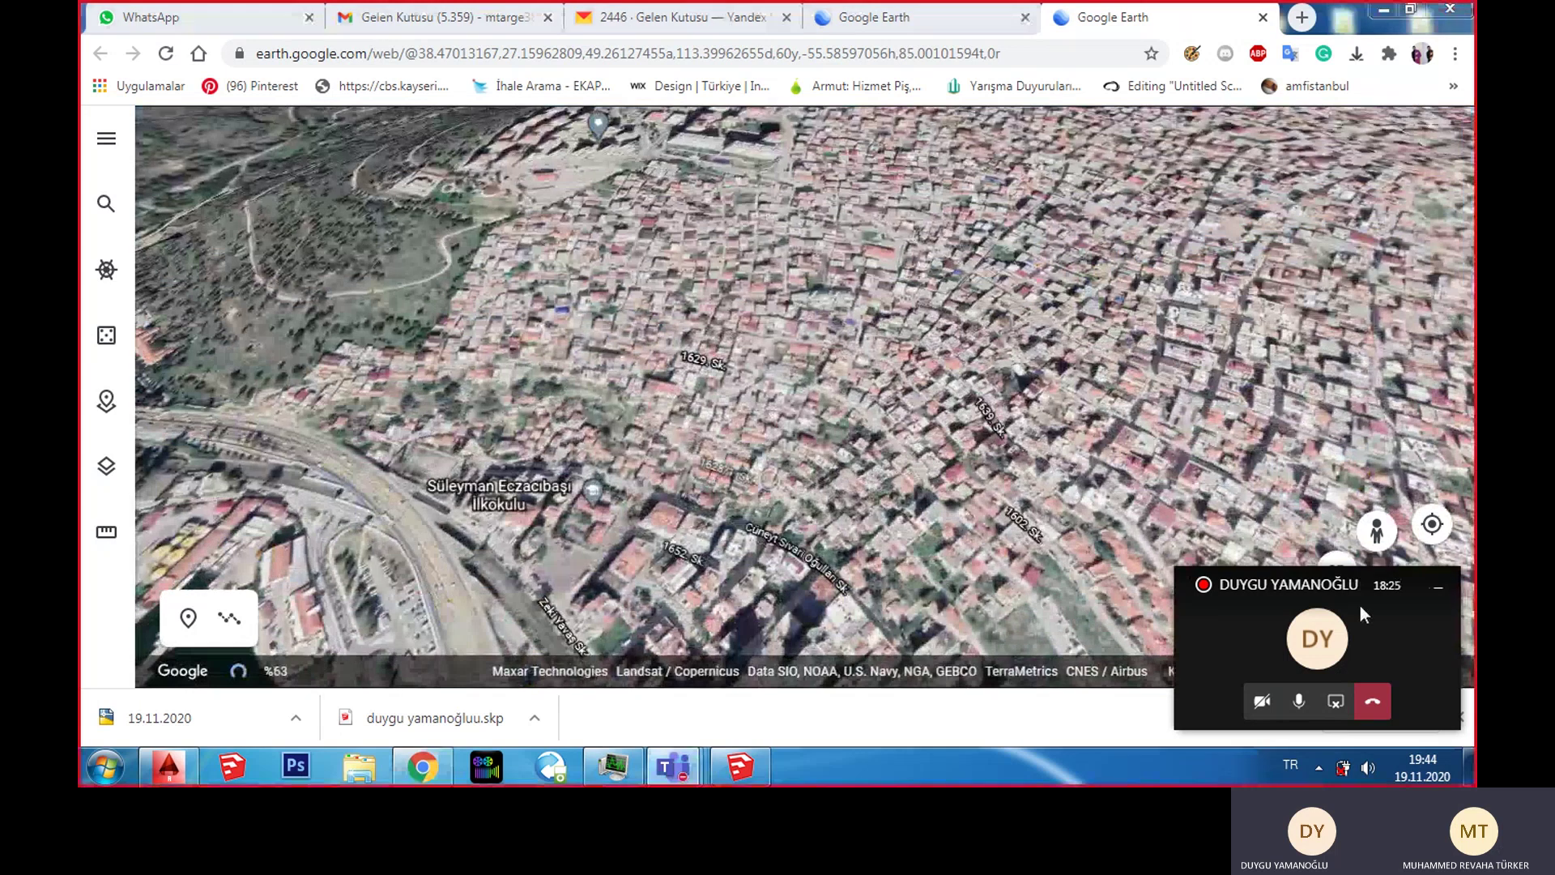
Step: Examine the İzmir coastal site in Google Earth from several angles, from a north-up view, and within the wider Aegean region
{"action": "left_click_drag", "start_coordinate": [1359, 605], "coordinate": [1474, 784]}
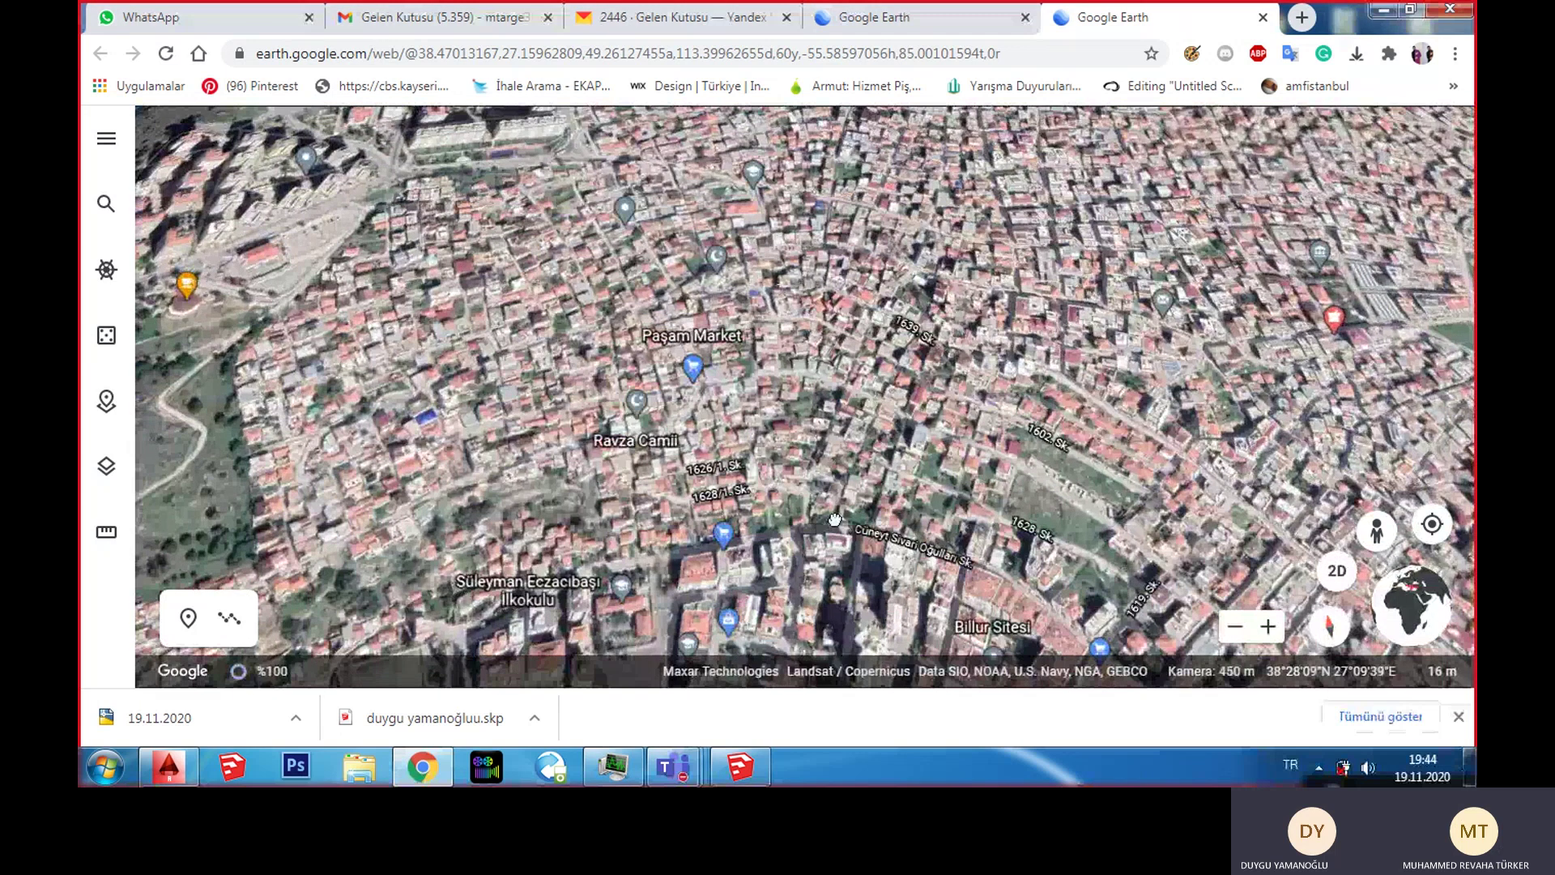
{"action": "left_click_drag", "start_coordinate": [834, 519], "coordinate": [1111, 463]}
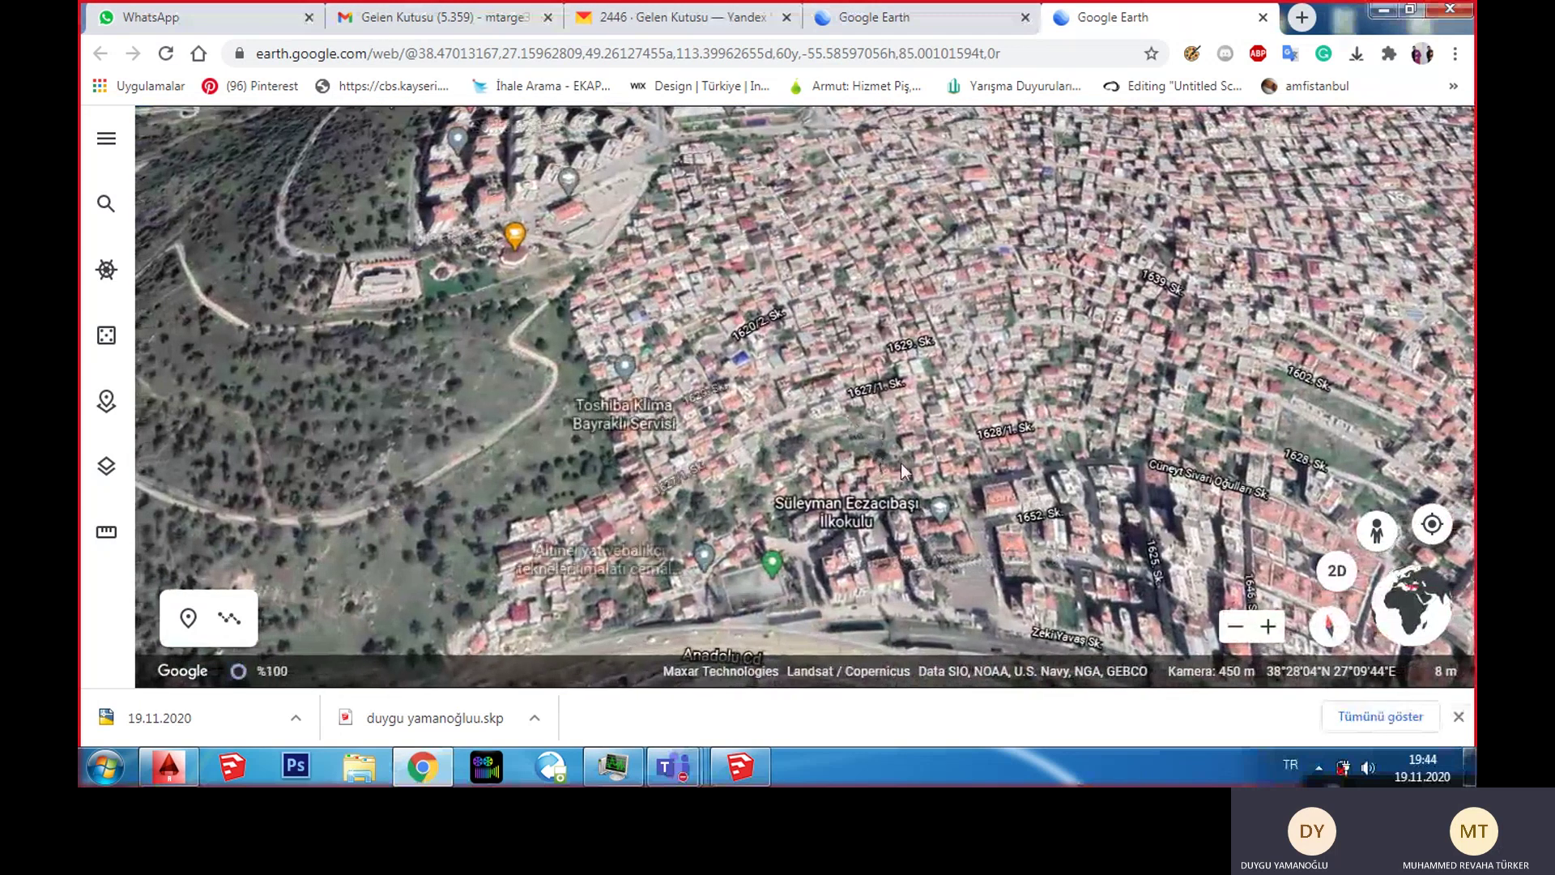
{"action": "middle_click_drag", "start_coordinate": [901, 464], "coordinate": [816, 463]}
{"action": "left_click_drag", "start_coordinate": [817, 469], "coordinate": [507, 459], "text": "shift"}
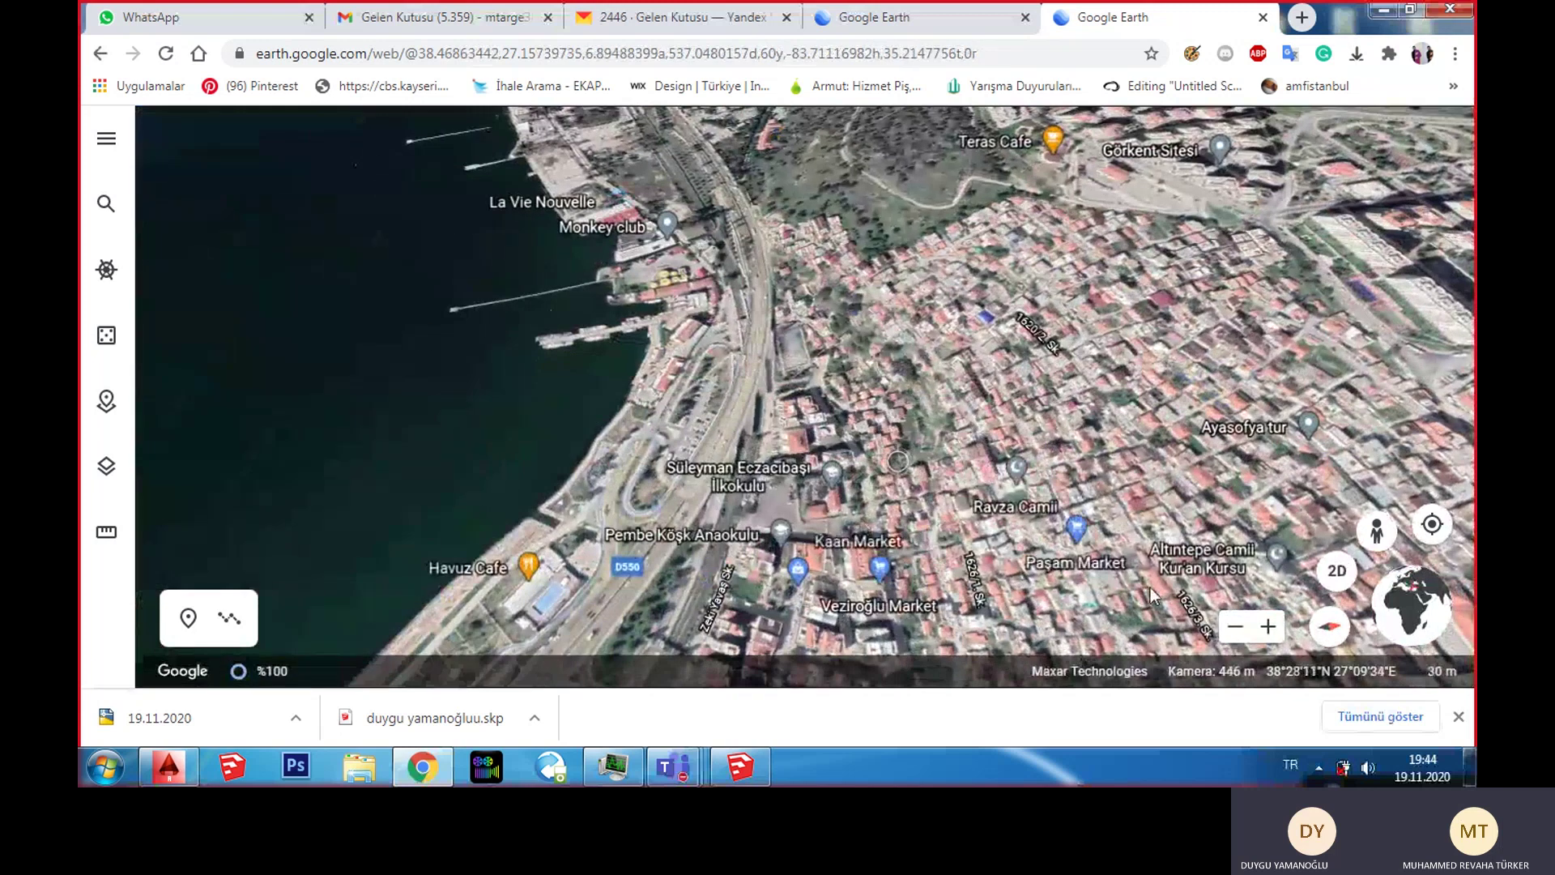
{"action": "left_click", "coordinate": [1331, 636]}
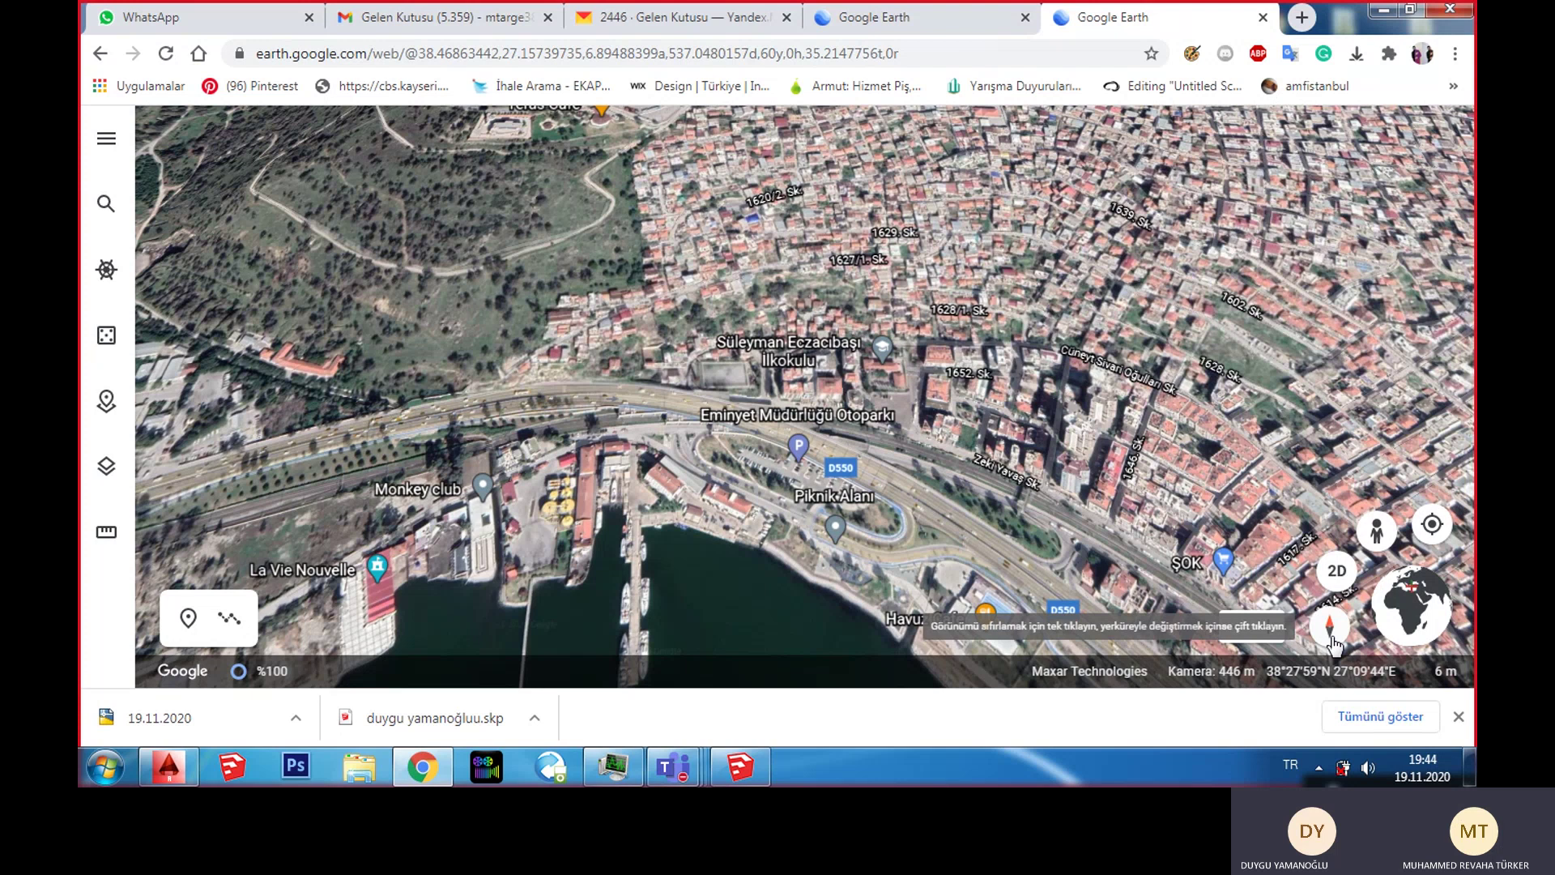
{"action": "scroll", "coordinate": [1177, 465], "scroll_direction": "down", "scroll_amount": 5}
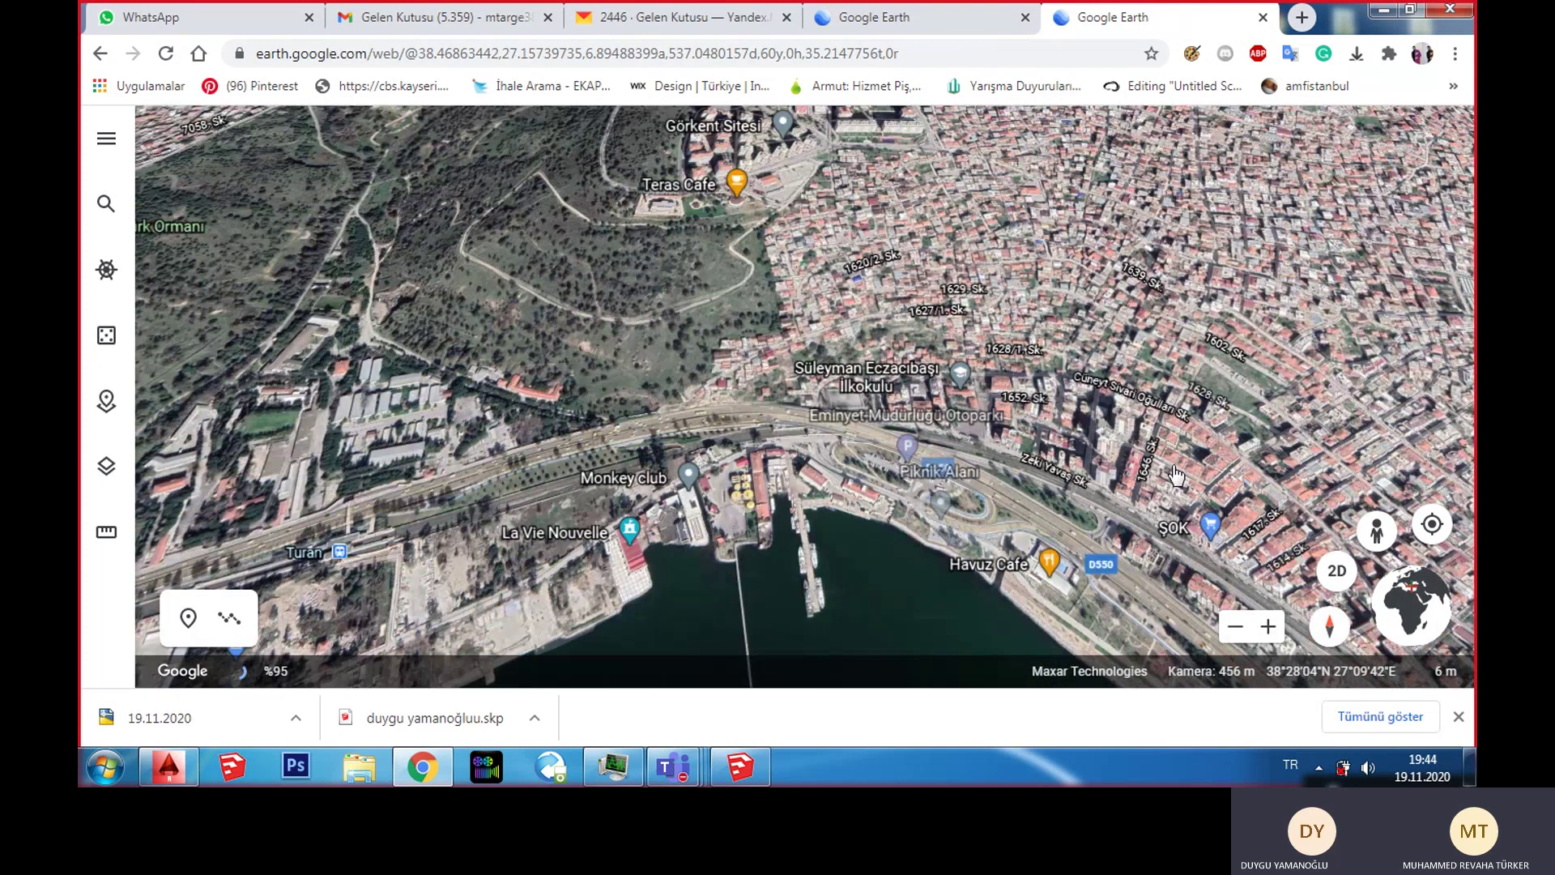
{"action": "scroll", "coordinate": [1167, 472], "scroll_direction": "down", "scroll_amount": 10}
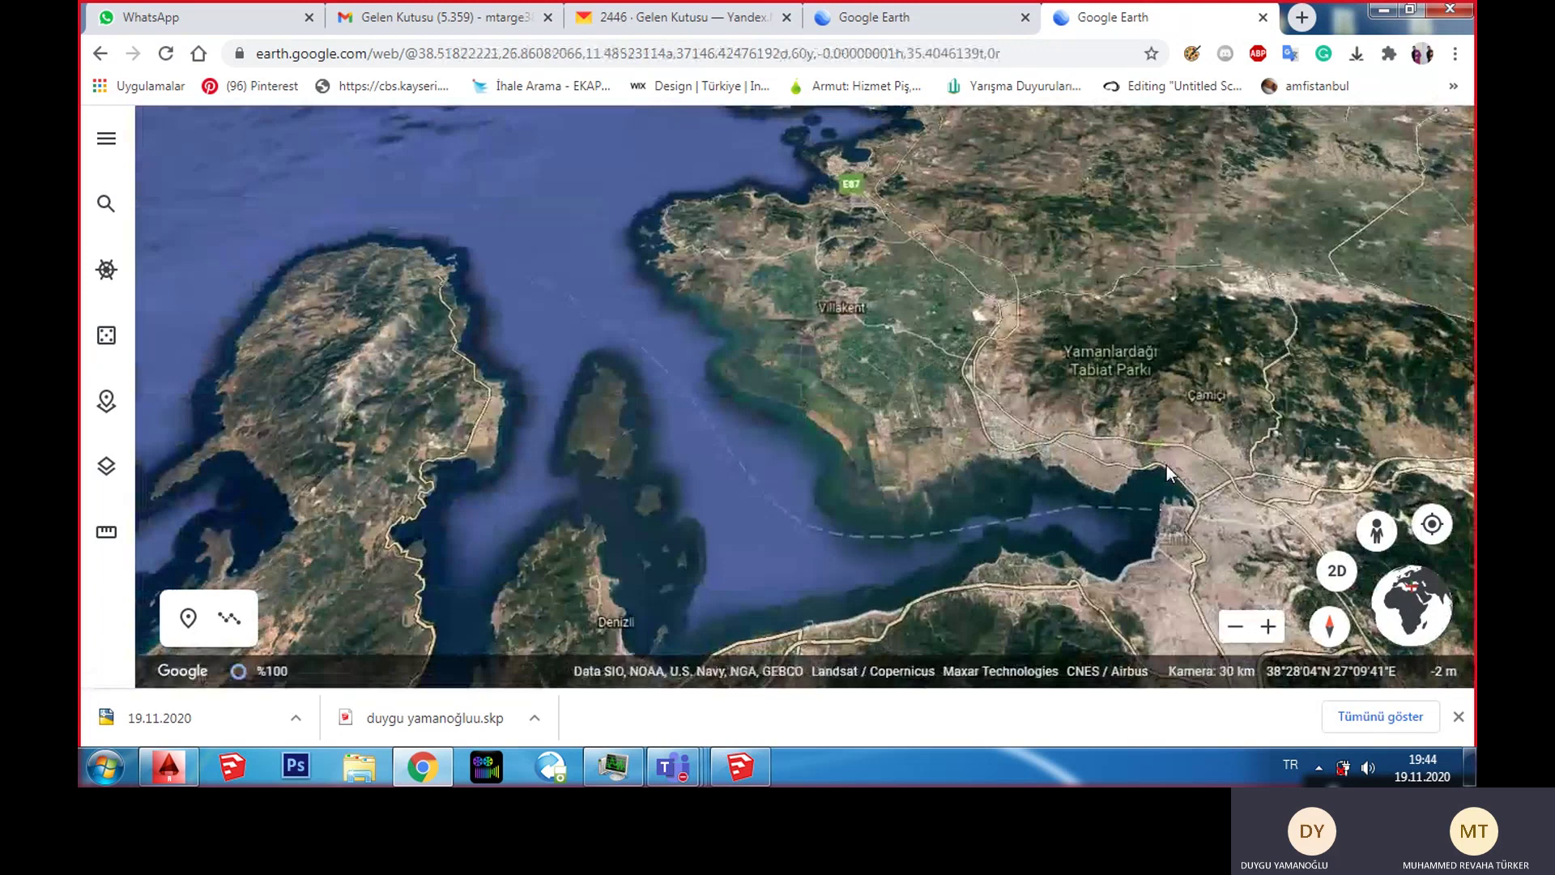
{"action": "scroll", "coordinate": [1166, 465], "scroll_direction": "down", "scroll_amount": 3}
{"action": "scroll", "coordinate": [1166, 465], "scroll_direction": "down", "scroll_amount": 4}
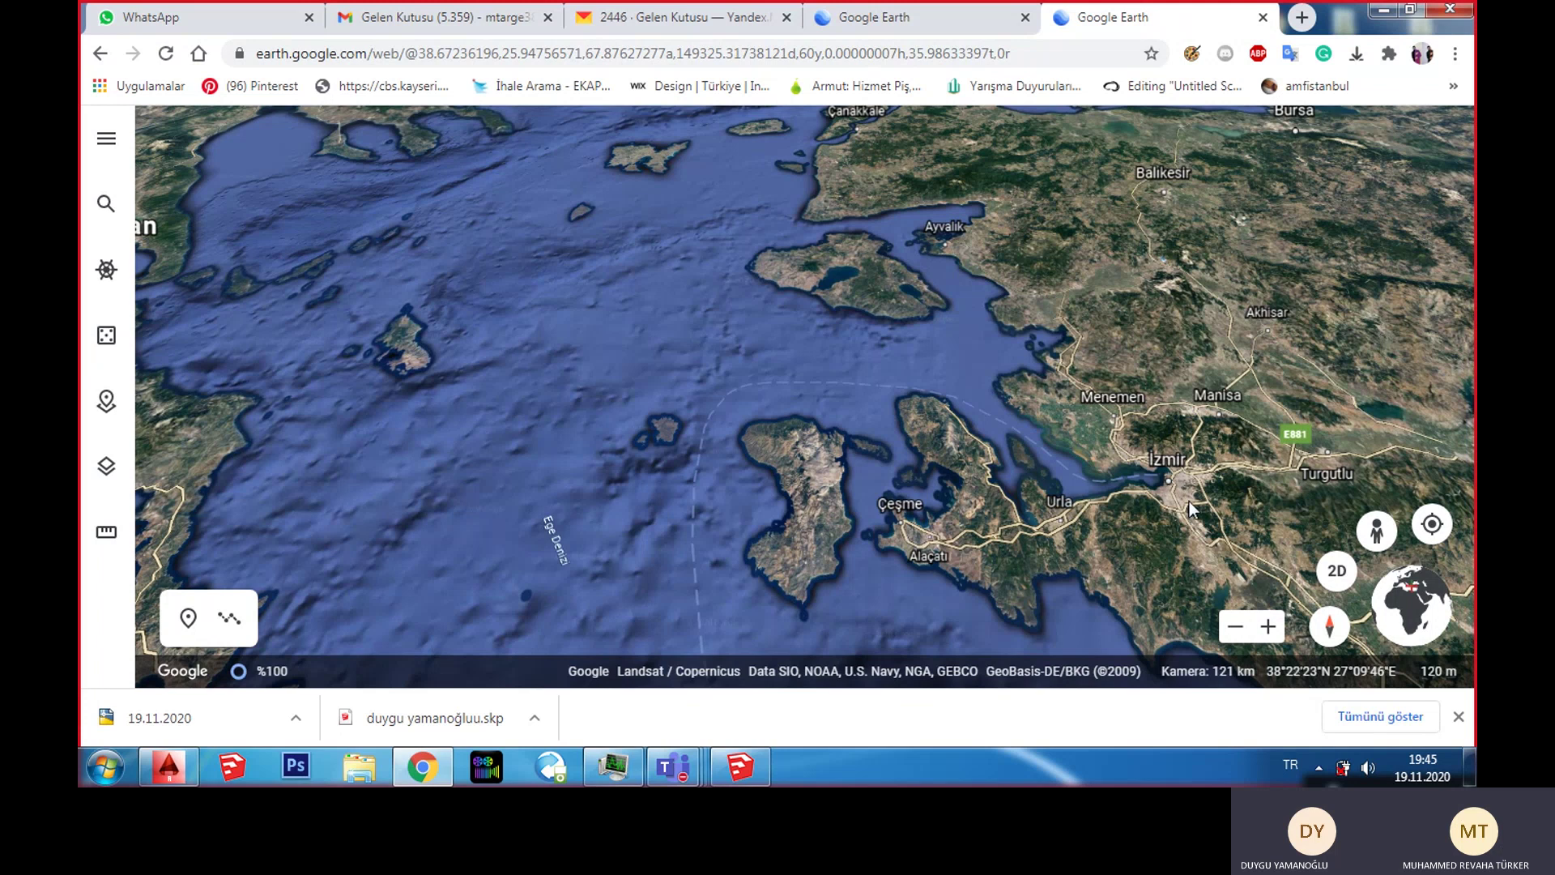
Step: Close the Google Earth map and minimise the browser to reach the desktop
{"action": "left_click", "coordinate": [1263, 17]}
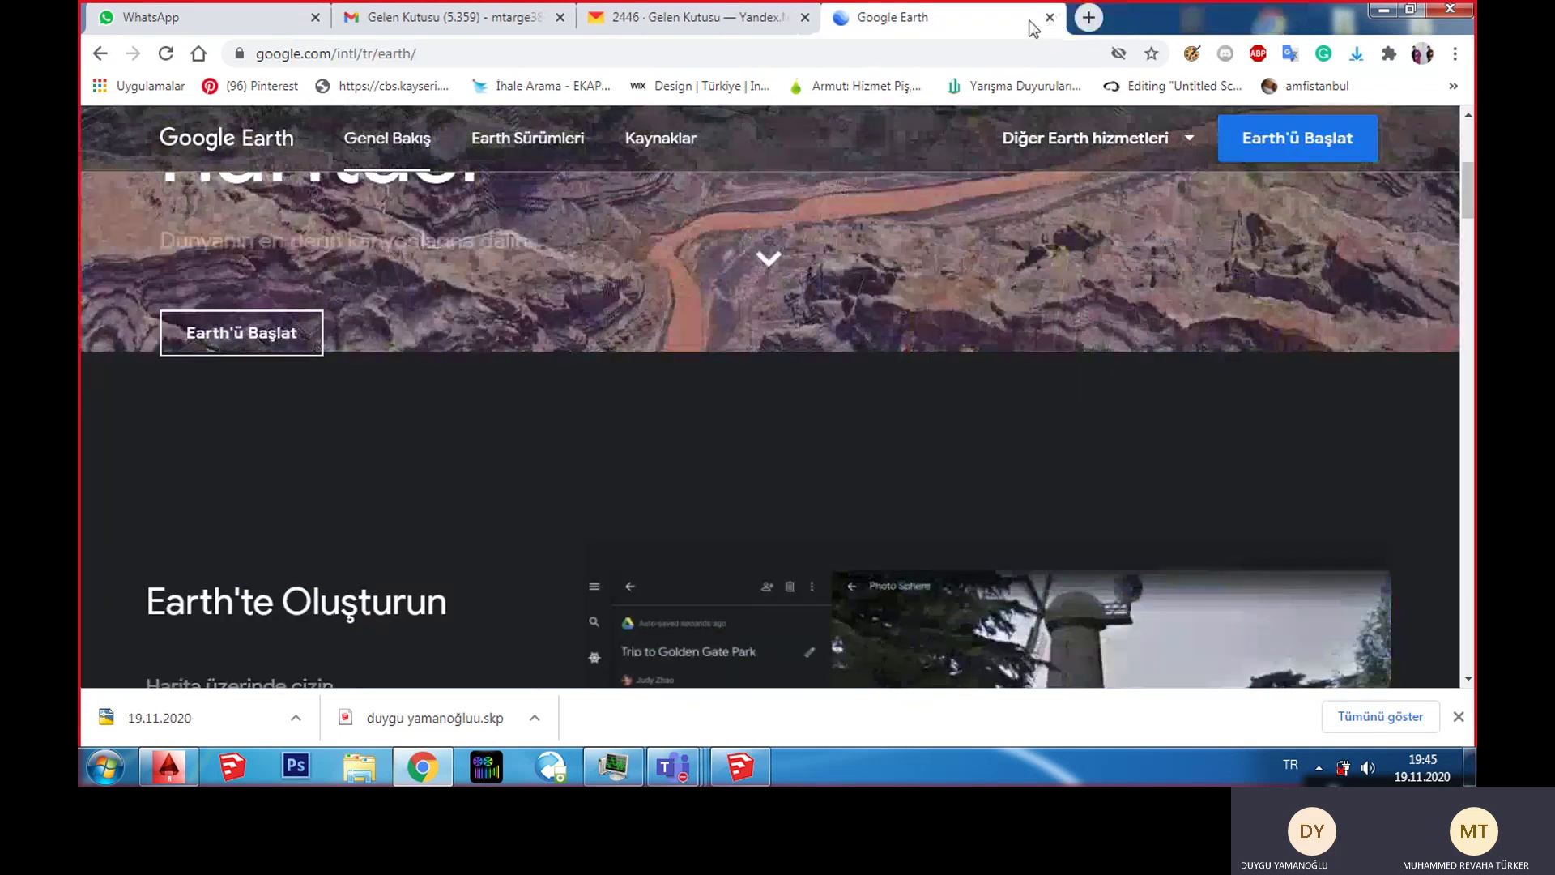
{"action": "left_click", "coordinate": [1024, 17]}
{"action": "left_click", "coordinate": [1387, 13]}
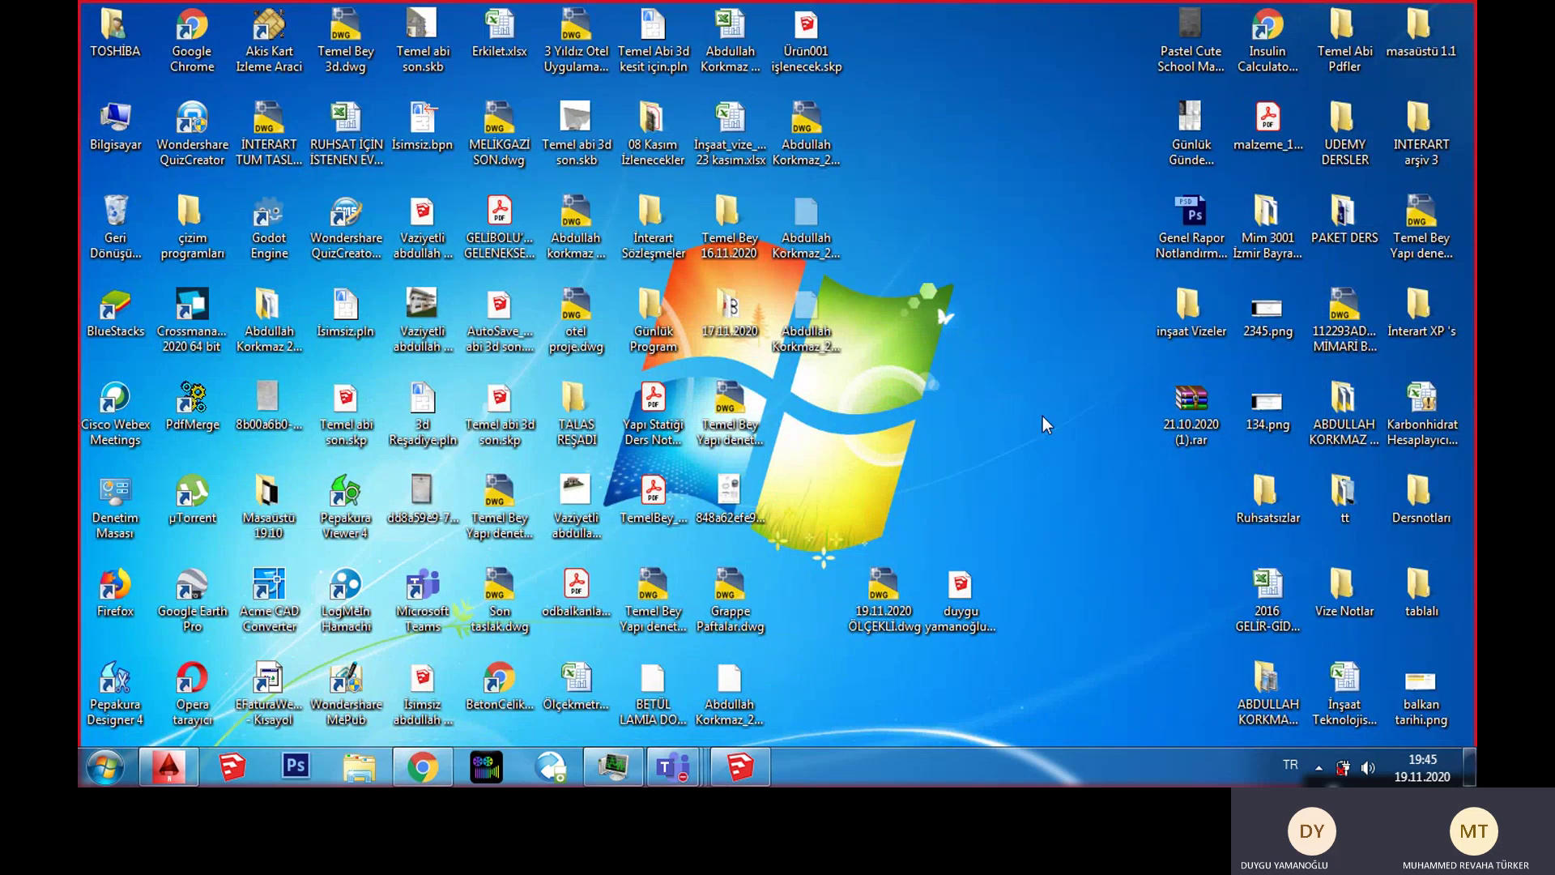
Step: Move 19.11.2020 ÖLÇEKLİ.dwg and the student's SketchUp model on the desktop into the column beside the other project files
{"action": "left_click_drag", "start_coordinate": [865, 581], "coordinate": [790, 404]}
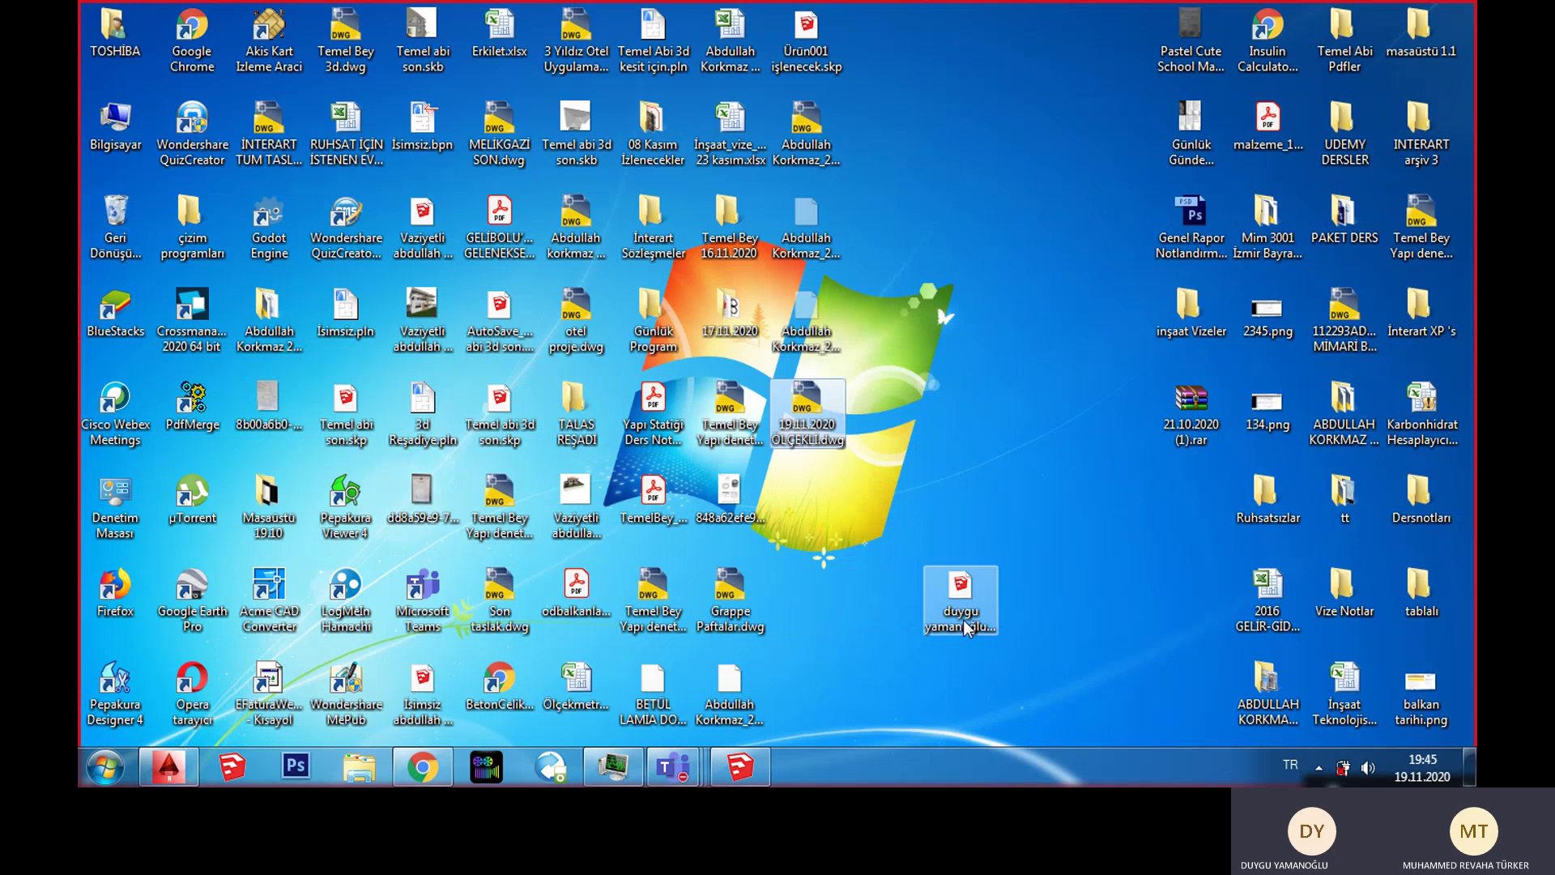
{"action": "left_click_drag", "start_coordinate": [960, 587], "coordinate": [806, 498]}
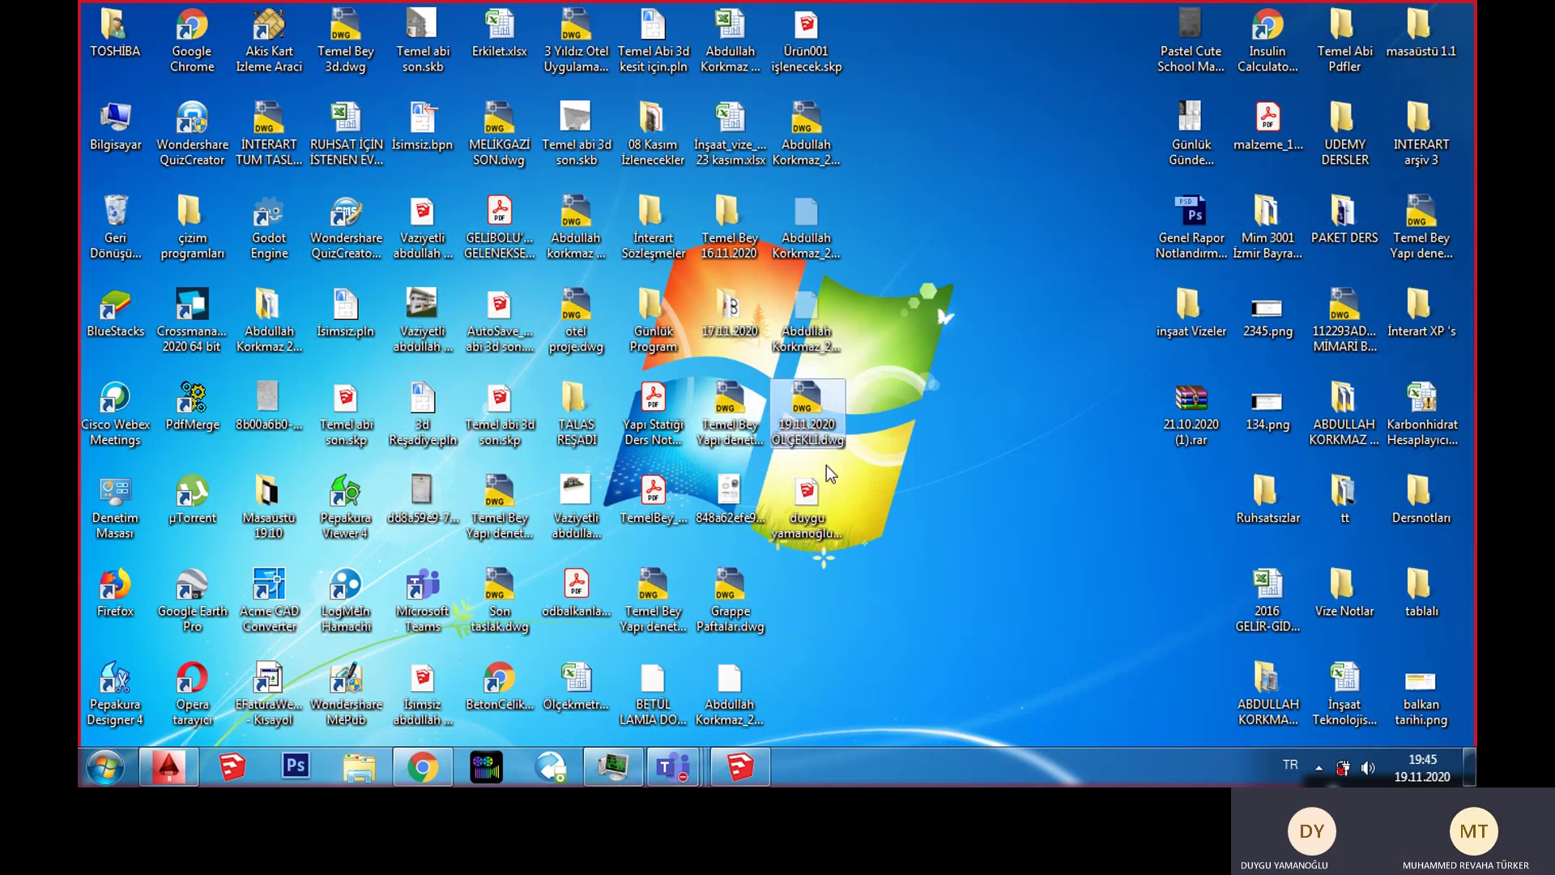
Step: Load 19.11.2020 ÖLÇEKLİ.dwg from the desktop into Acme CAD Converter and minimise its window
{"action": "double_click", "coordinate": [270, 595]}
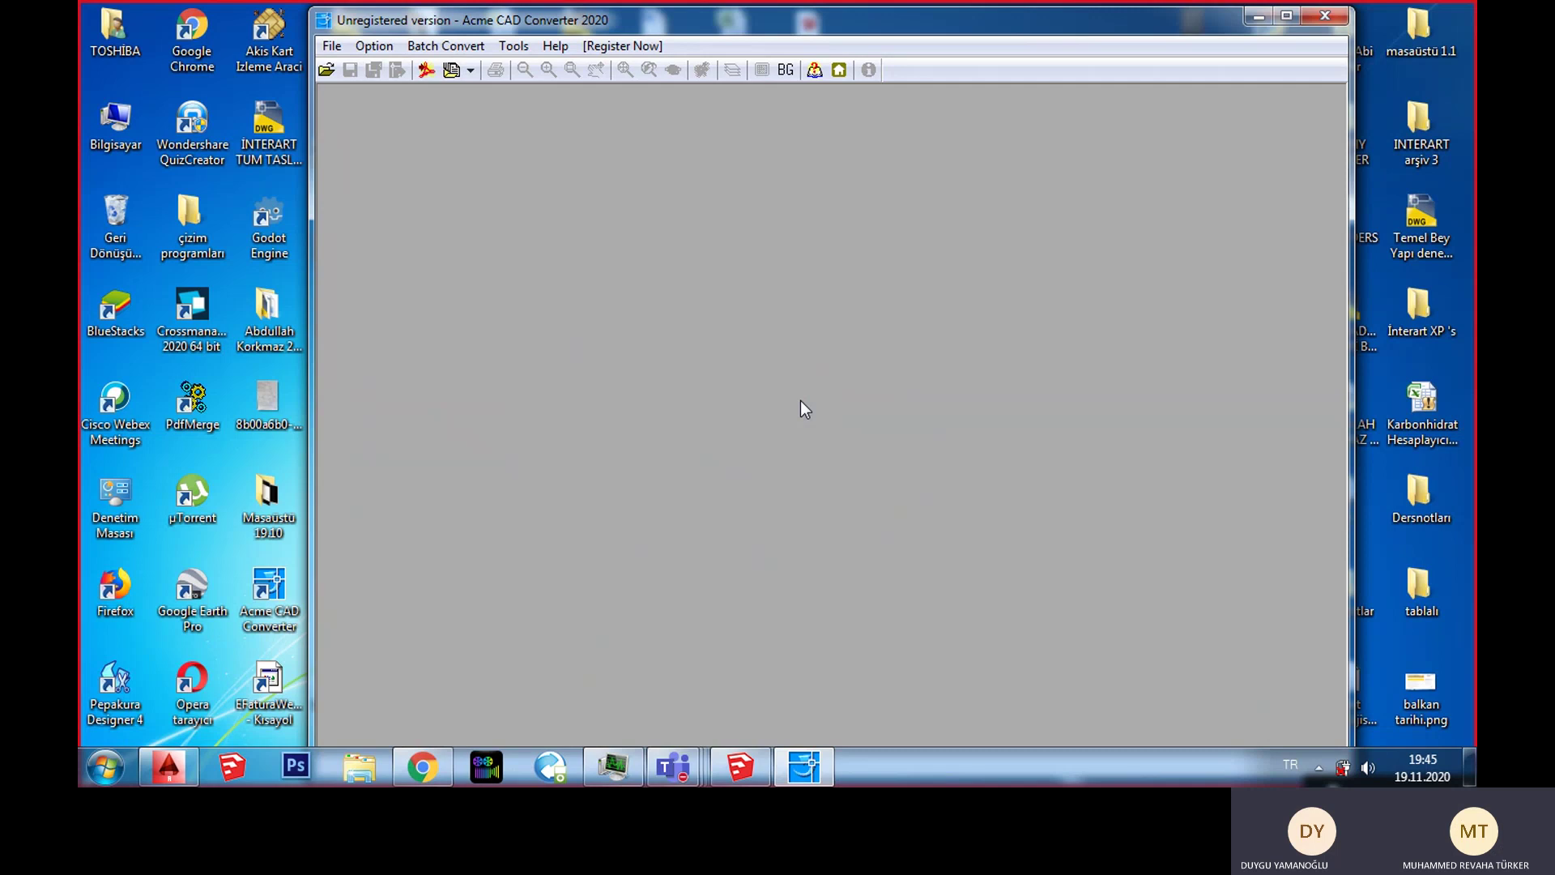
{"action": "left_click_drag", "start_coordinate": [716, 18], "coordinate": [695, 441]}
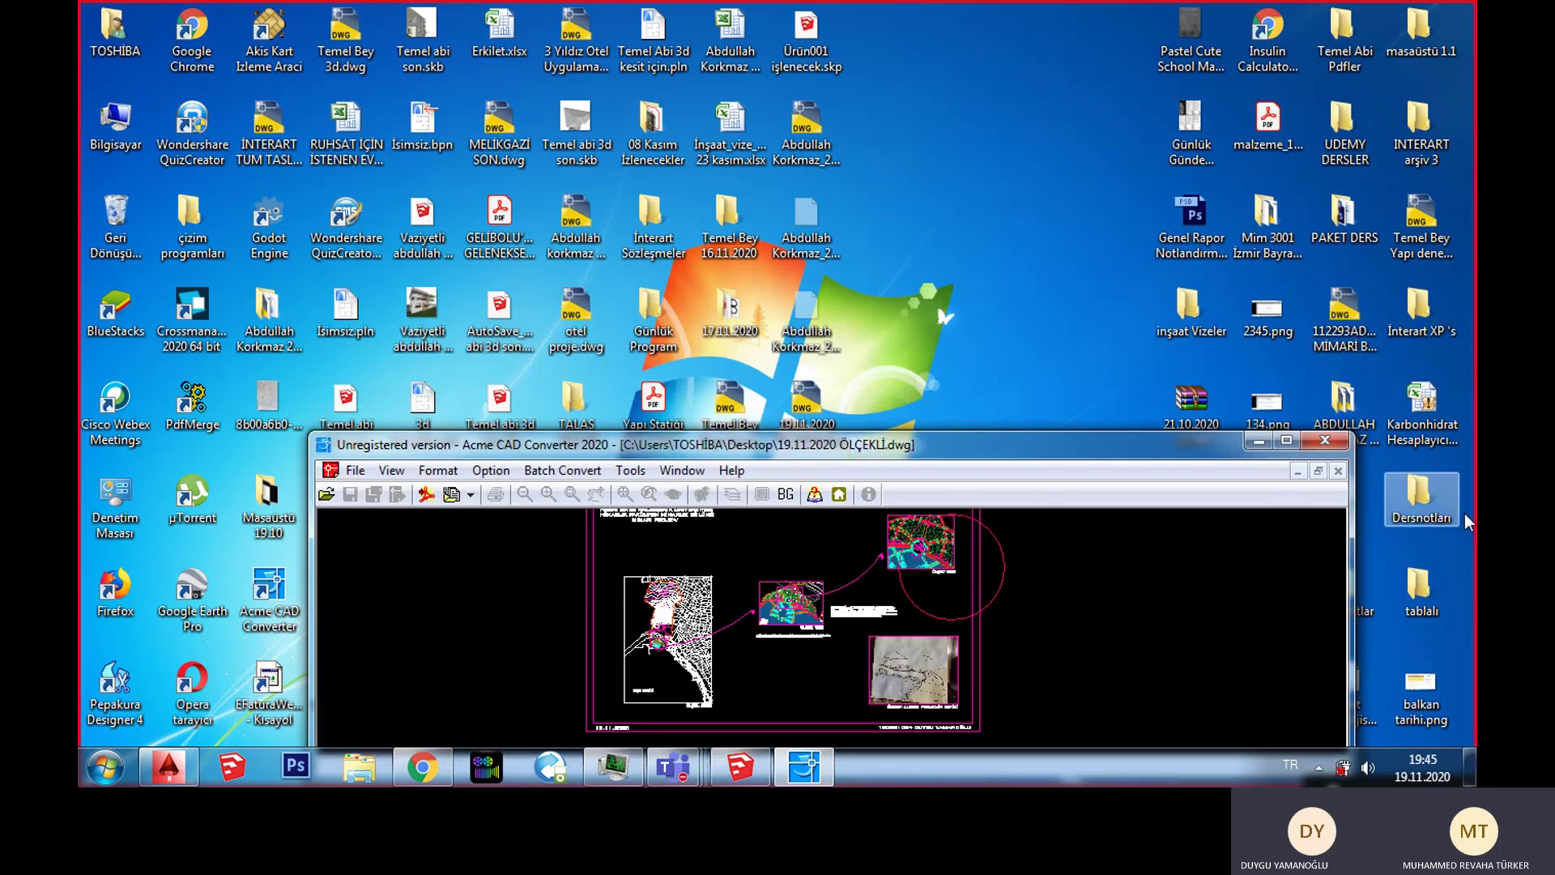
{"action": "left_click_drag", "start_coordinate": [1058, 437], "coordinate": [1085, 105]}
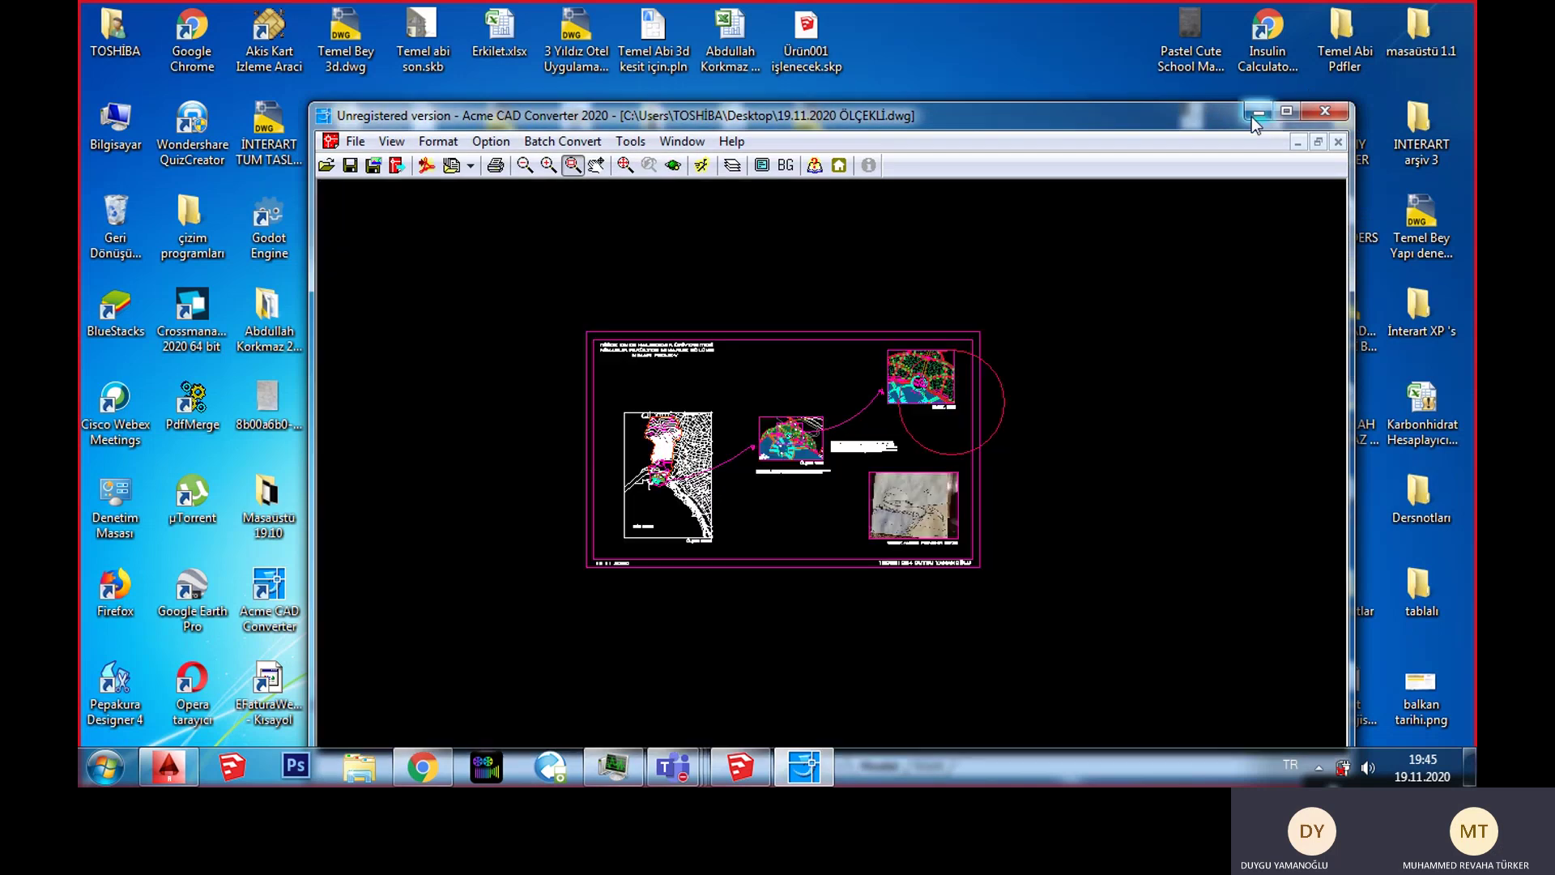
{"action": "left_click", "coordinate": [1251, 117]}
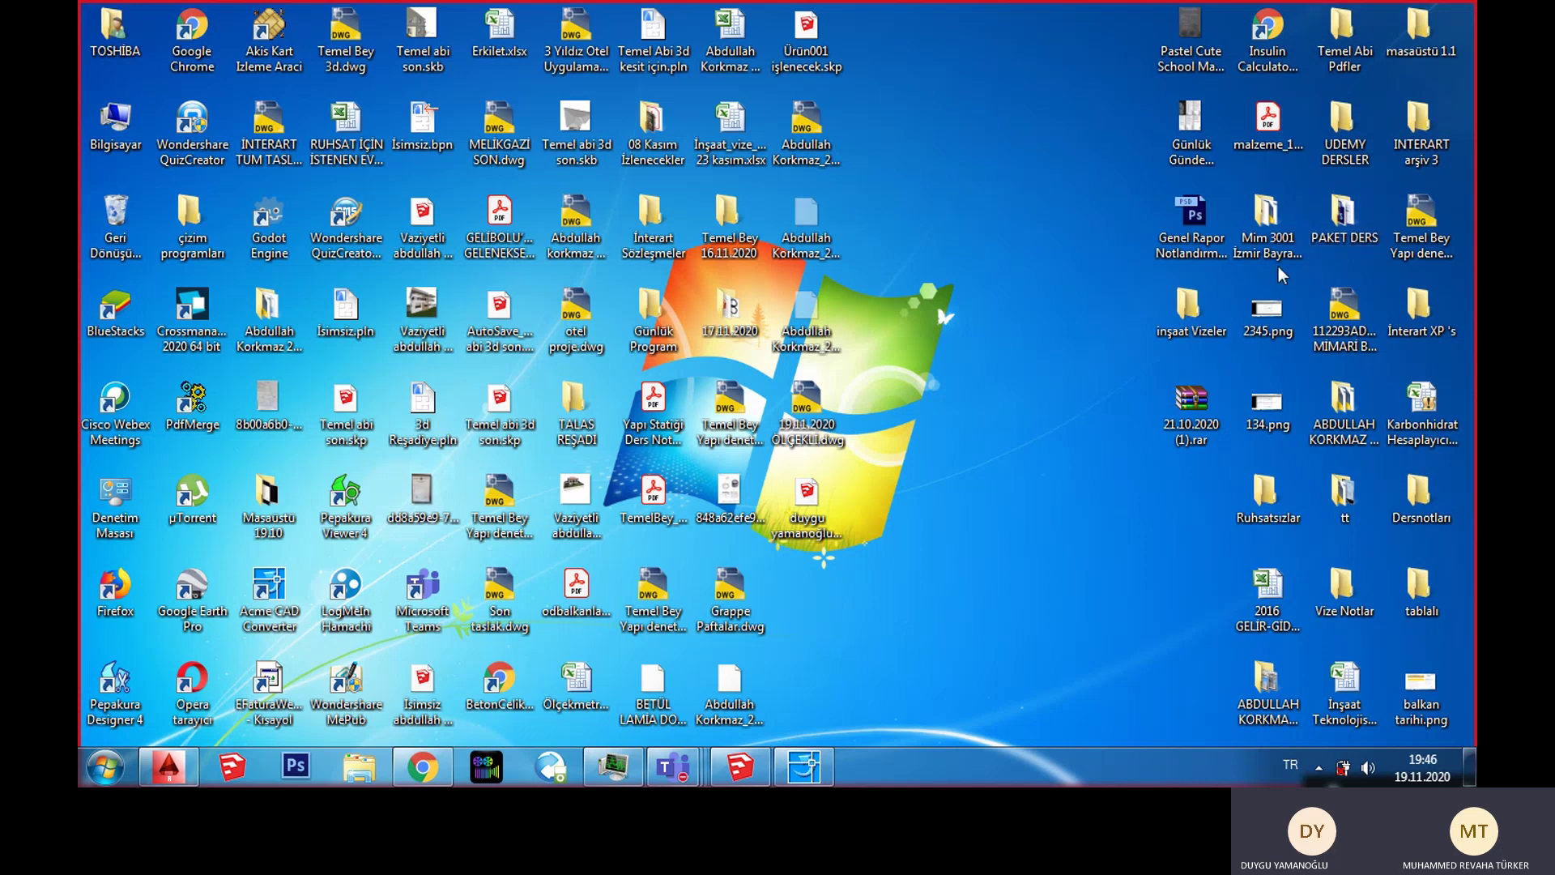
Step: Examine the project sheet's 1/500 marina plan in Acme CAD Converter, focusing on the round marina building and green areas, and minimise the window
{"action": "left_click", "coordinate": [804, 767]}
{"action": "scroll", "coordinate": [653, 478], "scroll_direction": "up", "scroll_amount": 2}
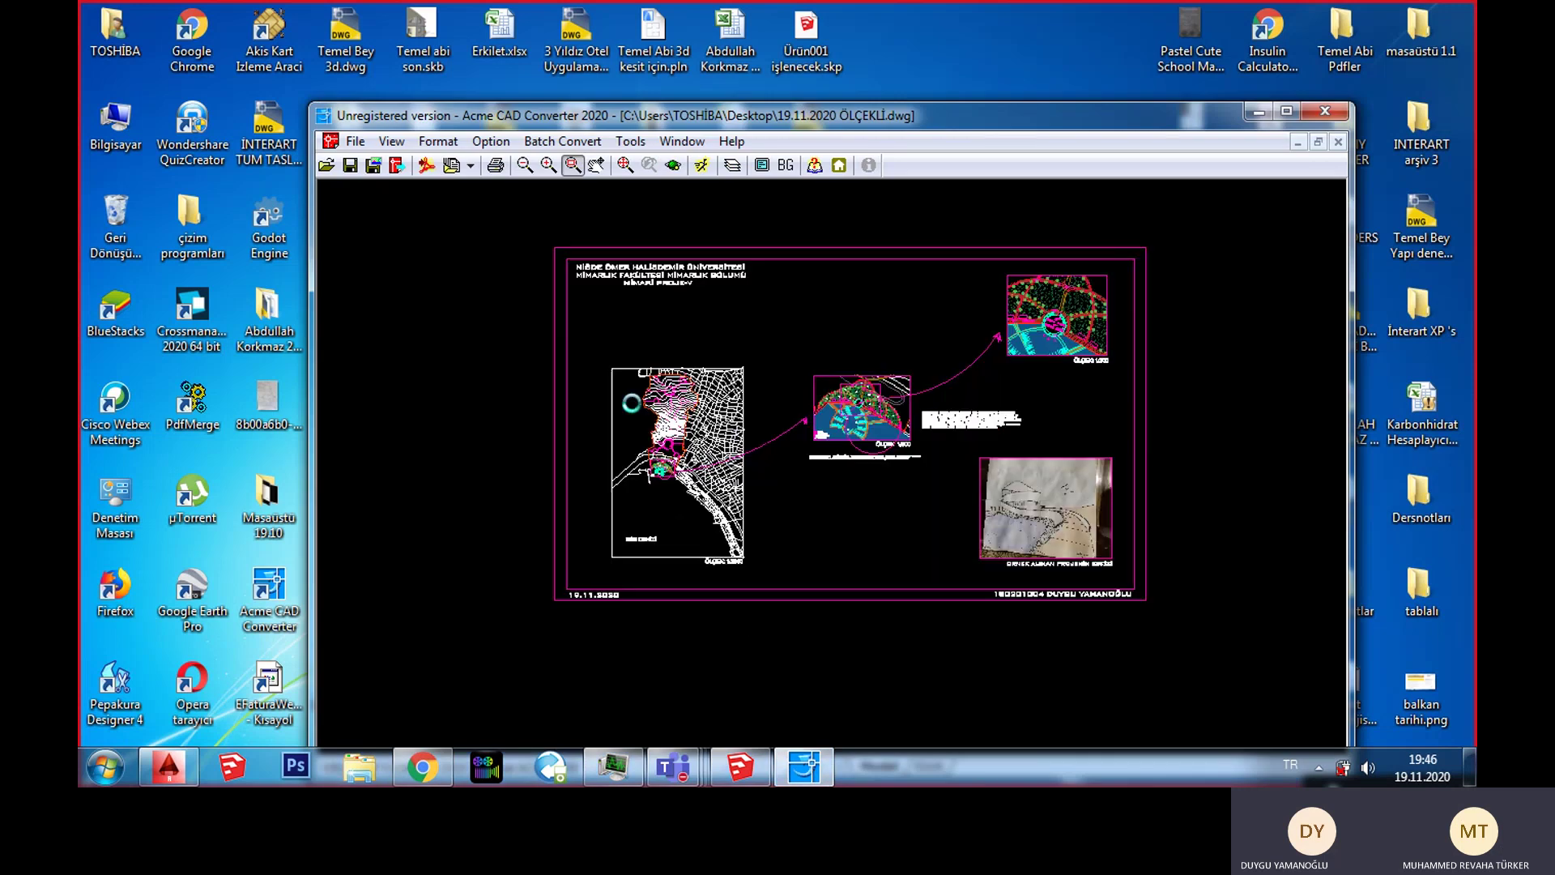
{"action": "scroll", "coordinate": [1292, 373], "scroll_direction": "up", "scroll_amount": 1}
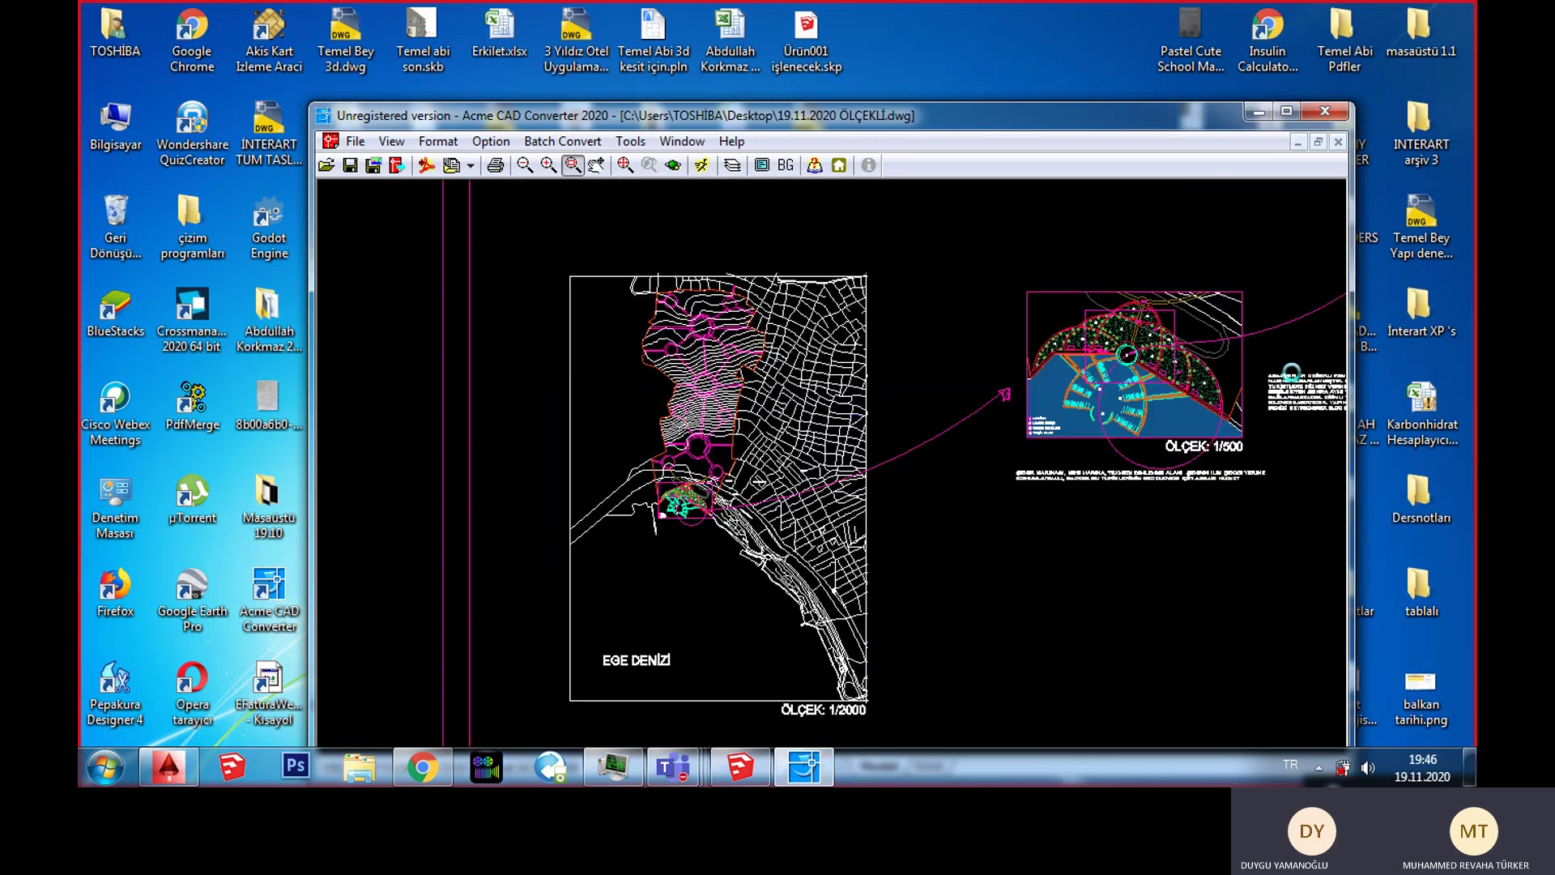
{"action": "scroll", "coordinate": [1291, 372], "scroll_direction": "up", "scroll_amount": 2}
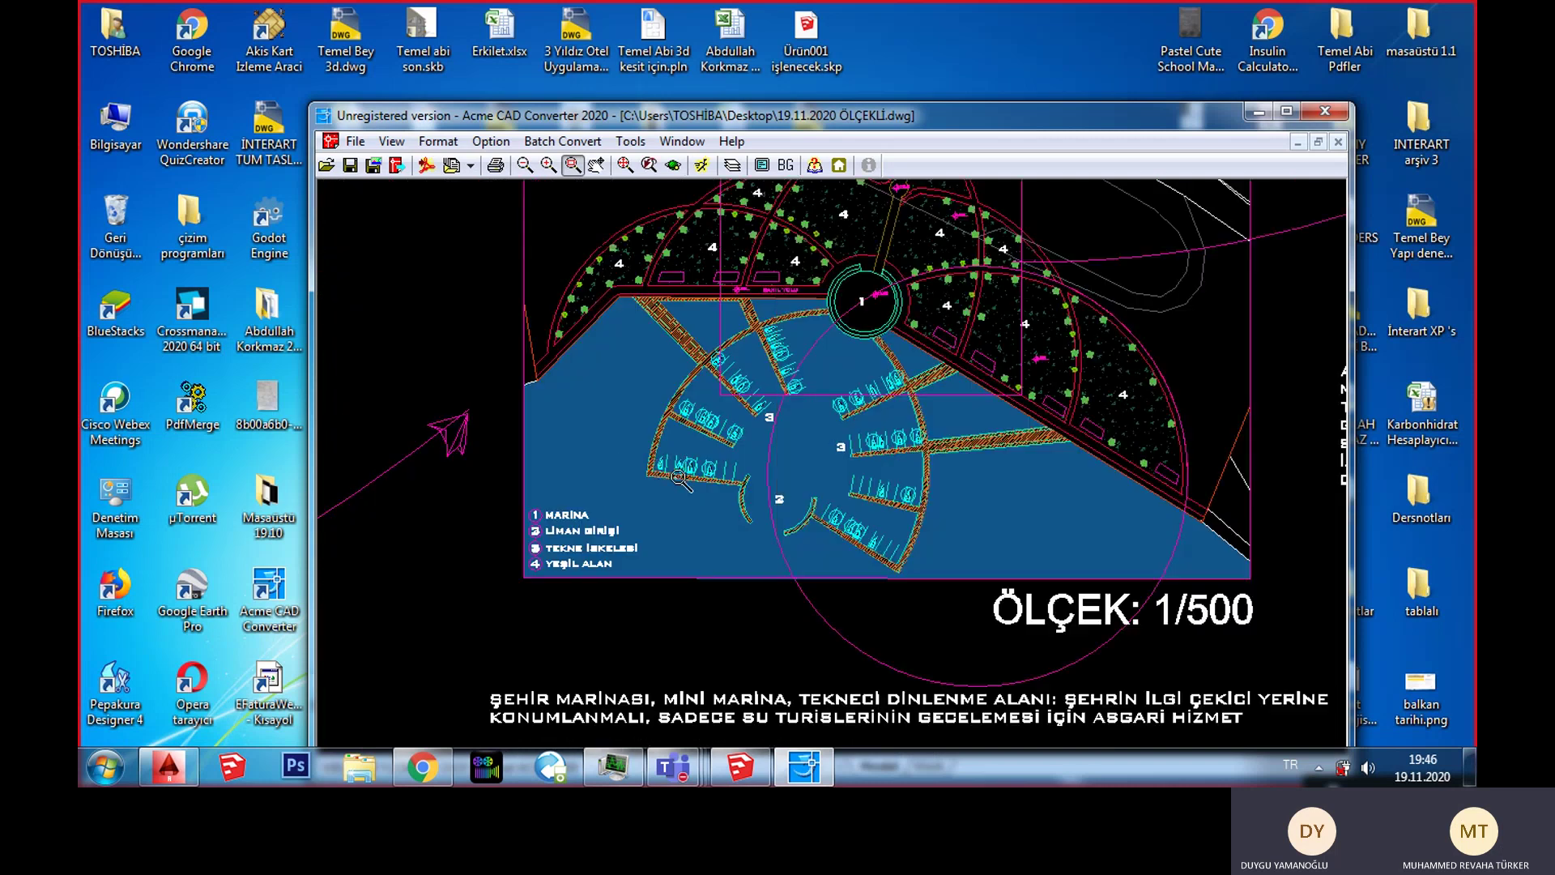
{"action": "middle_click_drag", "start_coordinate": [836, 470], "coordinate": [767, 635]}
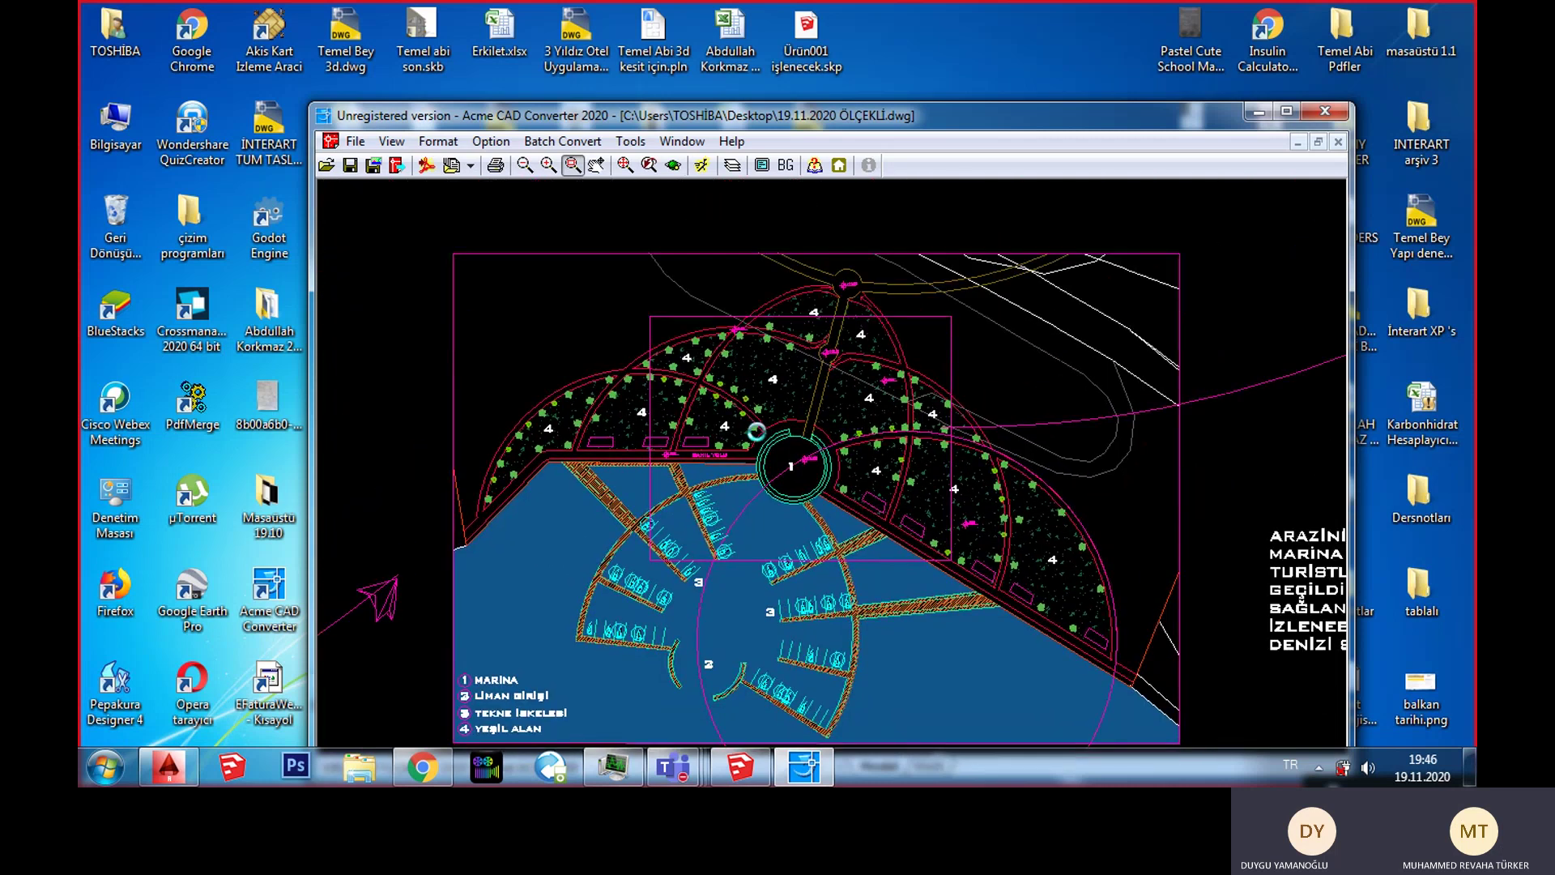
{"action": "scroll", "coordinate": [732, 466], "scroll_direction": "up", "scroll_amount": 1}
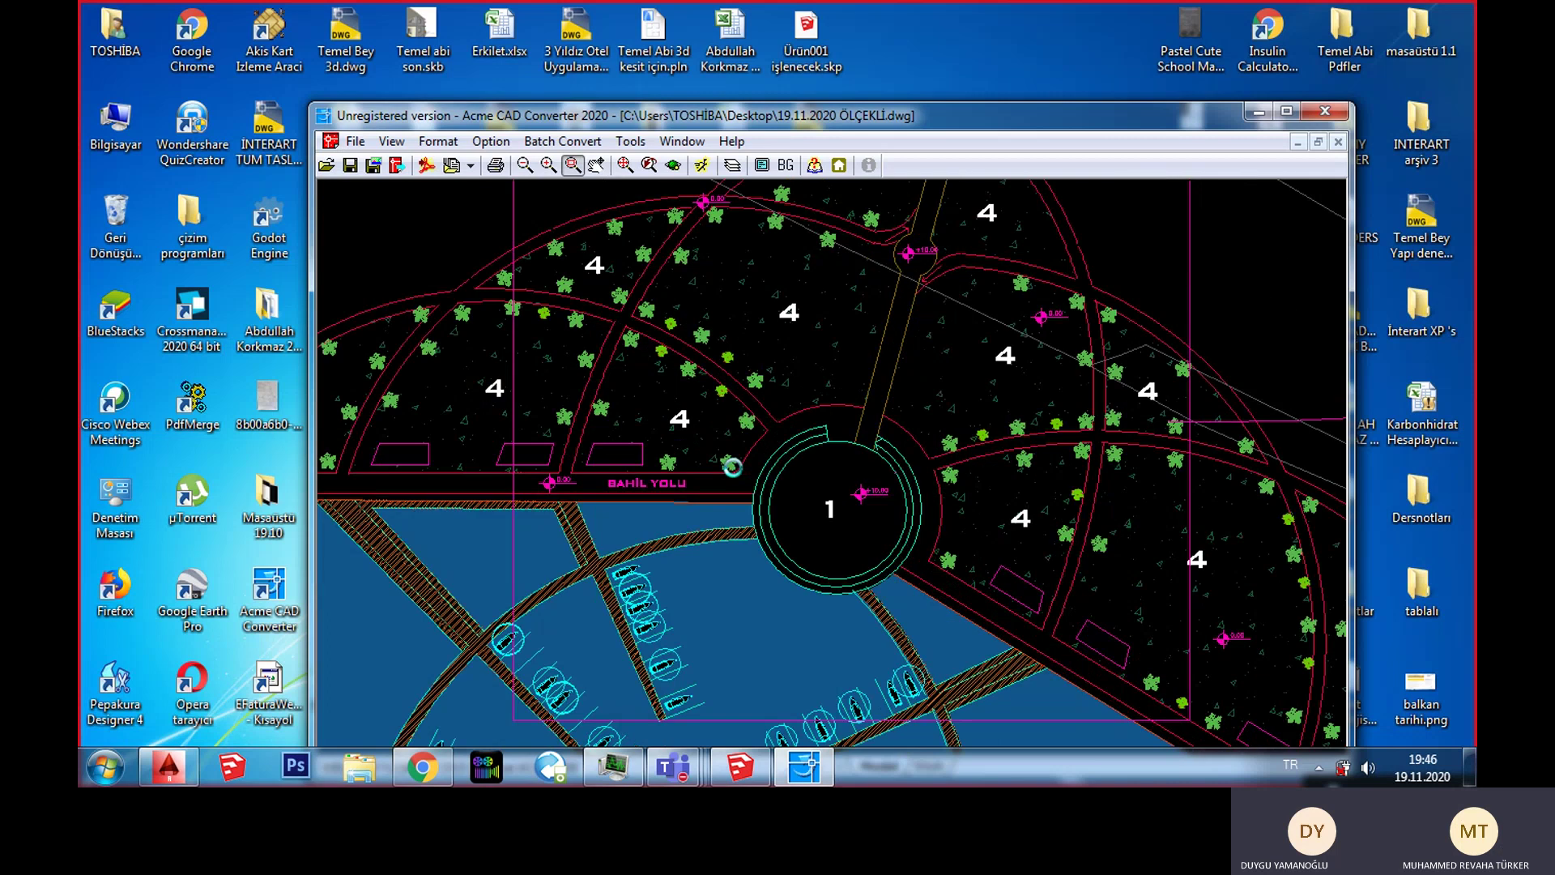
{"action": "scroll", "coordinate": [732, 466], "scroll_direction": "up", "scroll_amount": 1}
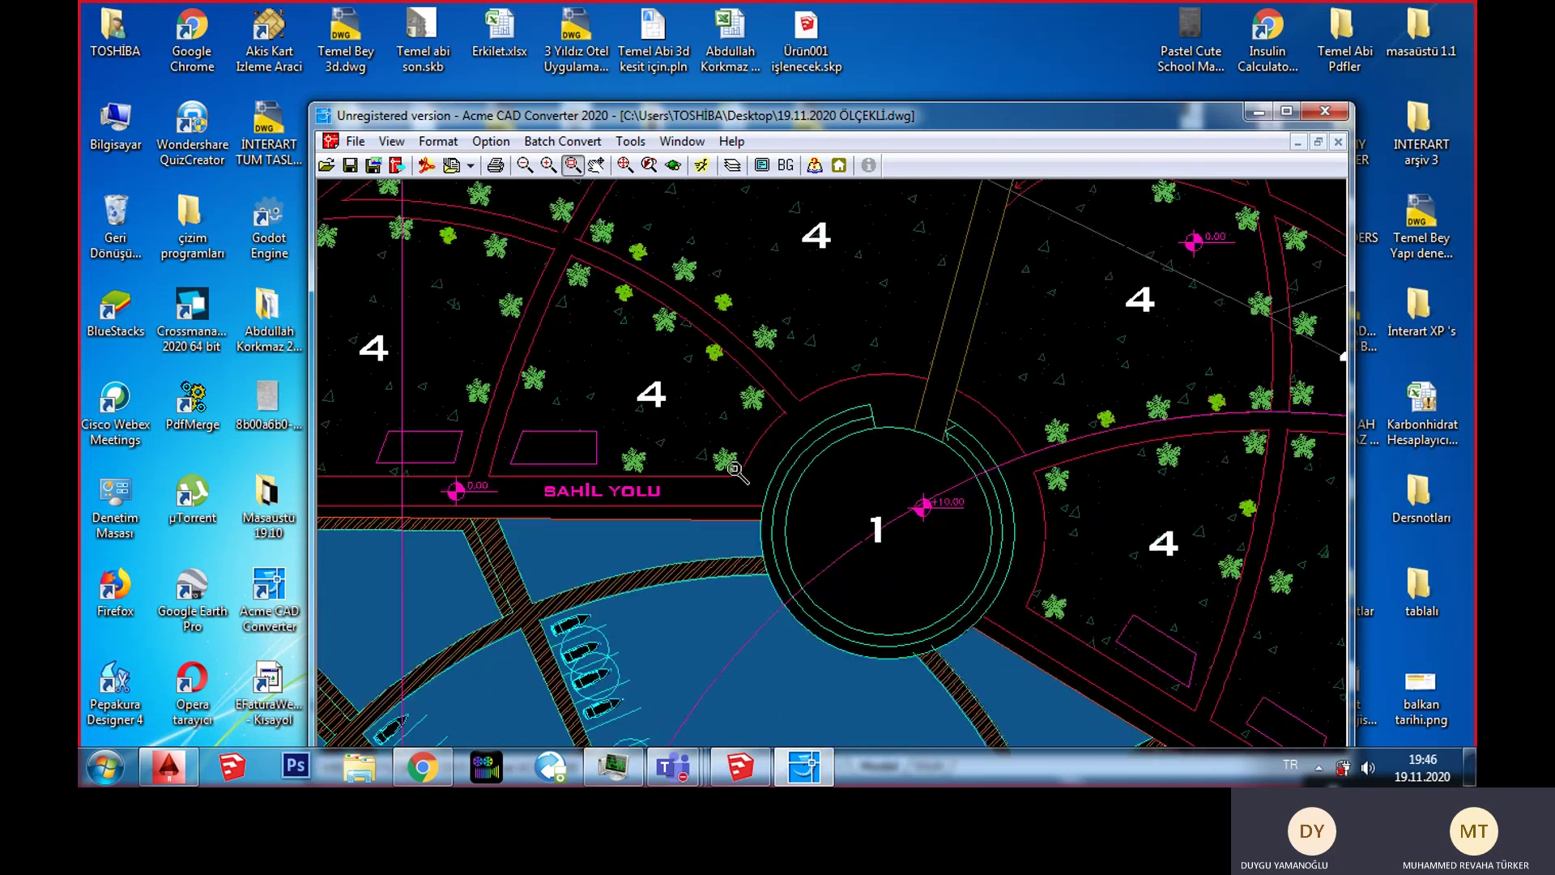
{"action": "left_click", "coordinate": [1258, 114]}
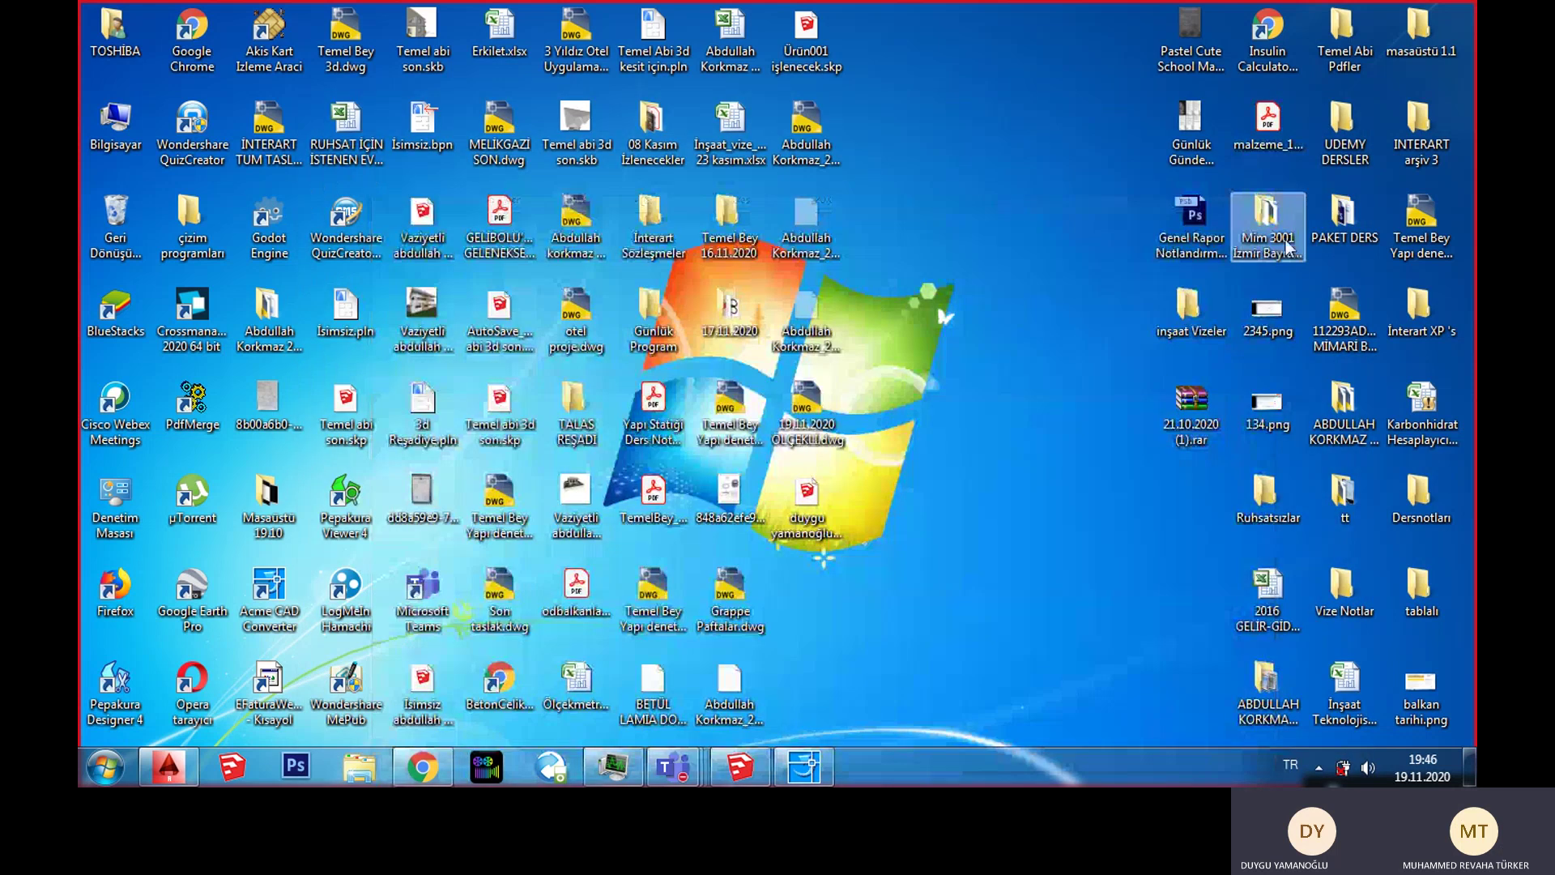
Step: Open the Niğde Proje 5 Maketleri folder inside INTERART arşiv 3 on the desktop
{"action": "double_click", "coordinate": [1413, 146]}
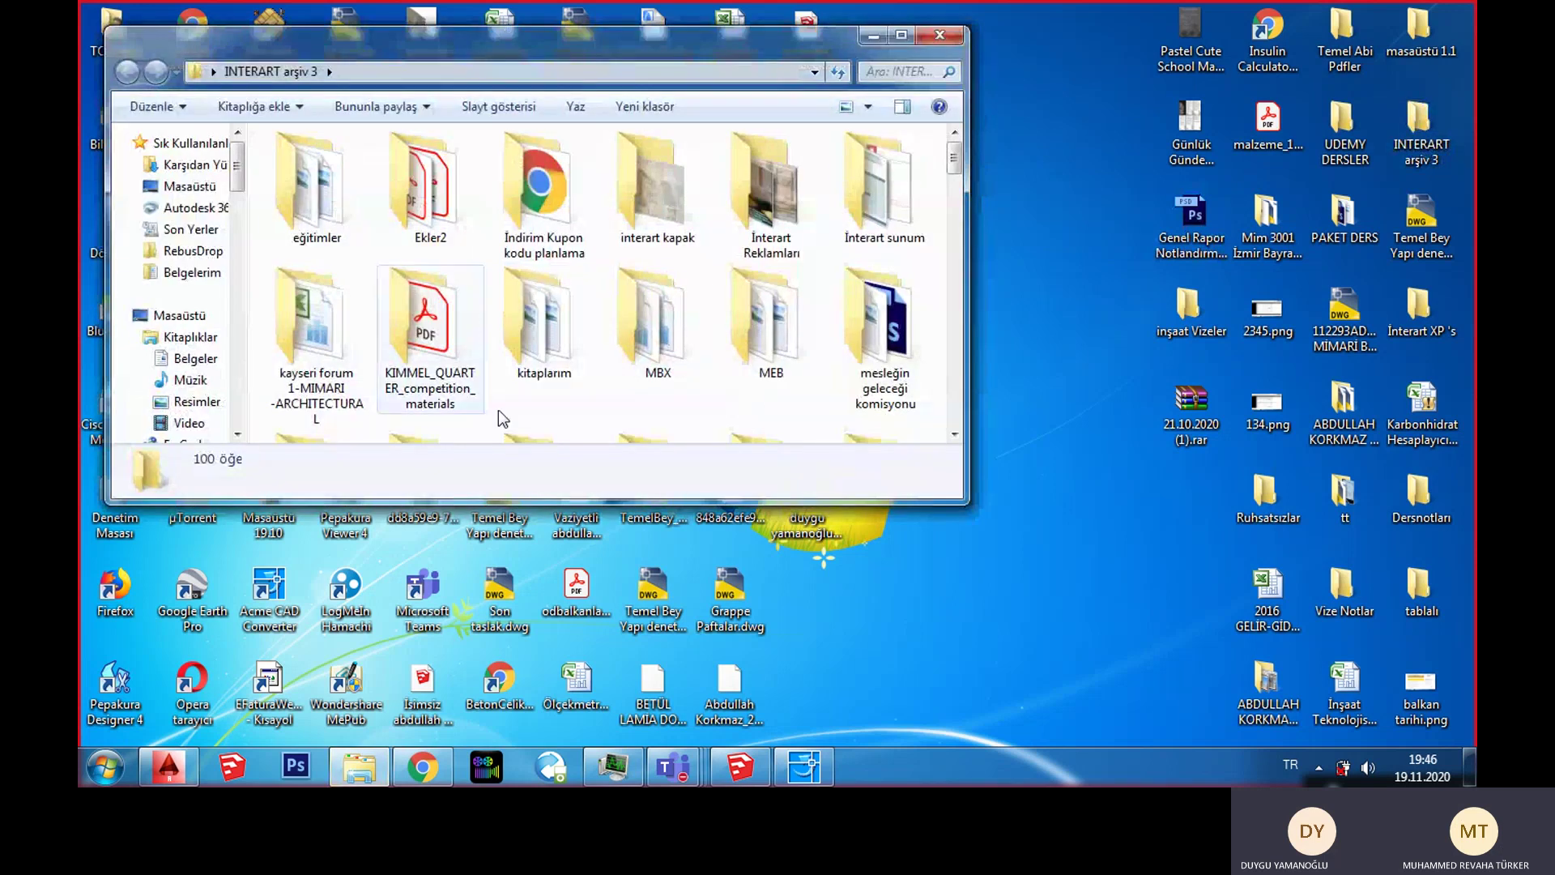
{"action": "scroll", "coordinate": [553, 348], "scroll_direction": "down", "scroll_amount": 1}
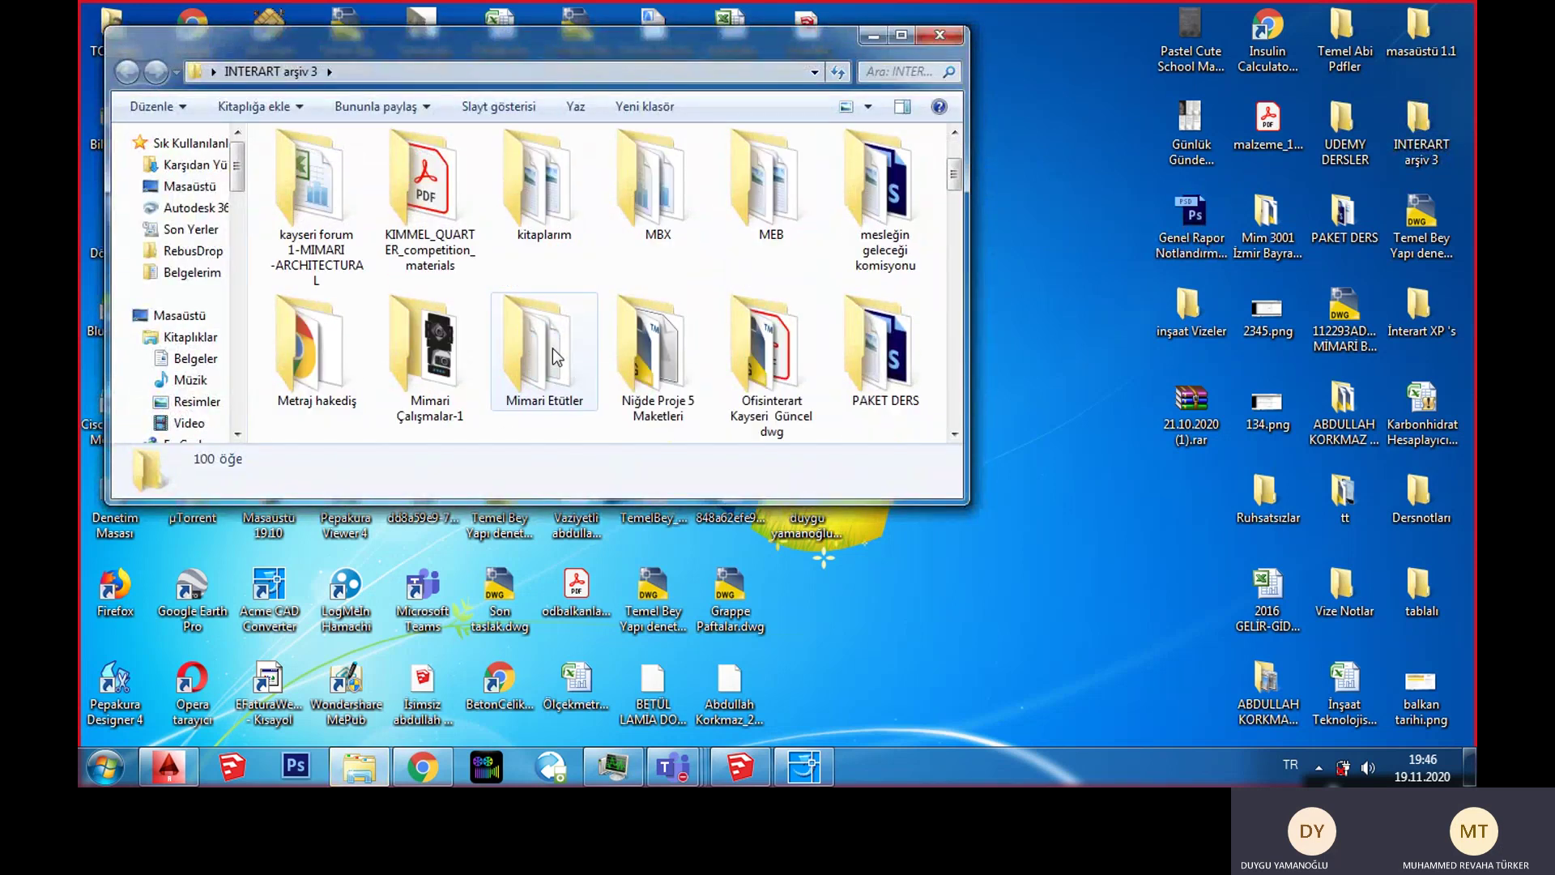
{"action": "left_click", "coordinate": [704, 371]}
{"action": "double_click", "coordinate": [703, 368]}
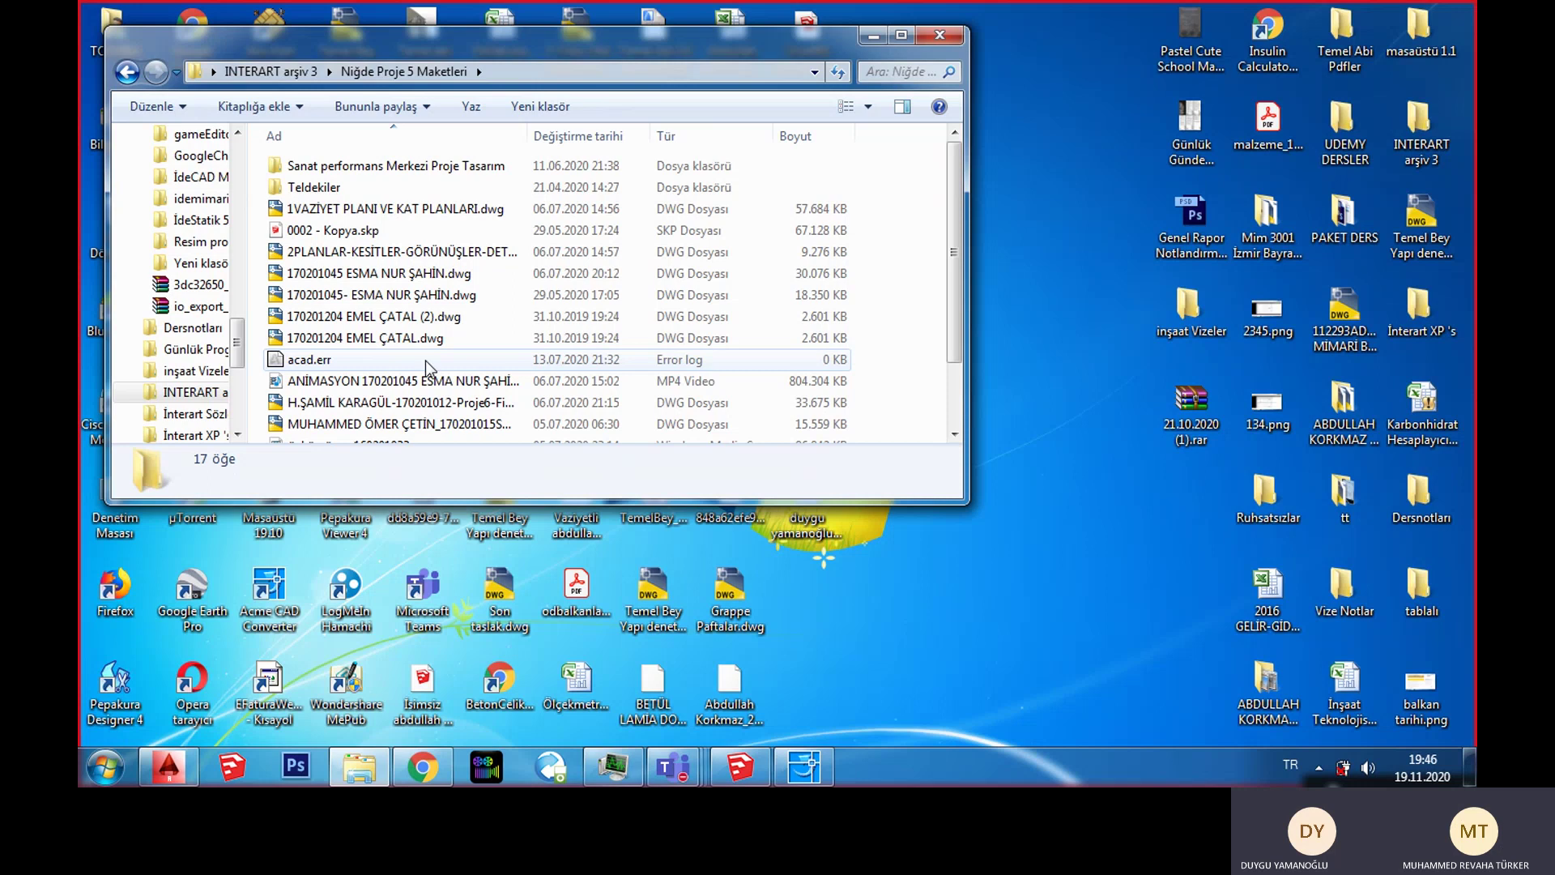
Step: Open the student's SN_CIZIMLER drawing in AutoCAD Architecture, accepting the educational plot stamp and continuing with the foreign DWG file
{"action": "scroll", "coordinate": [600, 395], "scroll_direction": "down", "scroll_amount": 1}
{"action": "left_click", "coordinate": [459, 361]}
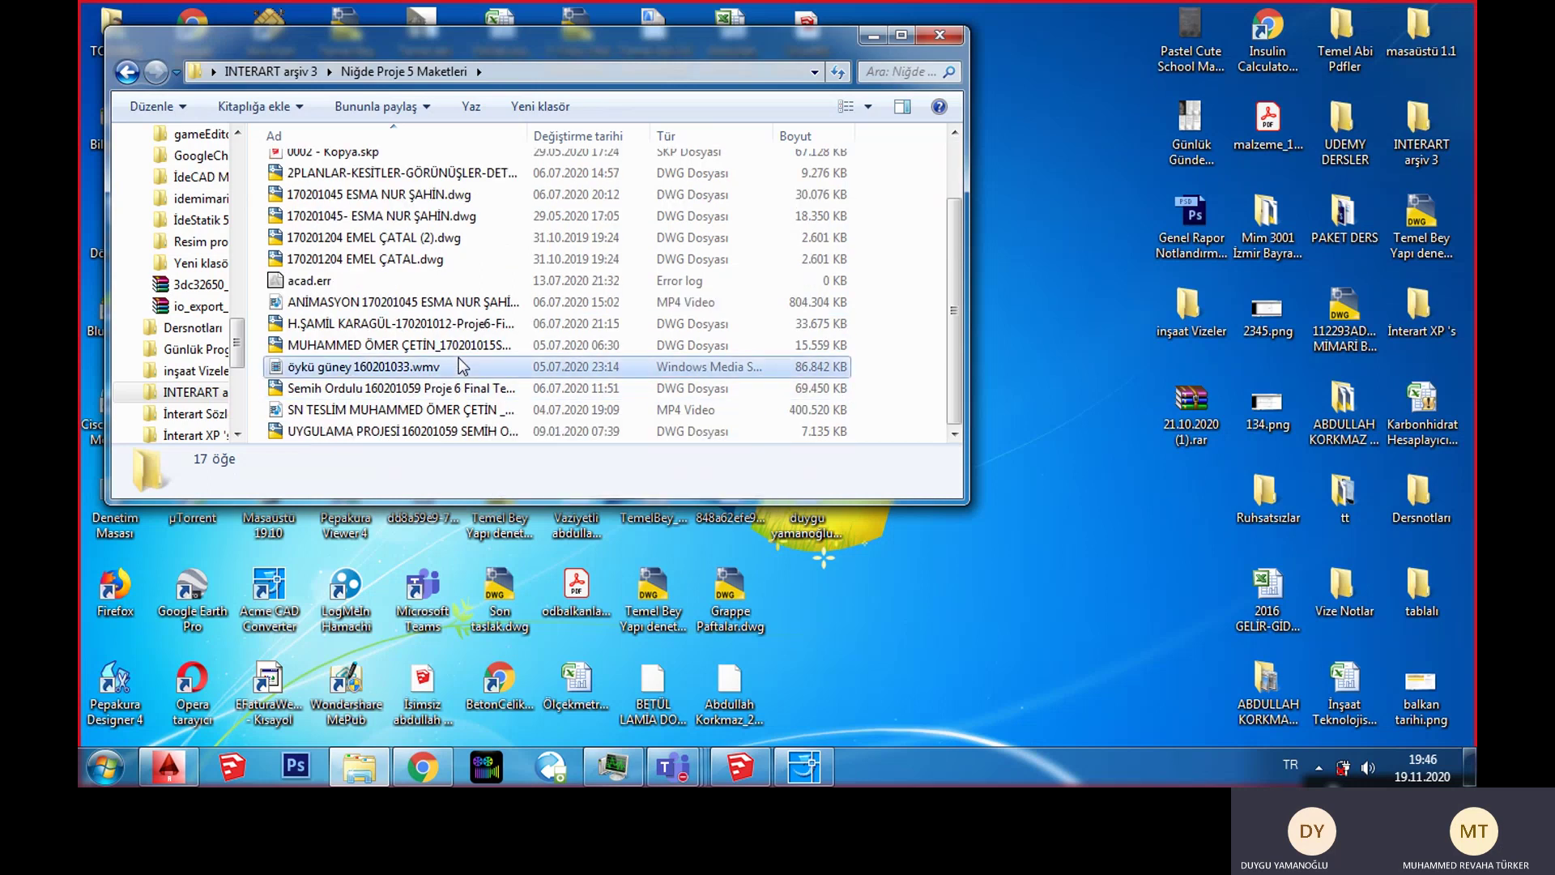
{"action": "double_click", "coordinate": [464, 348]}
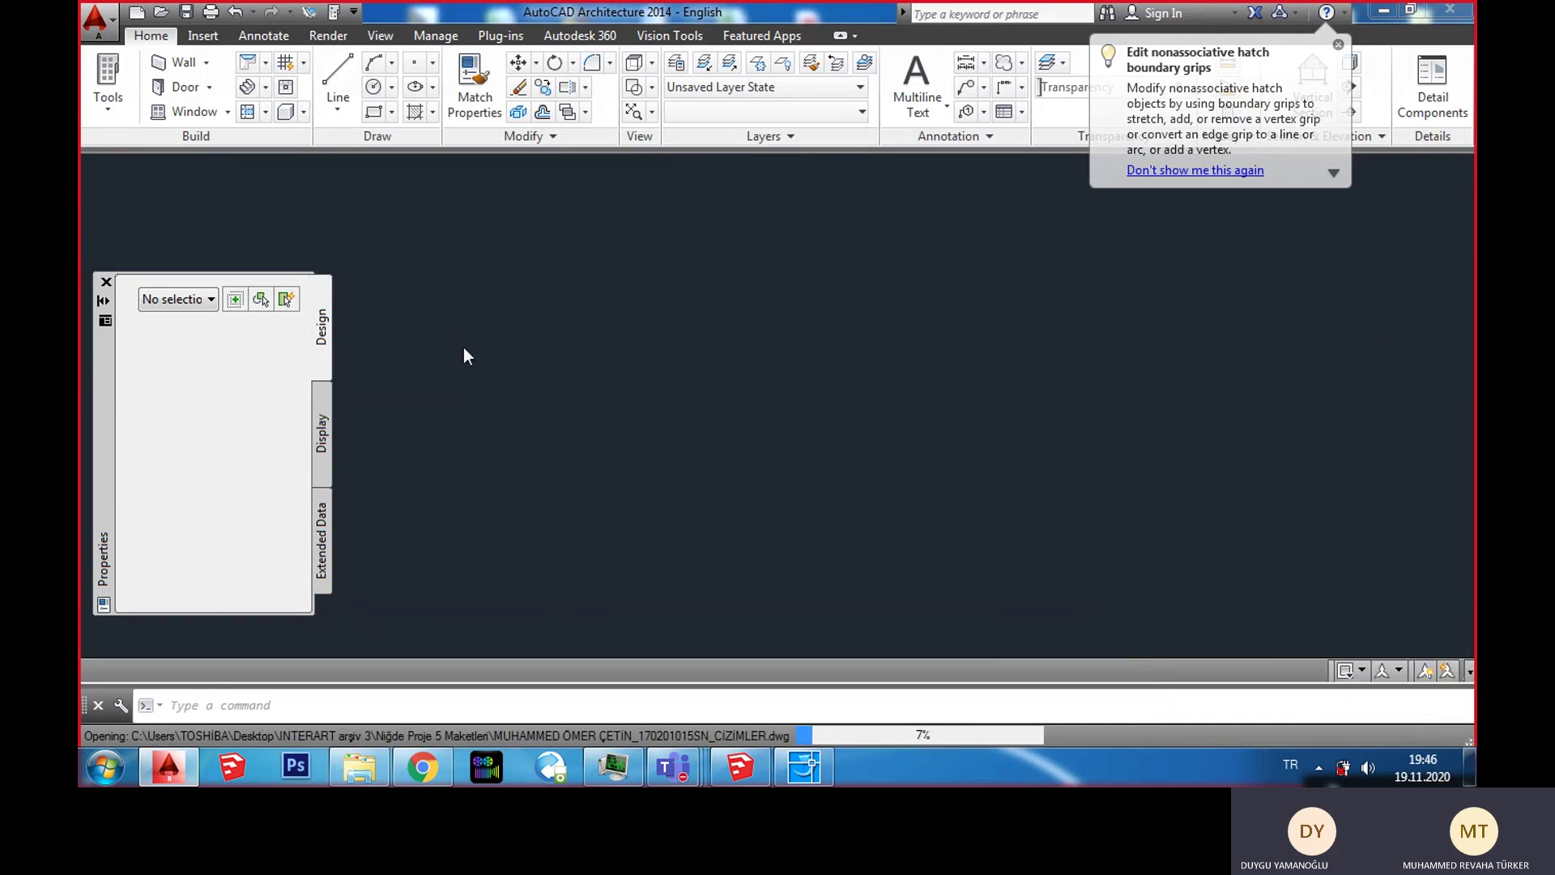
{"action": "left_click", "coordinate": [602, 379]}
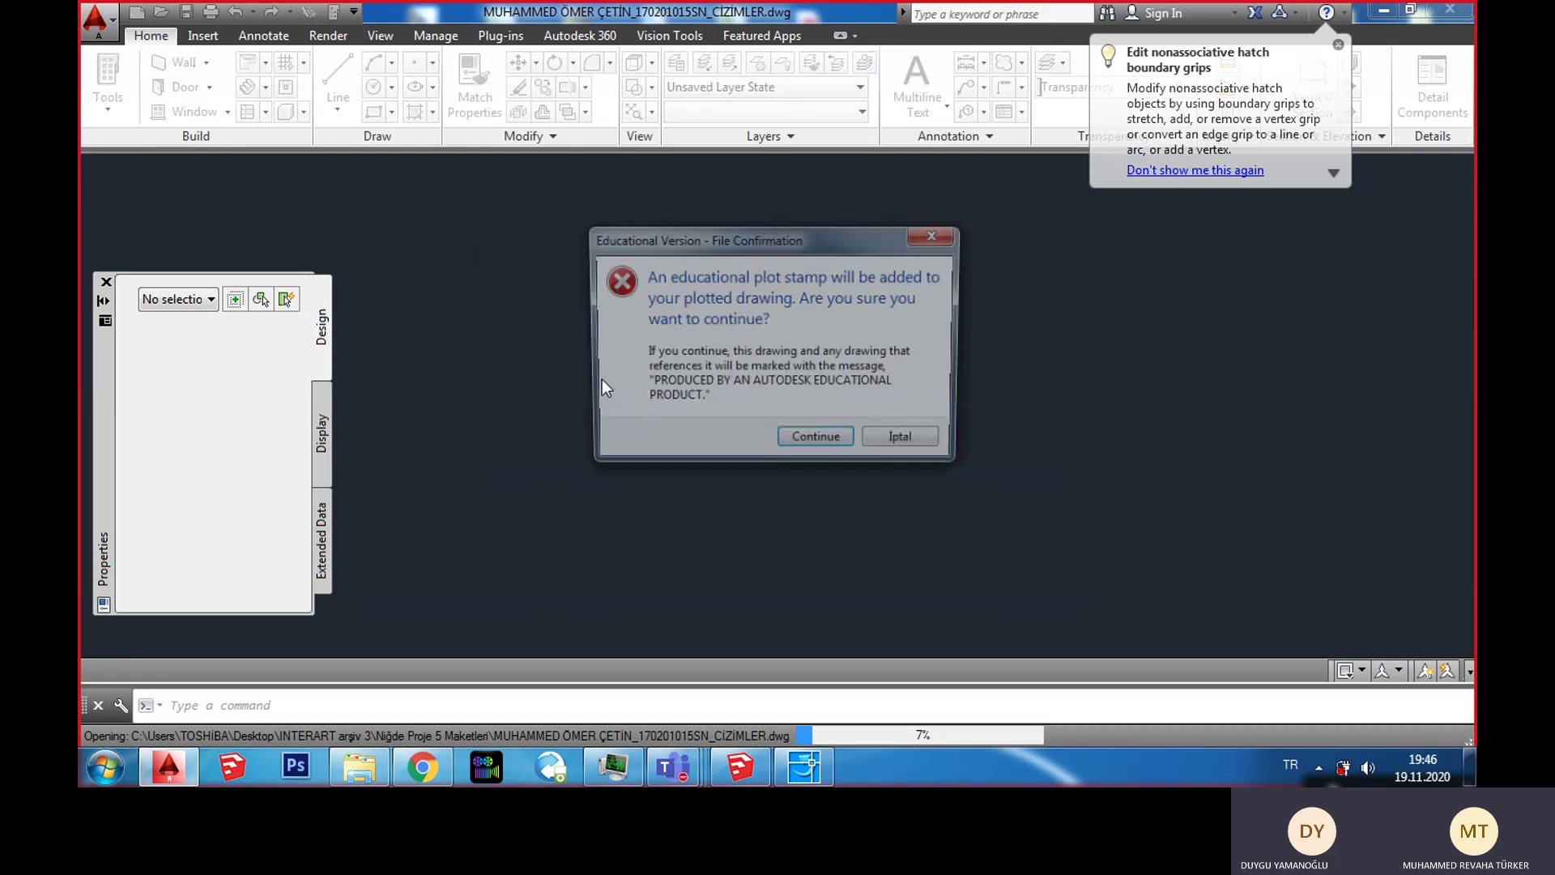
{"action": "left_click", "coordinate": [834, 445]}
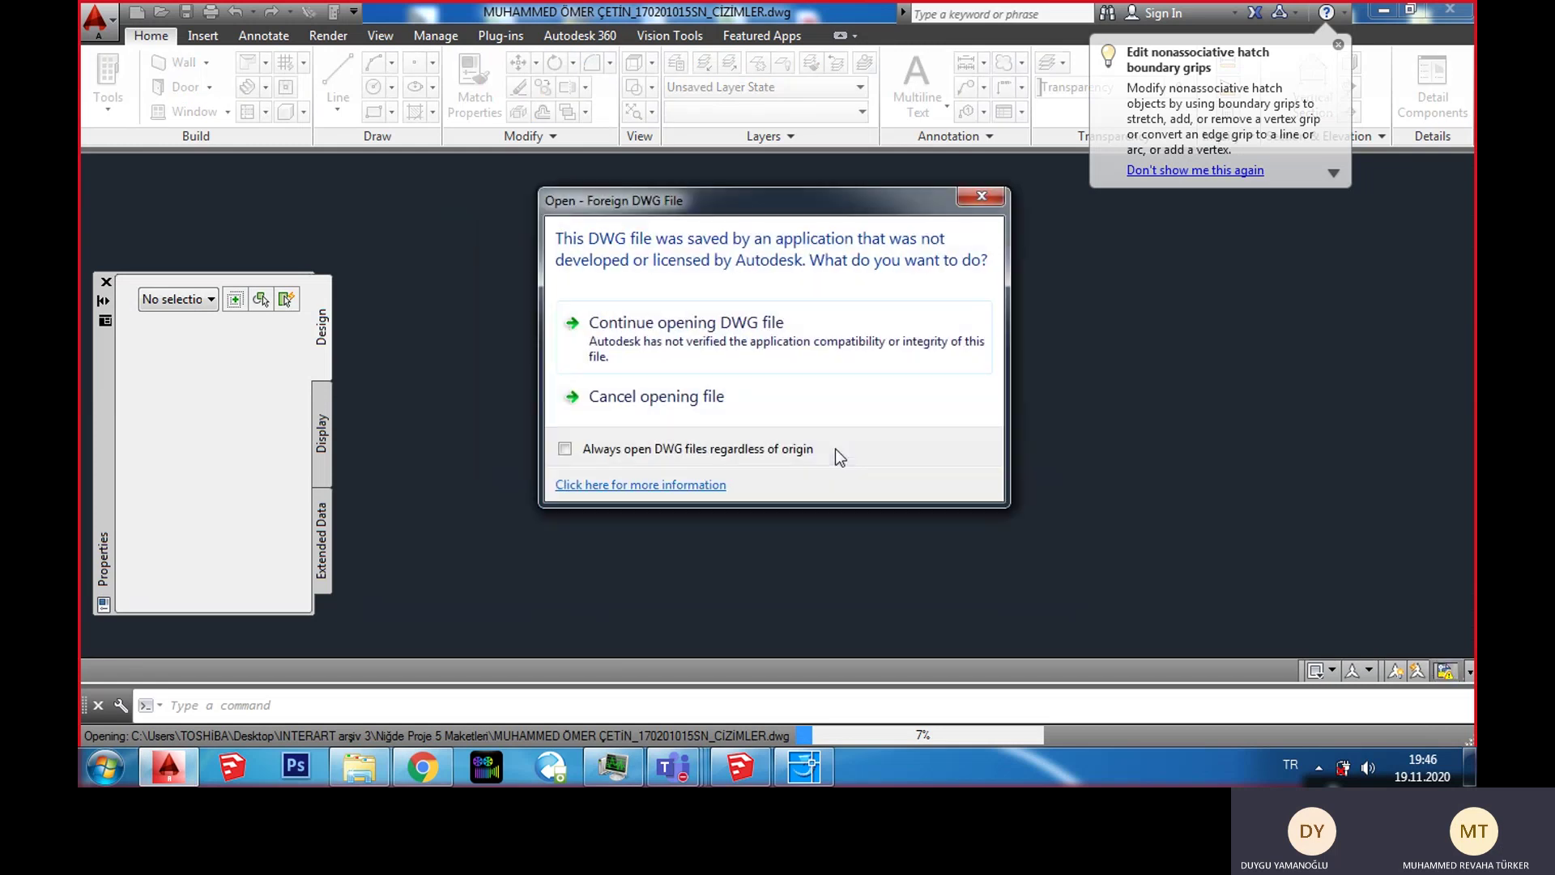
{"action": "left_click", "coordinate": [705, 337]}
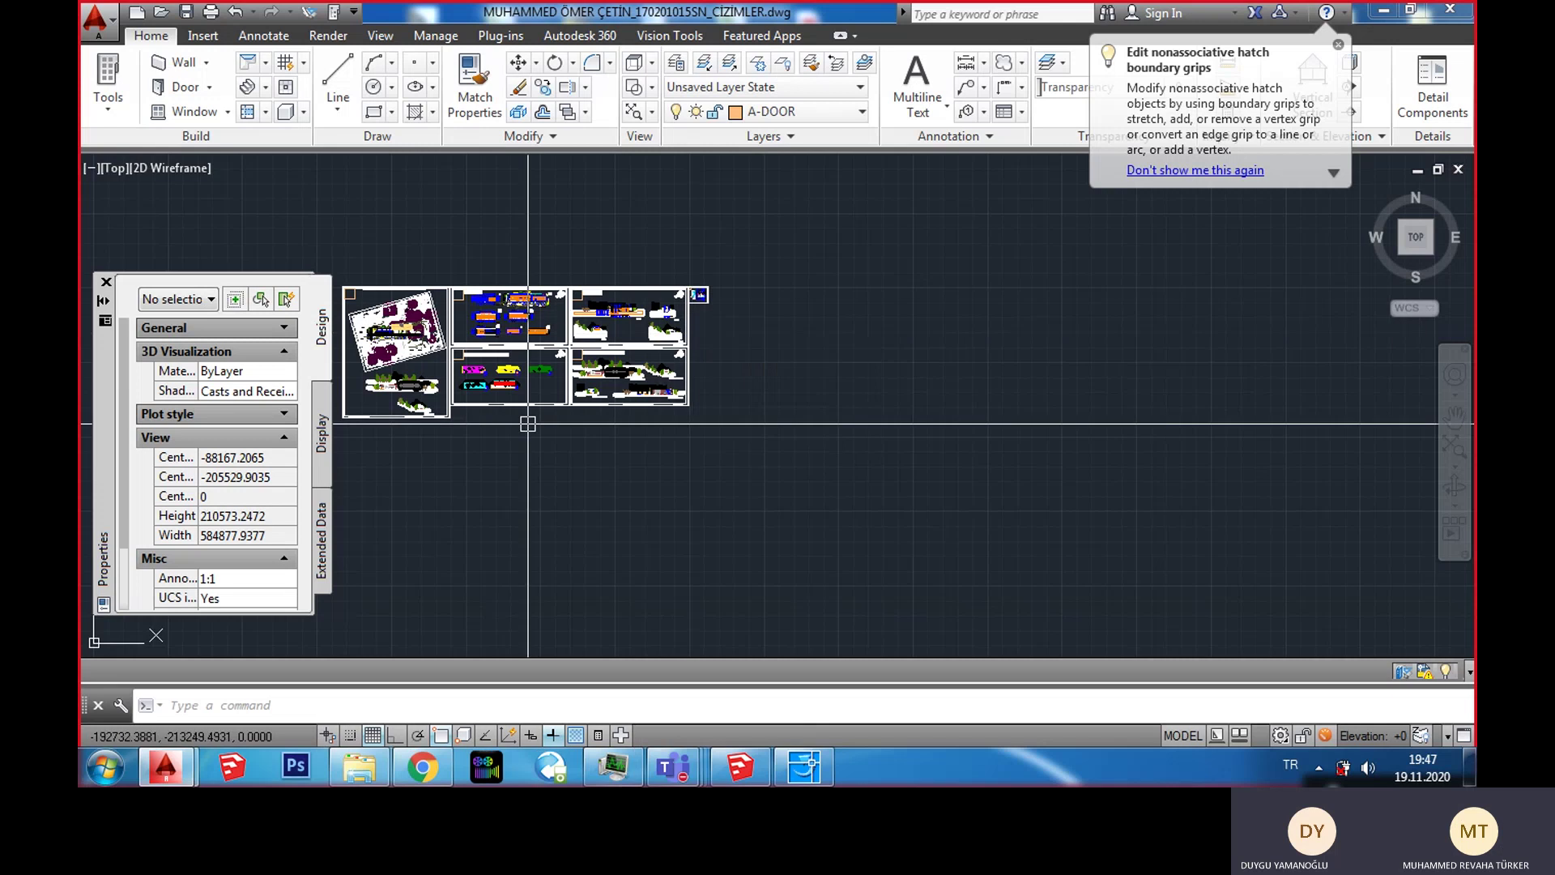
Step: Examine the sample project's first sheet, from the A-A and B-B silhouettes and scale label to the site plan's landscaping and surrounding streets
{"action": "middle_click_drag", "start_coordinate": [527, 425], "coordinate": [837, 426]}
{"action": "scroll", "coordinate": [707, 348], "scroll_direction": "up", "scroll_amount": 4}
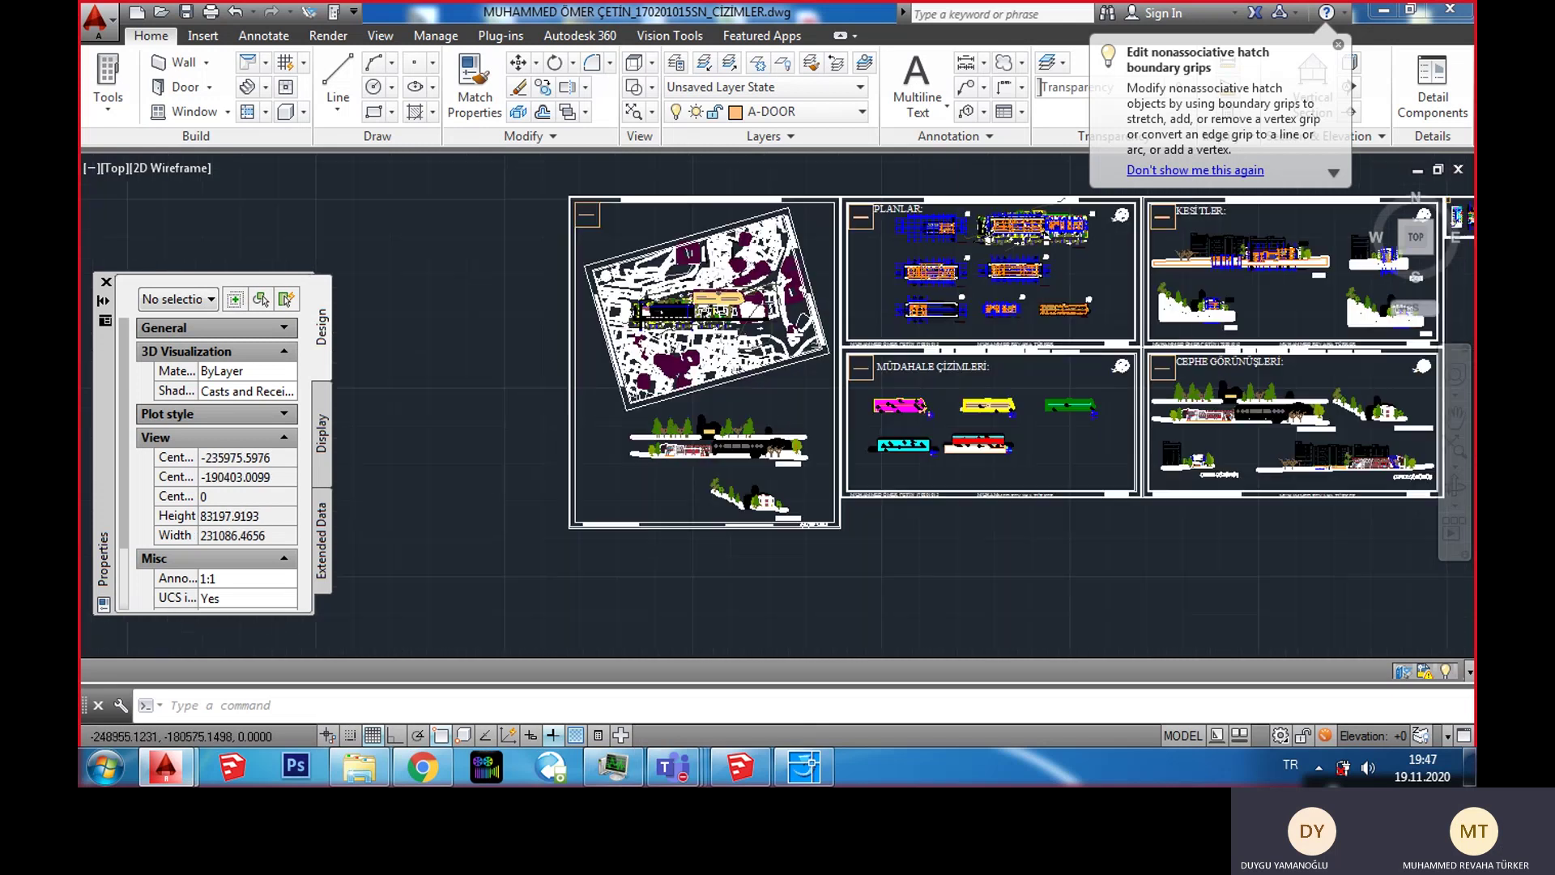
{"action": "scroll", "coordinate": [793, 518], "scroll_direction": "up", "scroll_amount": 10}
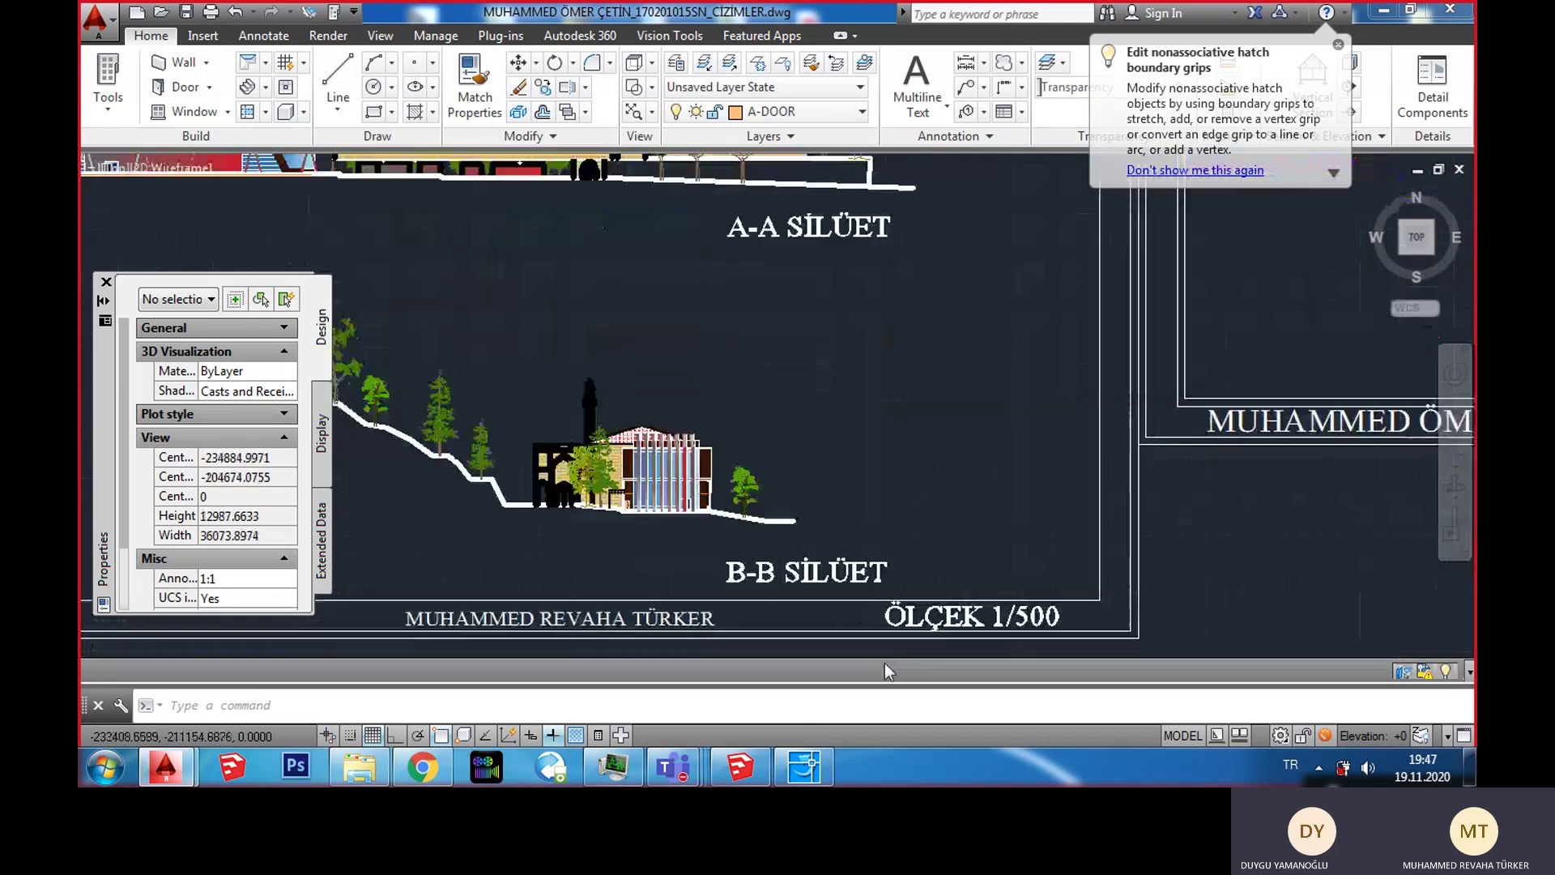
{"action": "scroll", "coordinate": [914, 535], "scroll_direction": "down", "scroll_amount": 2}
{"action": "middle_click_drag", "start_coordinate": [915, 531], "coordinate": [1134, 635]}
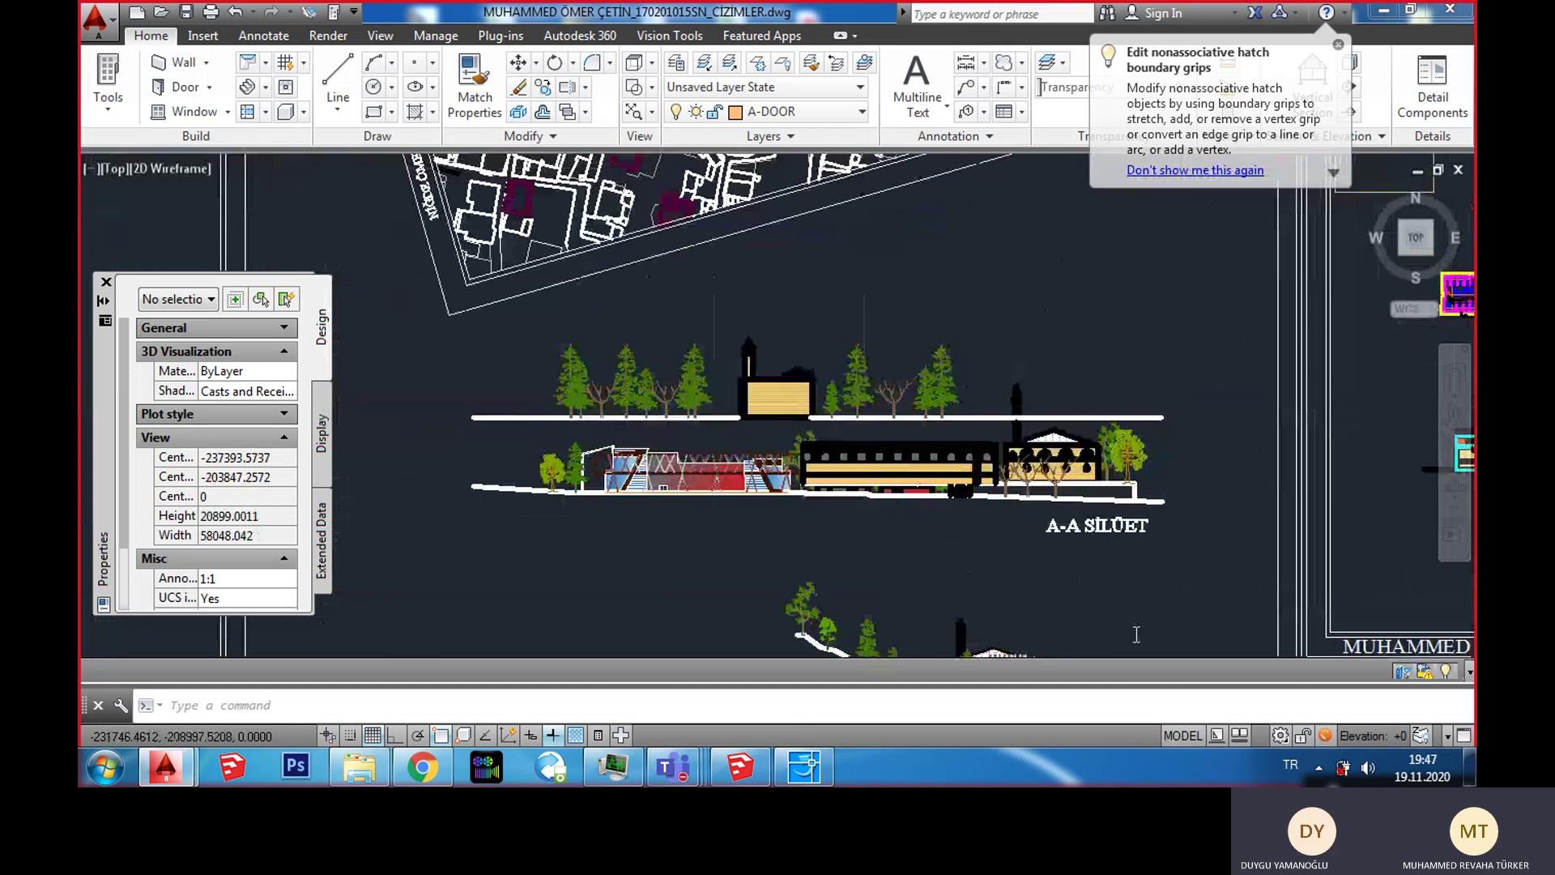
{"action": "middle_click_drag", "start_coordinate": [1079, 533], "coordinate": [1089, 338]}
{"action": "scroll", "coordinate": [926, 236], "scroll_direction": "down", "scroll_amount": 2}
{"action": "middle_click_drag", "start_coordinate": [925, 237], "coordinate": [855, 600]}
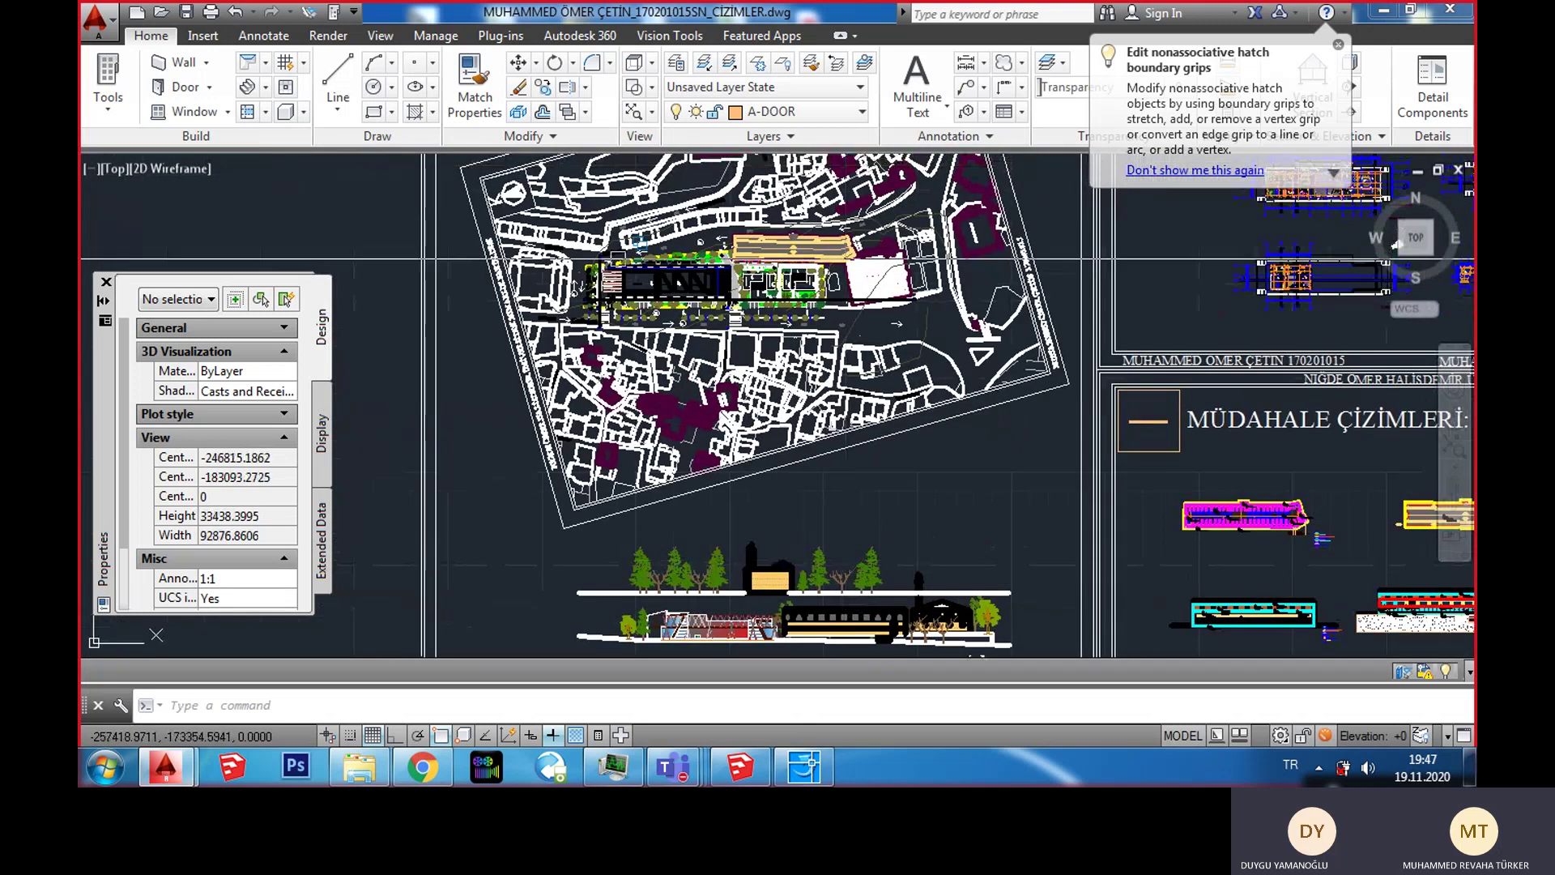
{"action": "scroll", "coordinate": [618, 258], "scroll_direction": "up", "scroll_amount": 1}
{"action": "scroll", "coordinate": [659, 265], "scroll_direction": "up", "scroll_amount": 3}
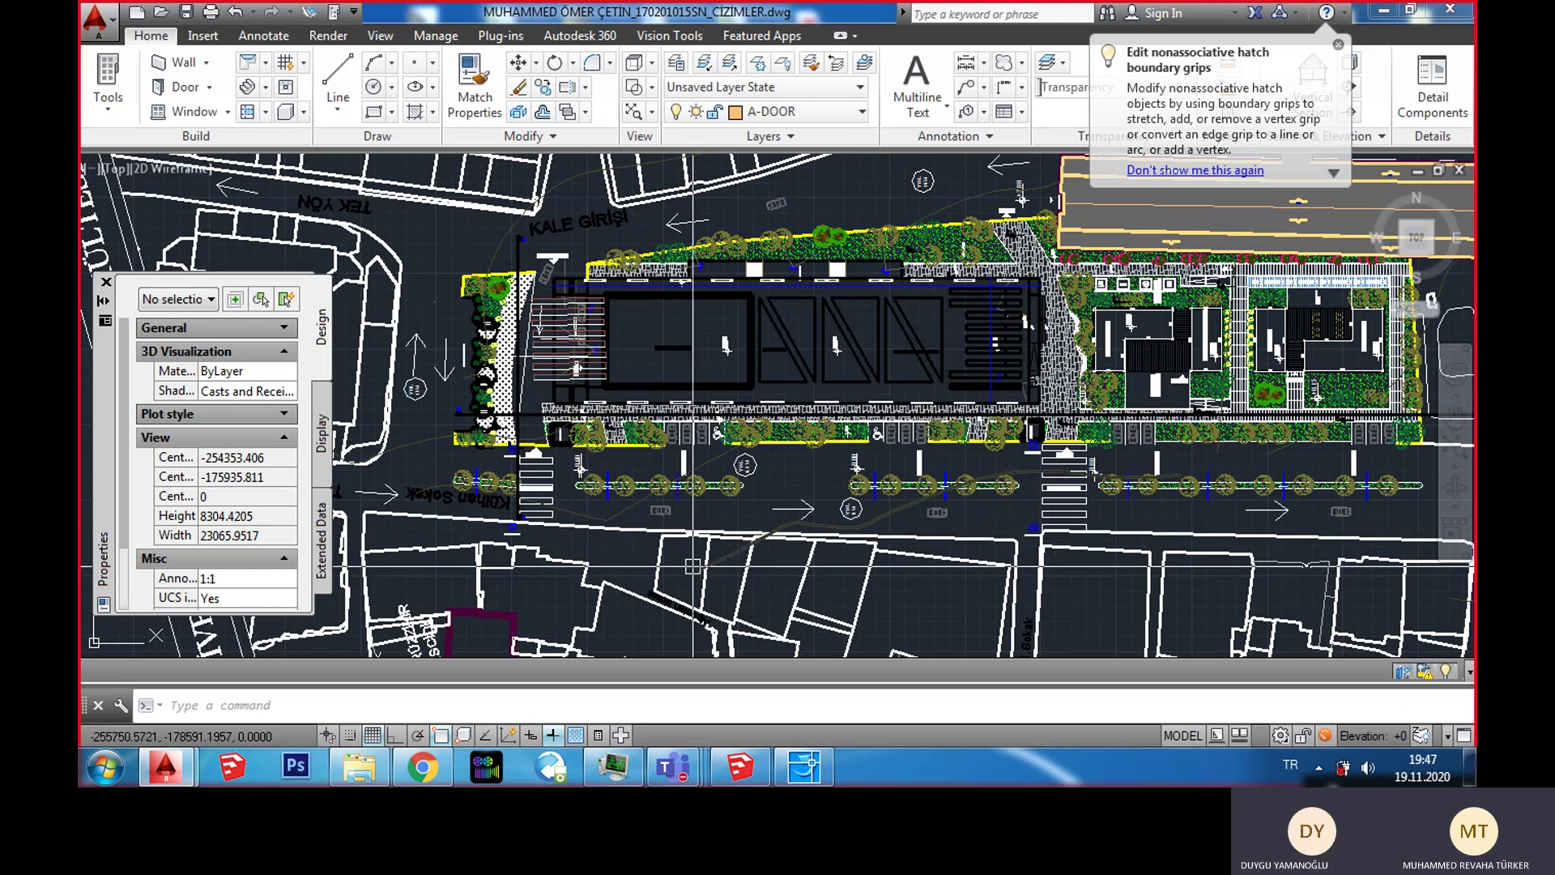
Step: Examine the sample site plan's surrounding roads, pedestrian crossing and parking, and the building's roof level marks and hall labels
{"action": "scroll", "coordinate": [397, 393], "scroll_direction": "up", "scroll_amount": 8}
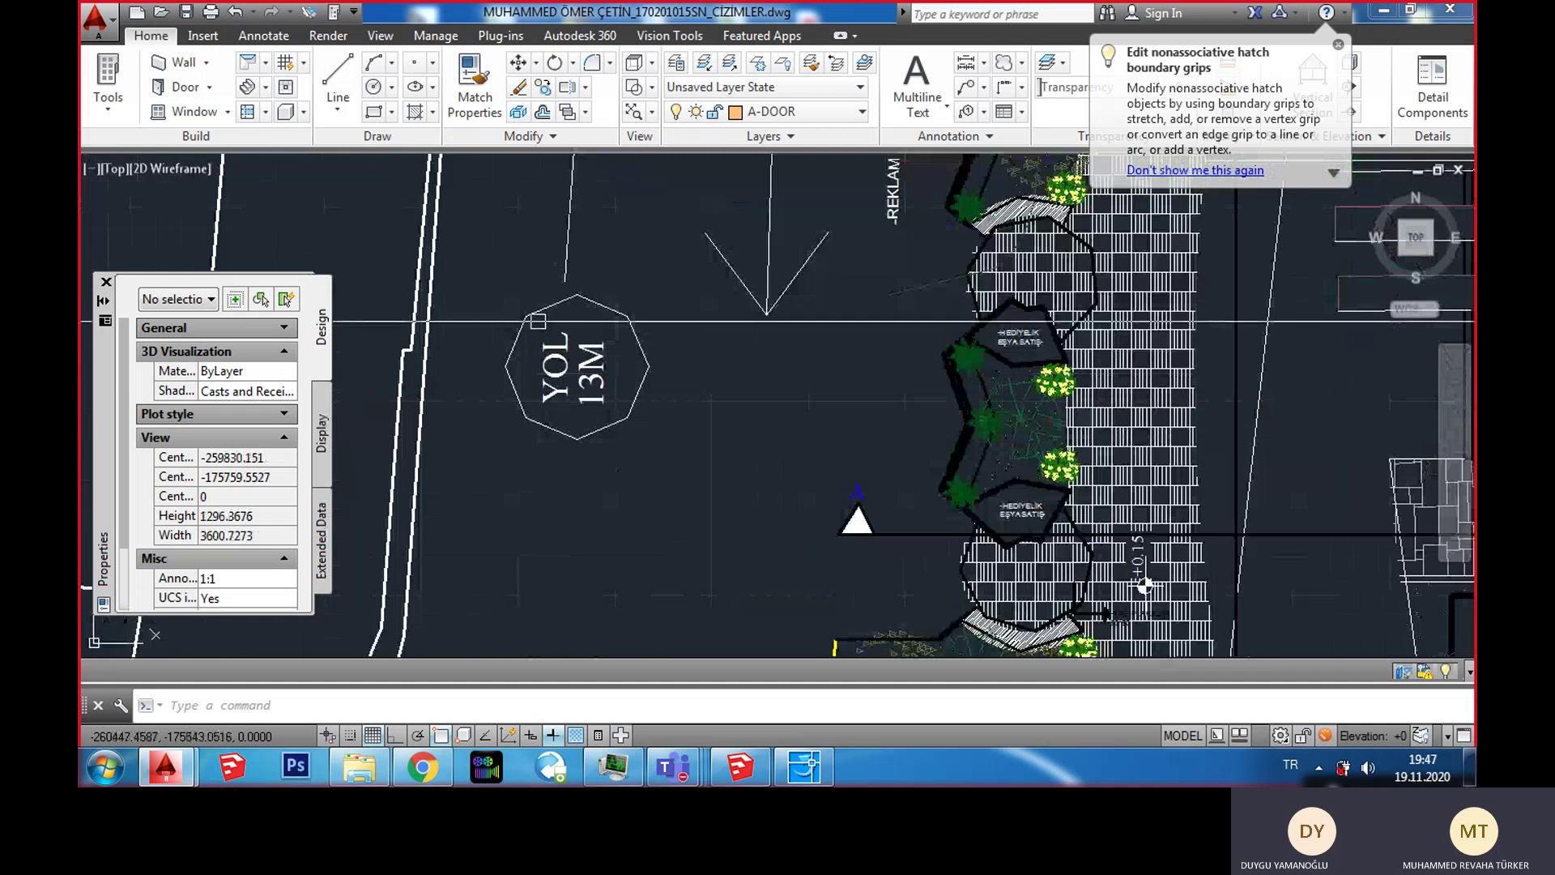
{"action": "scroll", "coordinate": [538, 321], "scroll_direction": "down", "scroll_amount": 8}
{"action": "scroll", "coordinate": [608, 438], "scroll_direction": "up", "scroll_amount": 2}
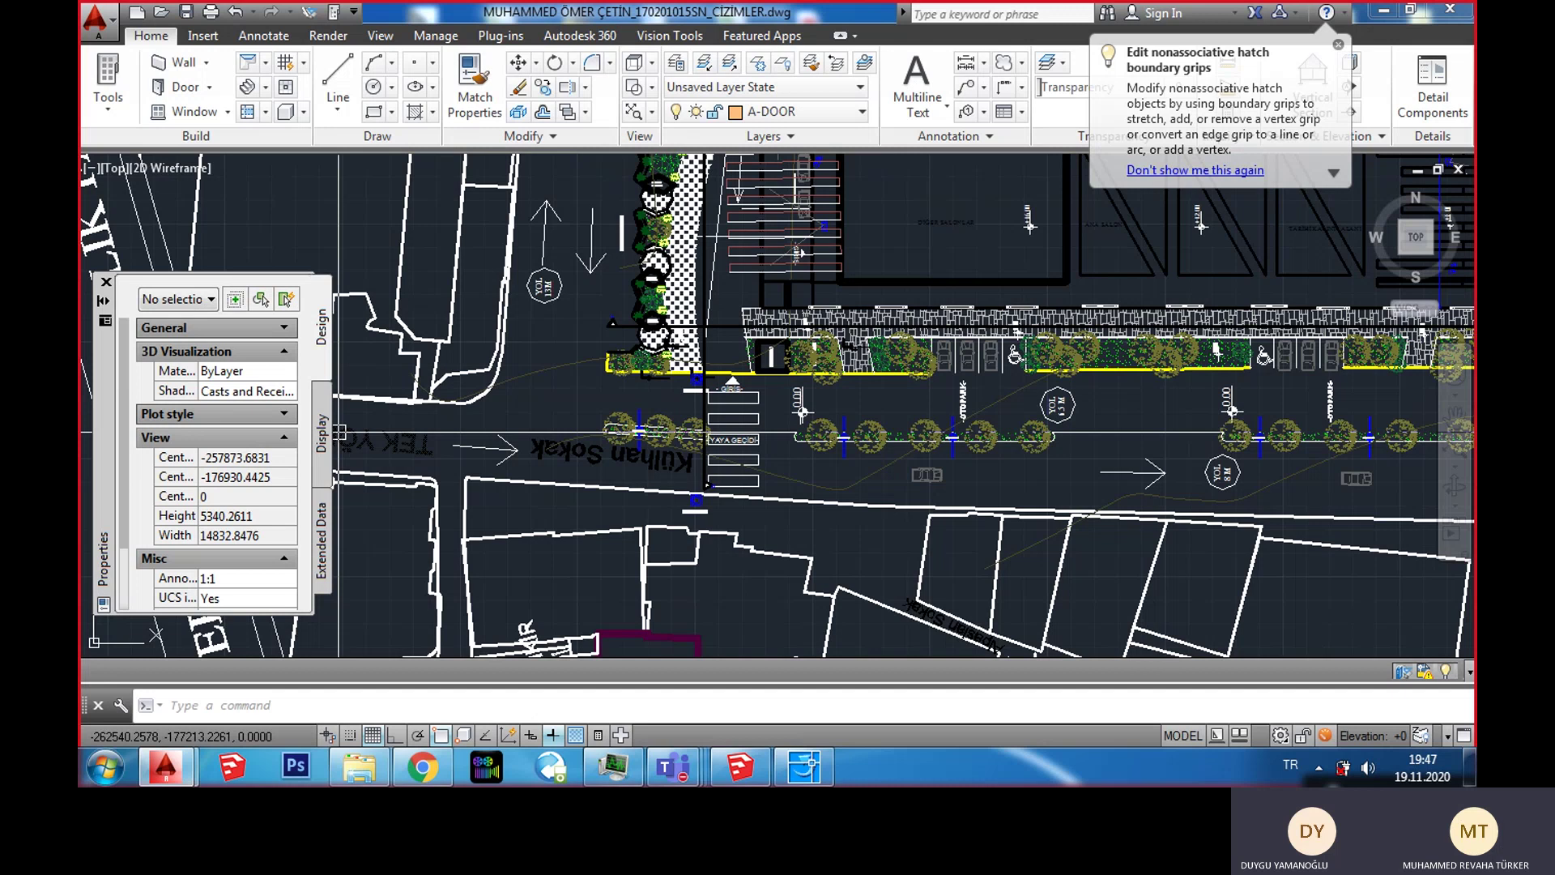
{"action": "scroll", "coordinate": [802, 406], "scroll_direction": "up", "scroll_amount": 5}
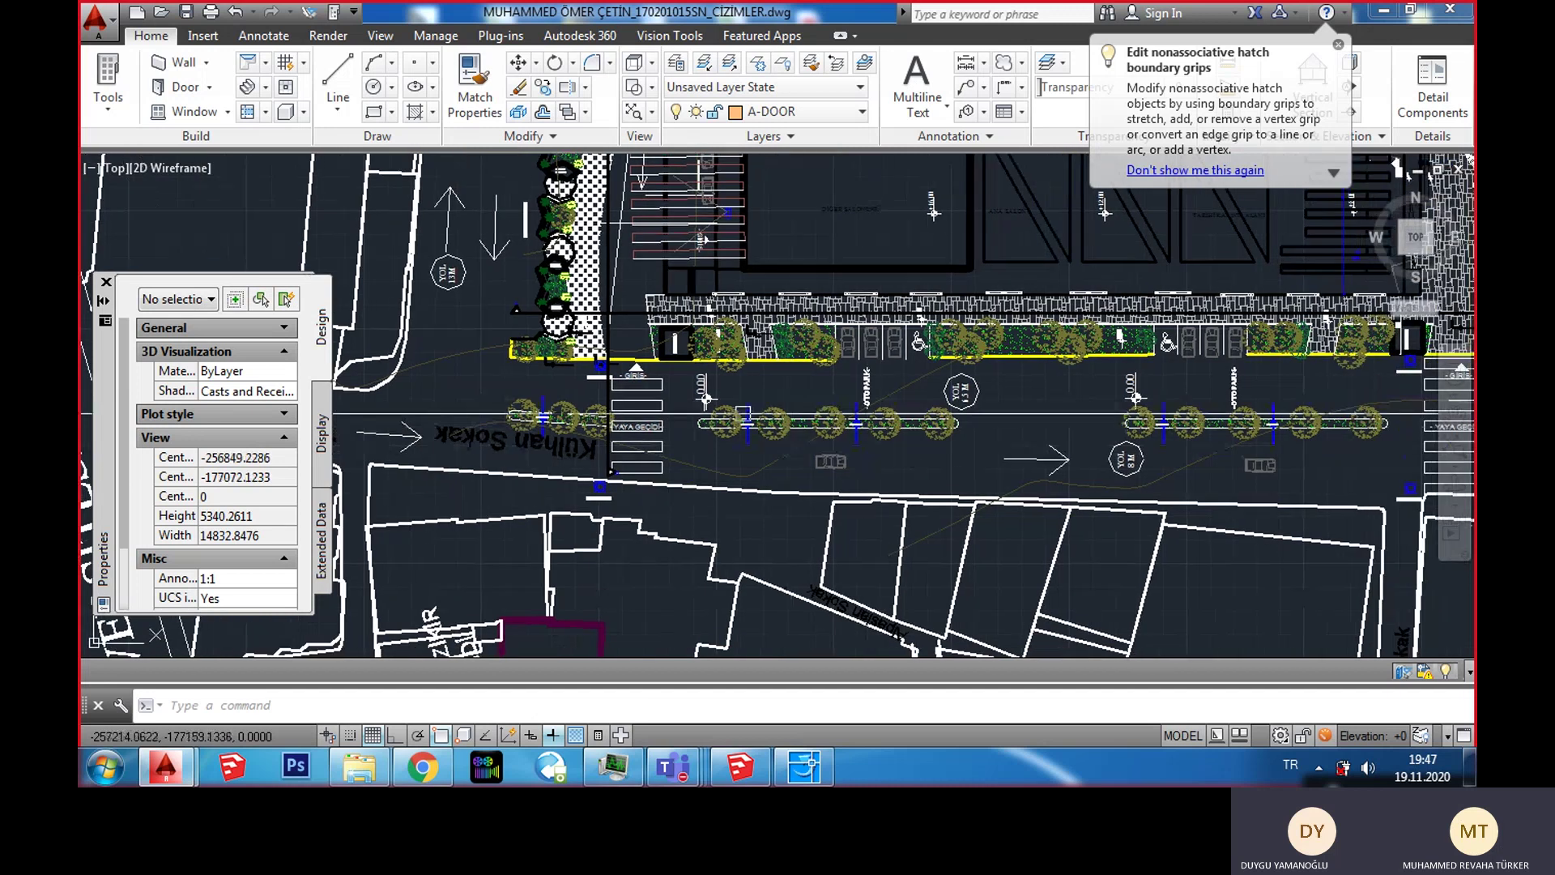
{"action": "scroll", "coordinate": [706, 395], "scroll_direction": "down", "scroll_amount": 3}
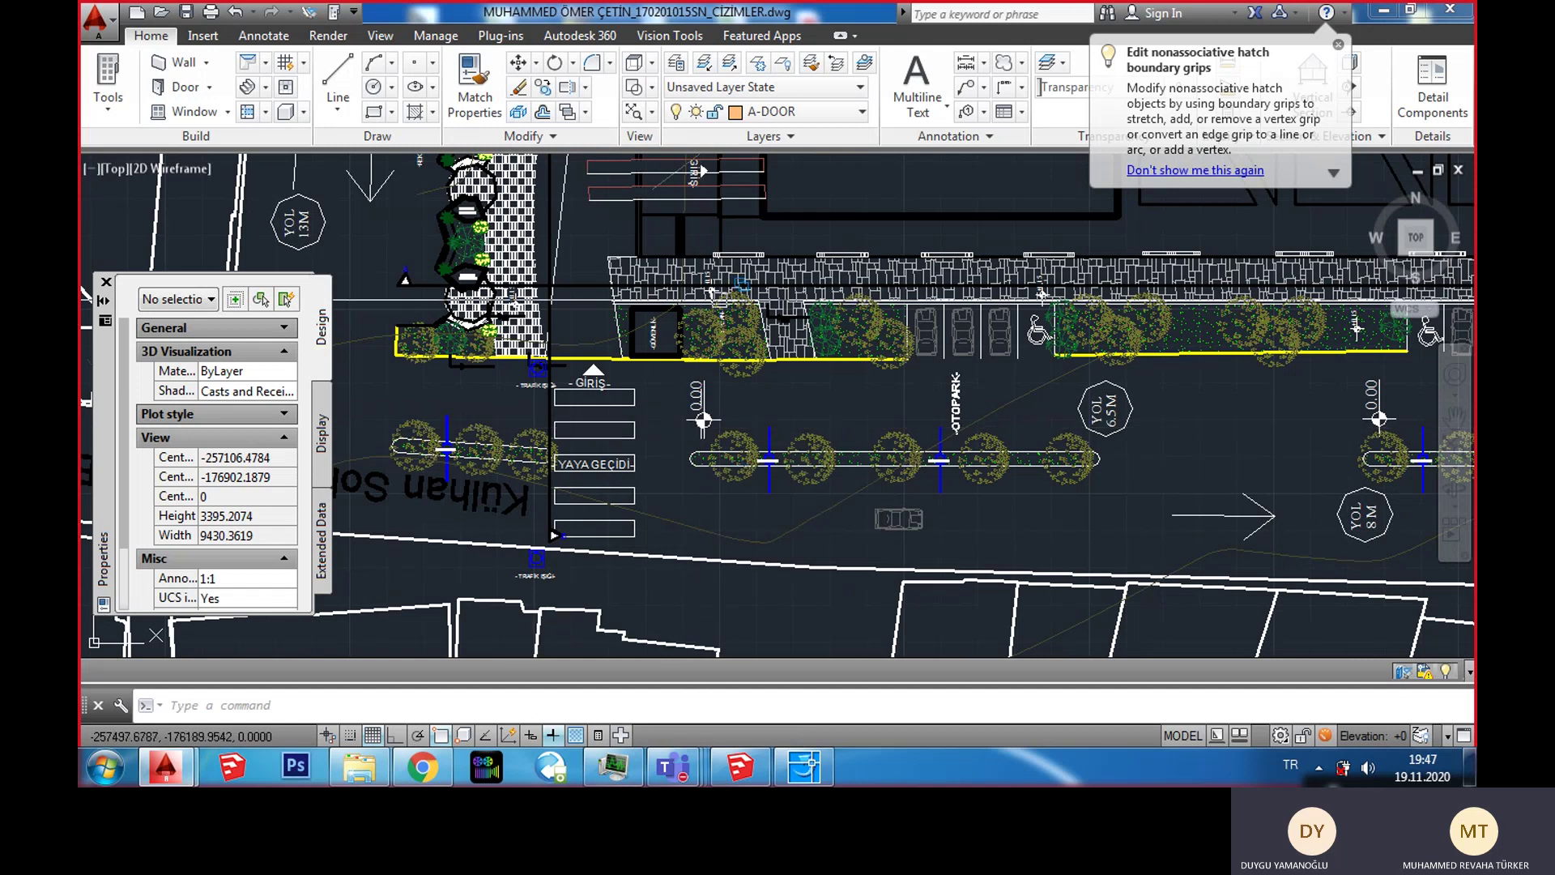
{"action": "middle_click_drag", "start_coordinate": [1030, 464], "coordinate": [843, 457]}
{"action": "scroll", "coordinate": [952, 464], "scroll_direction": "down", "scroll_amount": 5}
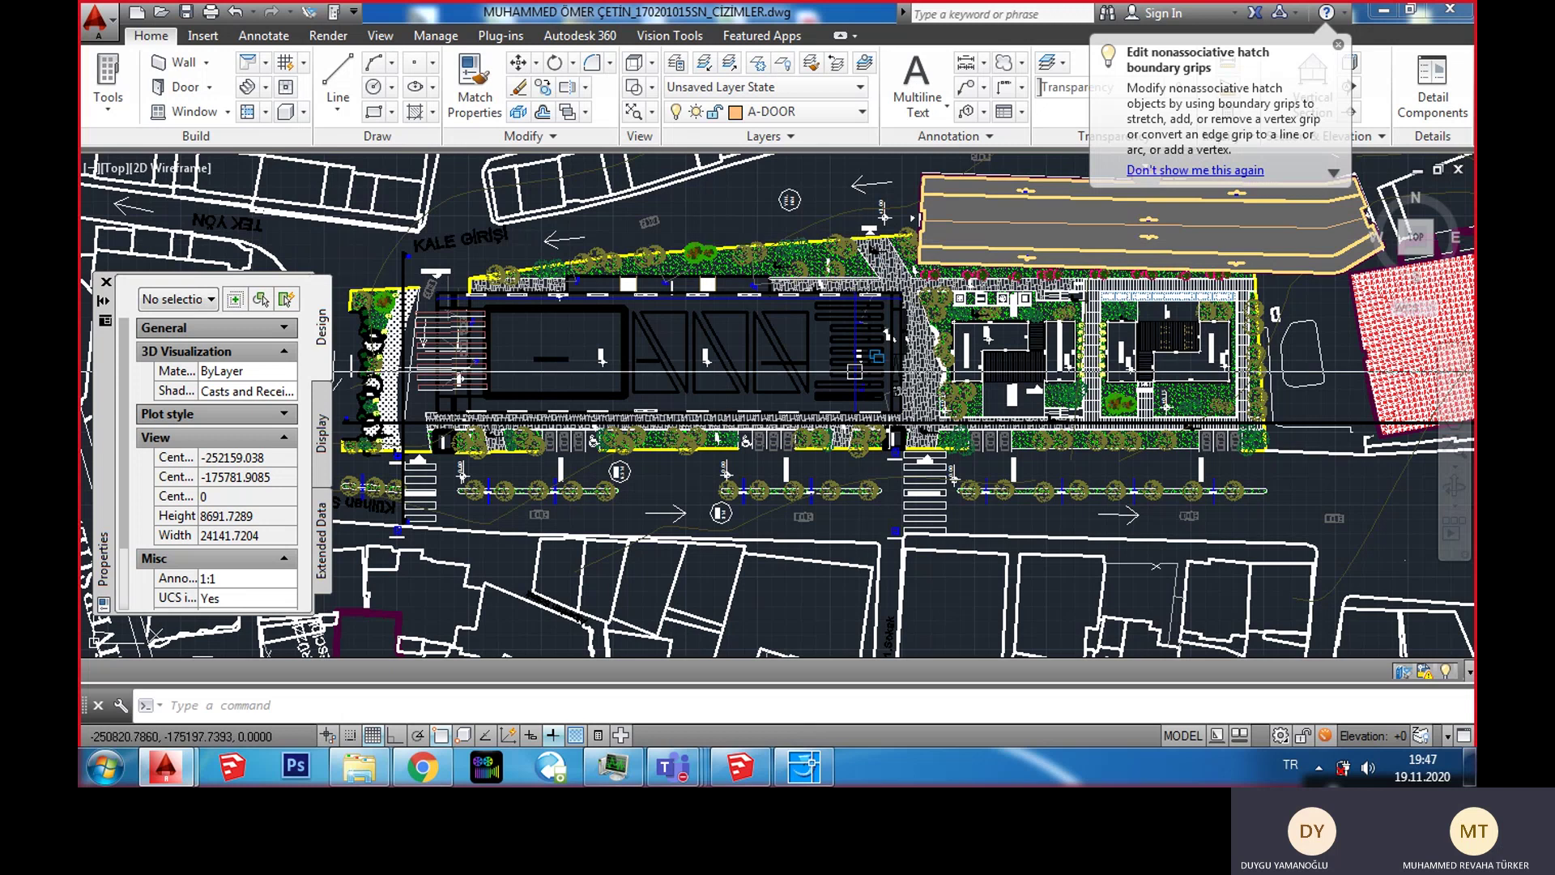
{"action": "scroll", "coordinate": [798, 359], "scroll_direction": "up", "scroll_amount": 10}
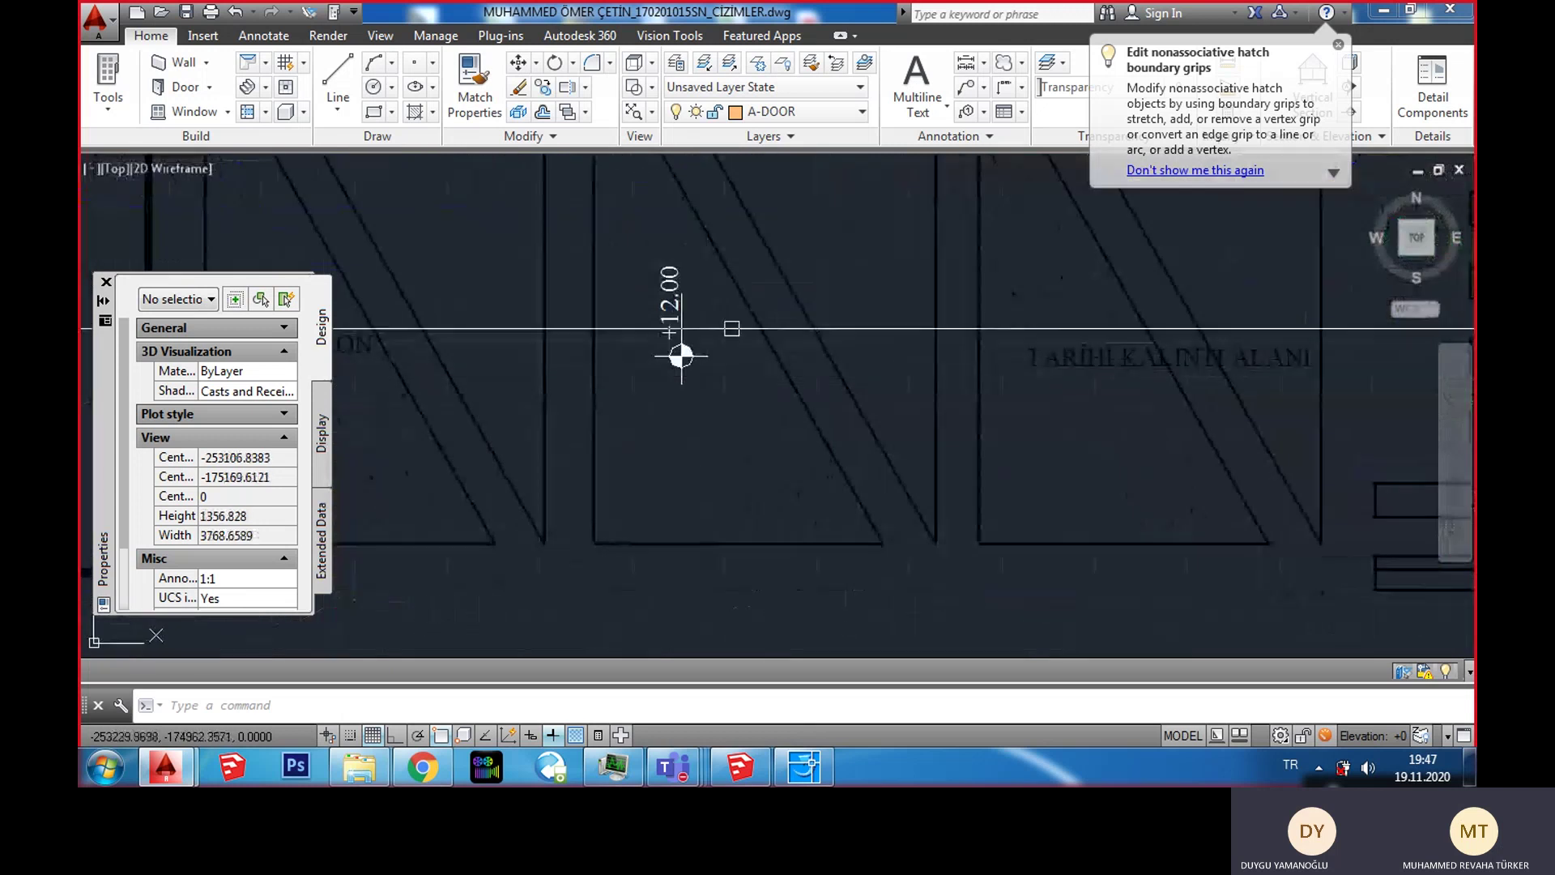
{"action": "middle_click_drag", "start_coordinate": [615, 413], "coordinate": [1348, 406]}
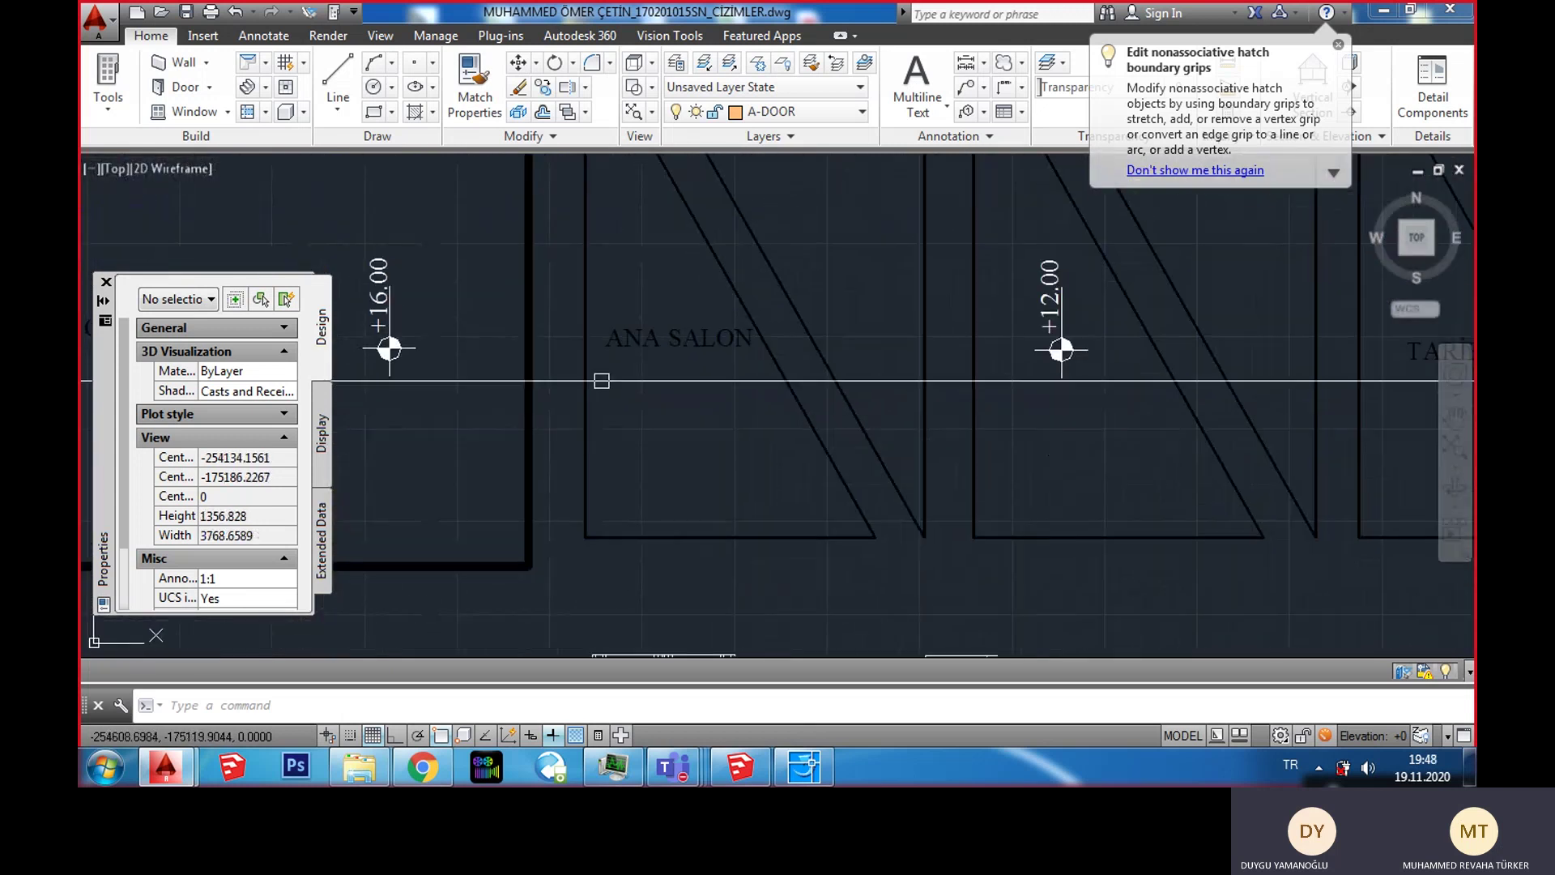
{"action": "middle_click_drag", "start_coordinate": [479, 395], "coordinate": [916, 390]}
{"action": "middle_click_drag", "start_coordinate": [823, 337], "coordinate": [1059, 389]}
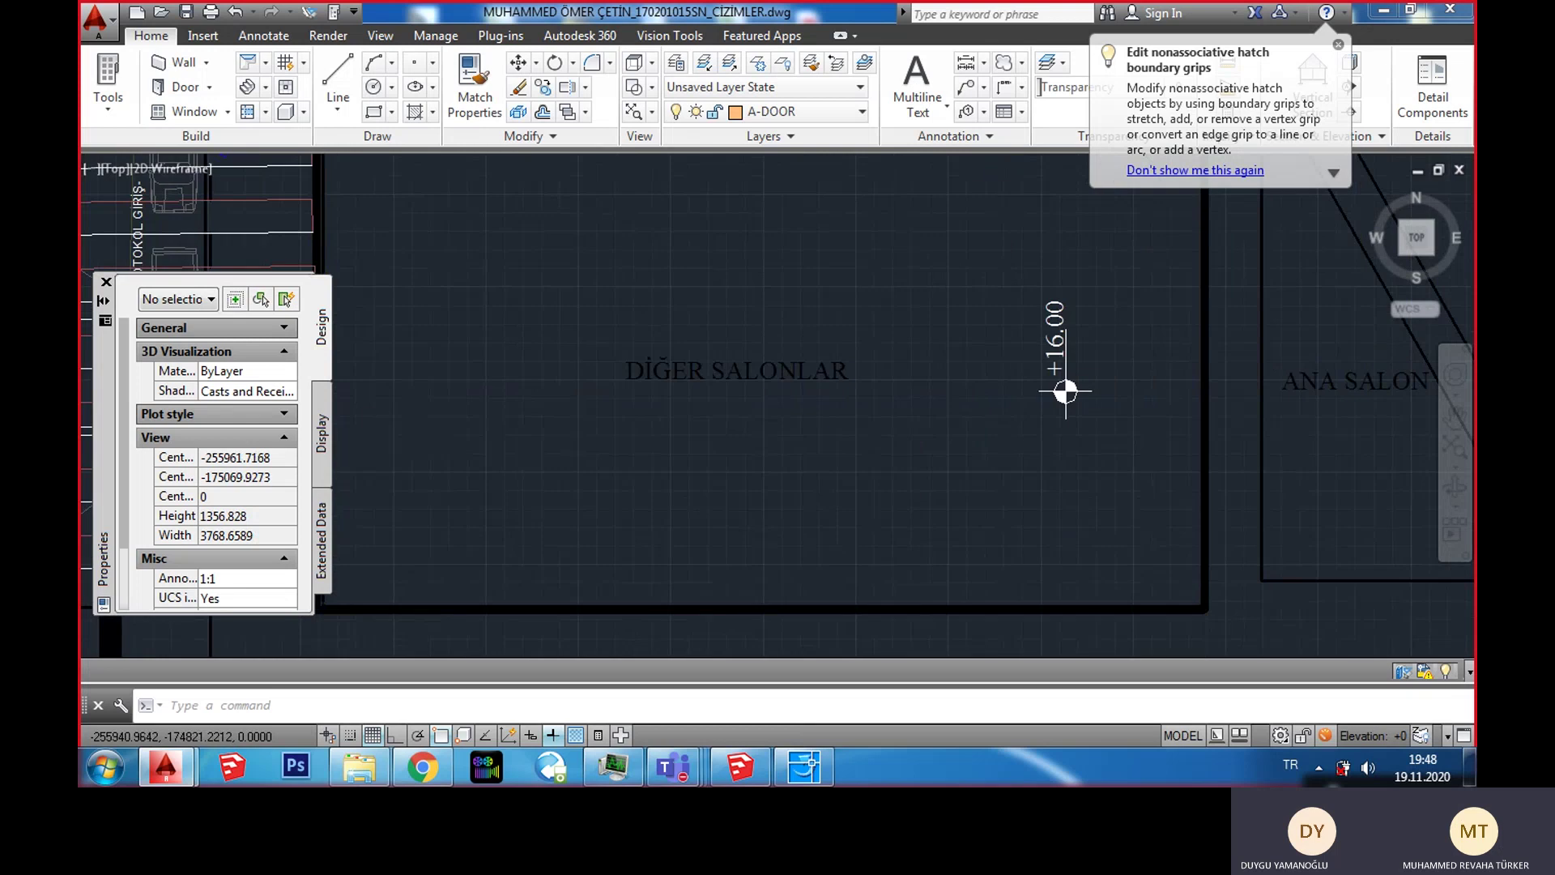
{"action": "scroll", "coordinate": [1058, 389], "scroll_direction": "down", "scroll_amount": 10}
{"action": "scroll", "coordinate": [850, 308], "scroll_direction": "up", "scroll_amount": 6}
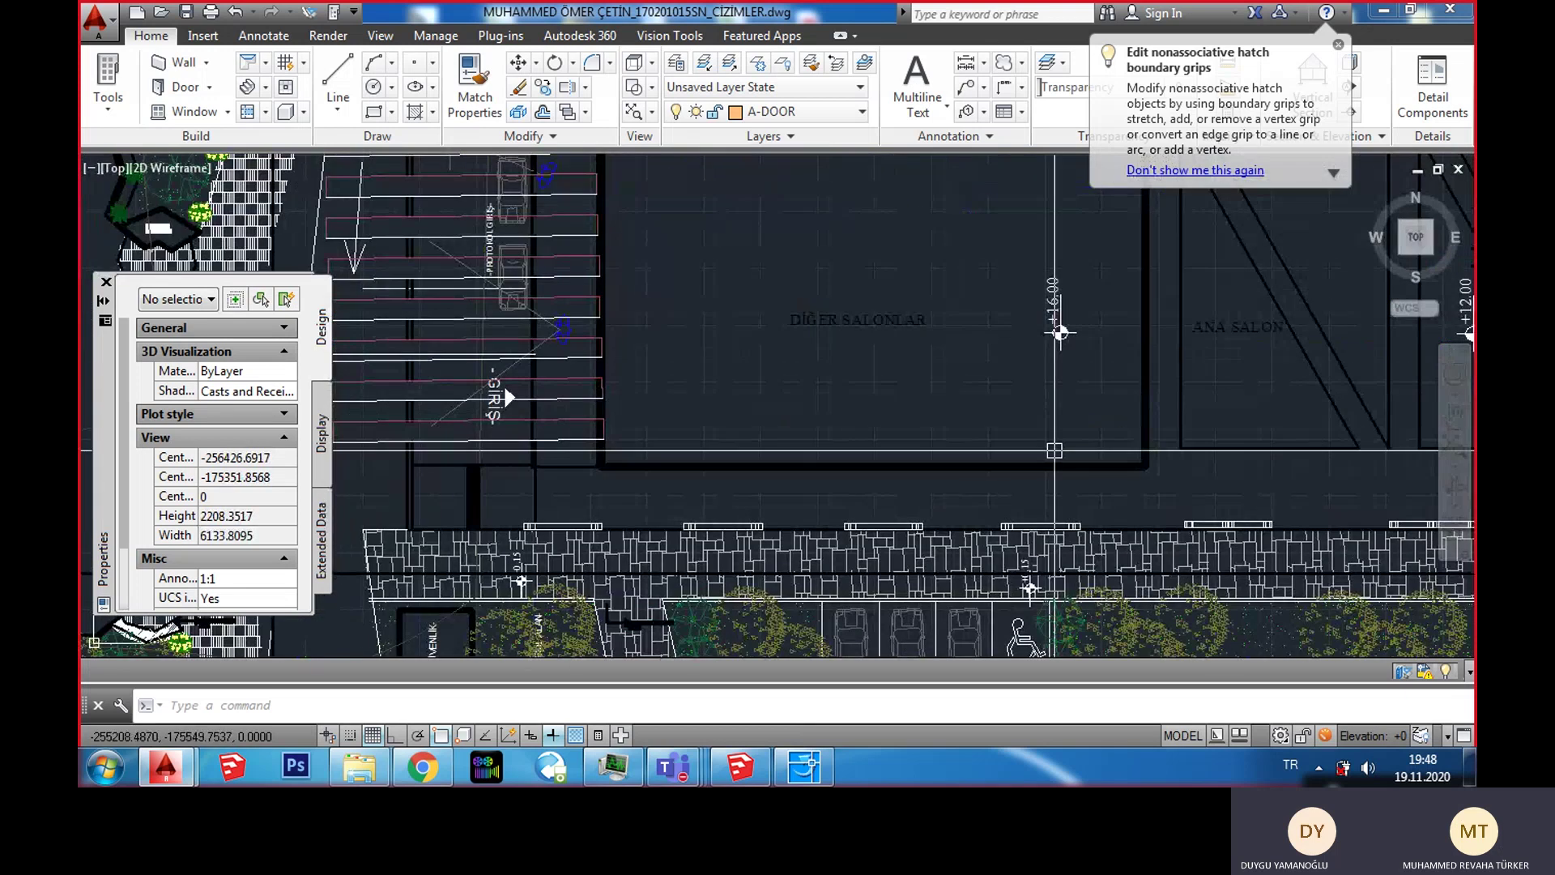
Step: Draw a small square above the DİĞER SALONLAR label in the building plan
{"action": "middle_click_drag", "start_coordinate": [886, 349], "coordinate": [765, 427]}
{"action": "mouse_move", "coordinate": [781, 410]}
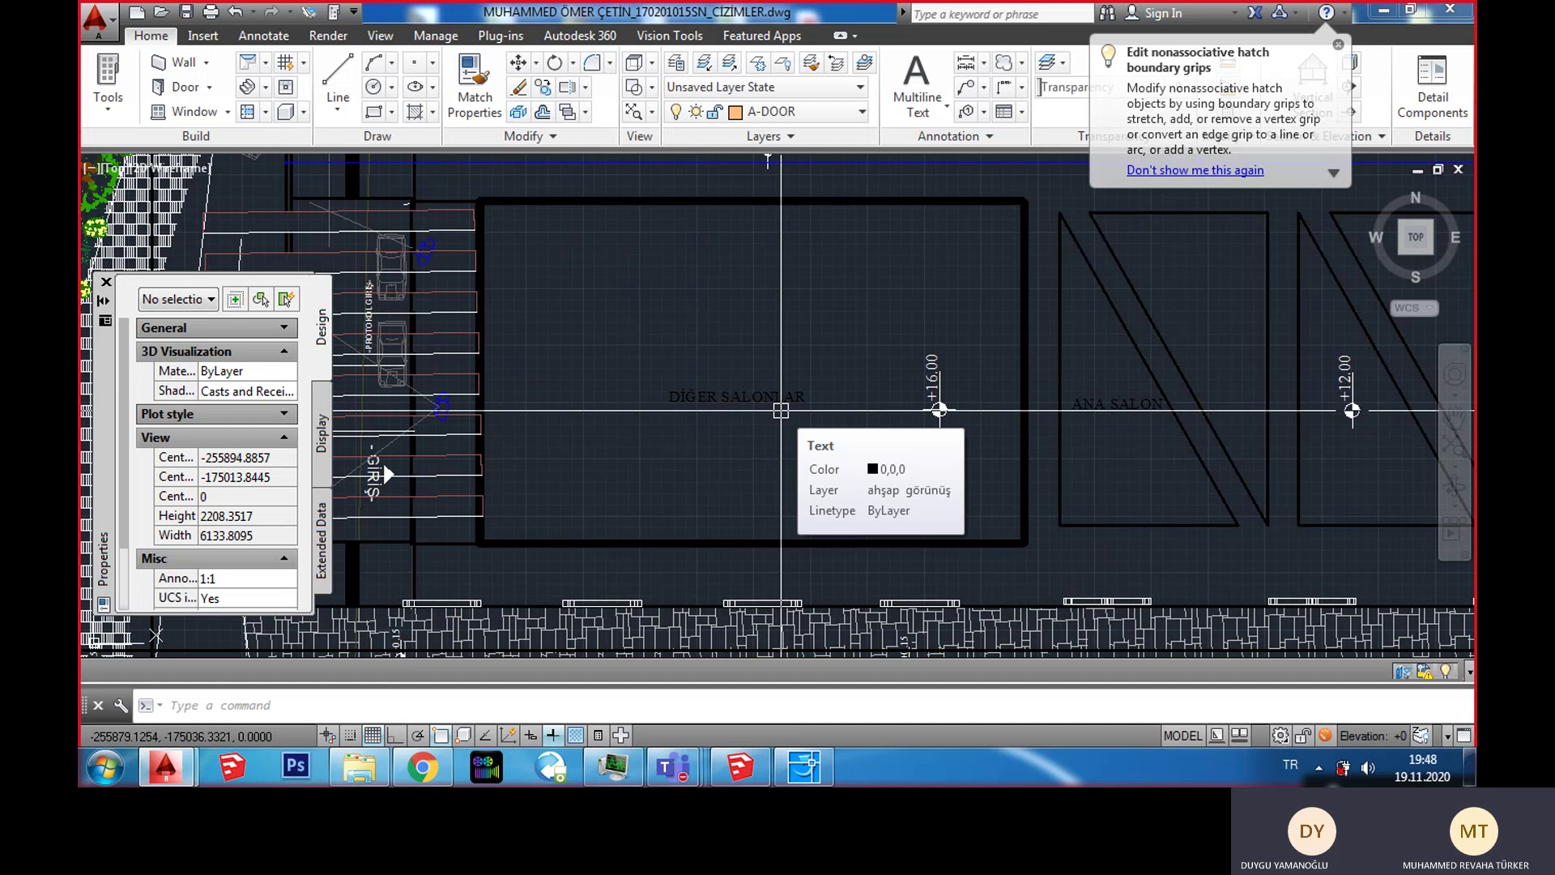
{"action": "type", "text": "rec"}
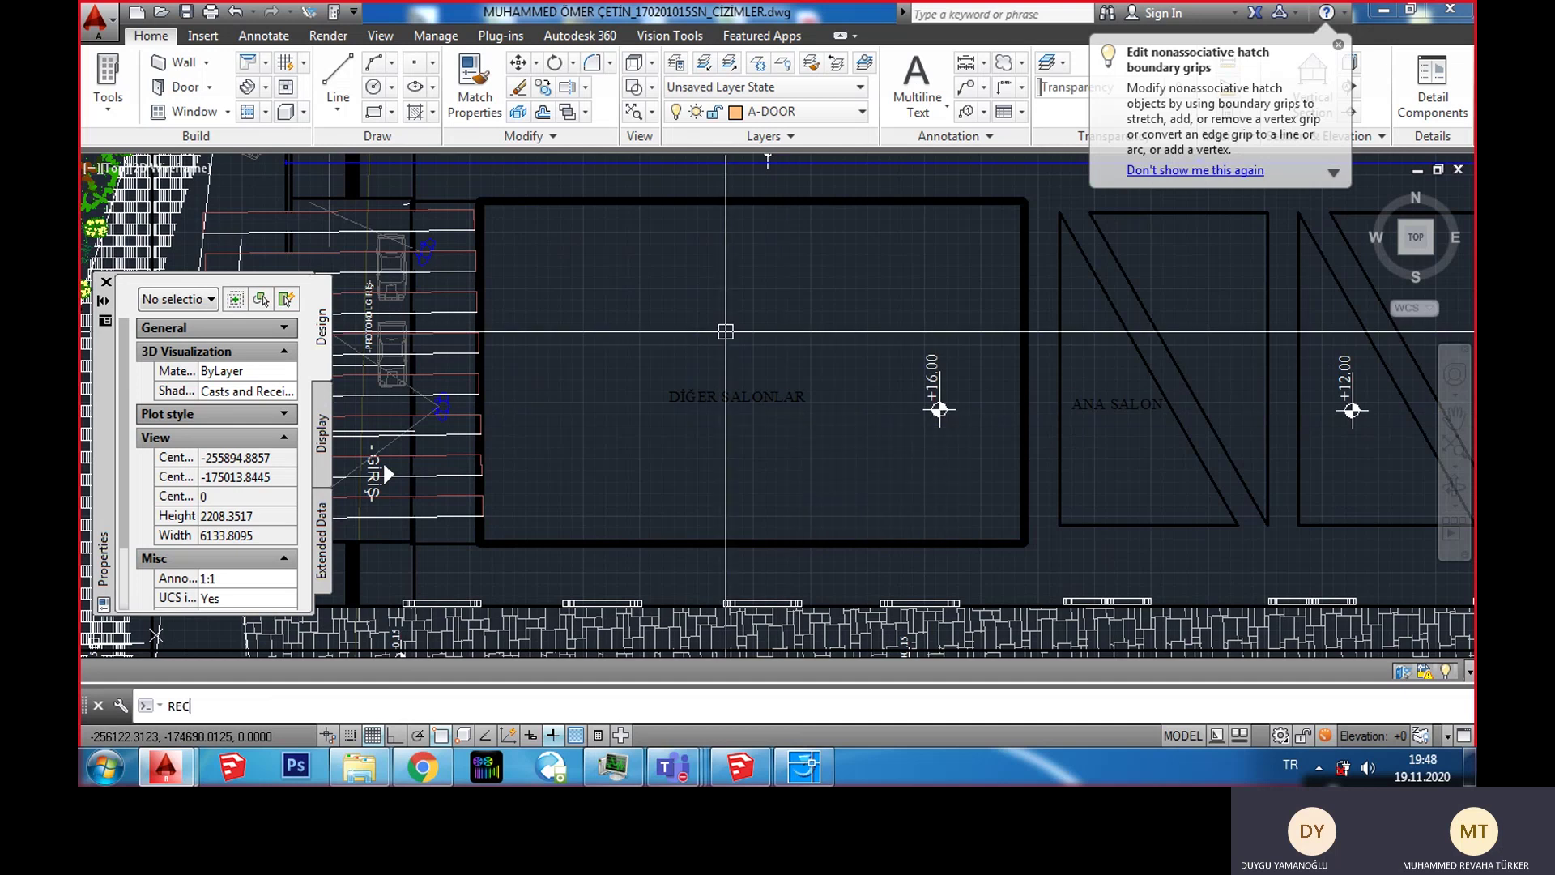
{"action": "key", "text": "Return"}
{"action": "left_click", "coordinate": [666, 273]}
{"action": "left_click", "coordinate": [728, 334]}
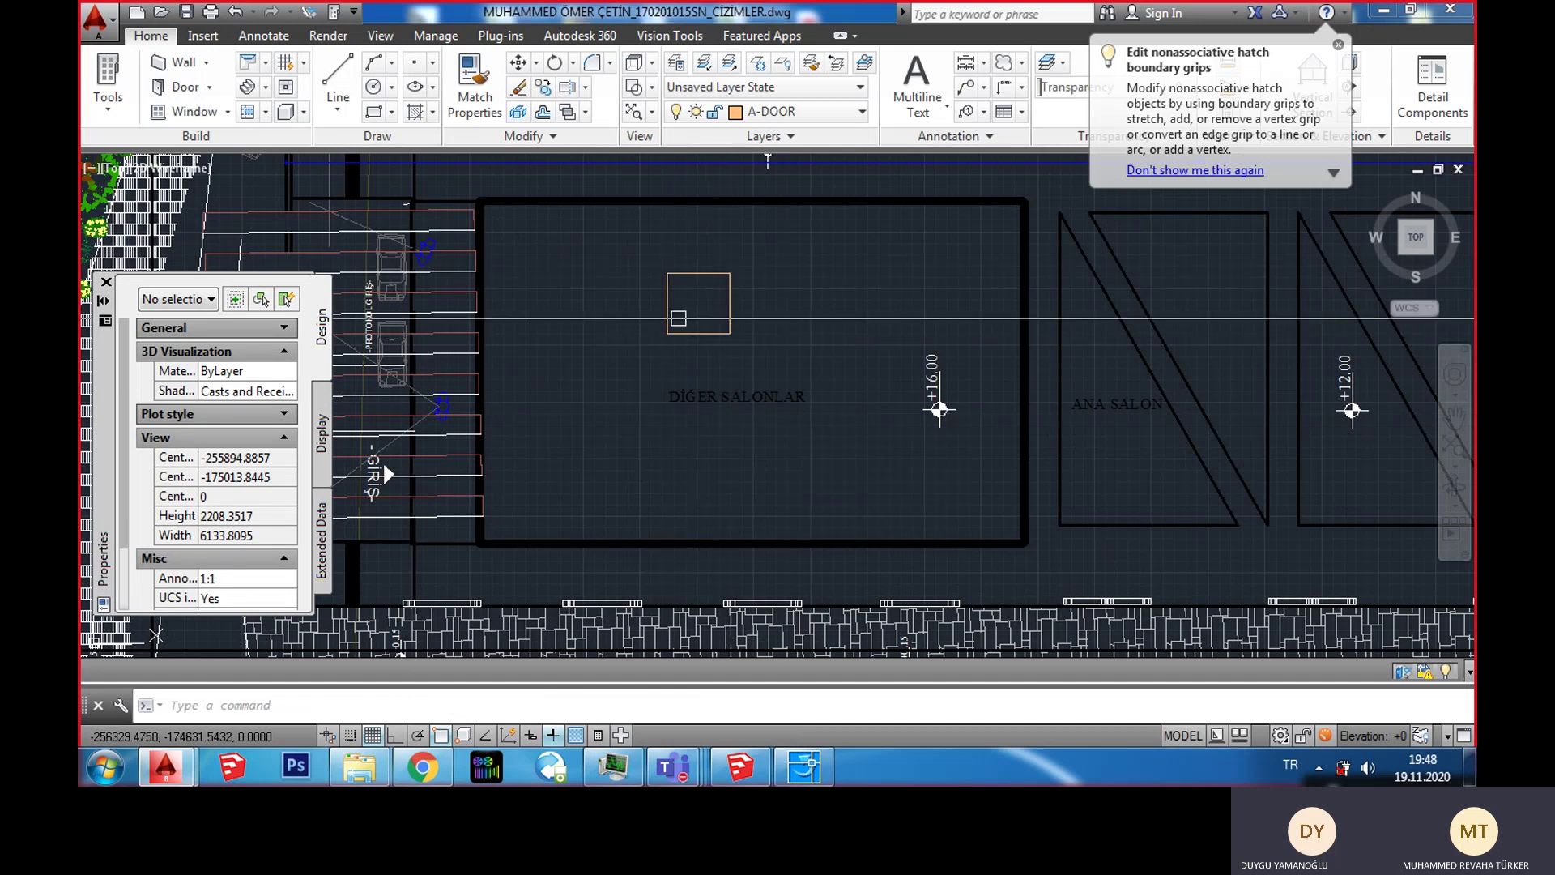
Step: Copy the DİĞER SALONLAR label into the small square and change the copy's text to M
{"action": "scroll", "coordinate": [702, 340], "scroll_direction": "up", "scroll_amount": 3}
{"action": "scroll", "coordinate": [711, 449], "scroll_direction": "down", "scroll_amount": 1}
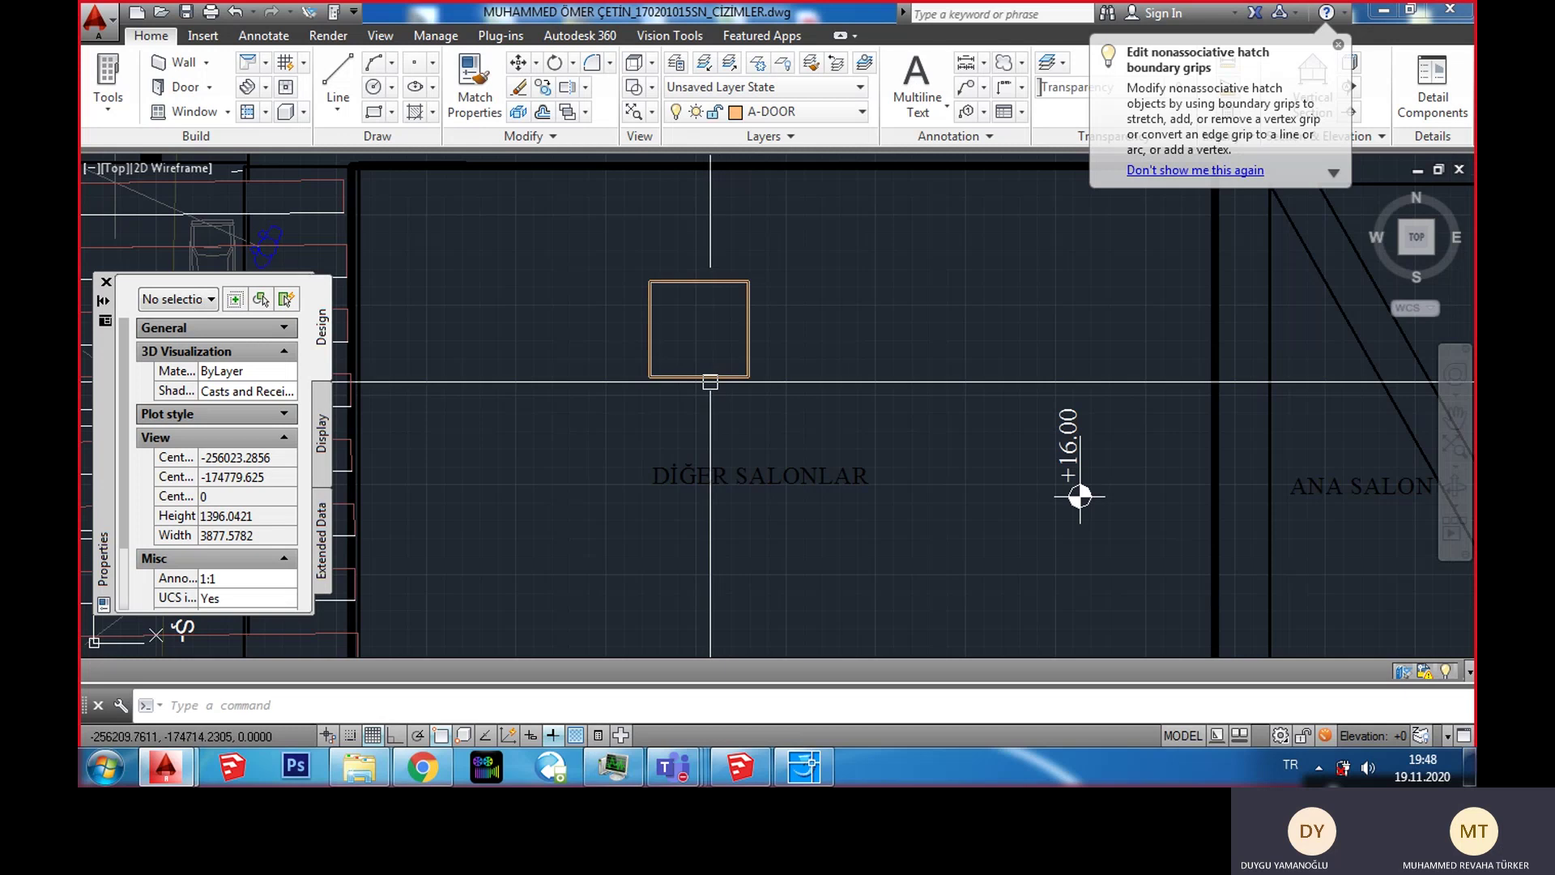
{"action": "left_click", "coordinate": [692, 483]}
{"action": "key", "text": "ctrl+c"}
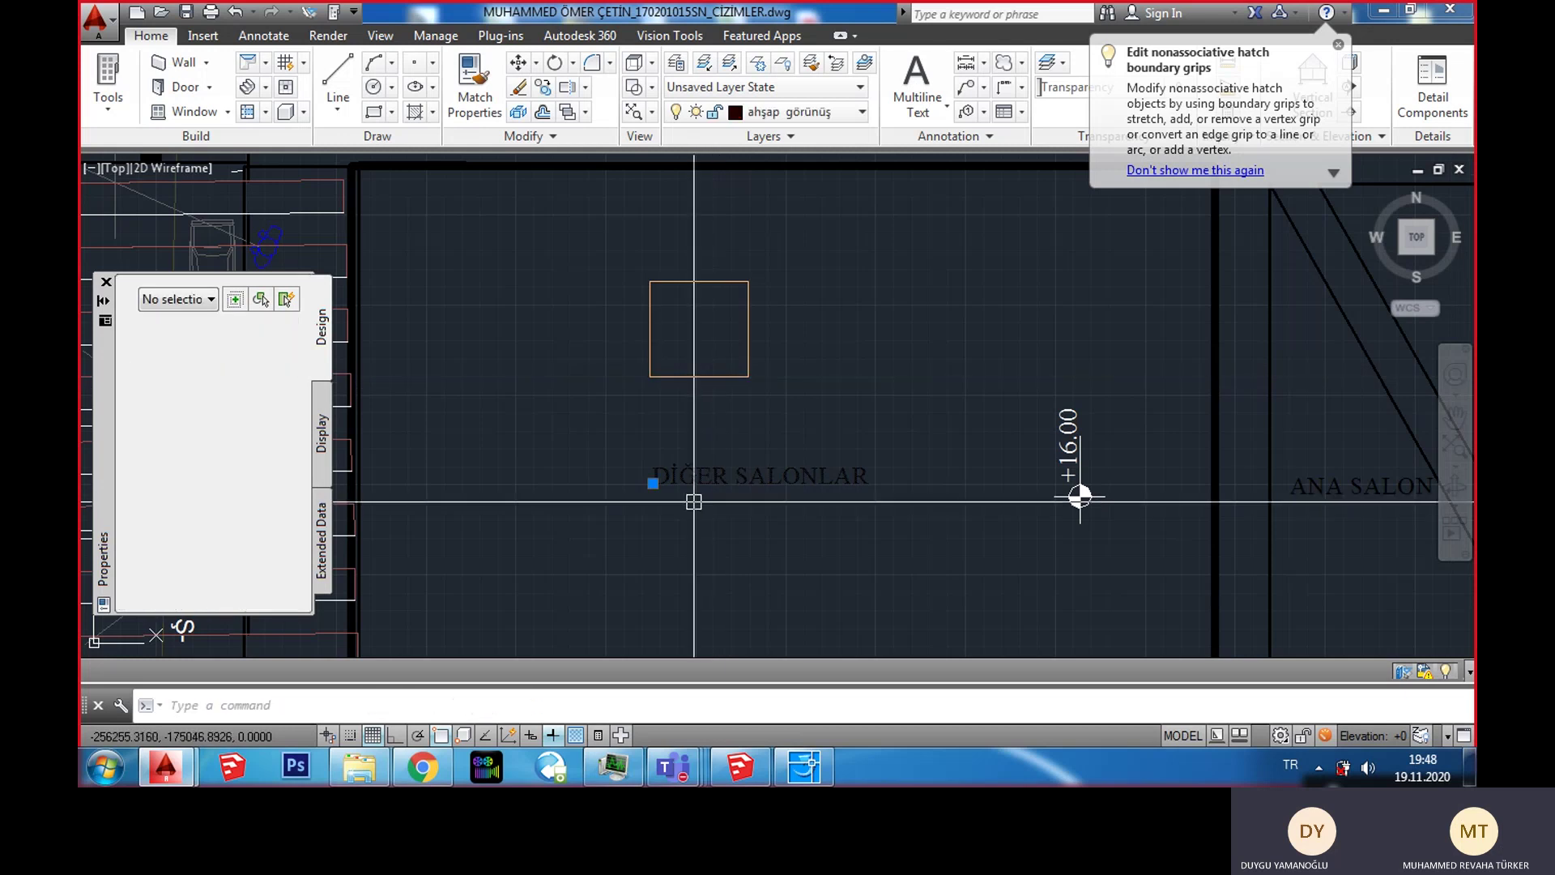
{"action": "key", "text": "ctrl+v"}
{"action": "left_click", "coordinate": [672, 347]}
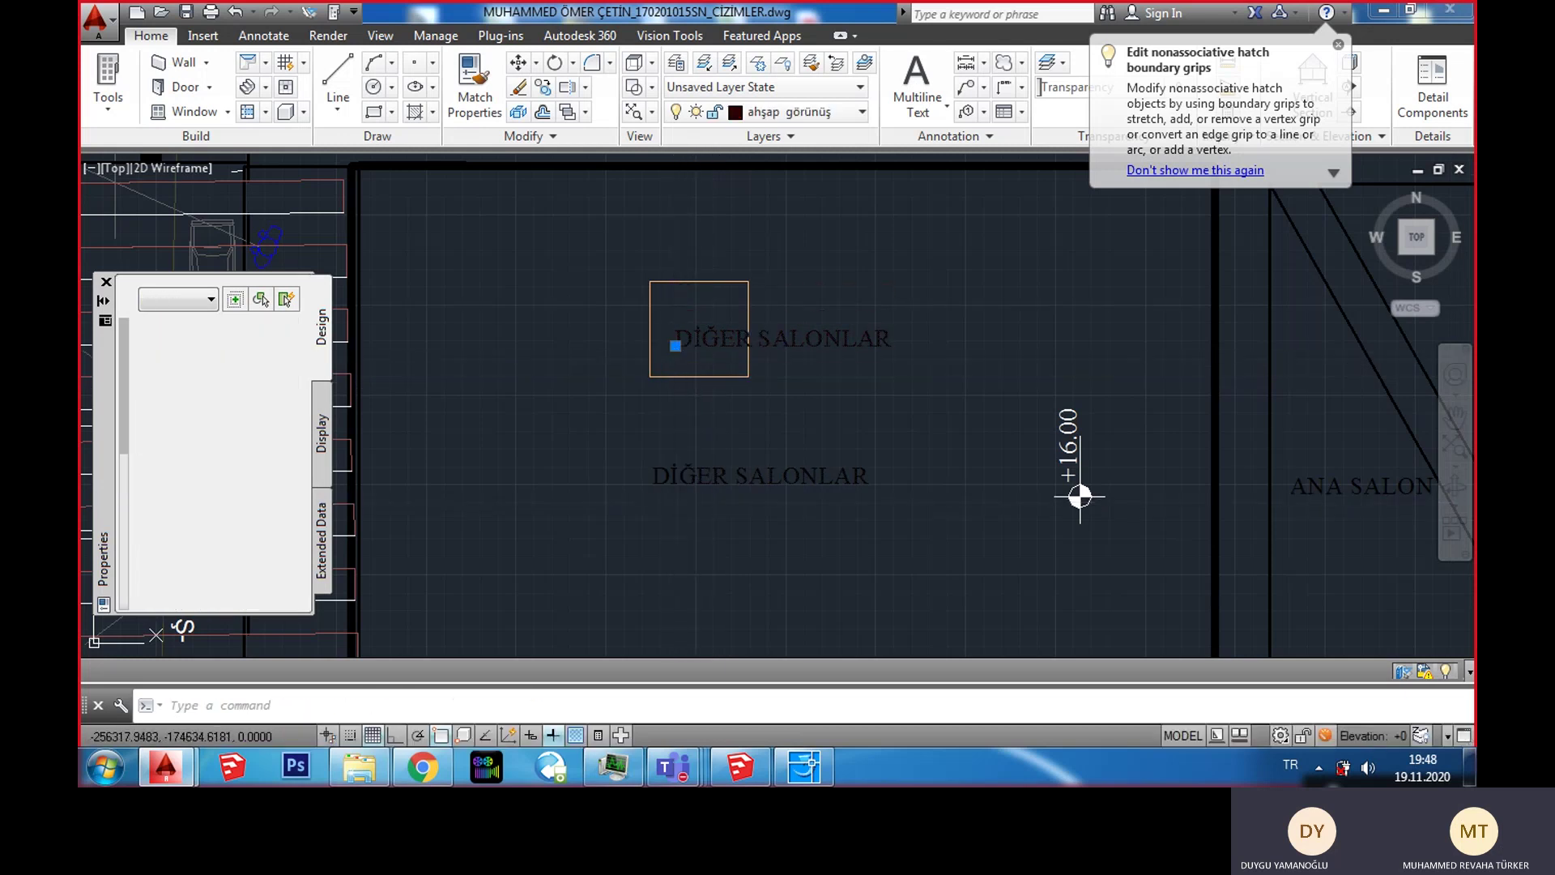
{"action": "double_click", "coordinate": [687, 341]}
{"action": "key", "text": "BackSpace"}
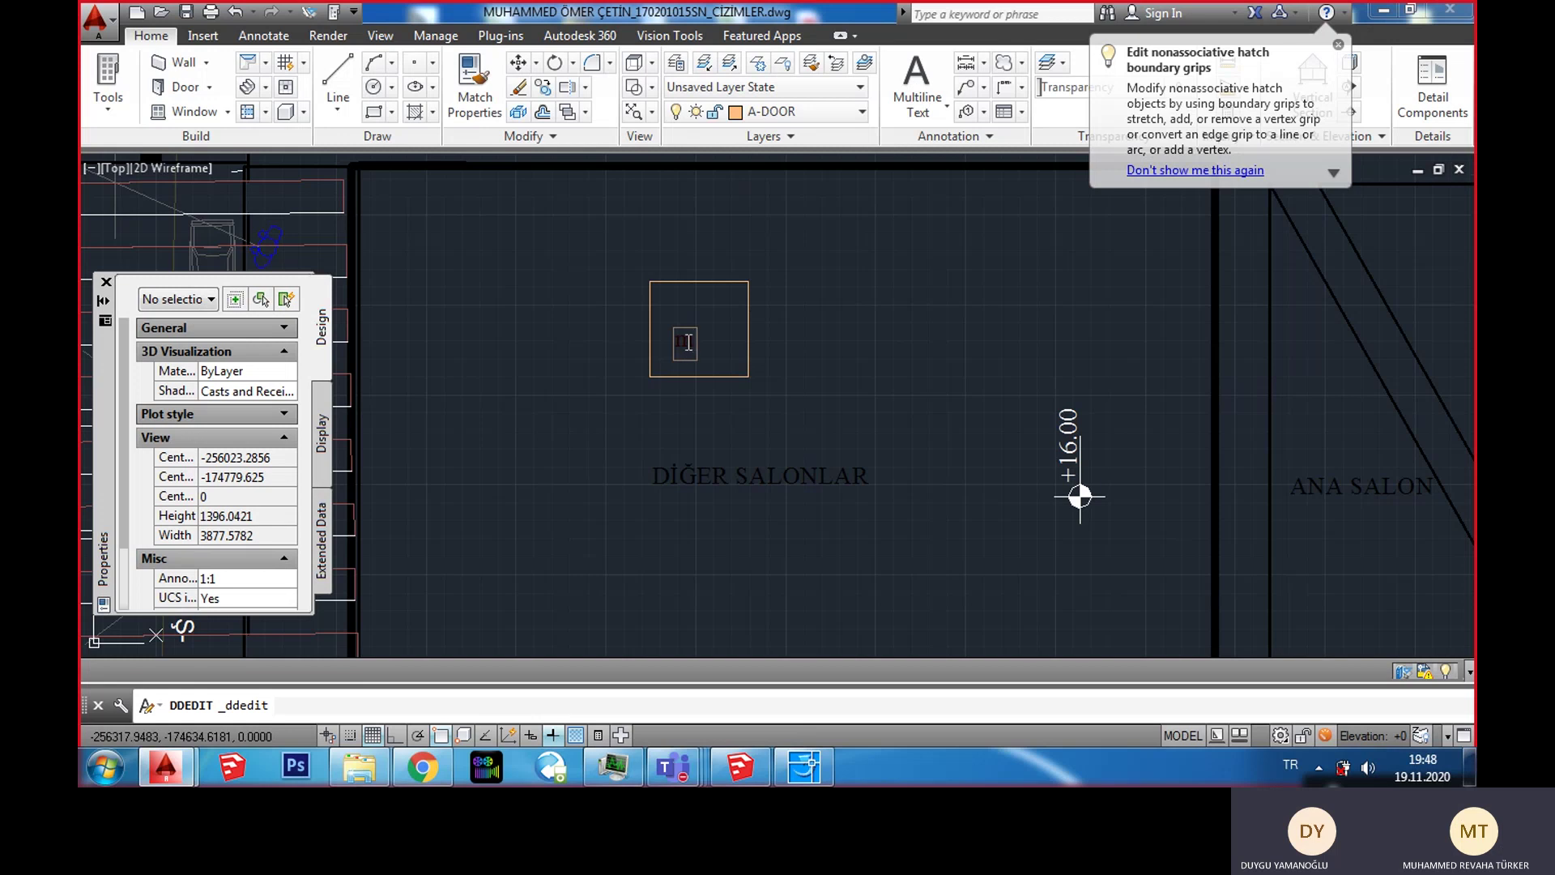
{"action": "key", "text": "Return"}
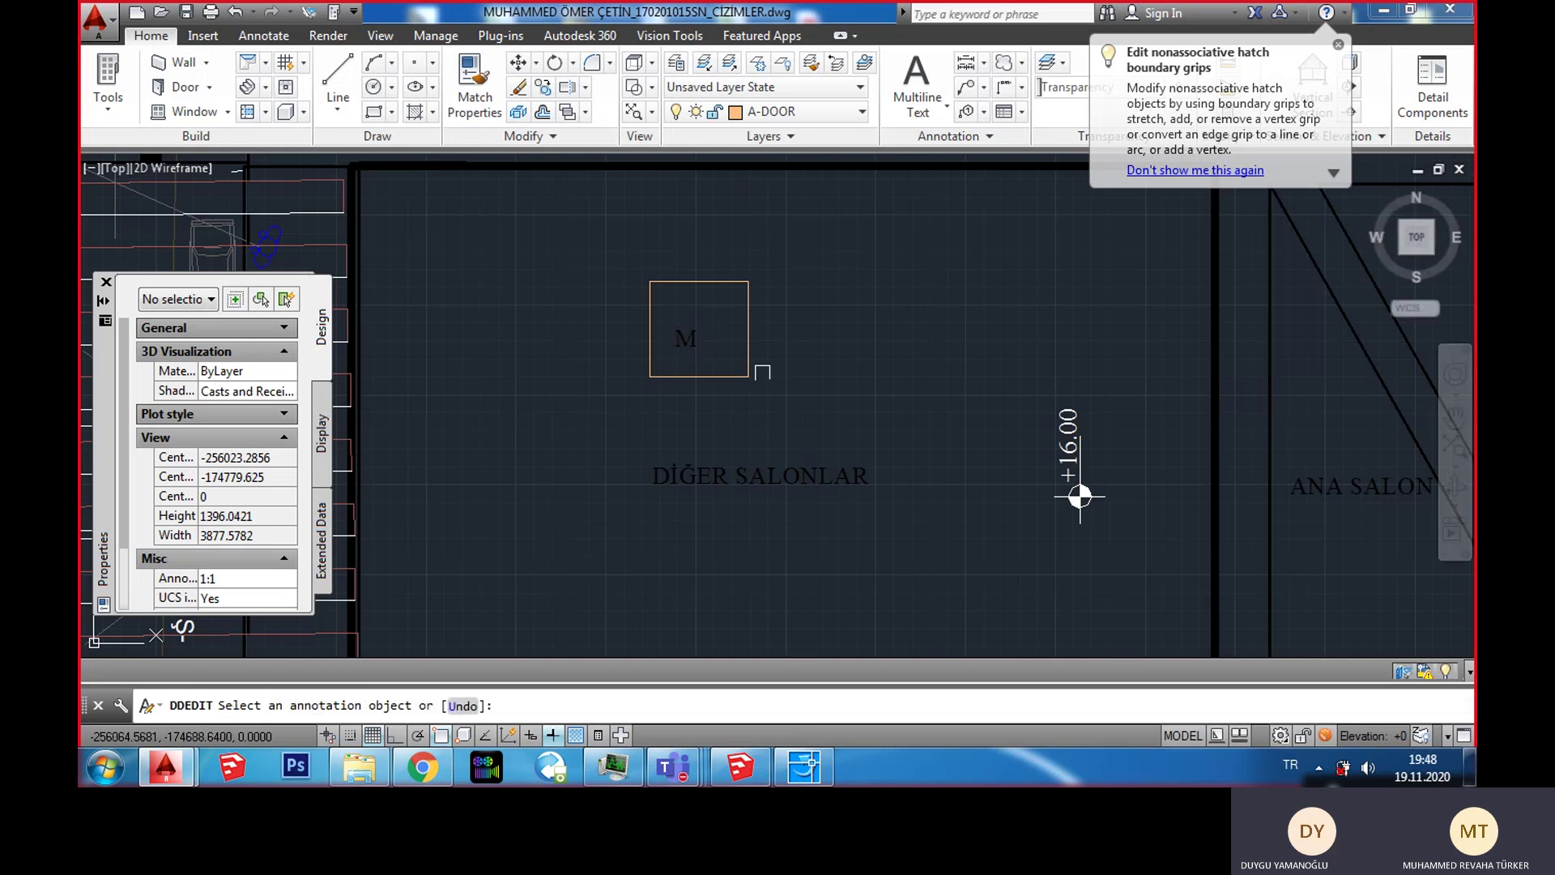
{"action": "key", "text": "Escape"}
Step: Enlarge the M text with the Scale command
{"action": "left_click", "coordinate": [676, 344]}
{"action": "type", "text": "SC"}
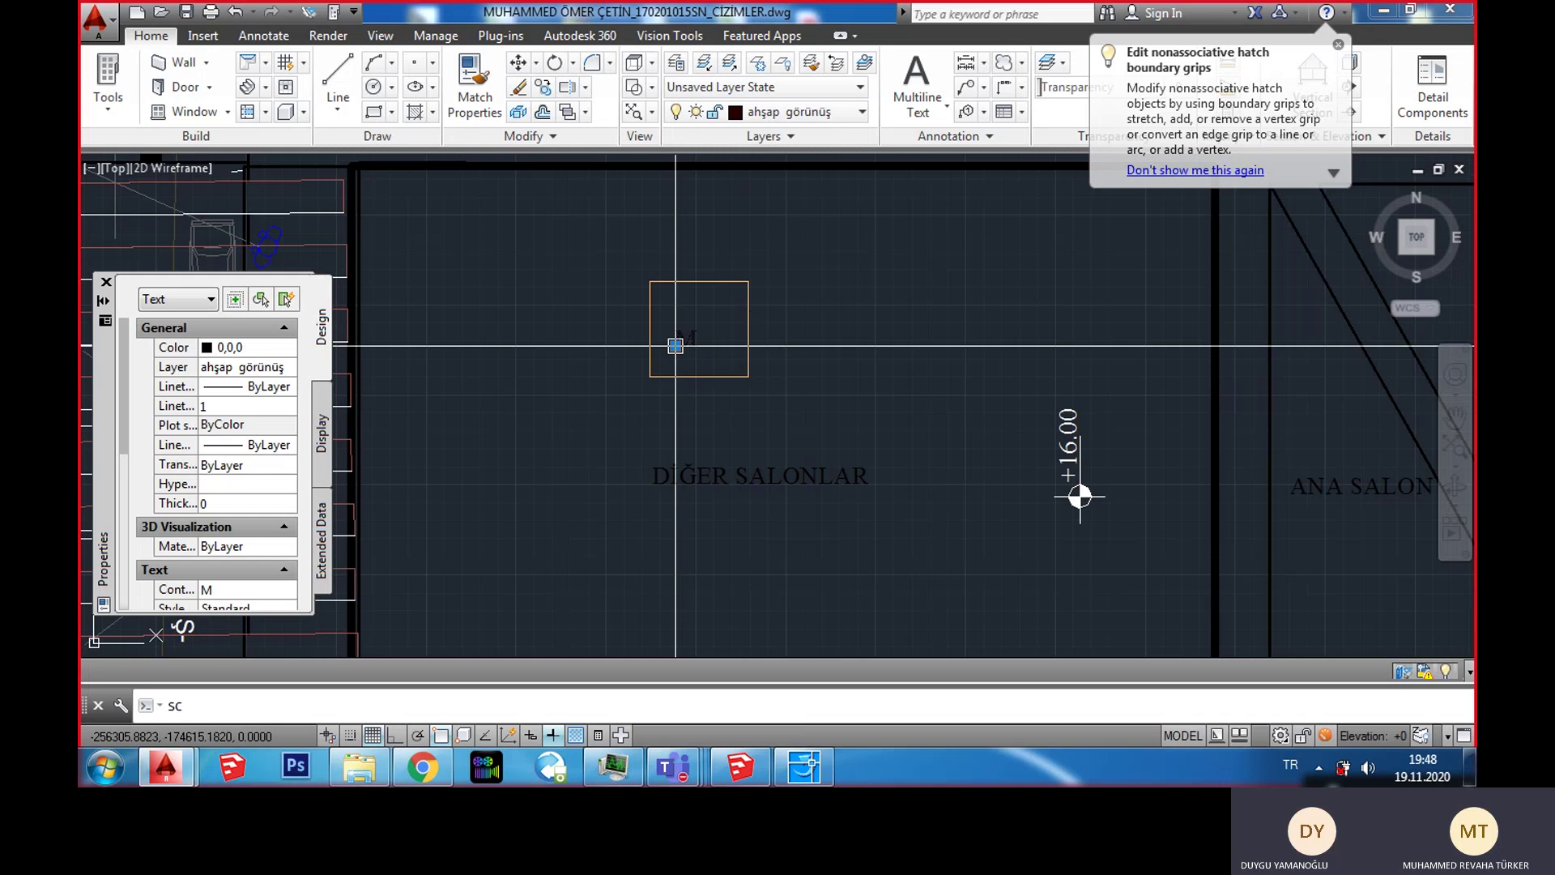
{"action": "key", "text": "Return"}
{"action": "type", "text": "3"}
{"action": "key", "text": "Return"}
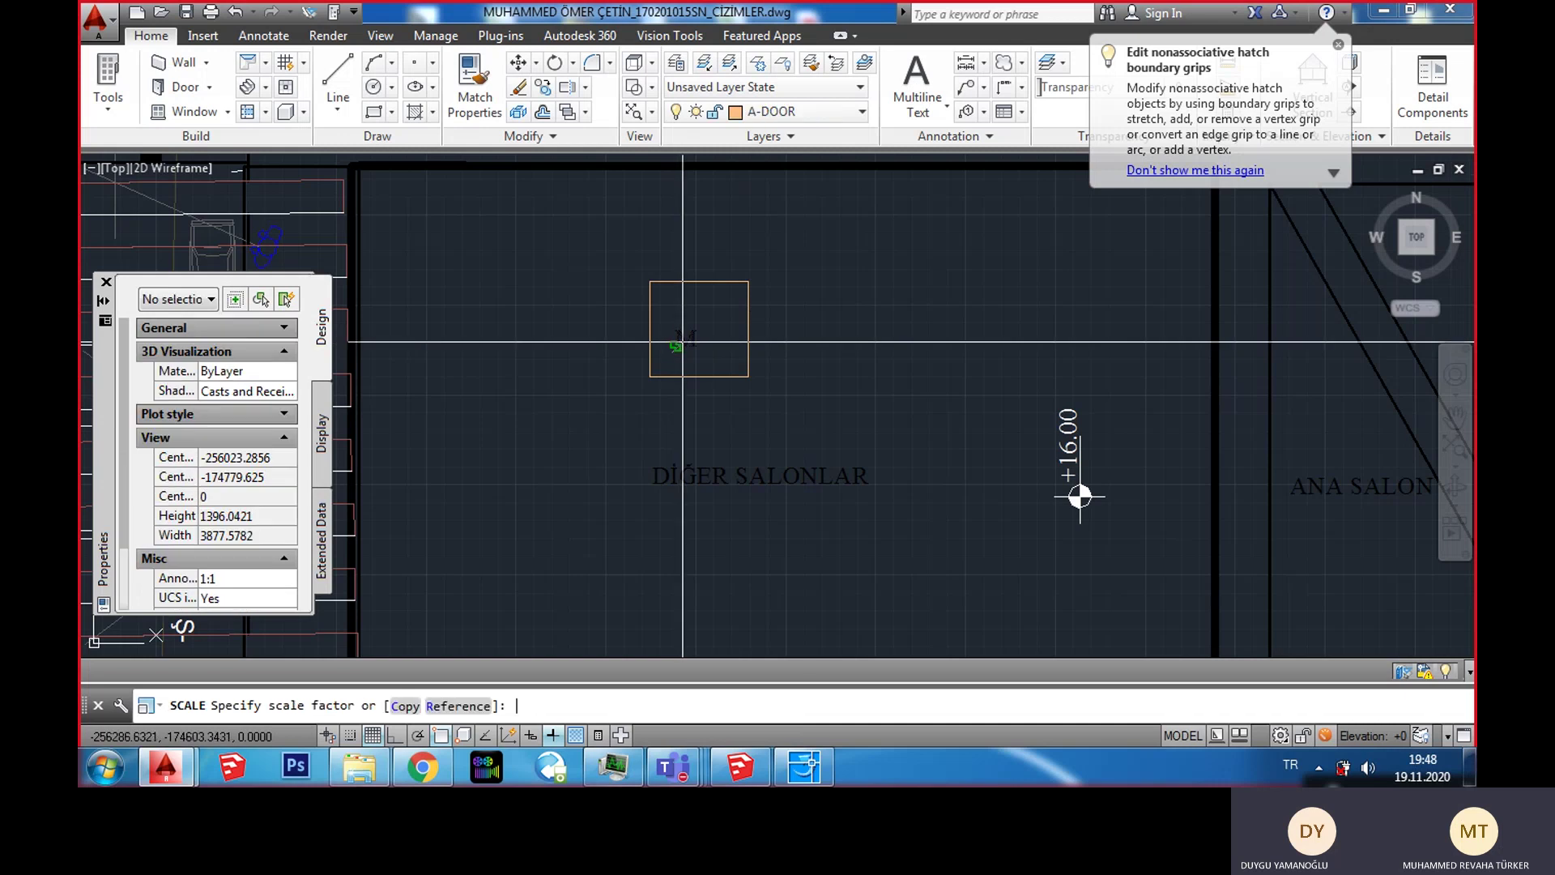
{"action": "left_click", "coordinate": [682, 341]}
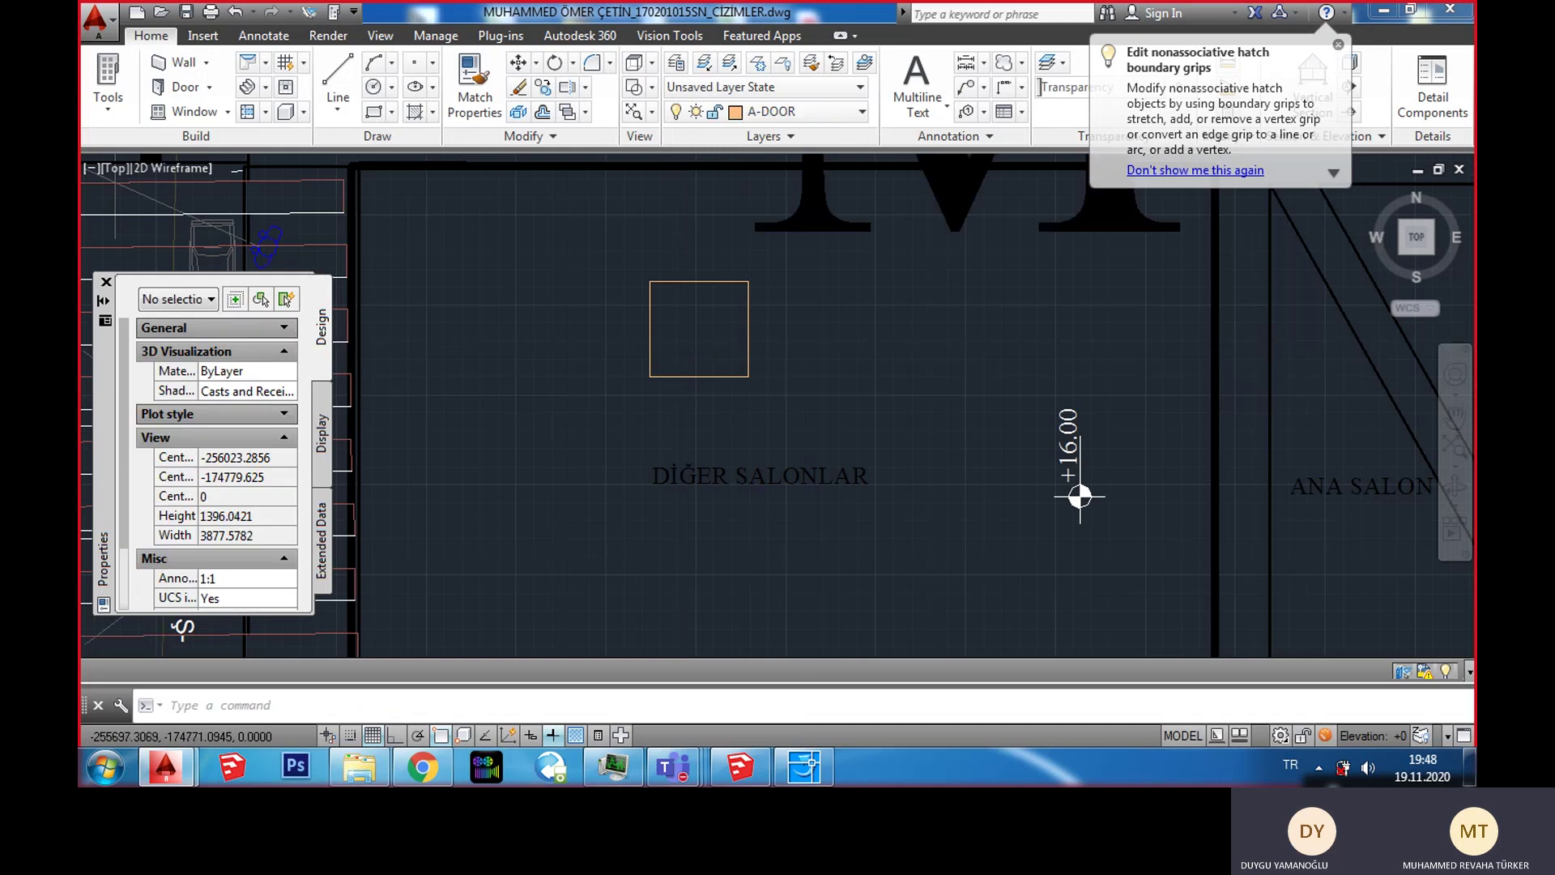
Step: Scale the oversized M text down by a factor of 1/2
{"action": "scroll", "coordinate": [889, 392], "scroll_direction": "down", "scroll_amount": 4}
{"action": "left_click", "coordinate": [903, 321]}
{"action": "type", "text": "sc"}
{"action": "key", "text": "Return"}
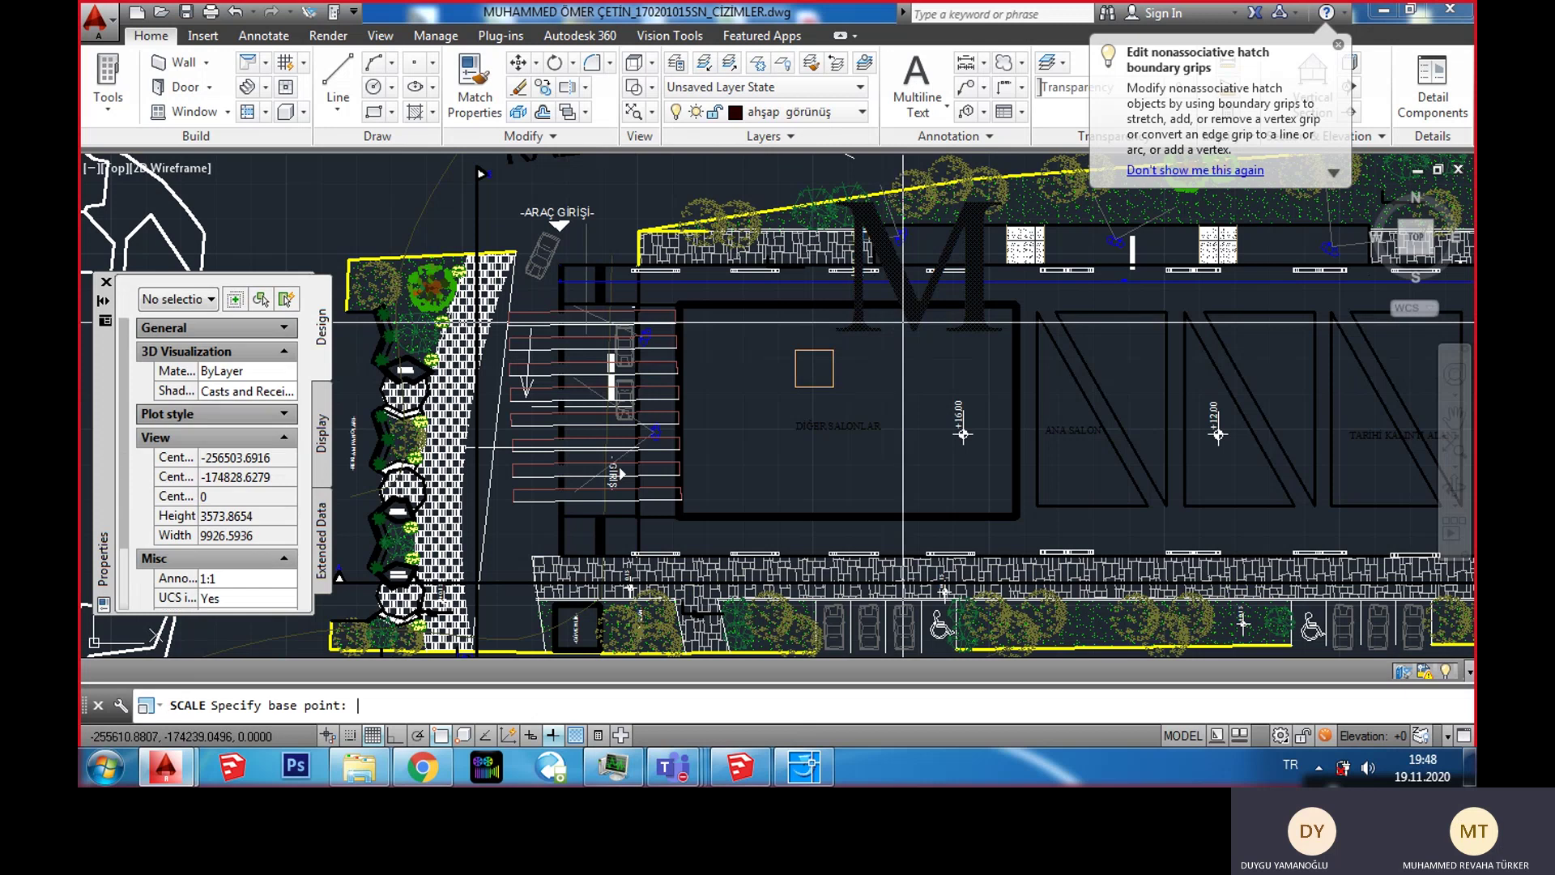
{"action": "left_click", "coordinate": [867, 327]}
{"action": "type", "text": "1/2"}
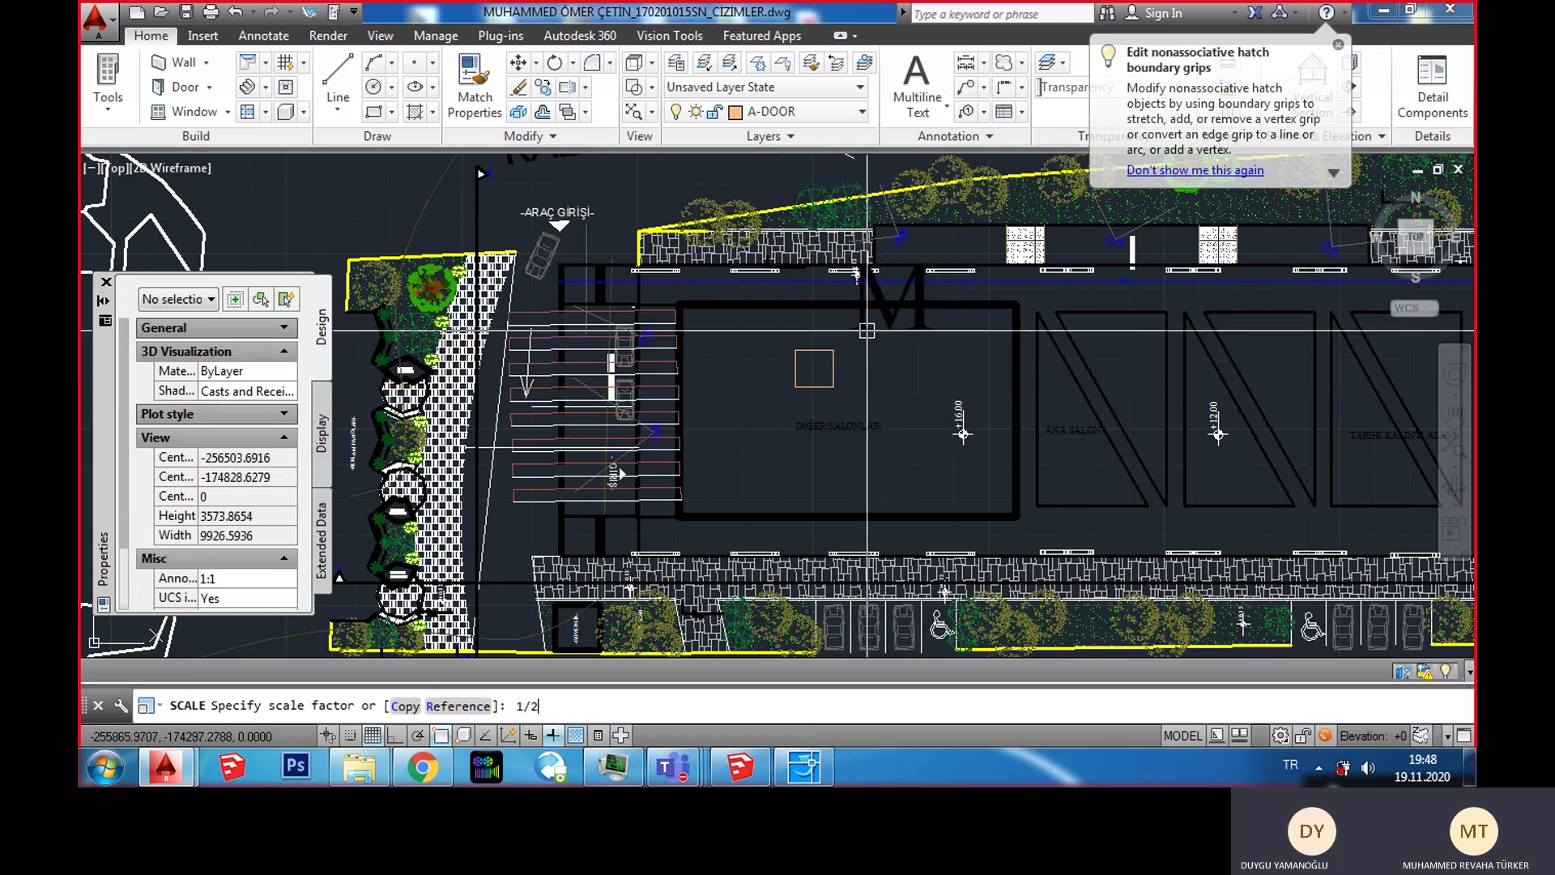
{"action": "key", "text": "Return"}
Step: Reduce the M text once more with a scale factor of 1/2 so it suits the small square
{"action": "left_click", "coordinate": [890, 327]}
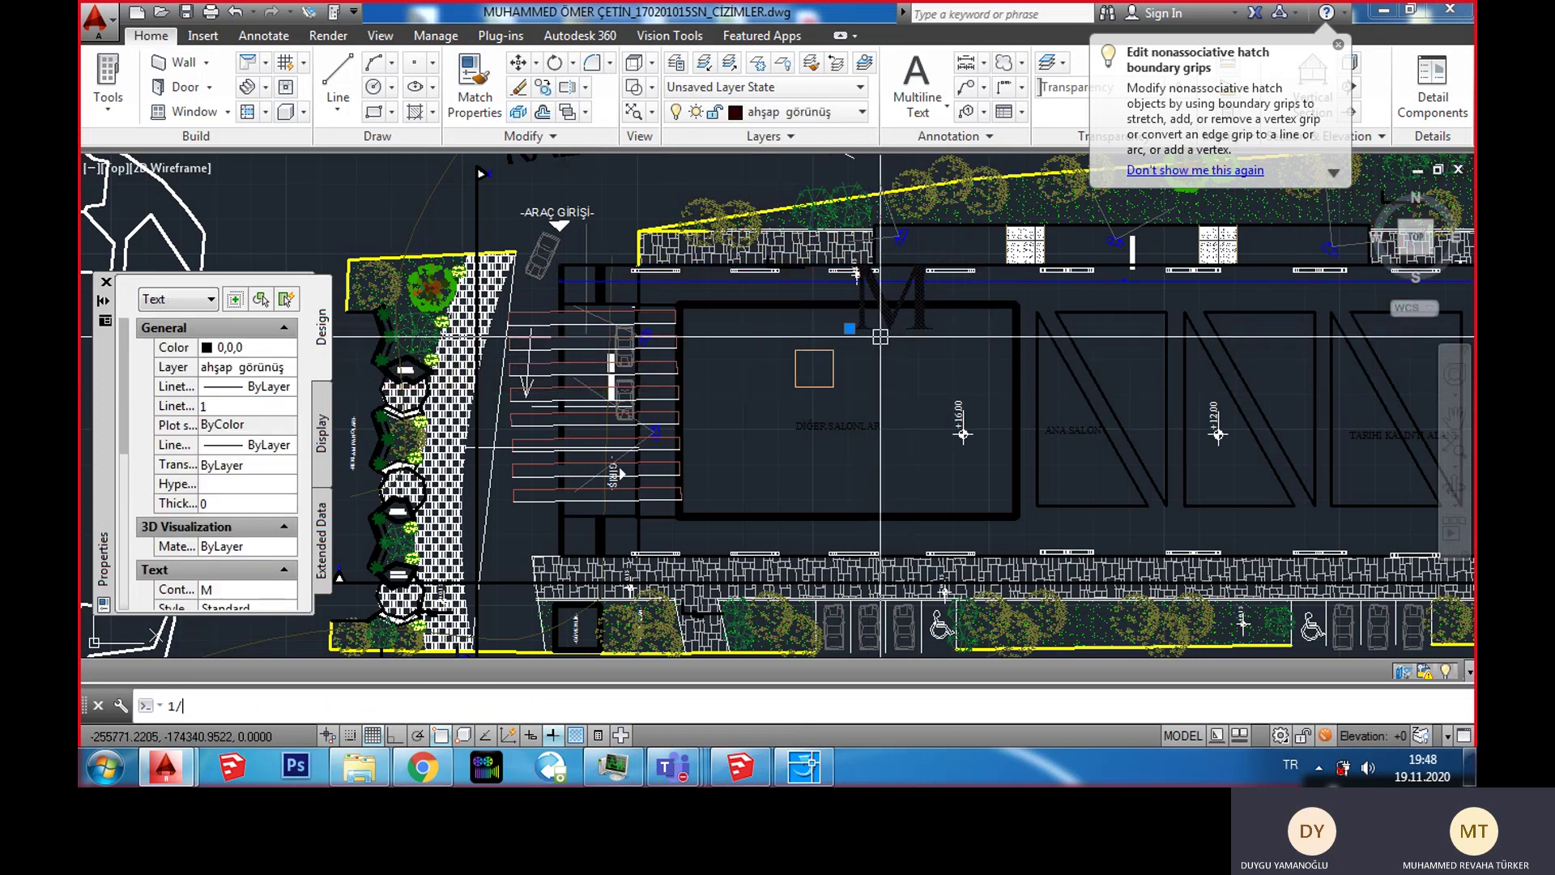
{"action": "type", "text": "2"}
{"action": "key", "text": "Return"}
{"action": "type", "text": "s"}
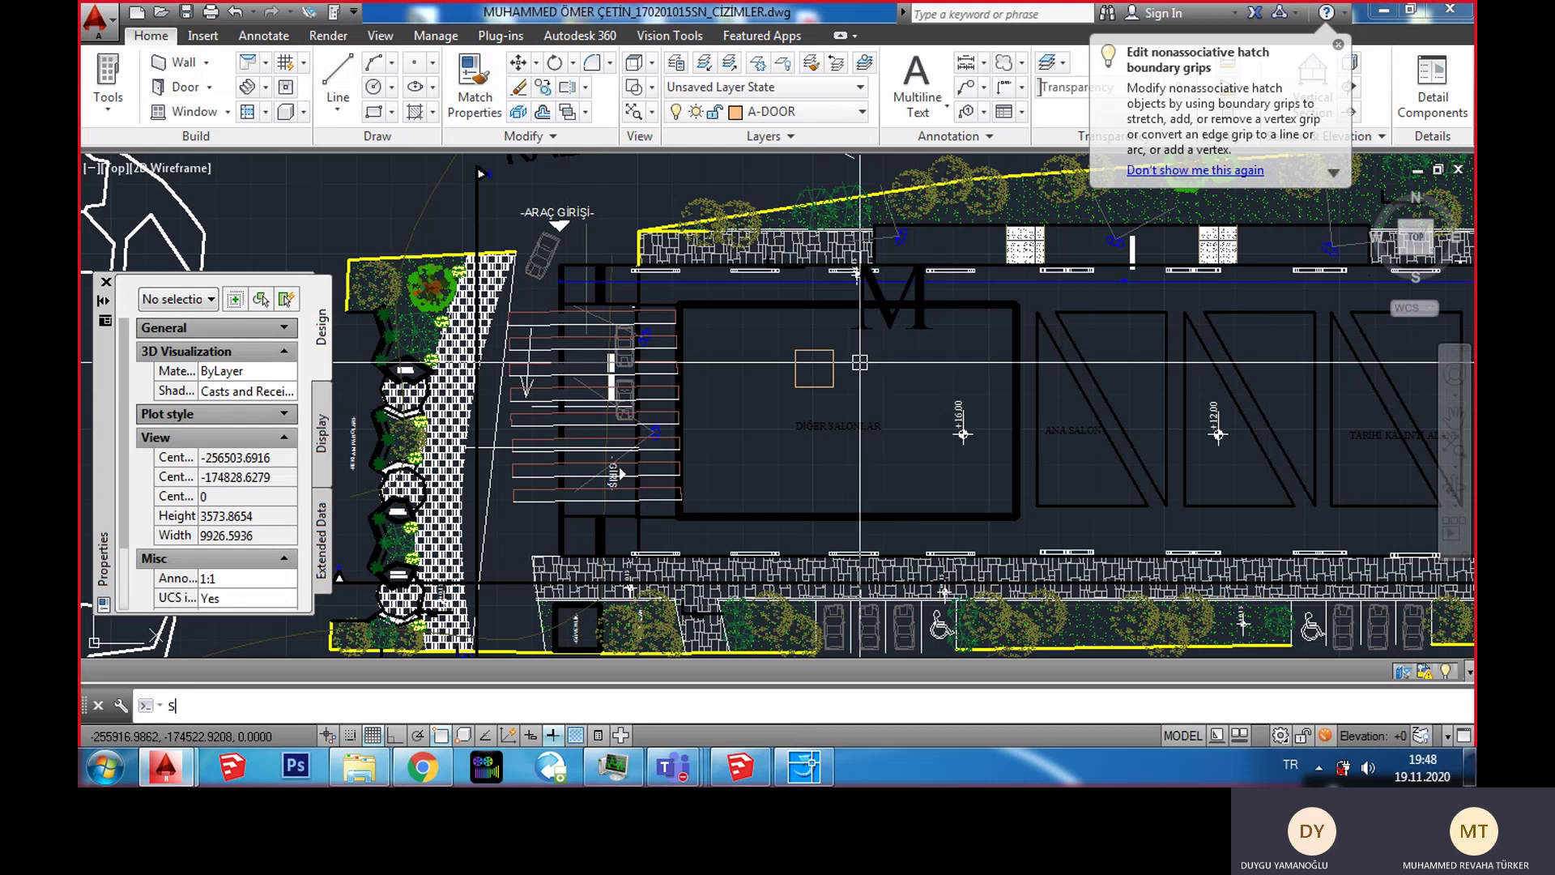
{"action": "type", "text": "c"}
{"action": "key", "text": "Return"}
{"action": "left_click", "coordinate": [857, 322]}
{"action": "key", "text": "Return"}
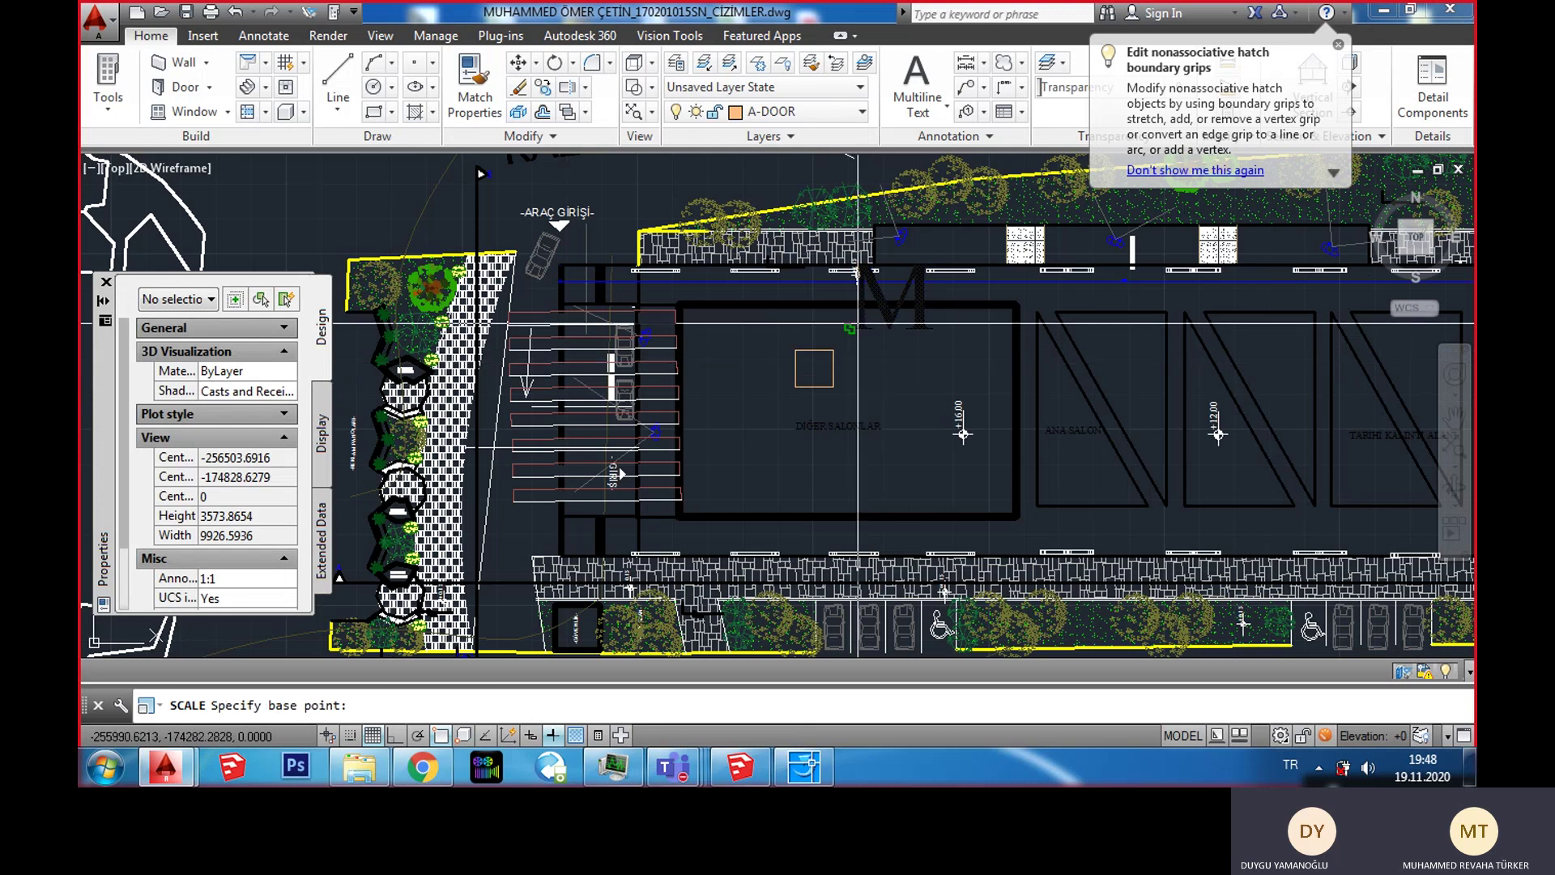
{"action": "left_click", "coordinate": [857, 322]}
{"action": "type", "text": "1/2"}
{"action": "key", "text": "Return"}
Step: Copy the resized M text and place the copy inside the small square
{"action": "left_click", "coordinate": [867, 332]}
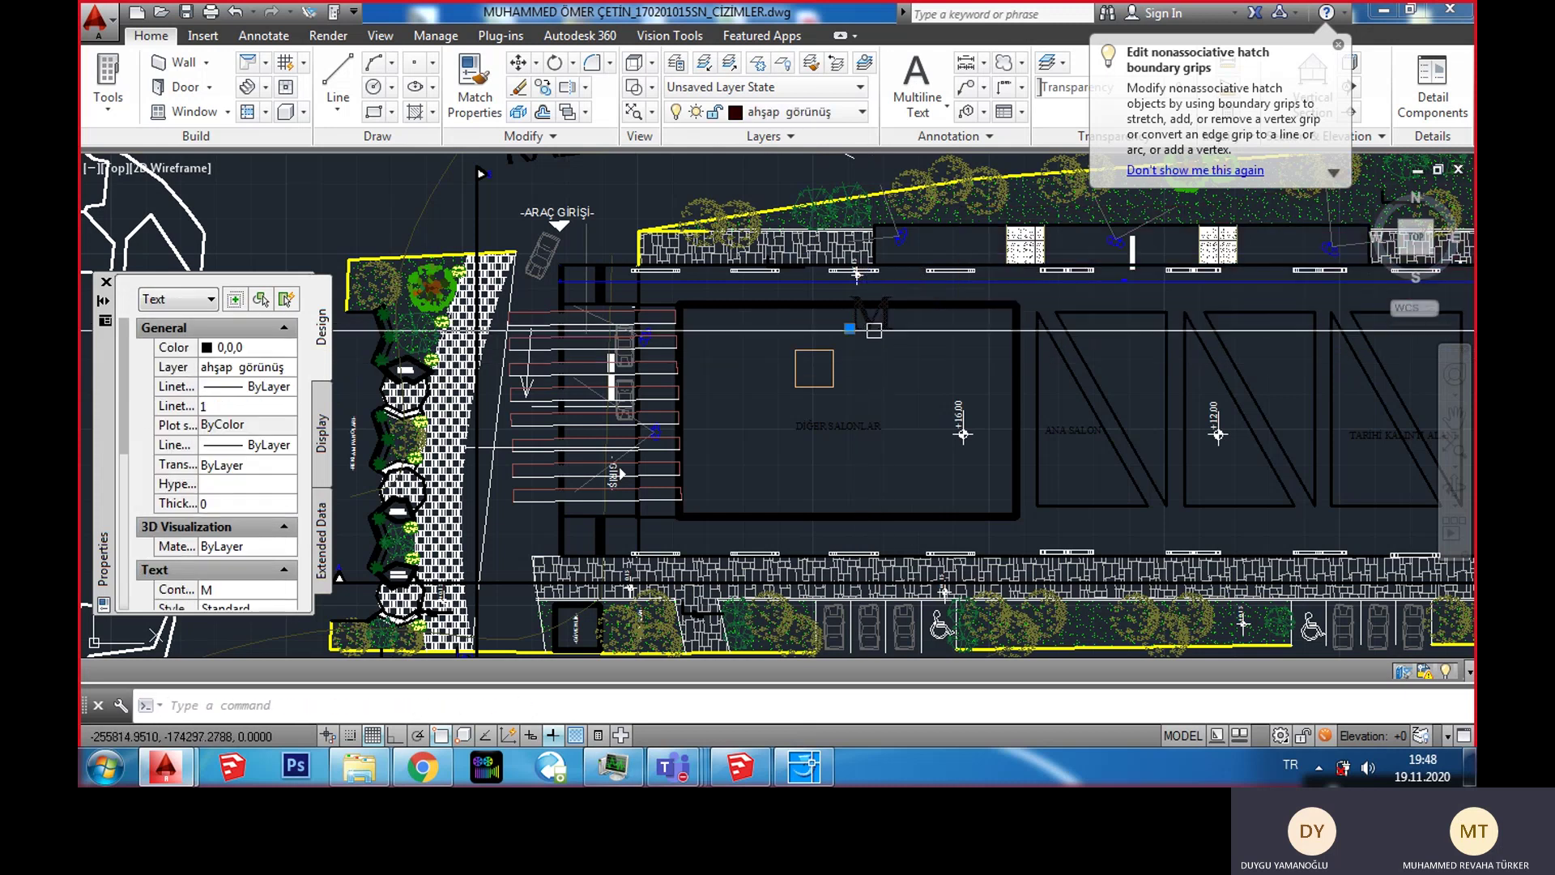
{"action": "key", "text": "ctrl+c"}
{"action": "scroll", "coordinate": [815, 388], "scroll_direction": "up", "scroll_amount": 8}
{"action": "key", "text": "ctrl+v"}
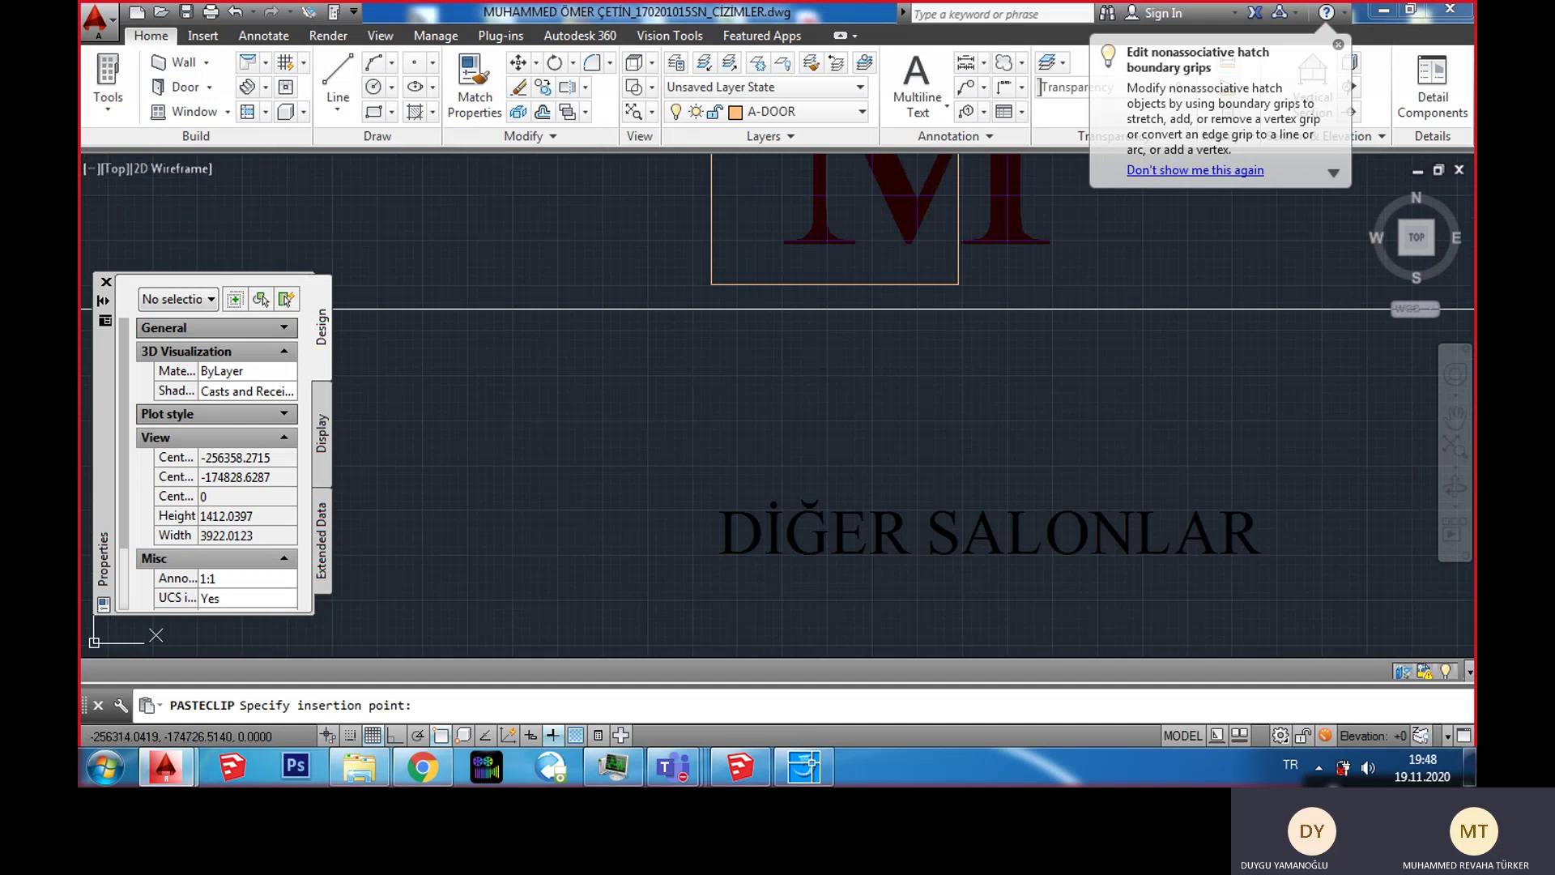
{"action": "left_click", "coordinate": [667, 401]}
{"action": "scroll", "coordinate": [747, 384], "scroll_direction": "down", "scroll_amount": 2}
{"action": "middle_click_drag", "start_coordinate": [747, 384], "coordinate": [735, 513]}
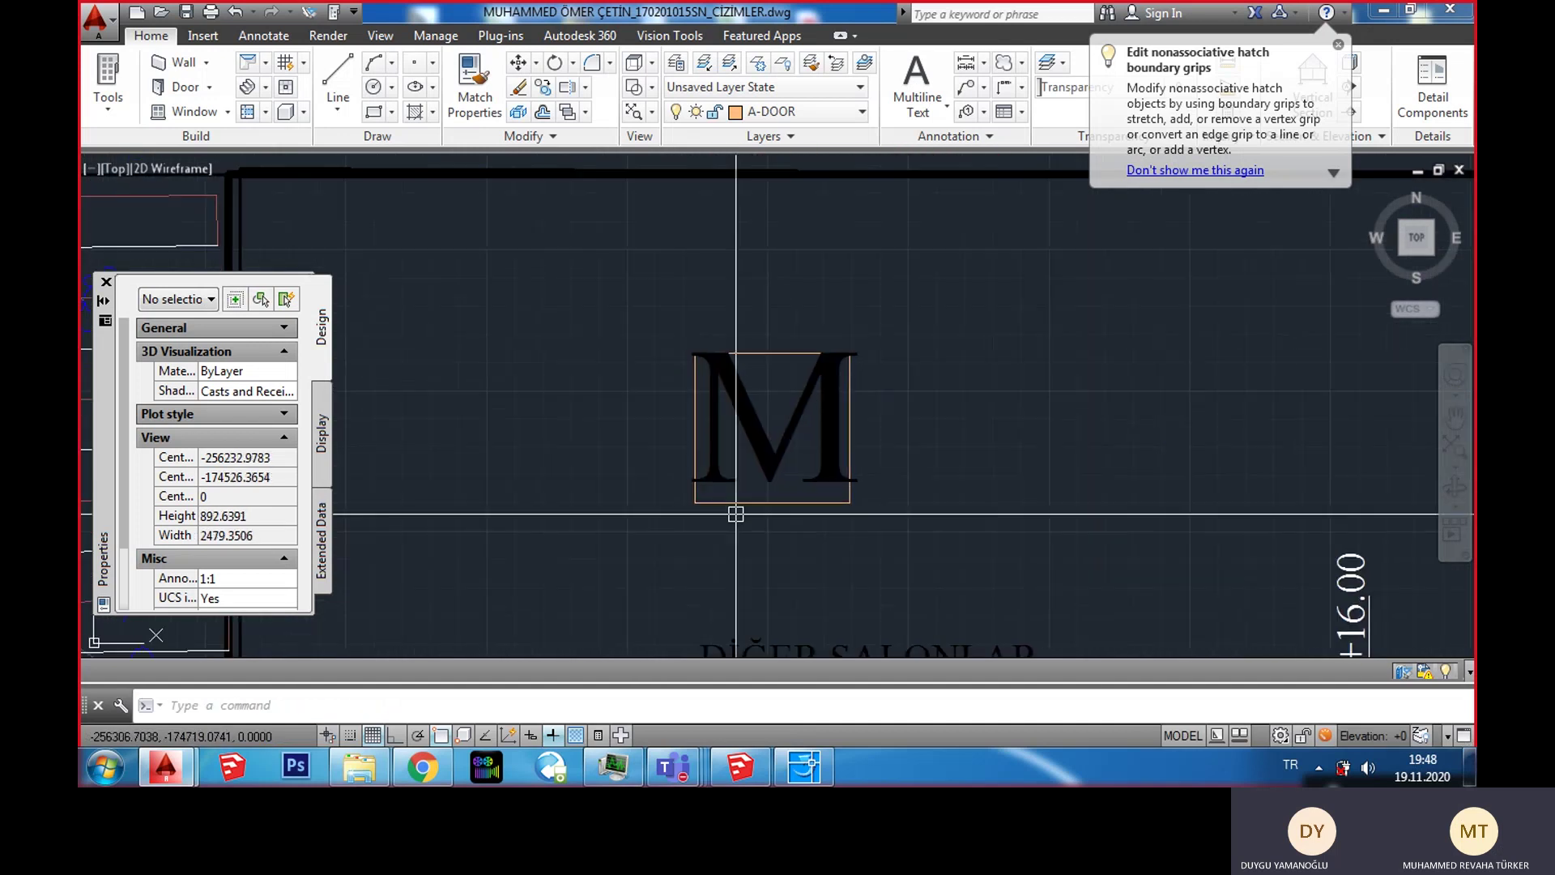
Step: Try to widen the square around the M by stretching one side outward, and undo the stretch
{"action": "left_click", "coordinate": [744, 488]}
{"action": "left_click", "coordinate": [719, 521]}
{"action": "left_click", "coordinate": [694, 427]}
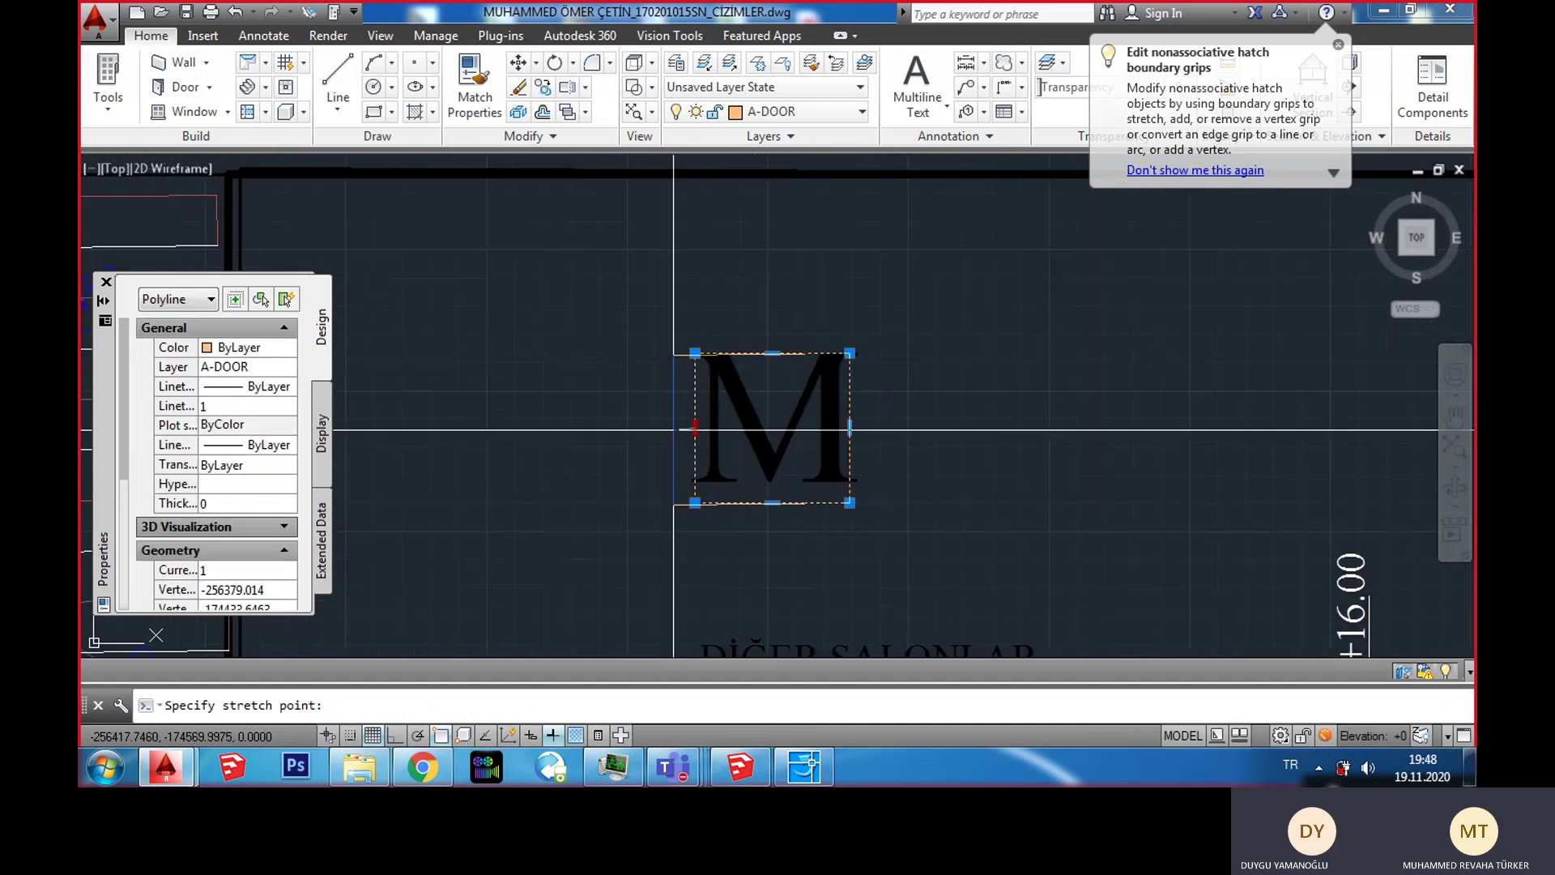
{"action": "left_click", "coordinate": [668, 419]}
{"action": "key", "text": "Escape"}
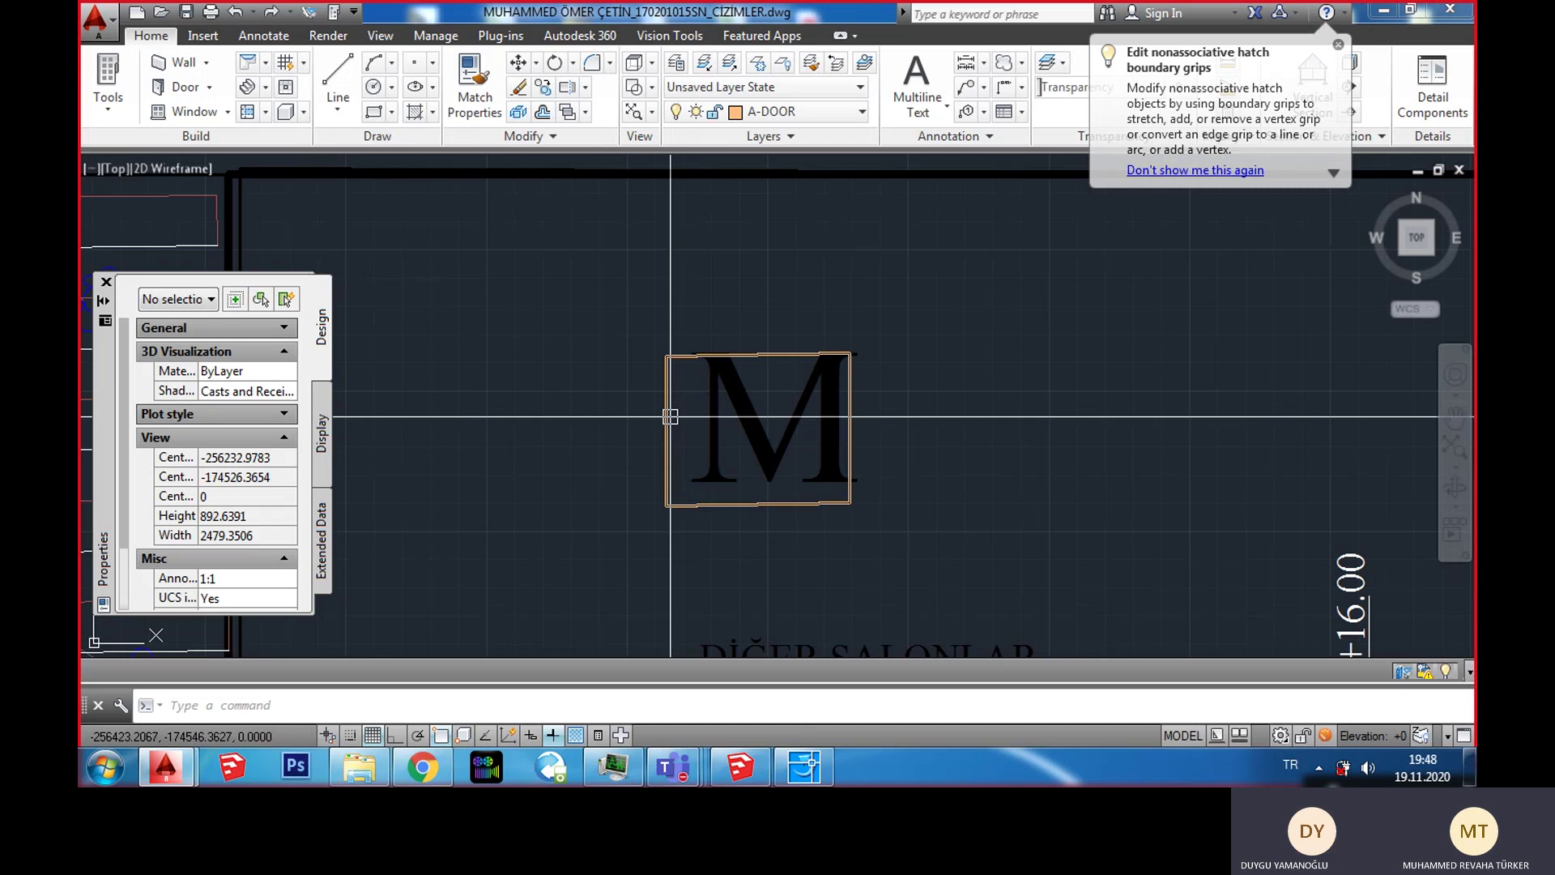
{"action": "key", "text": "ctrl+z"}
Step: Delete the tight square and draw a larger rectangle framing the M with a margin on all sides
{"action": "left_click", "coordinate": [694, 424]}
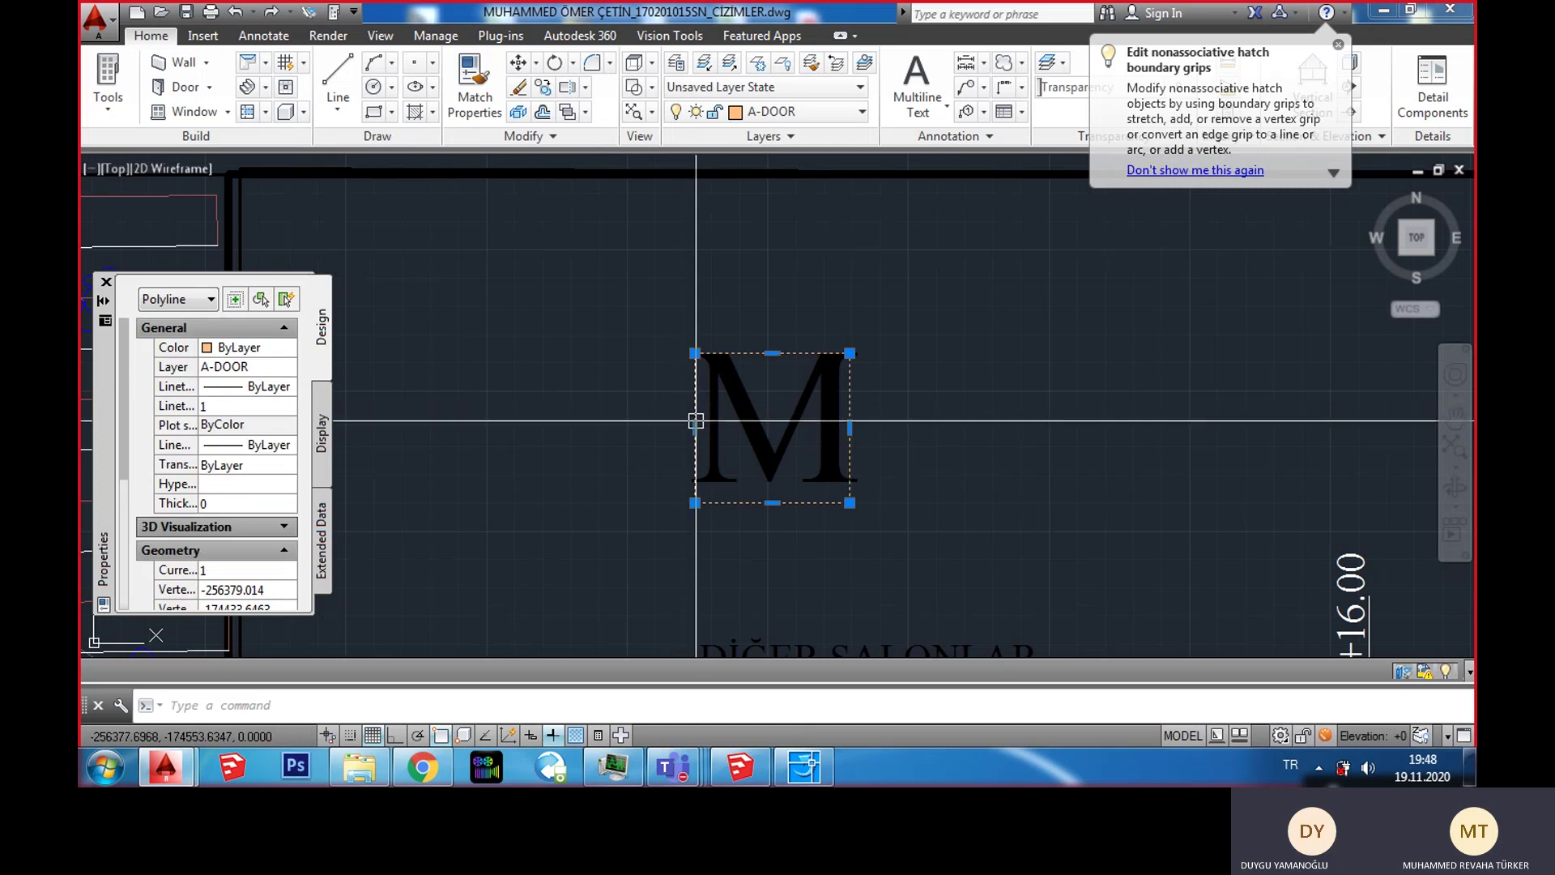
{"action": "key", "text": "Escape"}
{"action": "type", "text": "rec"}
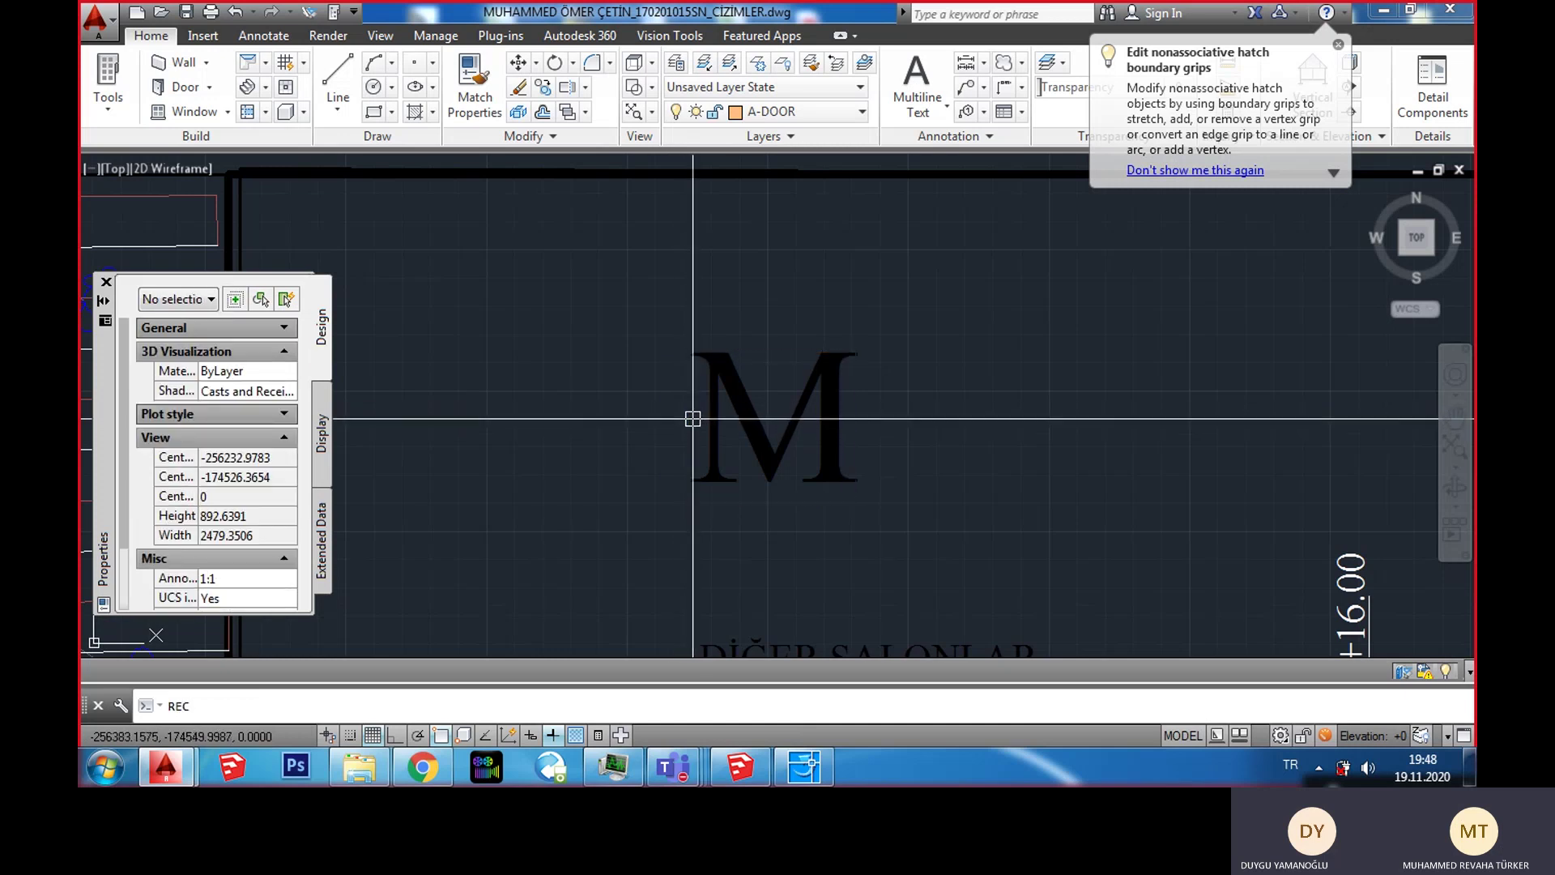
{"action": "key", "text": "Return"}
{"action": "left_click", "coordinate": [654, 325]}
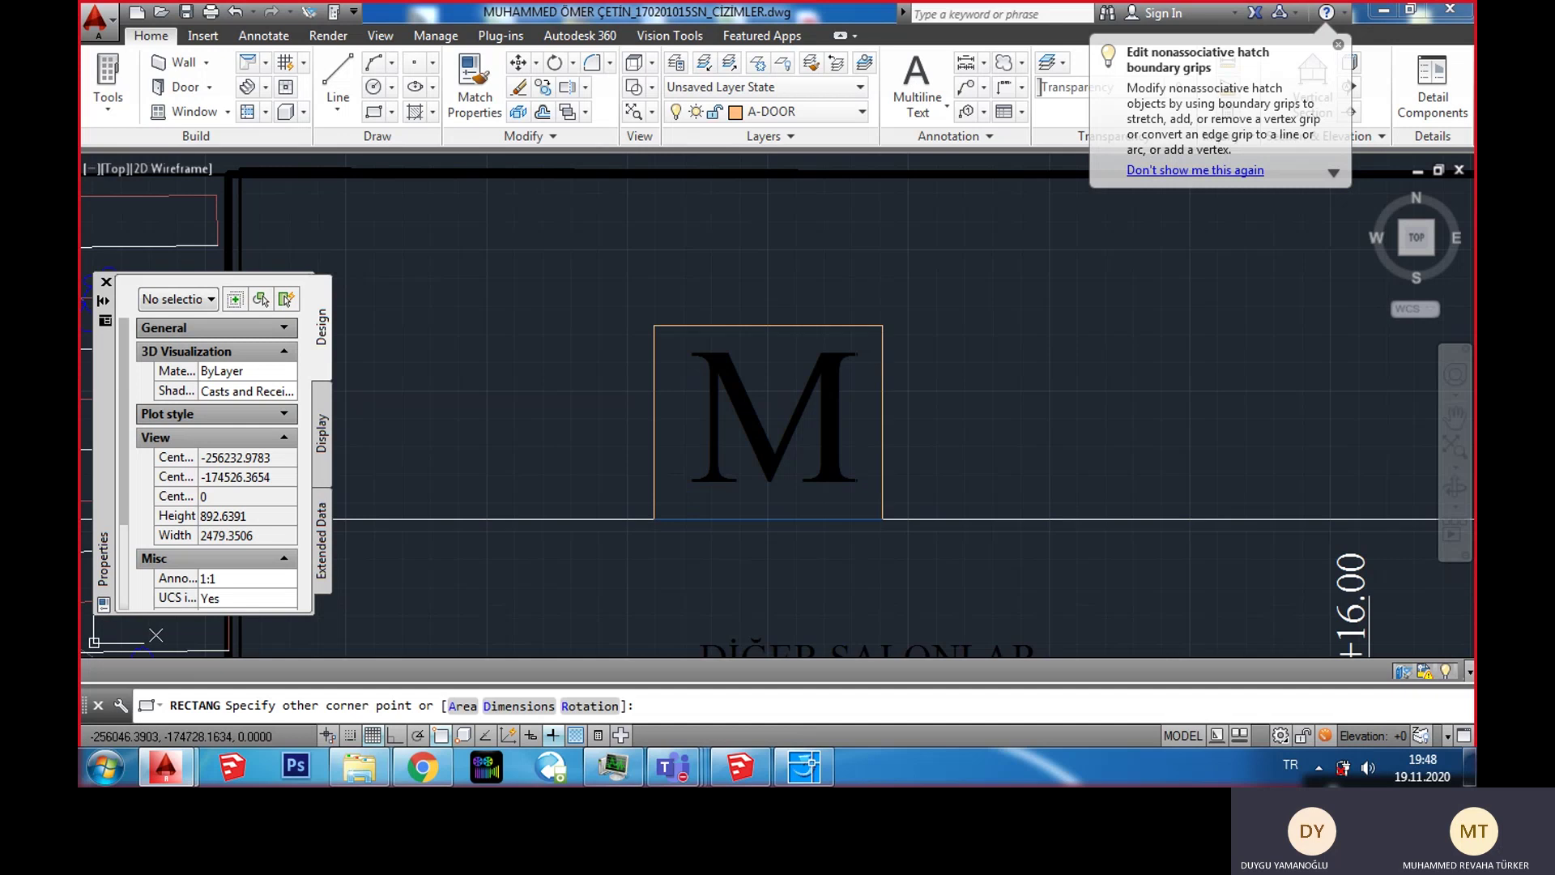
{"action": "left_click", "coordinate": [876, 519]}
Step: Finish the rectangle around the M and draw a second, slightly larger rectangle outside it with an even margin
{"action": "left_click", "coordinate": [890, 482]}
{"action": "left_click", "coordinate": [861, 517]}
{"action": "type", "text": "o"}
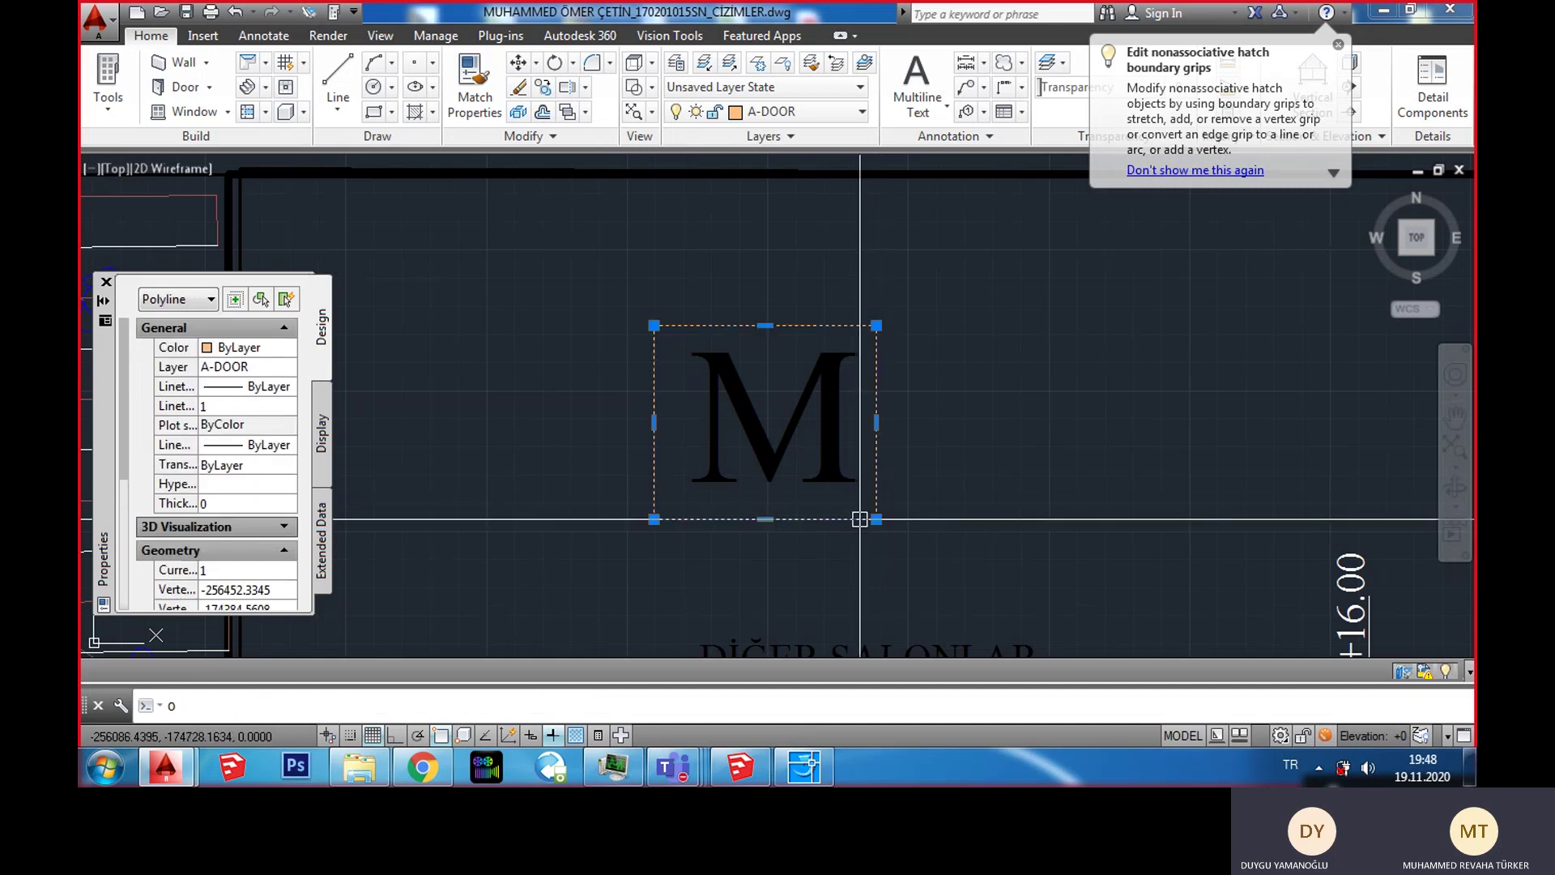
{"action": "key", "text": "Return"}
{"action": "key", "text": "Return"}
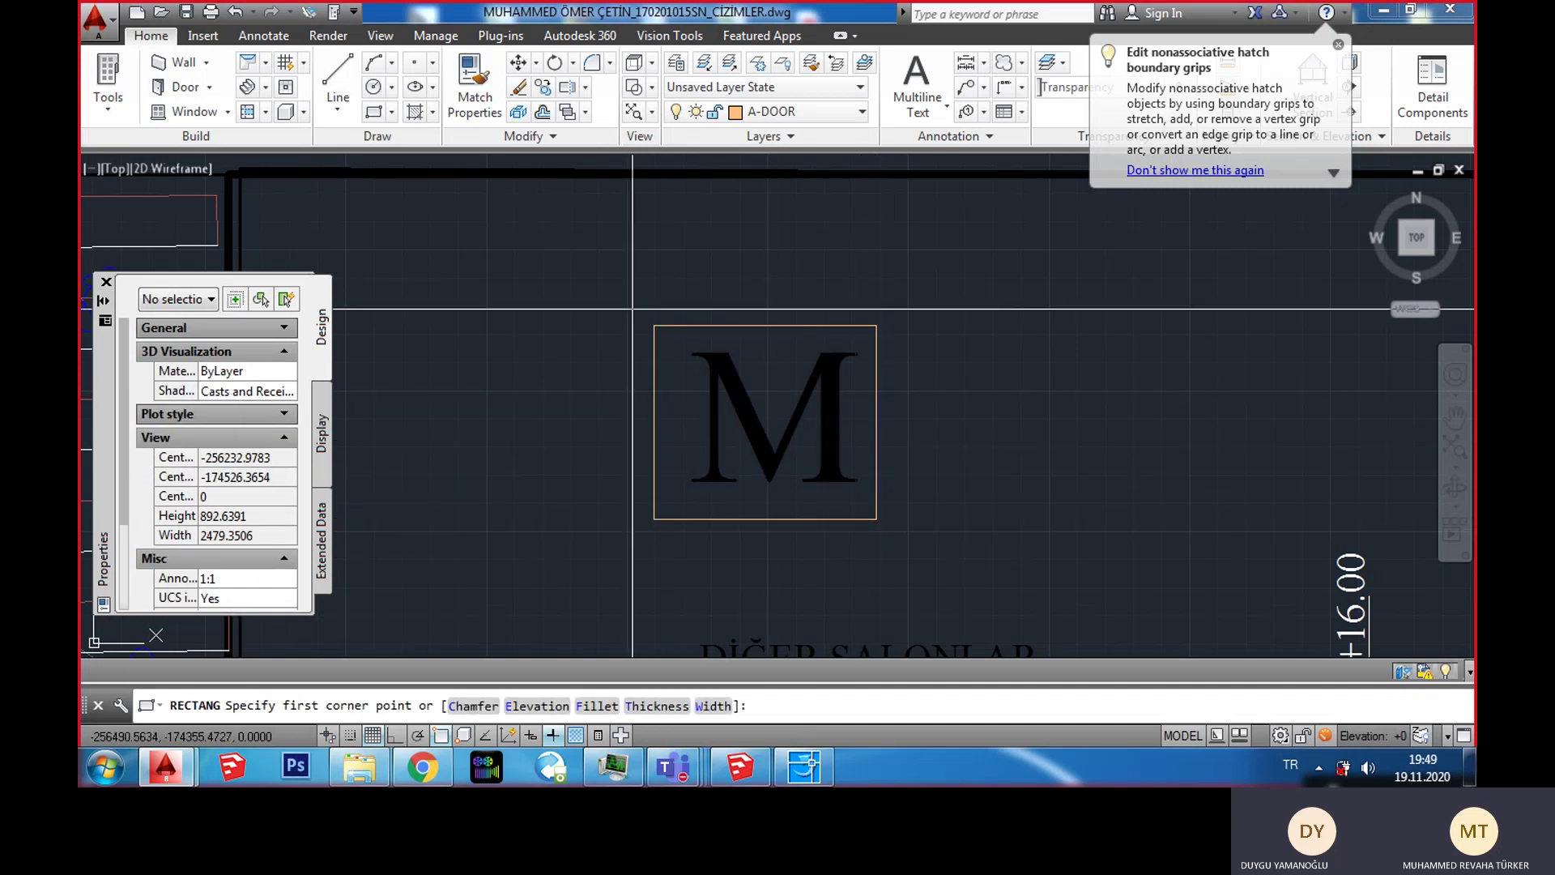
{"action": "left_click", "coordinate": [636, 312]}
{"action": "left_click", "coordinate": [892, 531]}
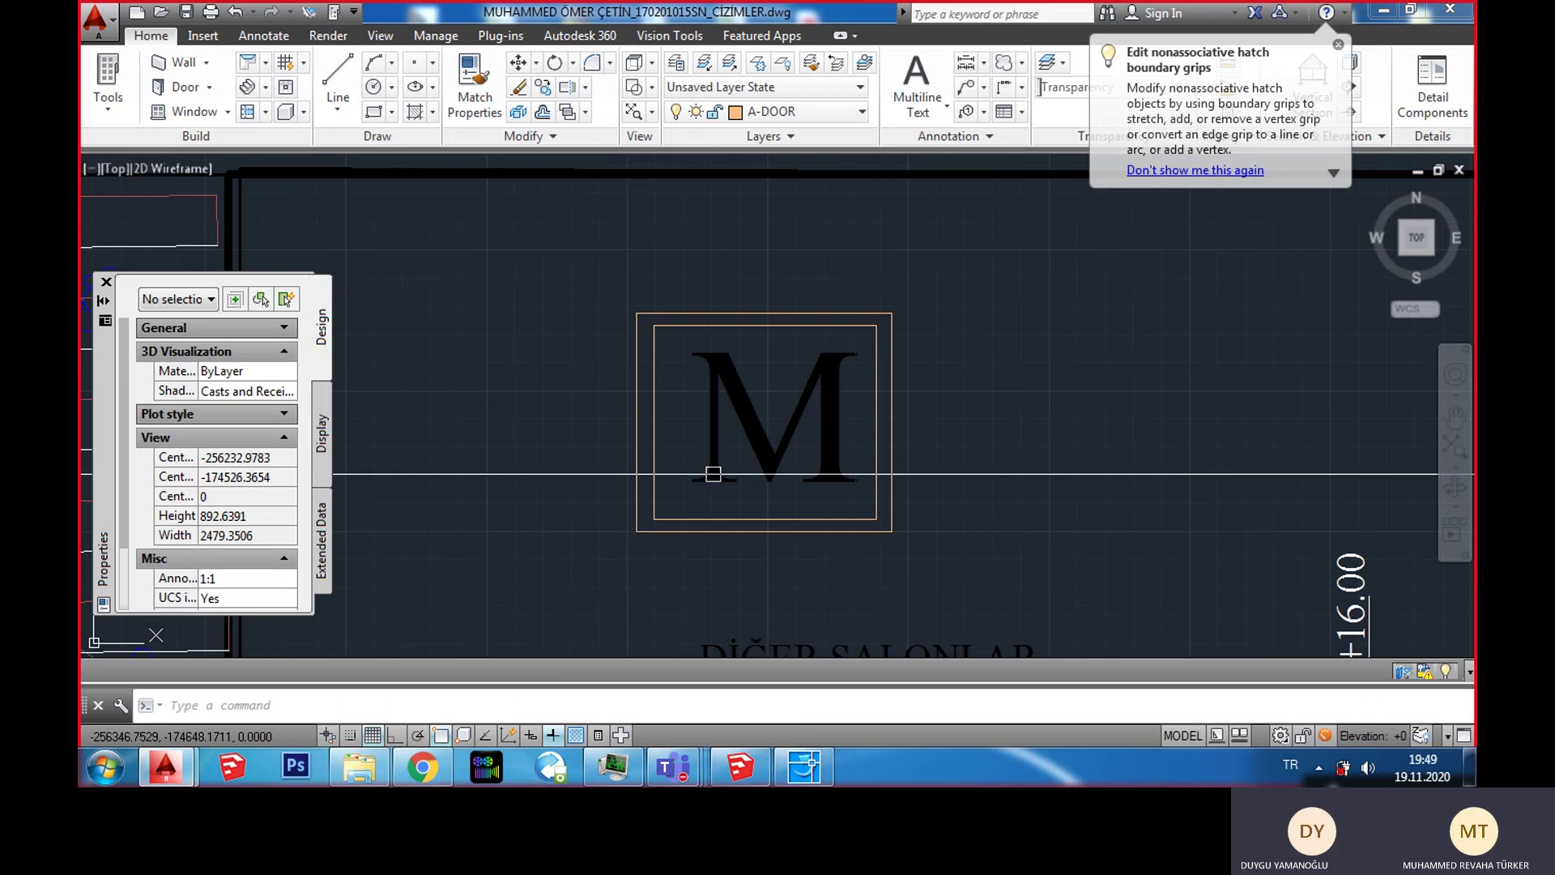
Step: Draw a third, larger rectangle around the two existing frames of the M
{"action": "key", "text": "Escape"}
{"action": "type", "text": "rec"}
{"action": "key", "text": "Return"}
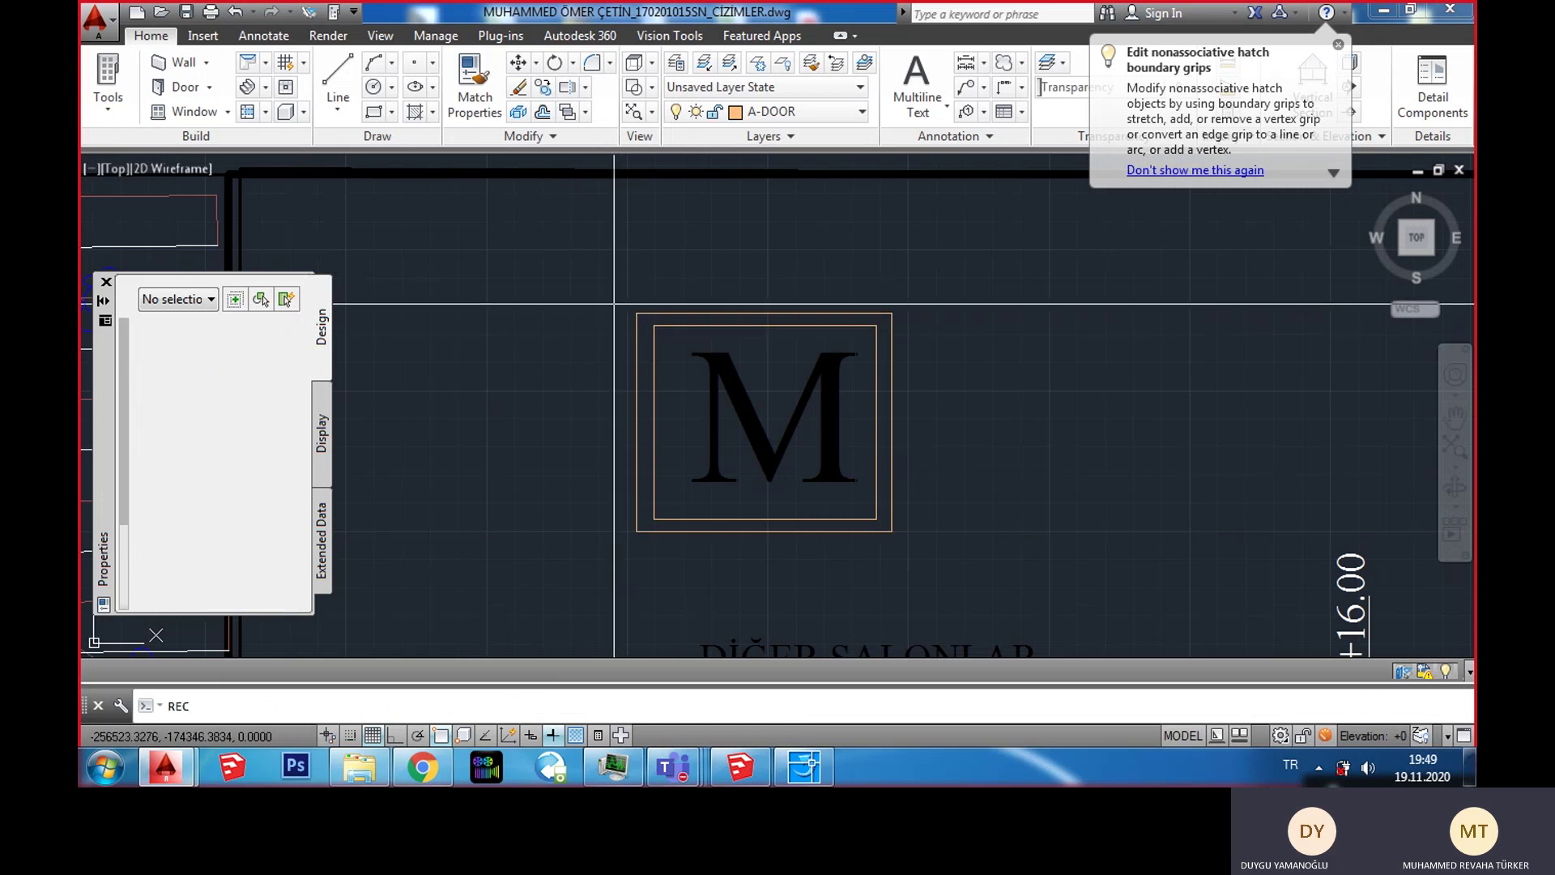
{"action": "left_click", "coordinate": [613, 301]}
{"action": "left_click", "coordinate": [914, 541]}
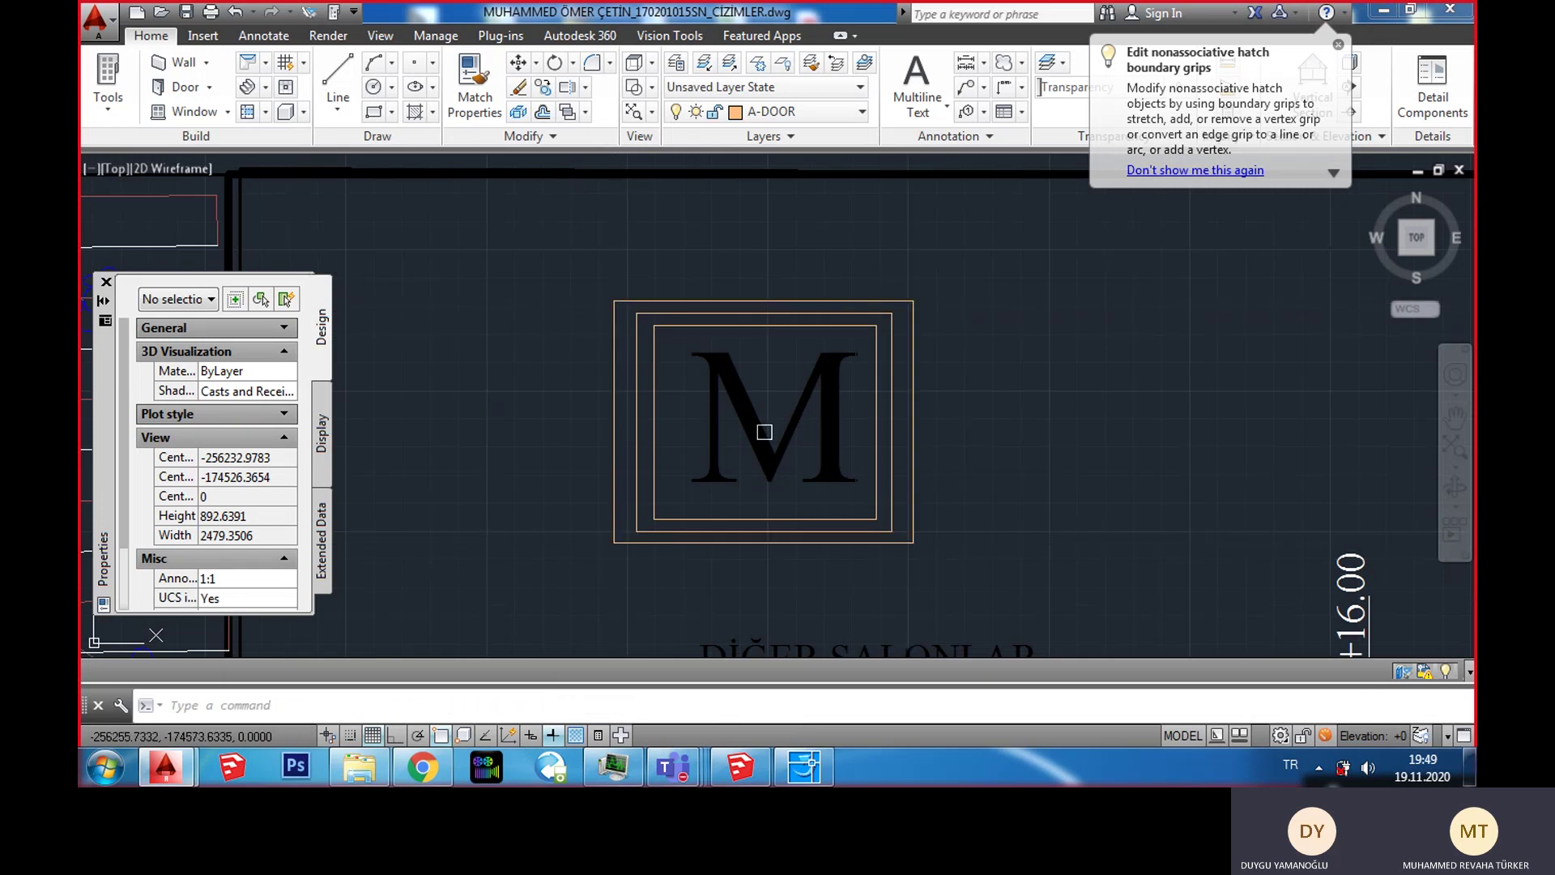
Step: Delete the M text together with all the rectangles framing it
{"action": "scroll", "coordinate": [760, 230], "scroll_direction": "down", "scroll_amount": 4}
{"action": "scroll", "coordinate": [451, 343], "scroll_direction": "down", "scroll_amount": 1}
{"action": "scroll", "coordinate": [597, 358], "scroll_direction": "up", "scroll_amount": 2}
{"action": "left_click", "coordinate": [701, 445]}
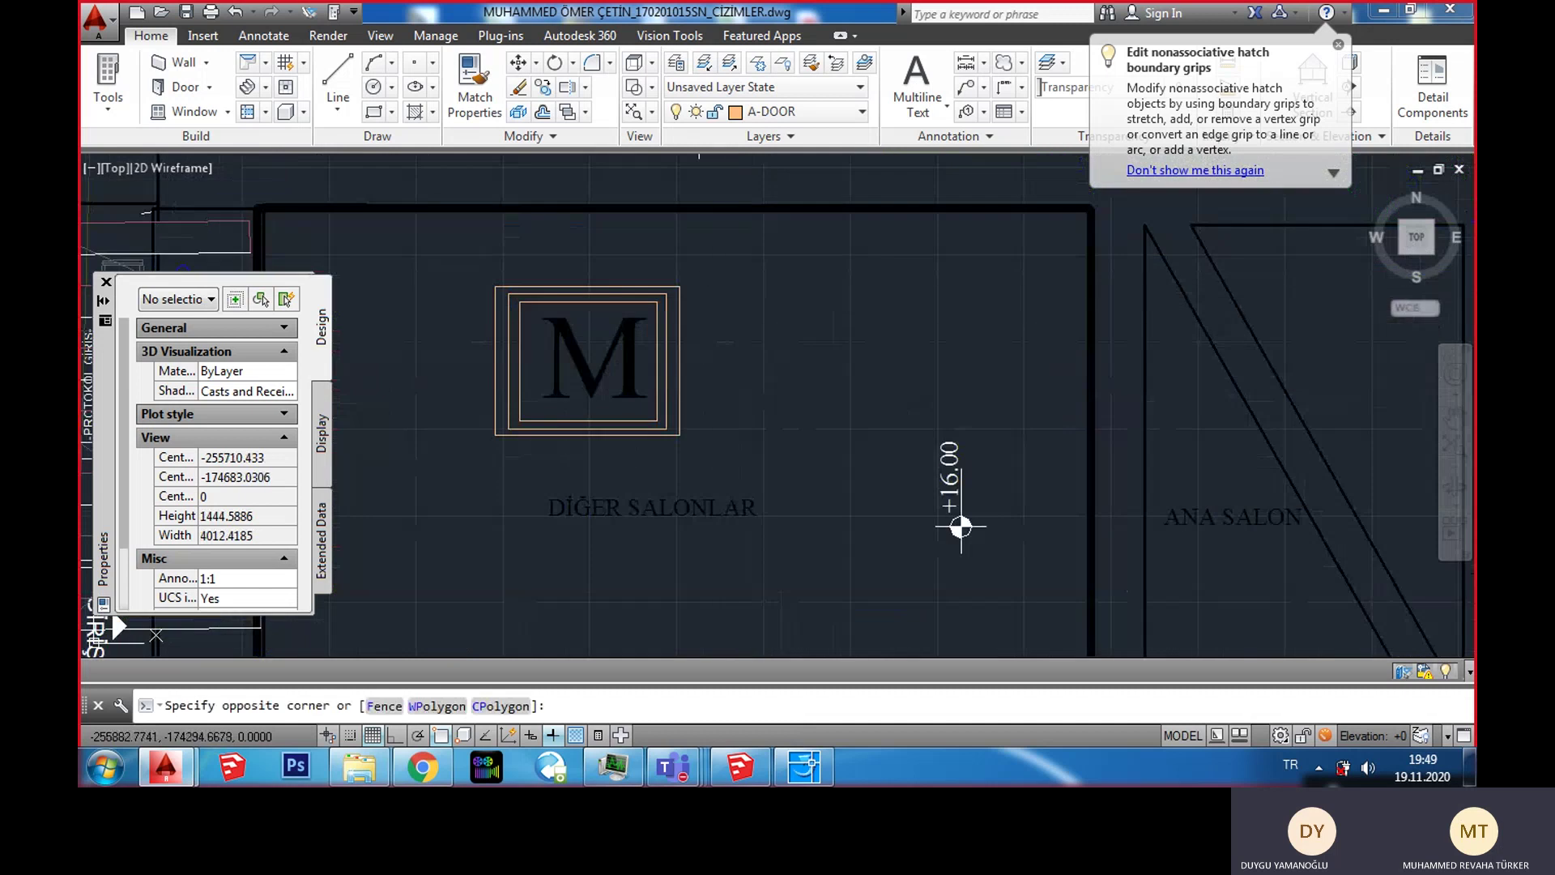
{"action": "left_click", "coordinate": [542, 353]}
{"action": "key", "text": "Delete"}
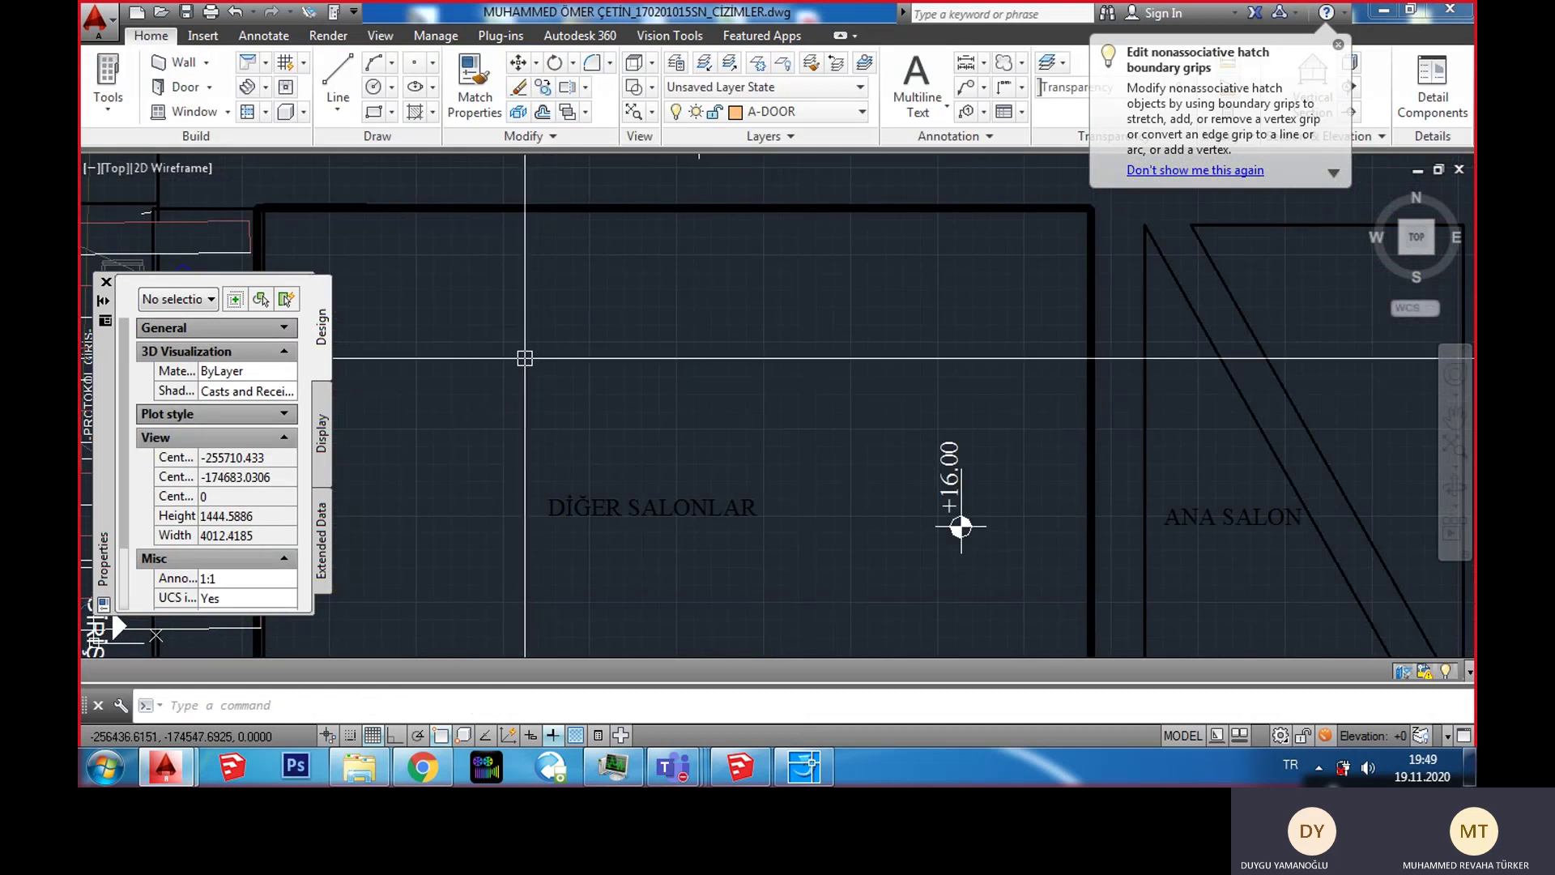
Step: Draw a straight vertical polyline with Ortho on, between the DİĞER SALONLAR label and the entrance side, reaching the hall's lower wall
{"action": "scroll", "coordinate": [728, 390], "scroll_direction": "down", "scroll_amount": 2}
{"action": "scroll", "coordinate": [741, 400], "scroll_direction": "down", "scroll_amount": 4}
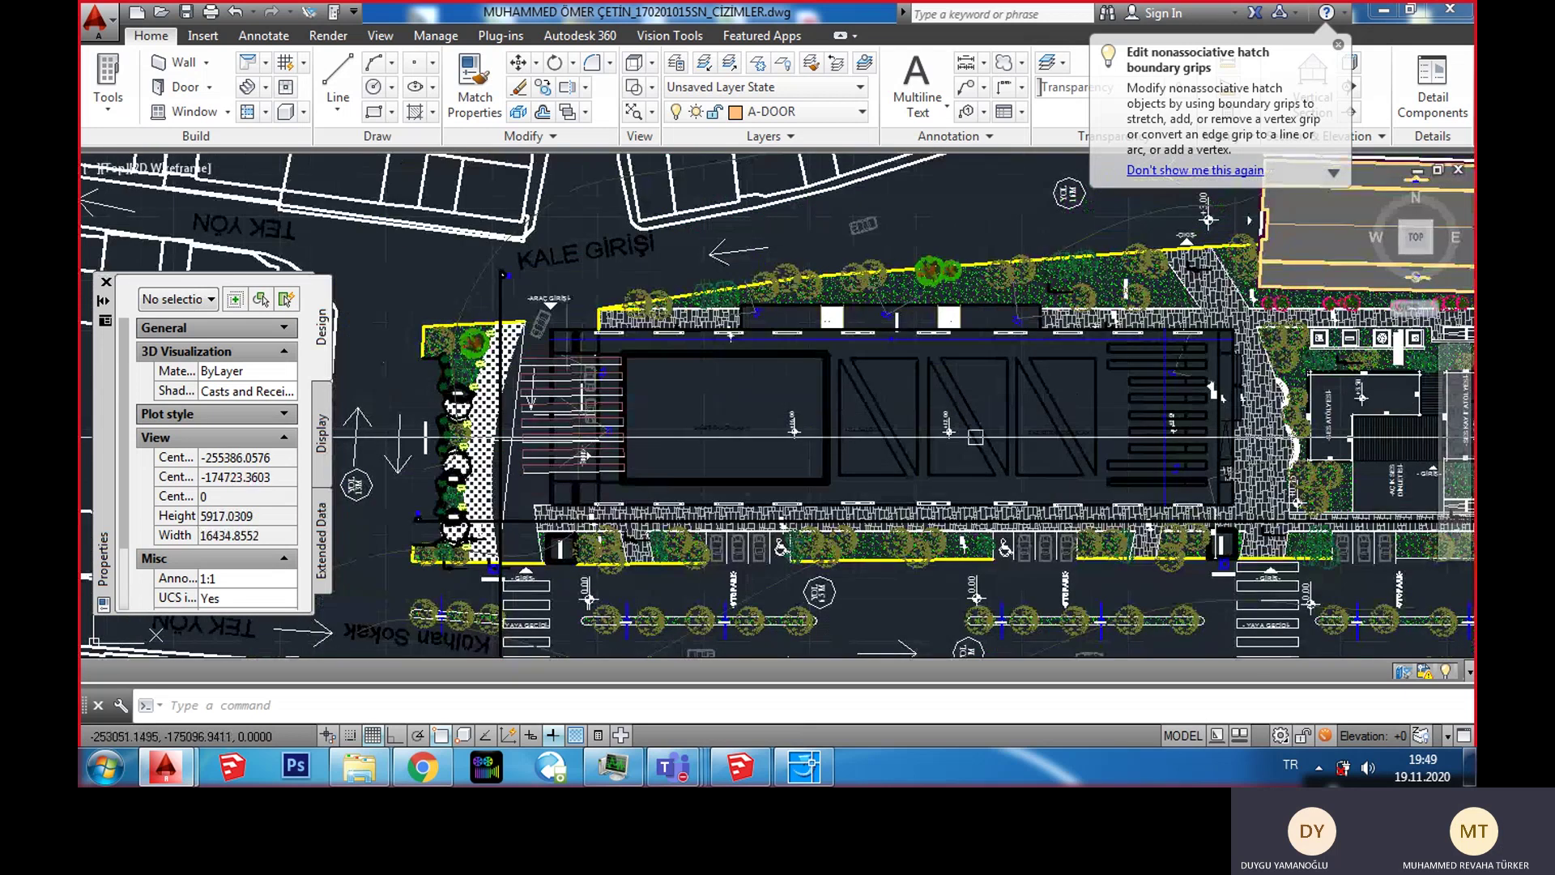
{"action": "scroll", "coordinate": [1275, 429], "scroll_direction": "up", "scroll_amount": 6}
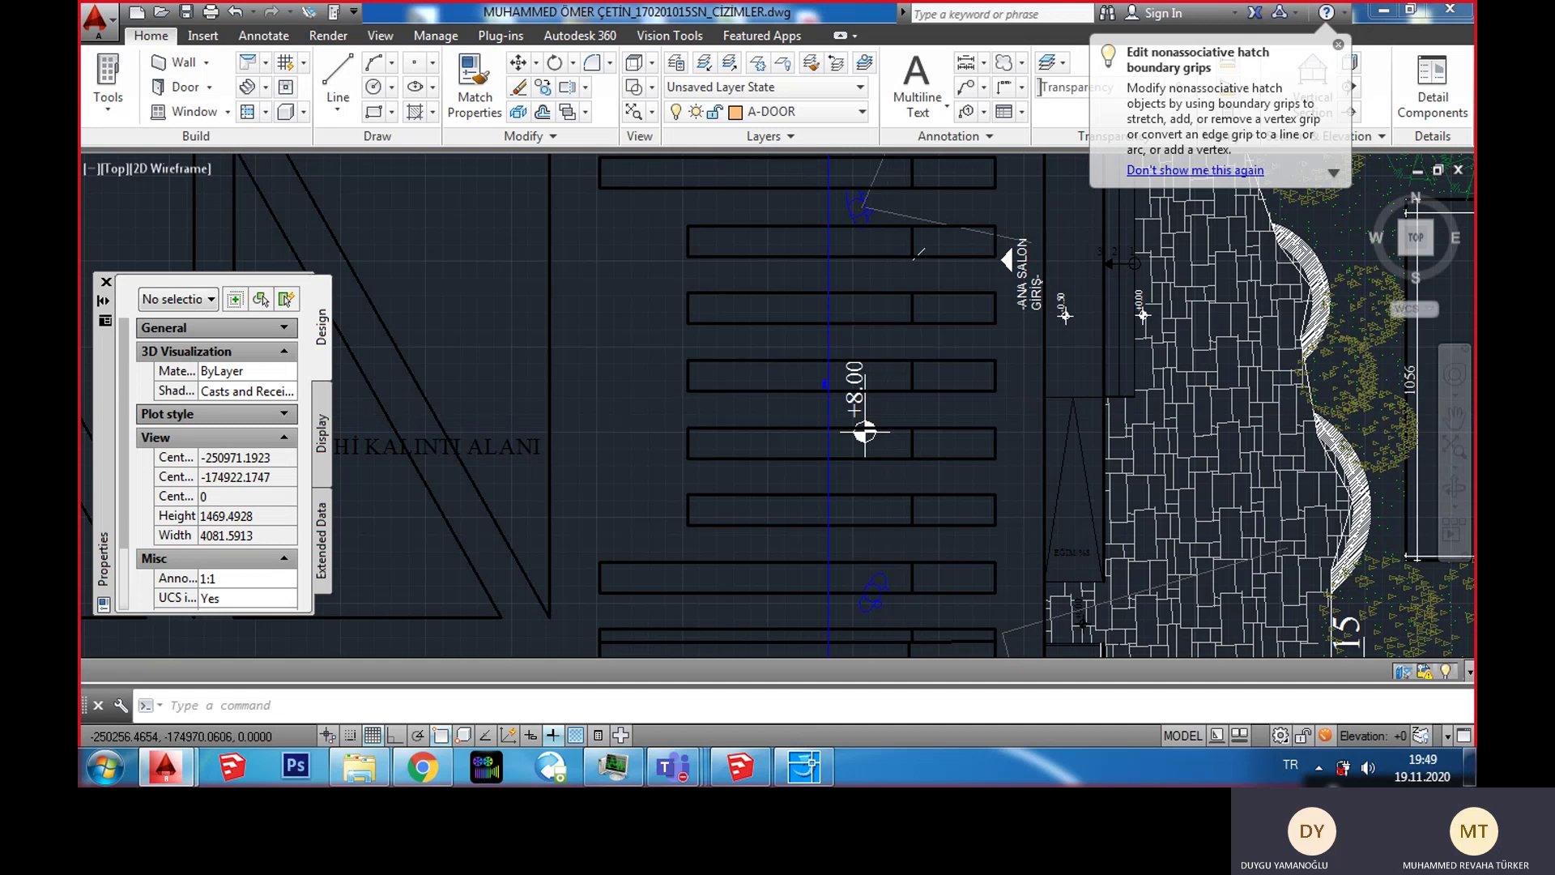
{"action": "scroll", "coordinate": [890, 413], "scroll_direction": "down", "scroll_amount": 4}
{"action": "scroll", "coordinate": [739, 409], "scroll_direction": "up", "scroll_amount": 4}
{"action": "type", "text": "pl"}
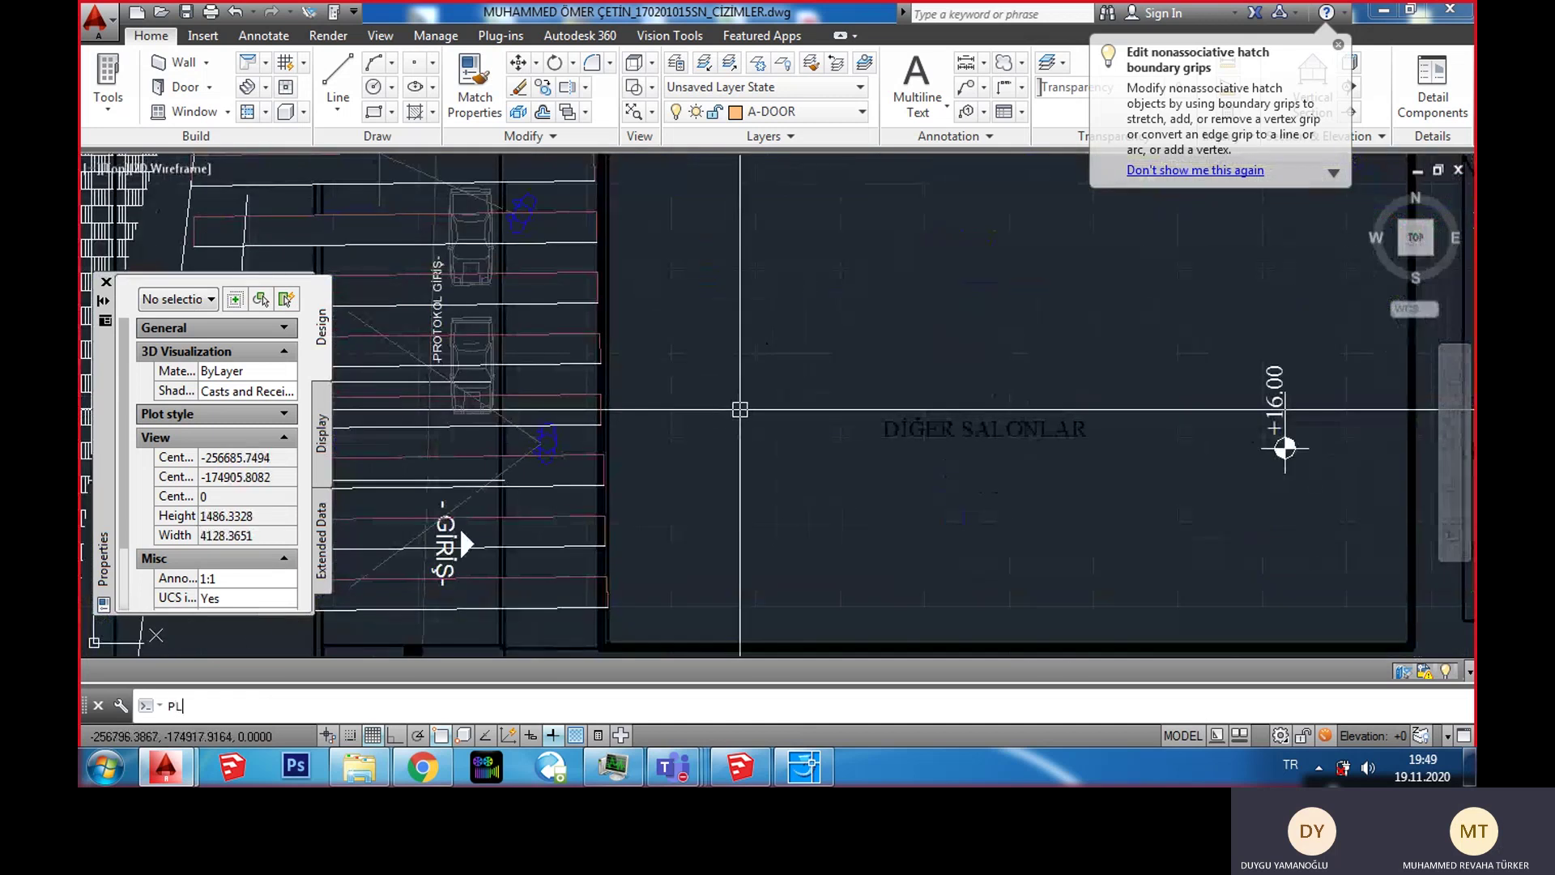
{"action": "key", "text": "Return"}
{"action": "left_click", "coordinate": [768, 274]}
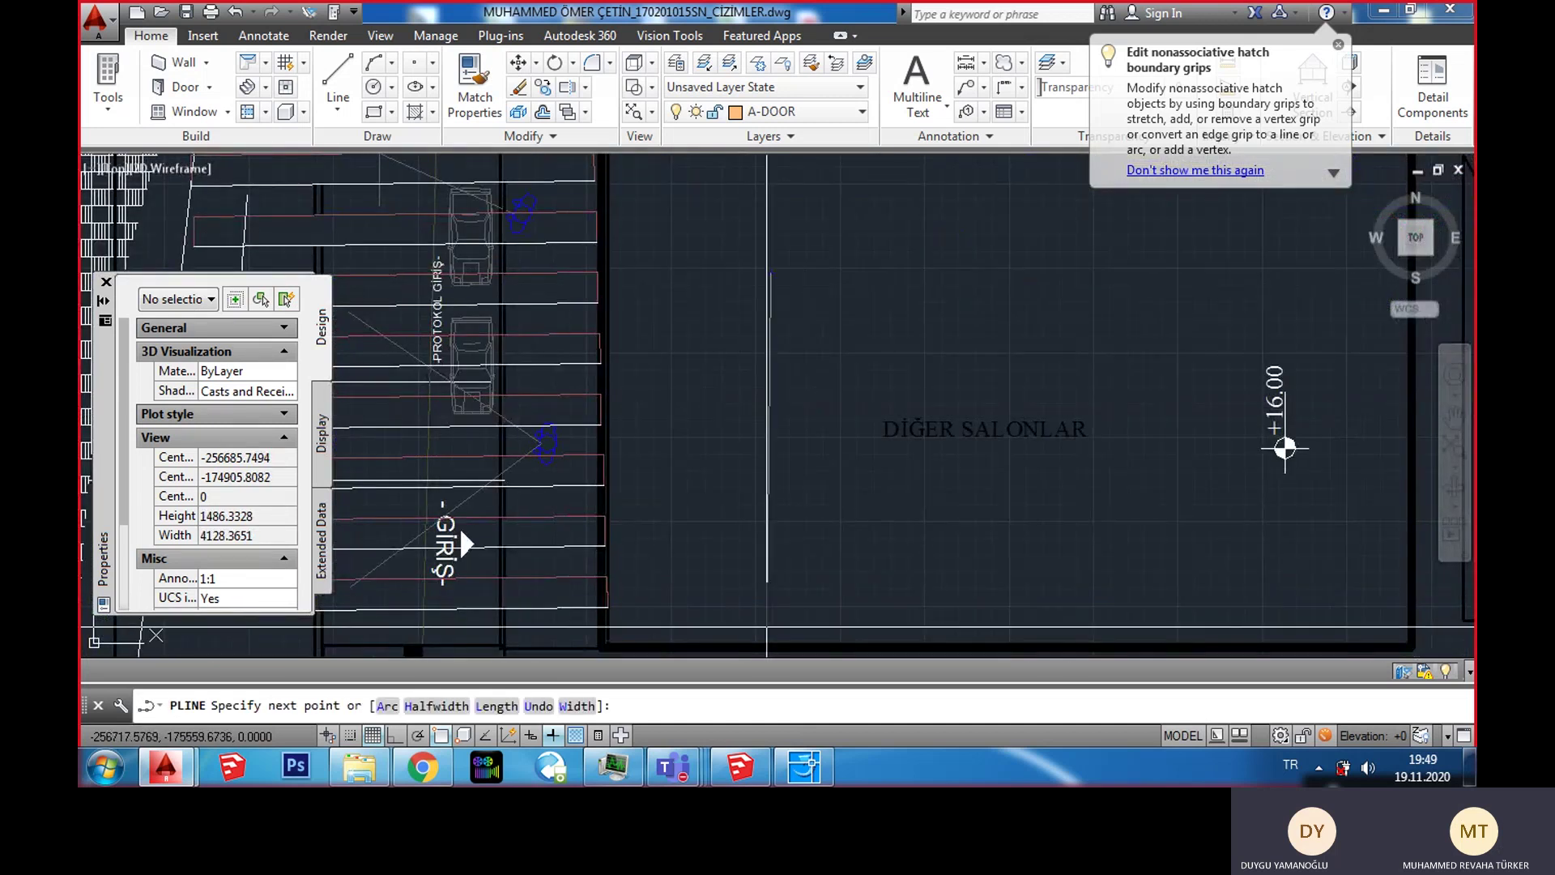
{"action": "key", "text": "F8"}
{"action": "left_click", "coordinate": [770, 646]}
{"action": "key", "text": "Escape"}
Step: Draw a second polyline about 1170 units across above DİĞER SALONLAR and down to the lower wall, completing a three-sided outline
{"action": "middle_click_drag", "start_coordinate": [800, 494], "coordinate": [724, 488]}
{"action": "key", "text": "Return"}
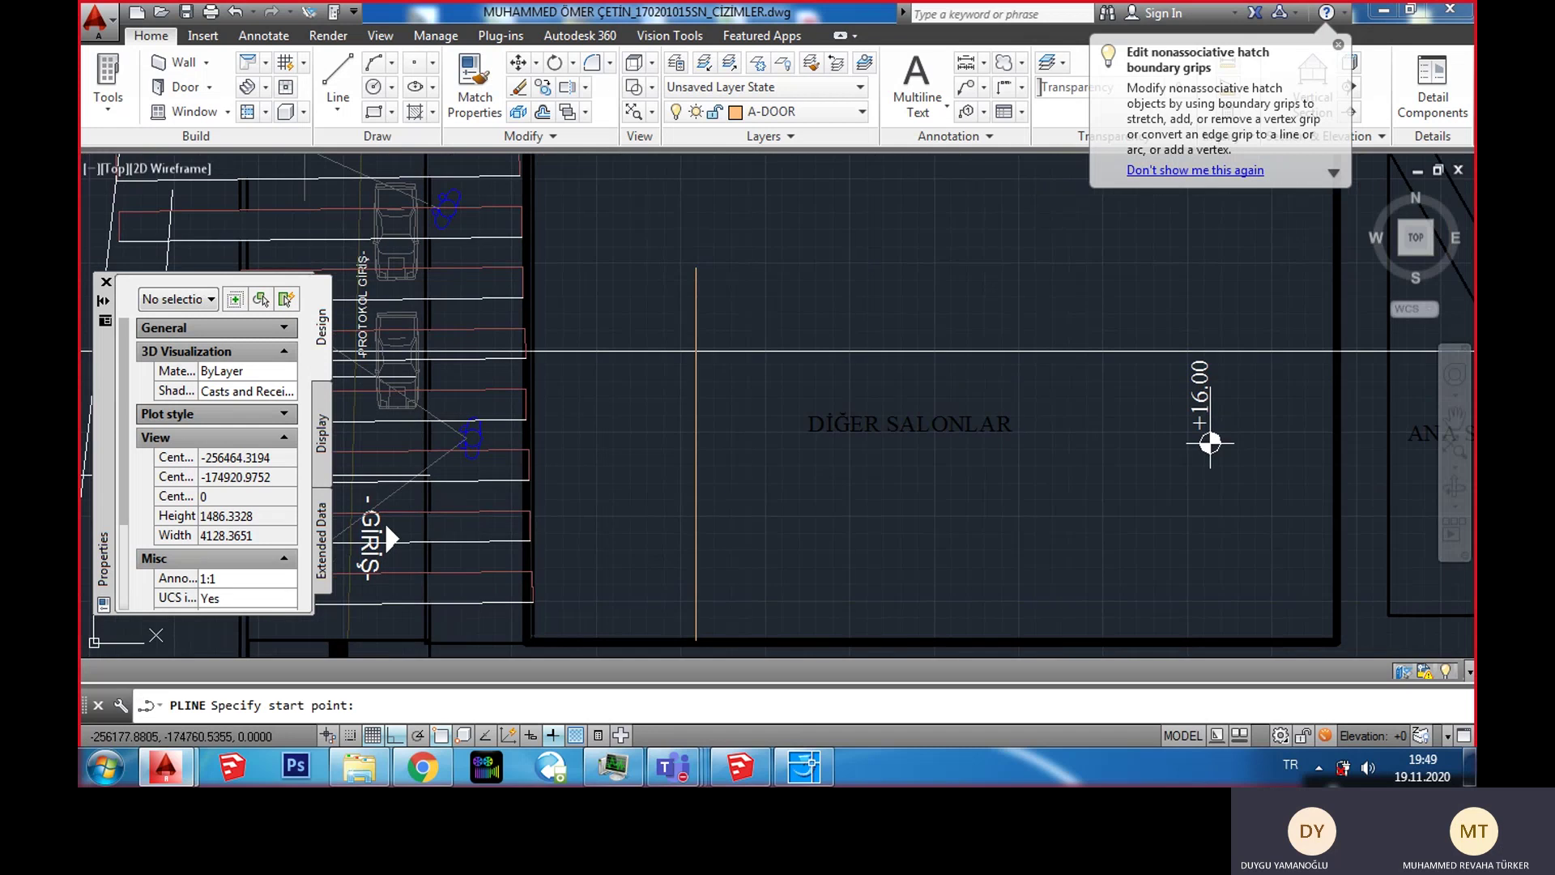
{"action": "left_click", "coordinate": [696, 268]}
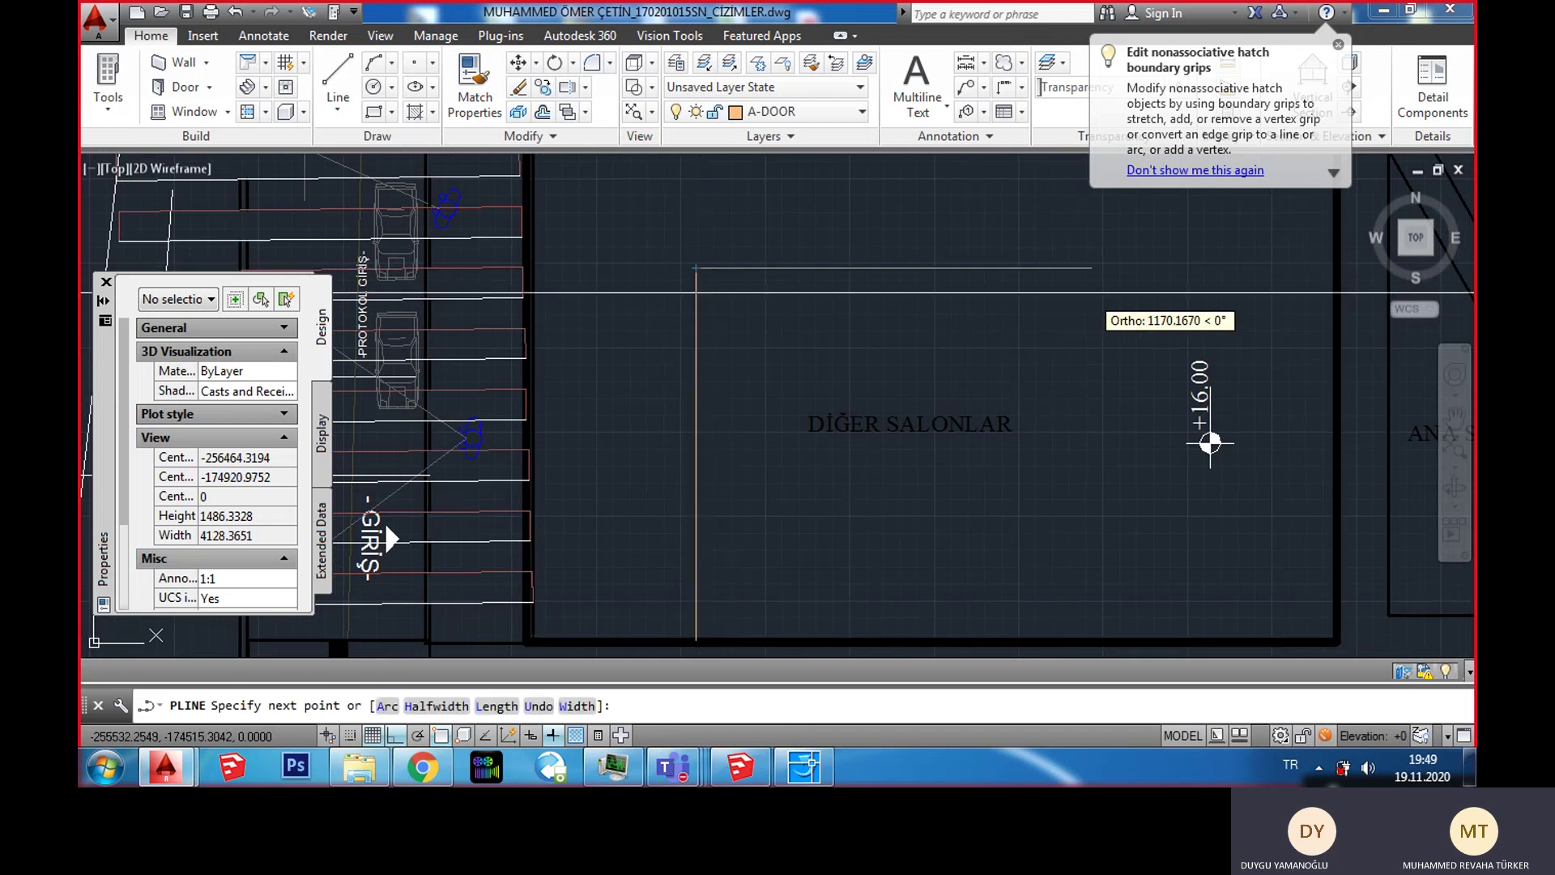
{"action": "left_click", "coordinate": [1094, 269]}
{"action": "left_click", "coordinate": [1093, 639]}
{"action": "key", "text": "Return"}
Step: Give both outline polylines around DİĞER SALONLAR a dotted ACAD linetype and a linetype scale of 30
{"action": "left_click", "coordinate": [1158, 243]}
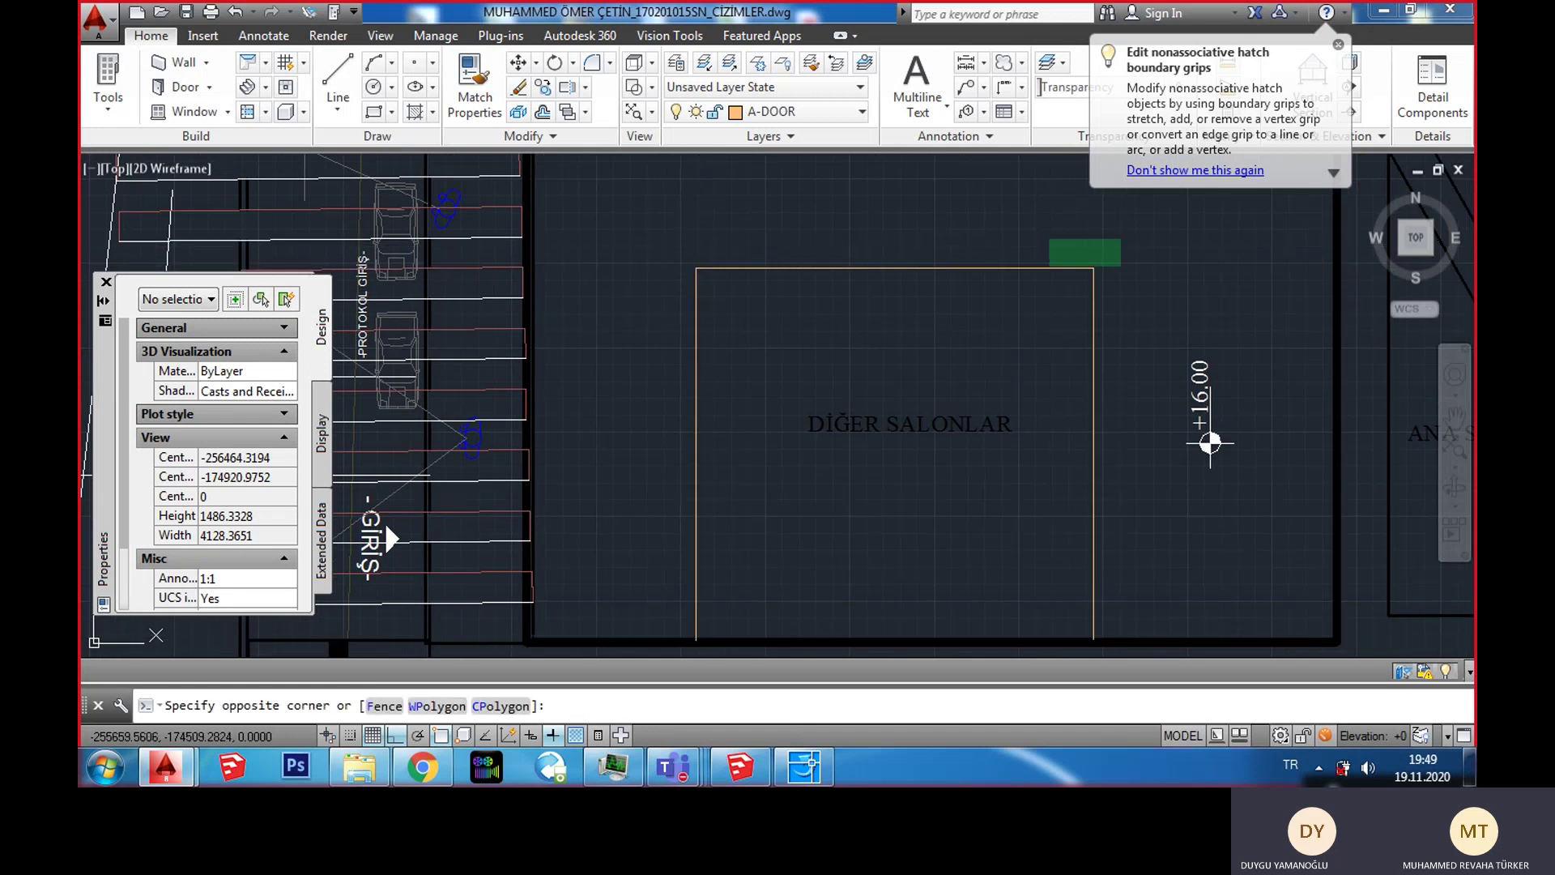
{"action": "left_click", "coordinate": [672, 325]}
{"action": "left_click", "coordinate": [267, 386]}
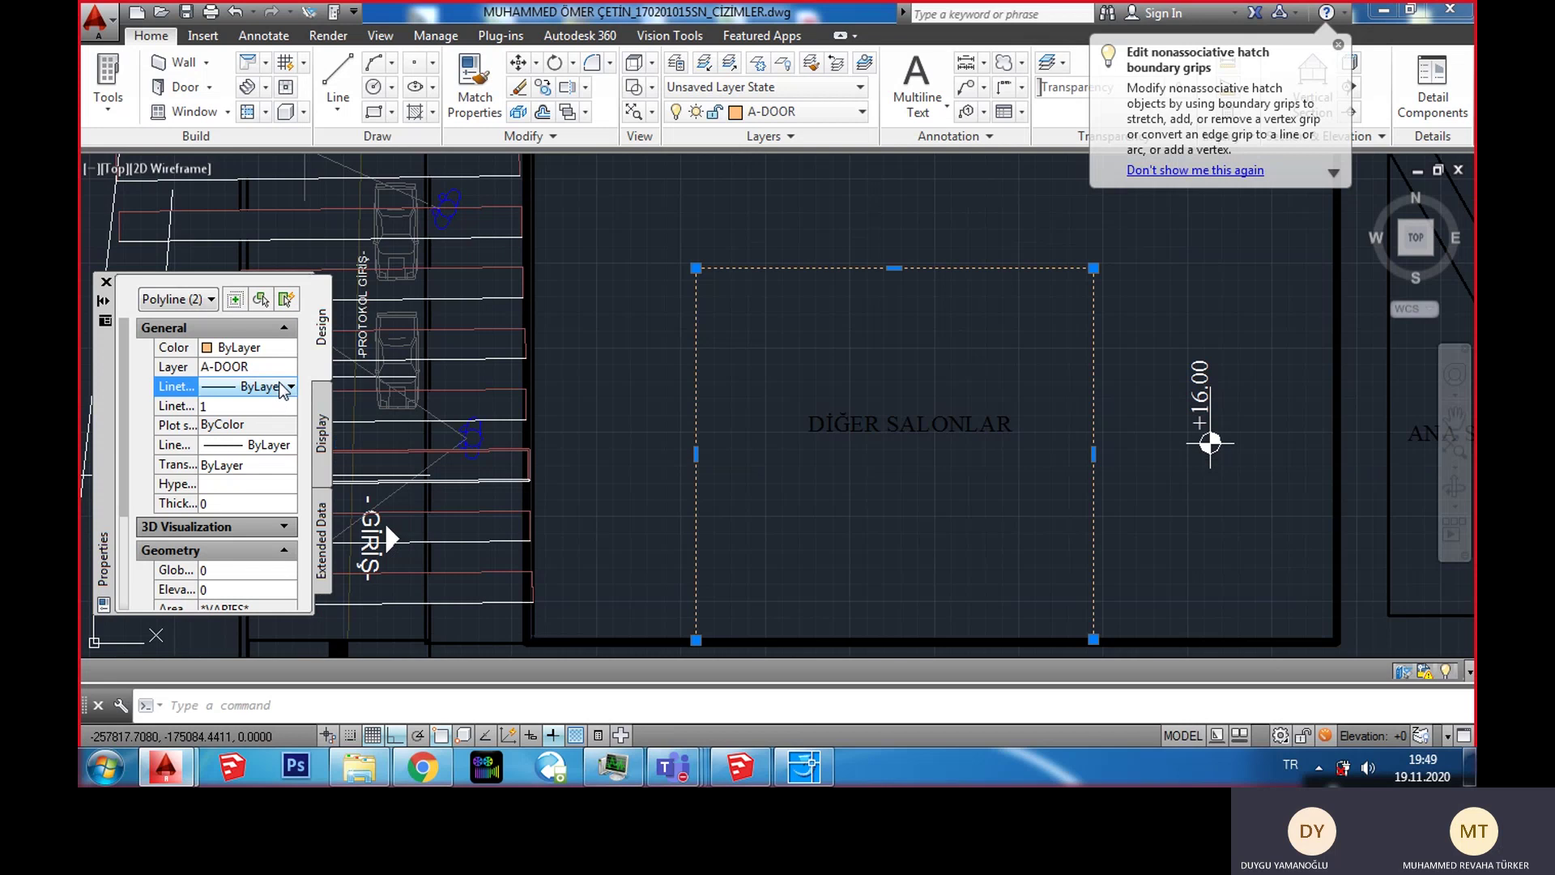
{"action": "left_click", "coordinate": [291, 386]}
{"action": "left_click", "coordinate": [224, 479]}
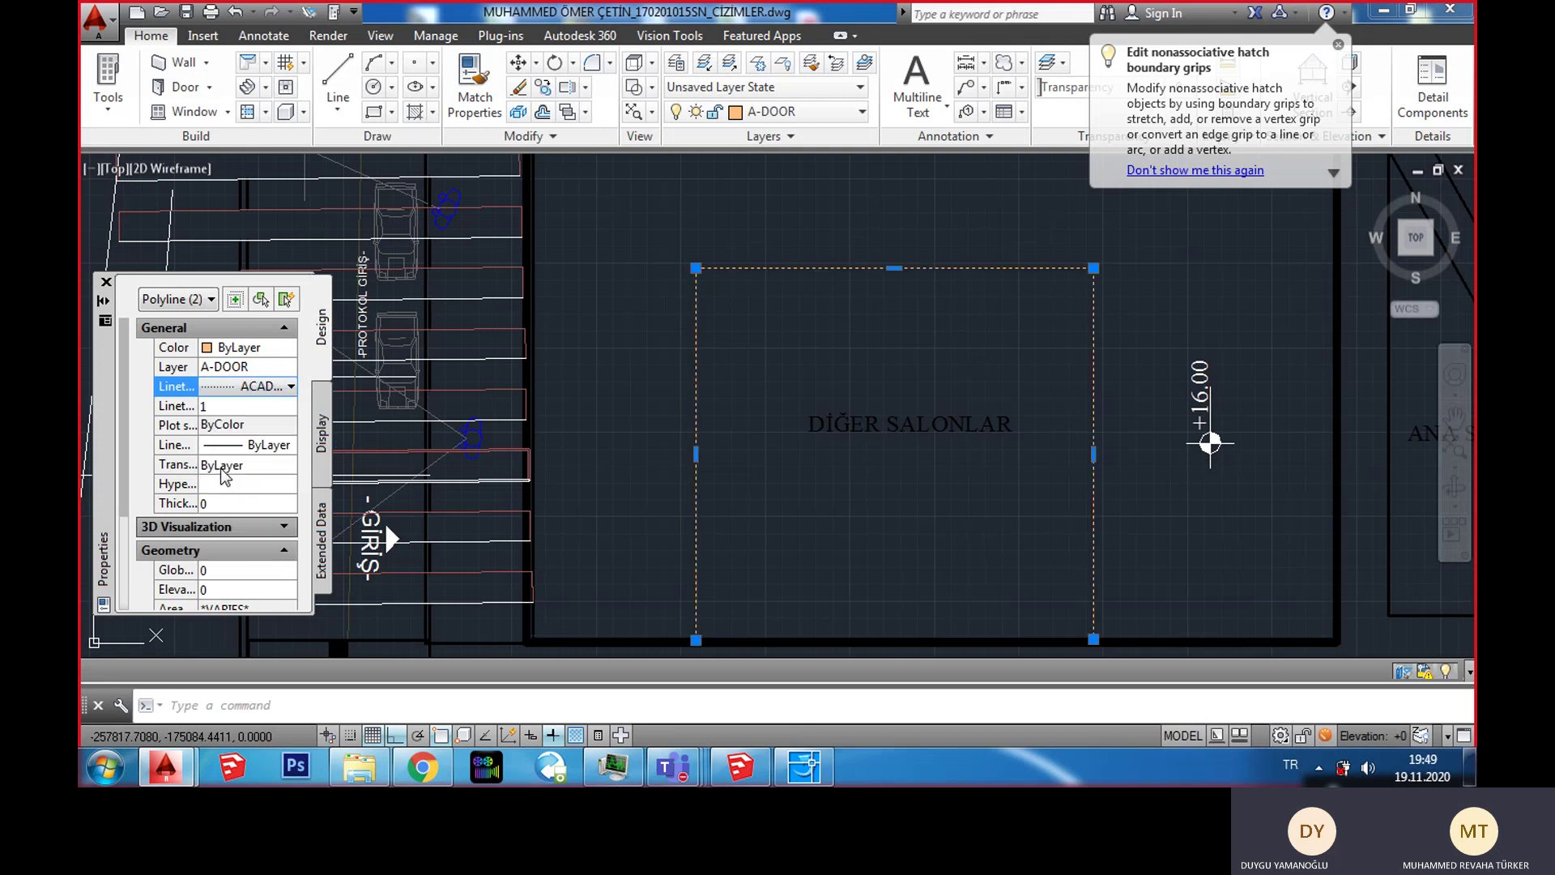
{"action": "left_click", "coordinate": [244, 406]}
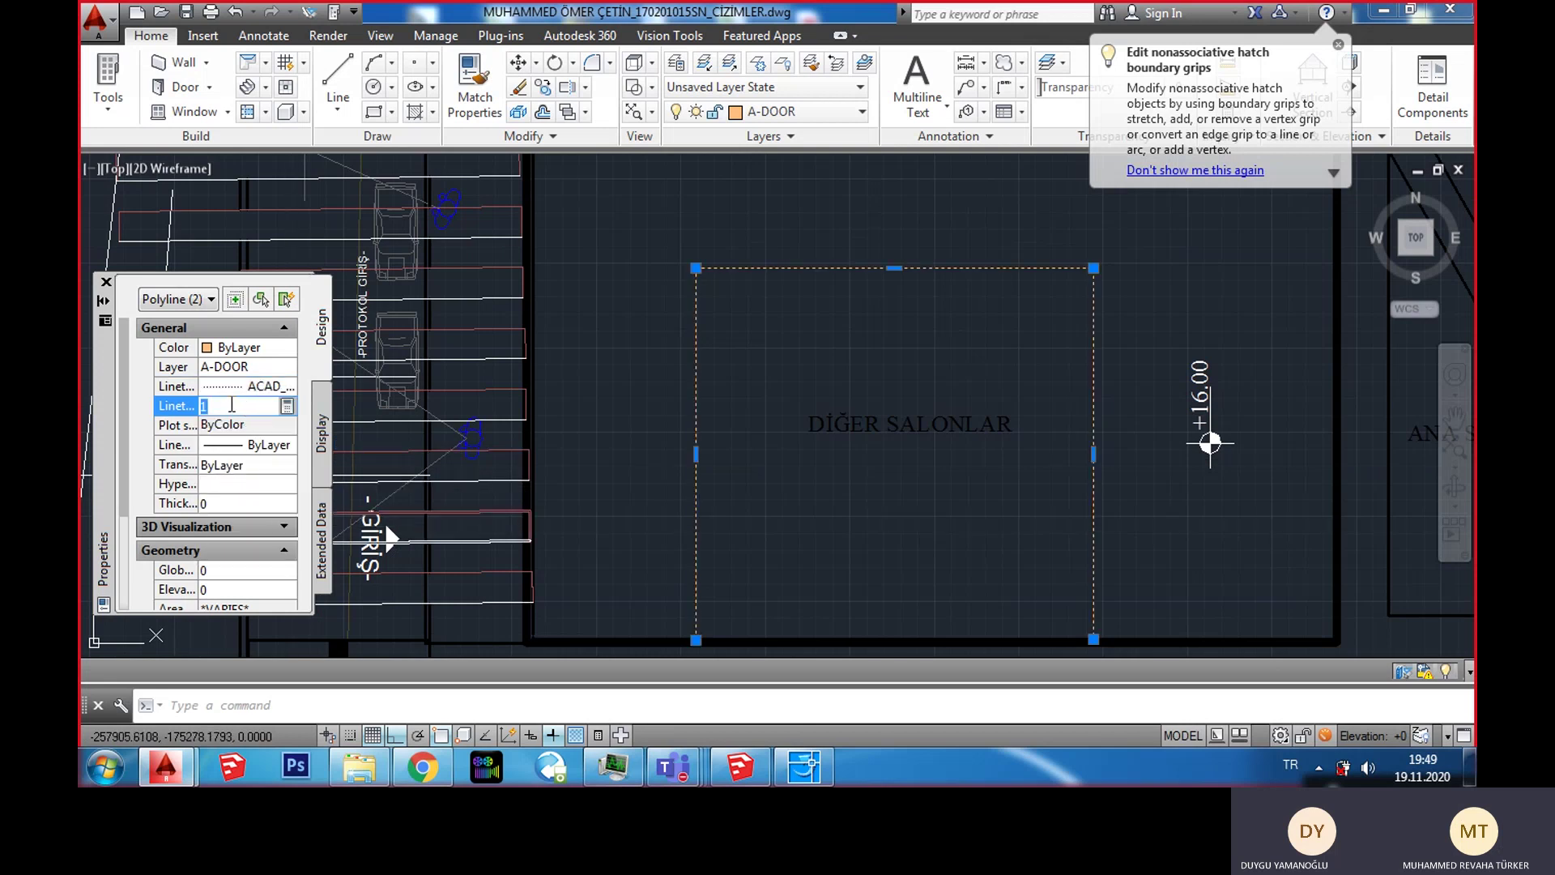
{"action": "type", "text": "30"}
{"action": "key", "text": "Return"}
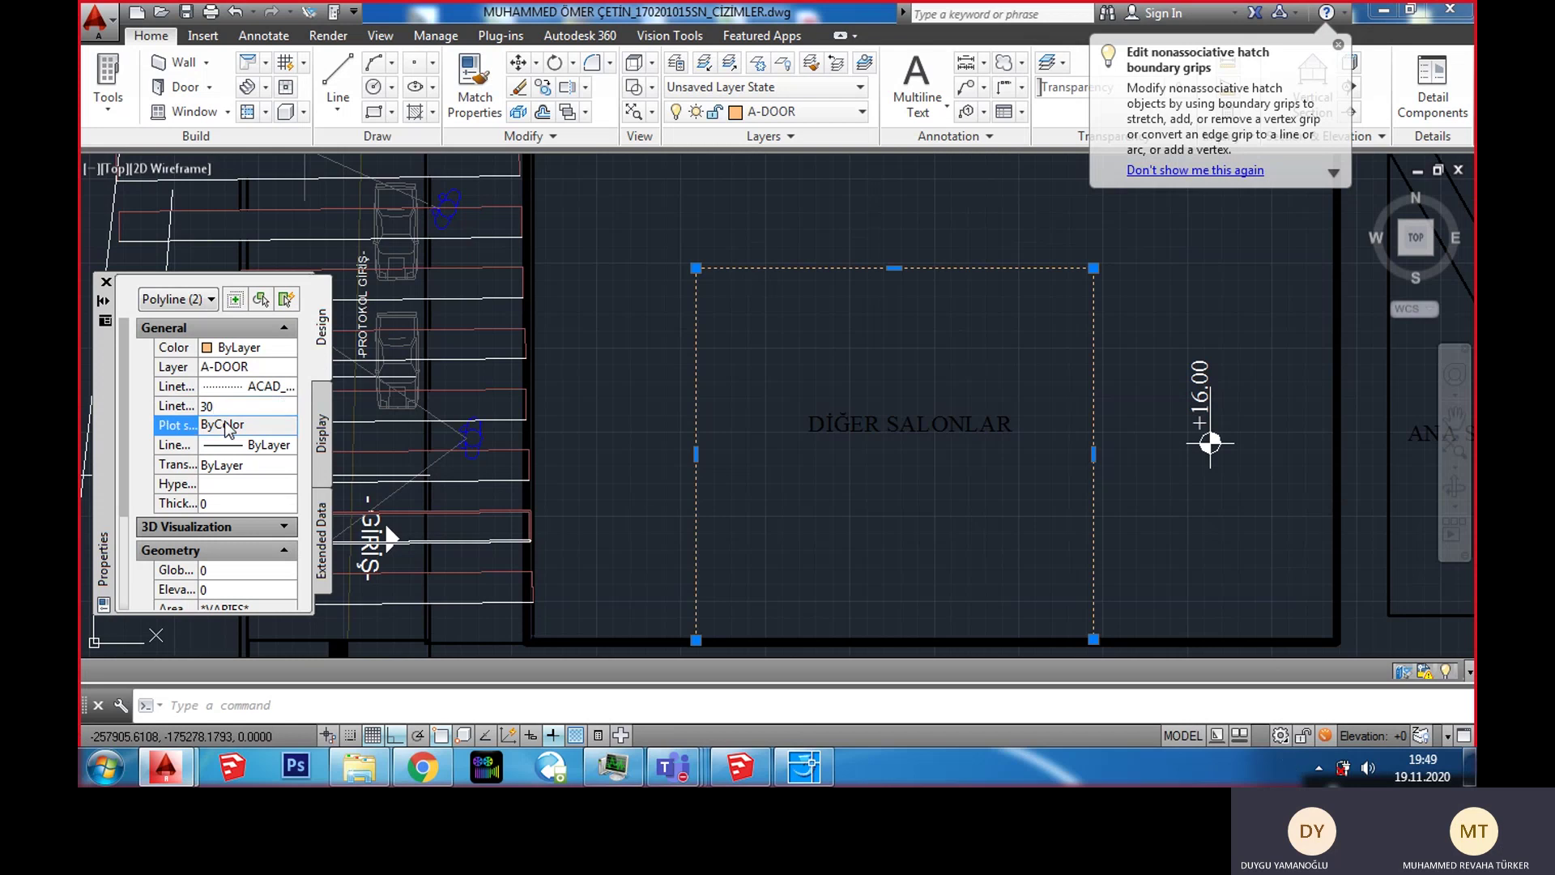
Step: Set the linetype scale of the two outline polylines to 300
{"action": "key", "text": "Escape"}
{"action": "left_click", "coordinate": [805, 229]}
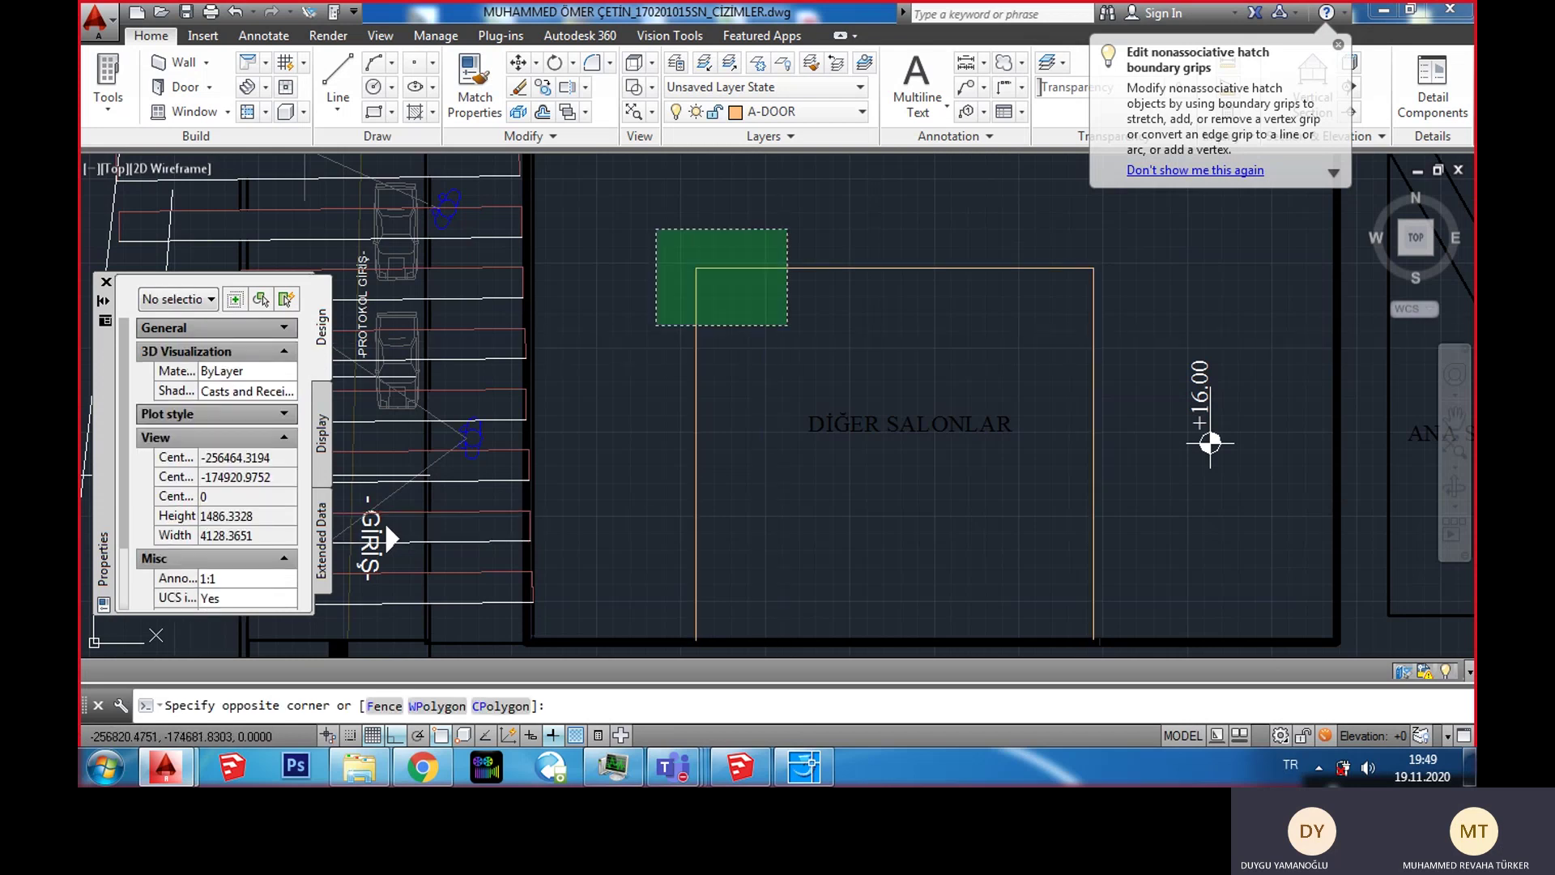
{"action": "left_click", "coordinate": [656, 337]}
{"action": "left_click", "coordinate": [237, 406]}
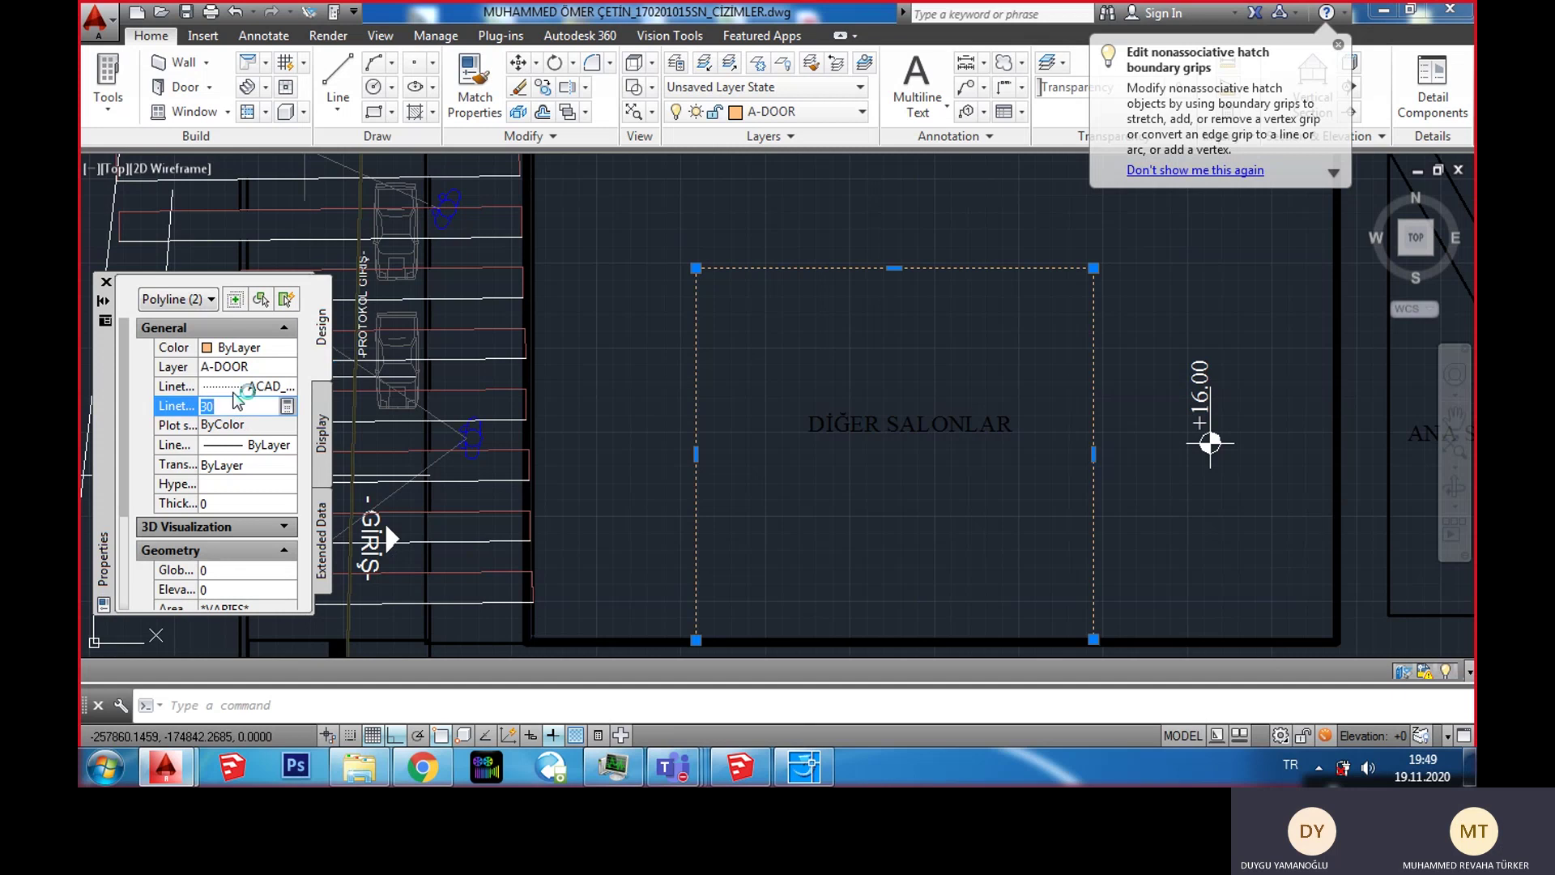
{"action": "type", "text": "300"}
{"action": "key", "text": "Return"}
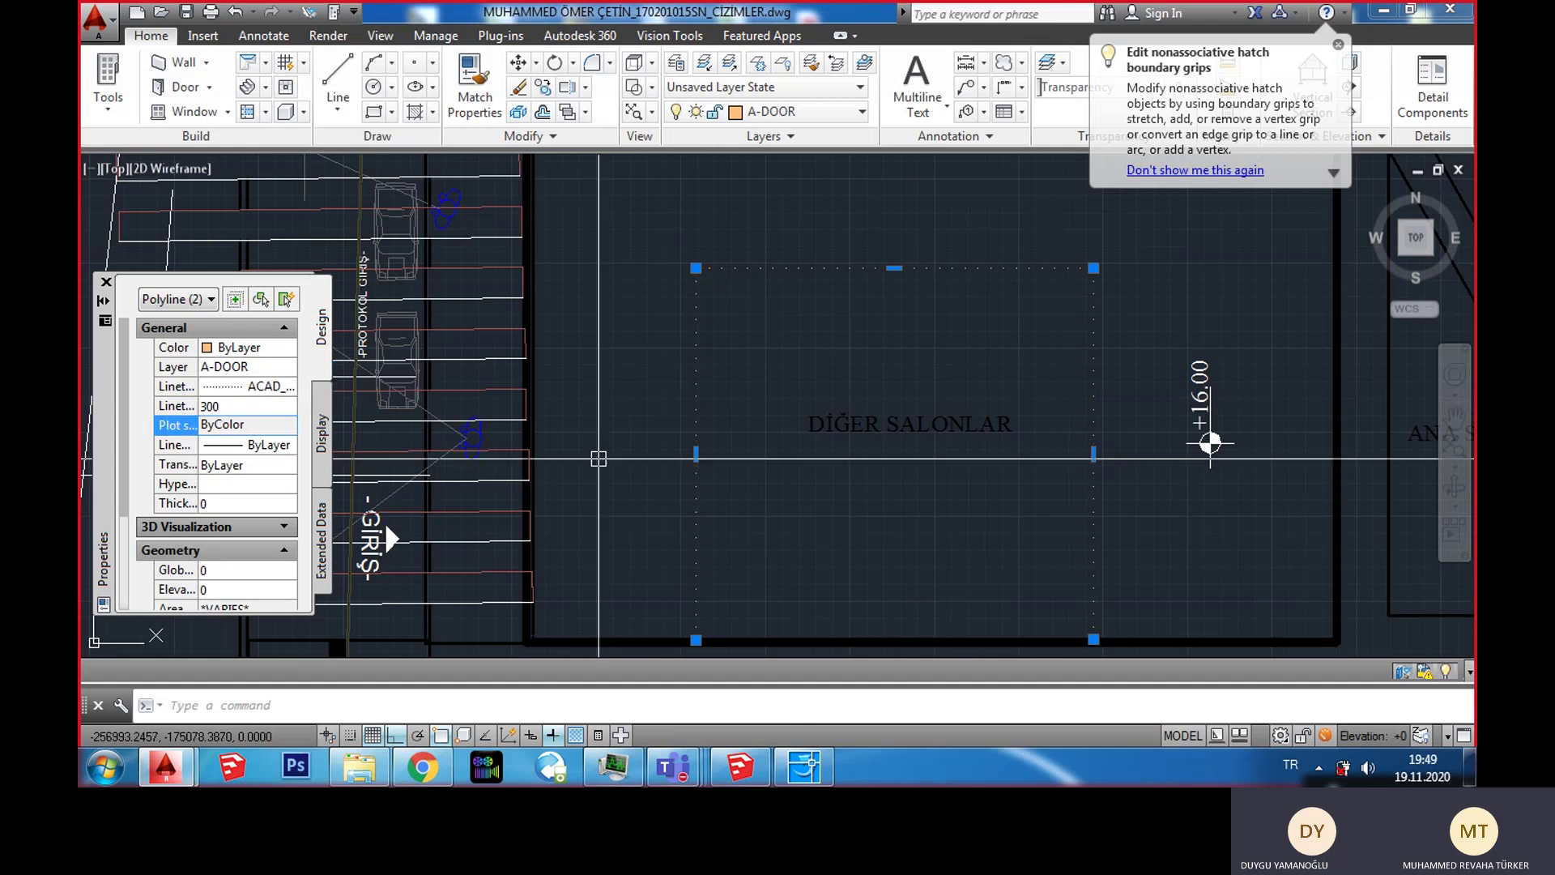
Step: Replace the DİĞER SALONLAR label text with RESTORANT, and undo the text change
{"action": "key", "text": "Escape"}
{"action": "double_click", "coordinate": [865, 430]}
{"action": "type", "text": "RE"}
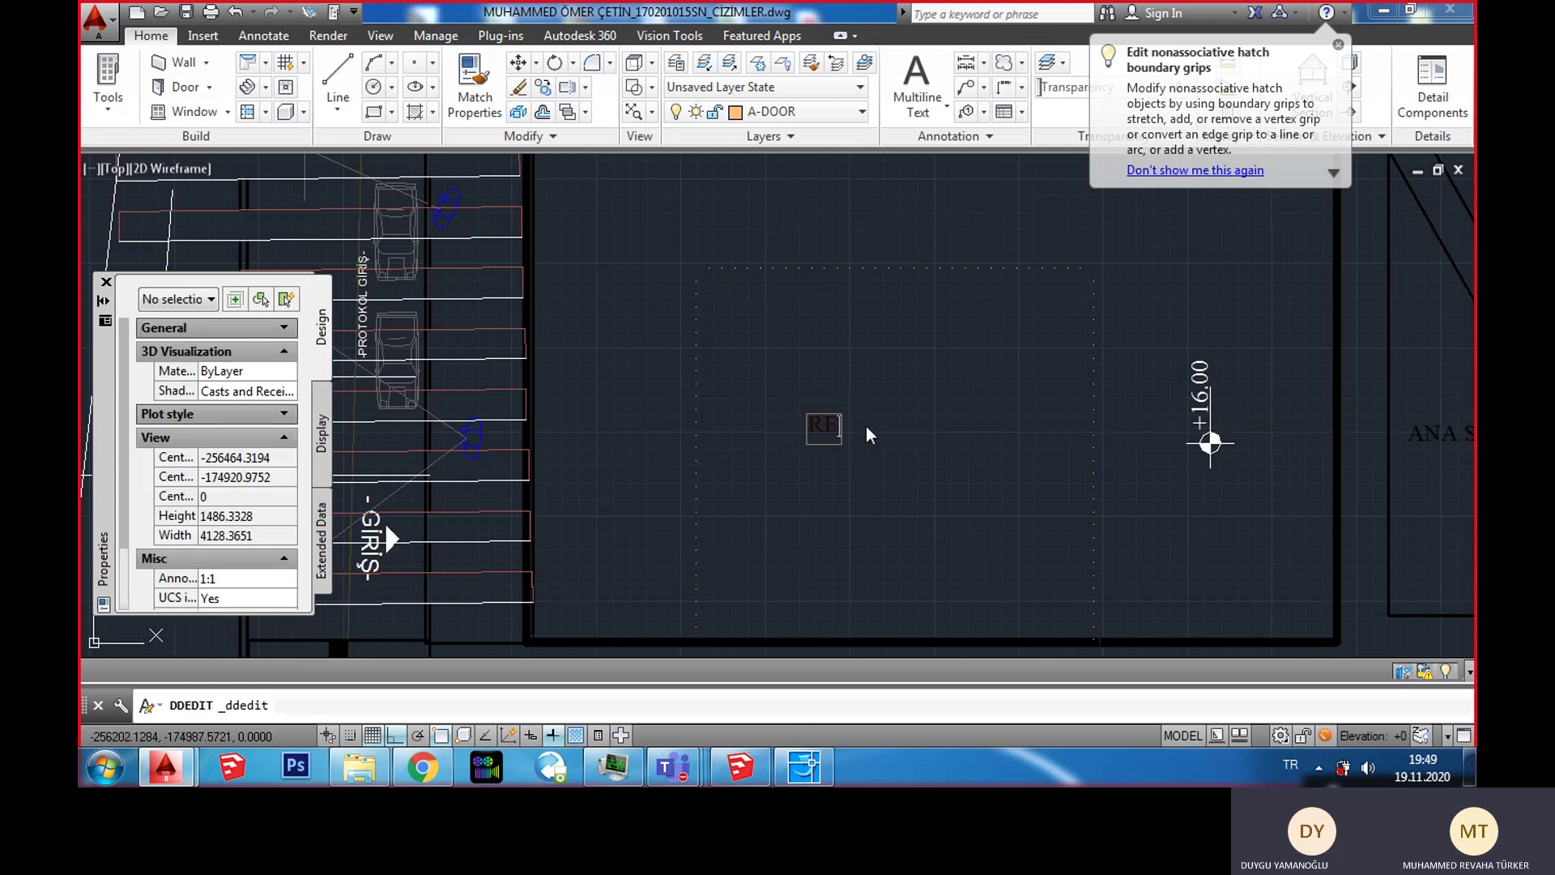
{"action": "type", "text": "STORANT"}
{"action": "key", "text": "Return"}
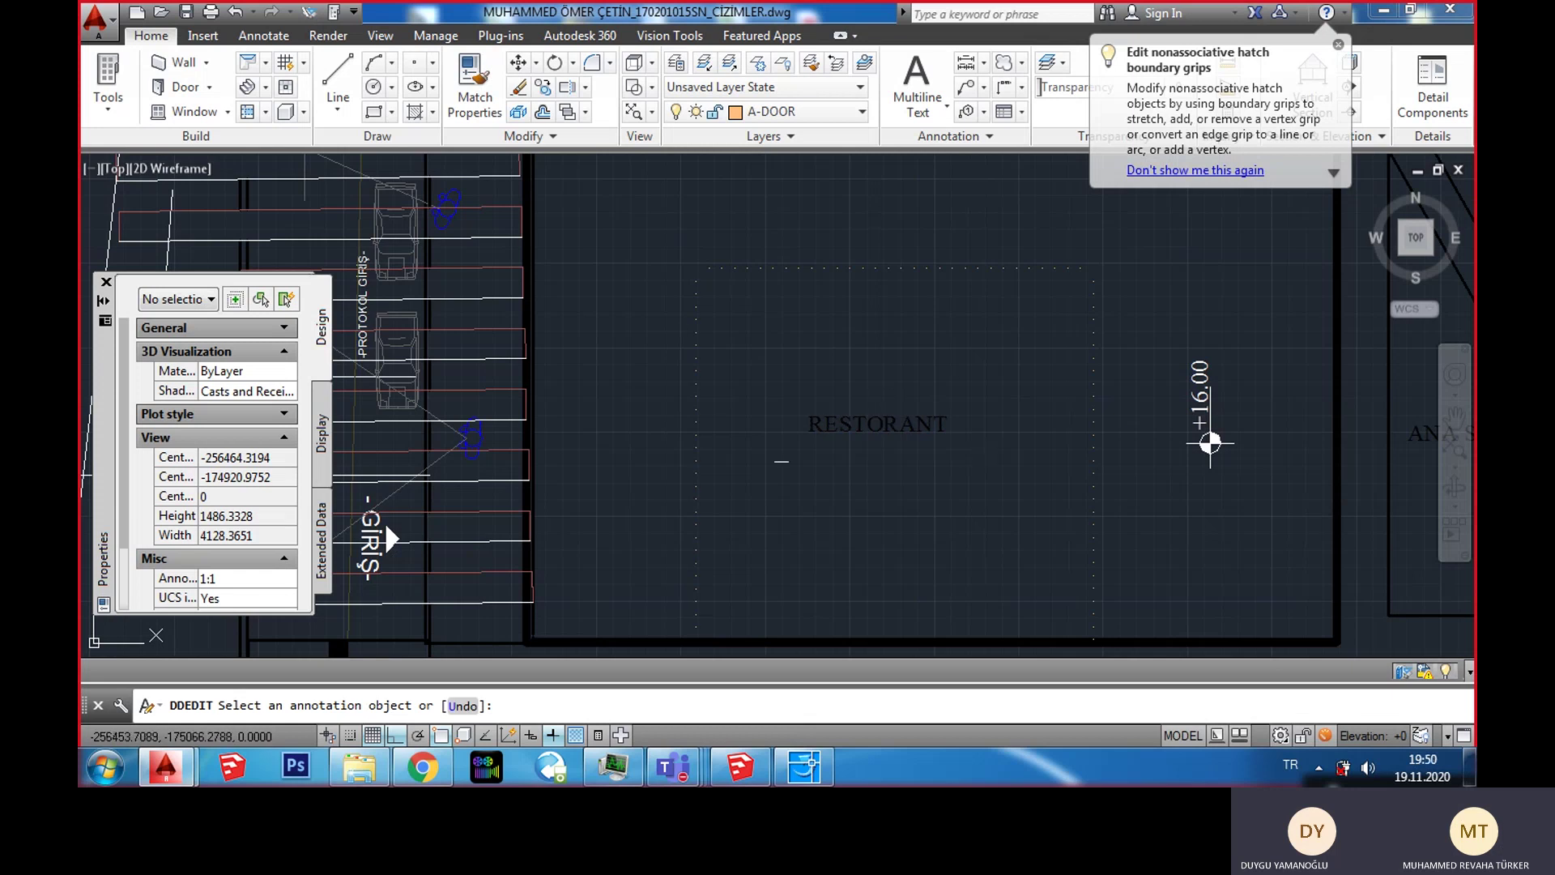
{"action": "key", "text": "ctrl+z"}
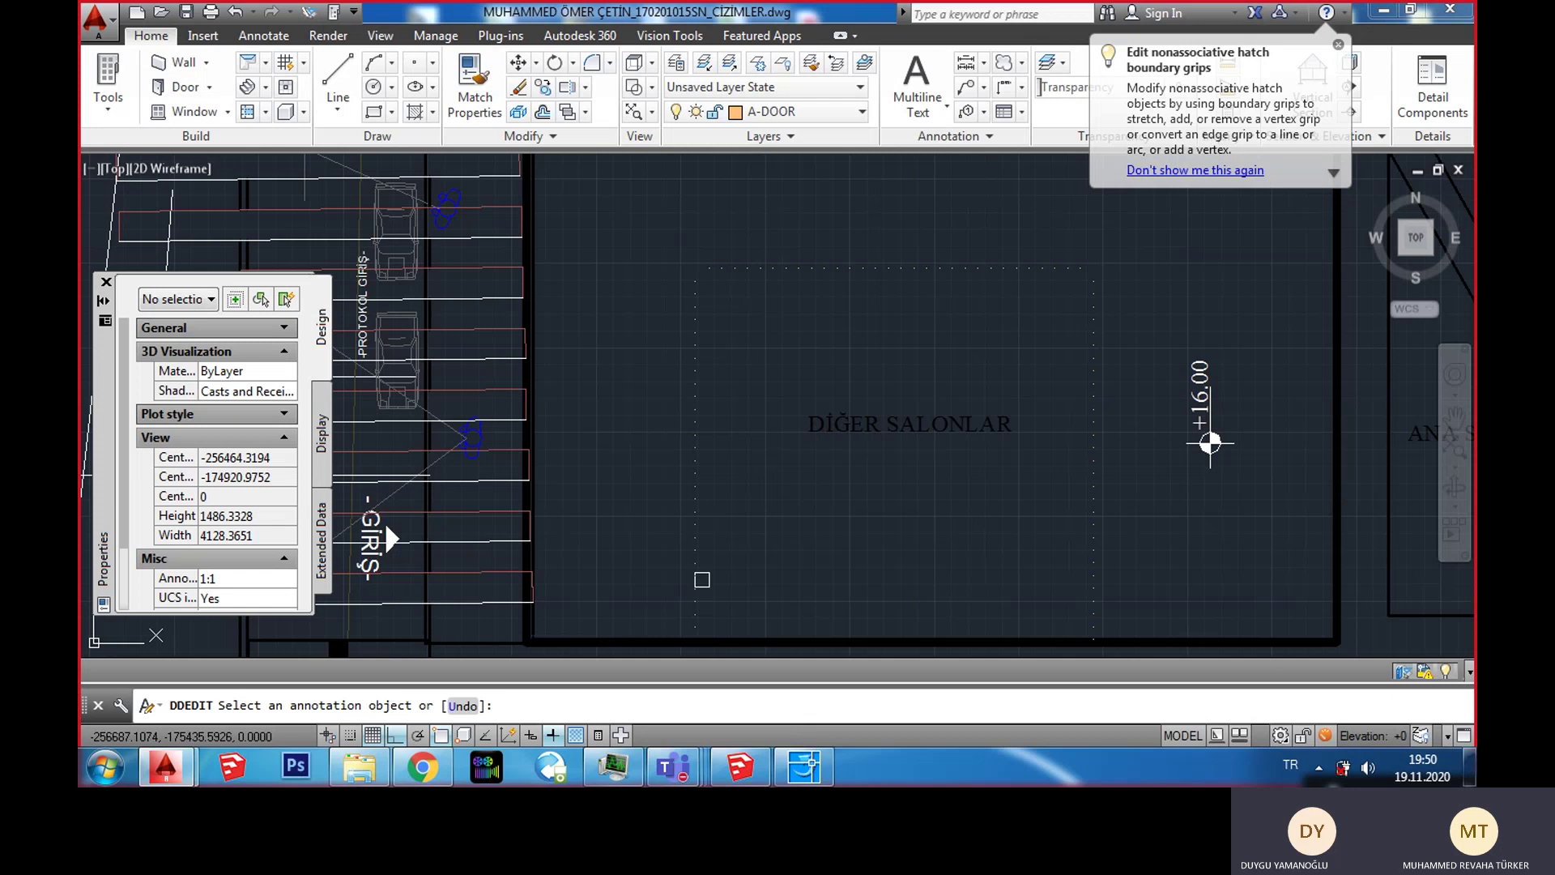
Step: Delete the two dotted outline polylines around the DİĞER SALONLAR label
{"action": "key", "text": "Escape"}
{"action": "left_click", "coordinate": [762, 225]}
{"action": "left_click", "coordinate": [639, 341]}
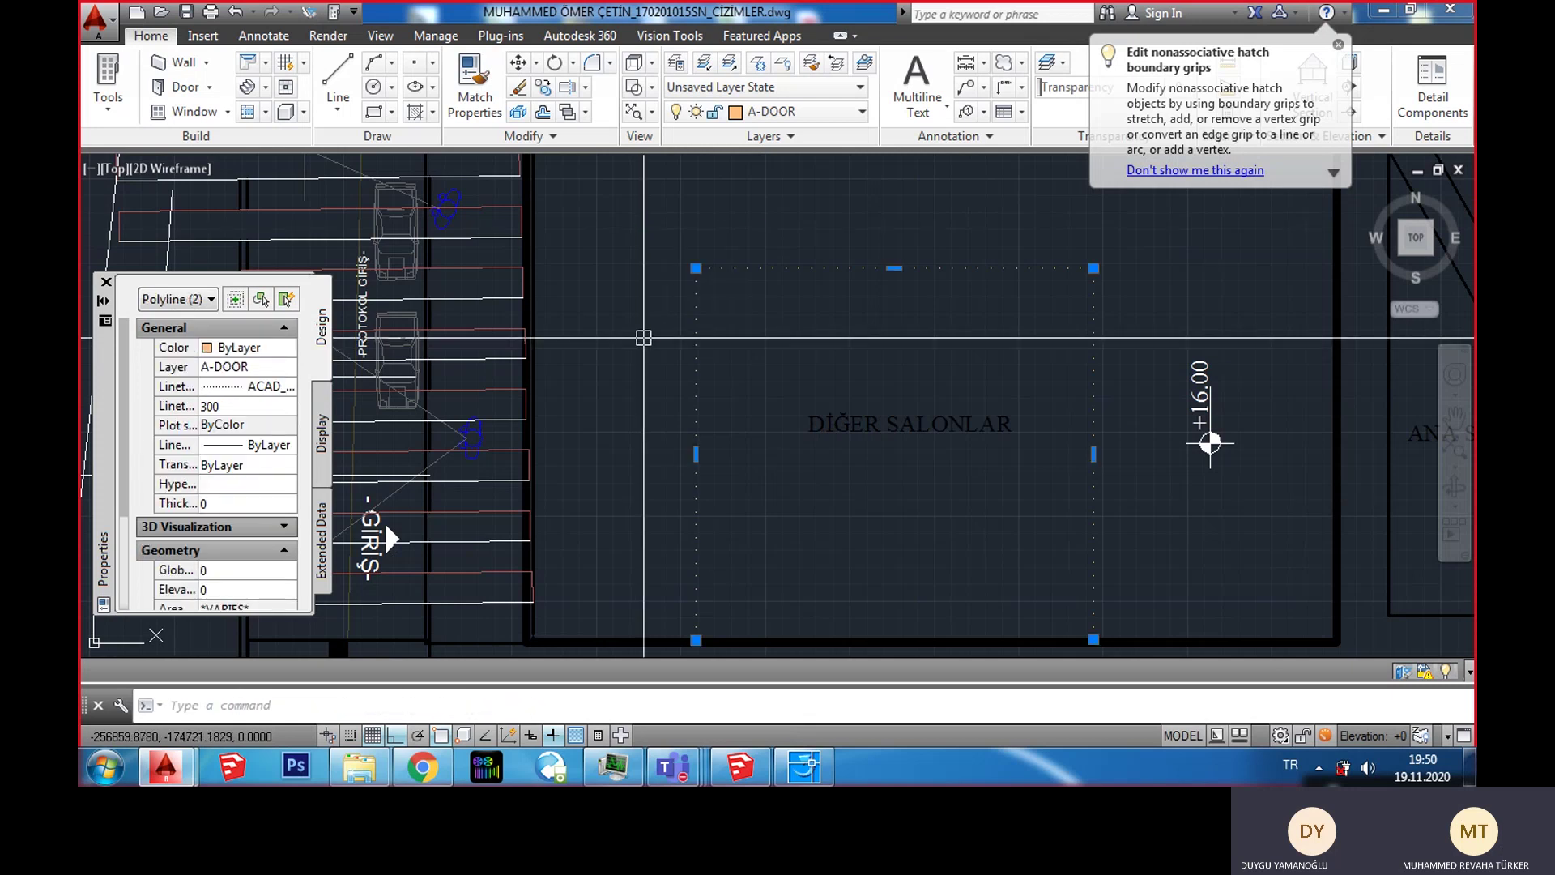
{"action": "key", "text": "Escape"}
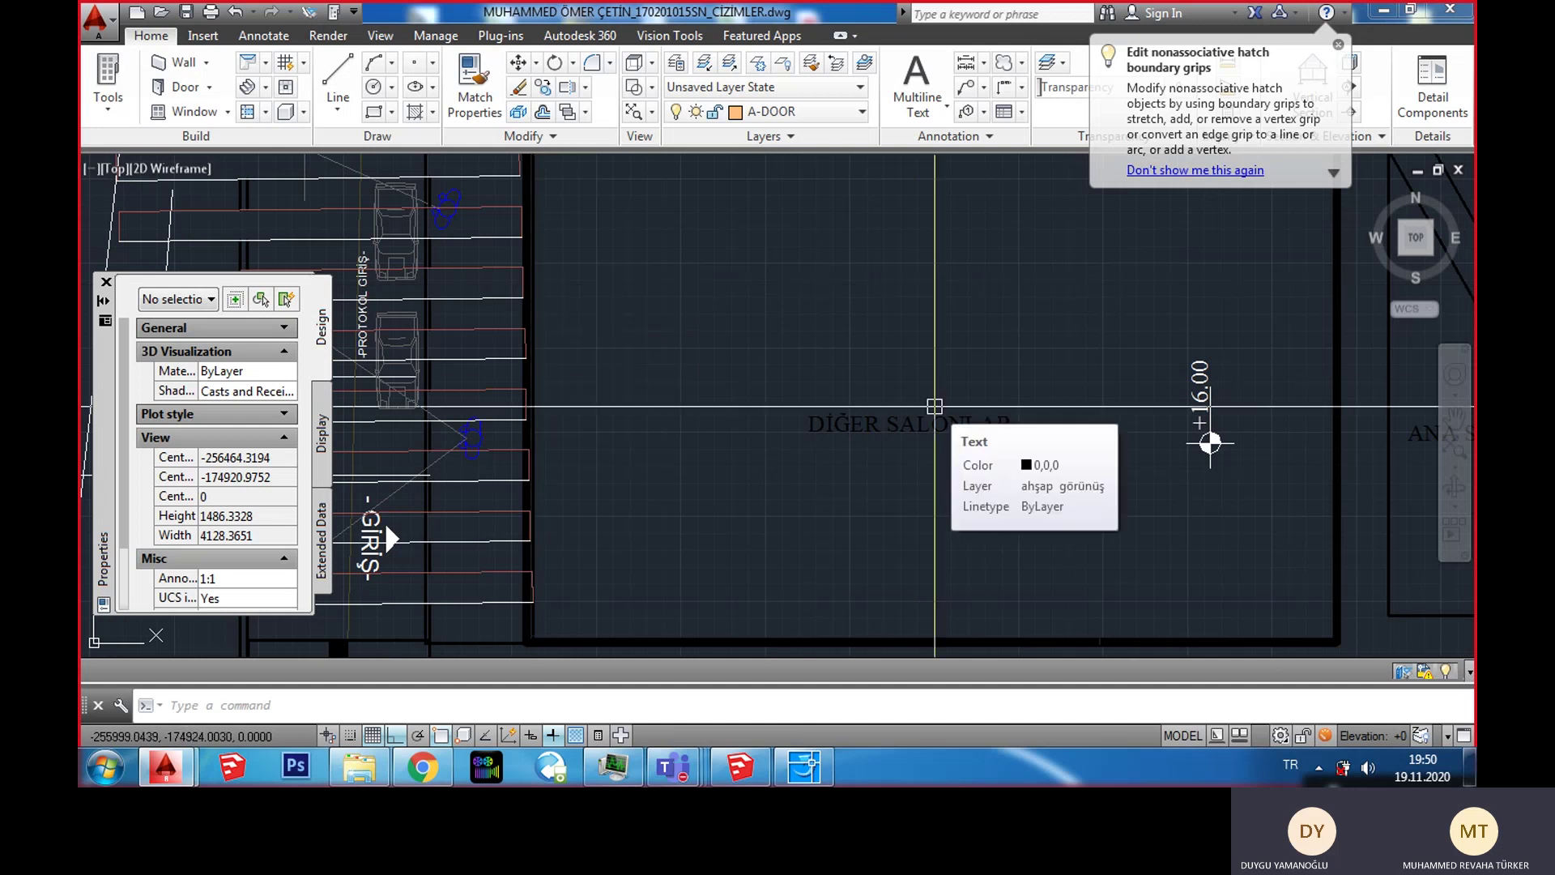
Step: Switch to Acme CAD Converter and examine the SAHİL YOLU lettering on the coastal road in the marina plan, and minimise it
{"action": "scroll", "coordinate": [1081, 411], "scroll_direction": "up", "scroll_amount": 1}
{"action": "scroll", "coordinate": [1081, 411], "scroll_direction": "down", "scroll_amount": 2}
{"action": "mouse_move", "coordinate": [1022, 320]}
{"action": "middle_mouse_down"}
{"action": "mouse_move", "coordinate": [746, 315]}
{"action": "mouse_move", "coordinate": [347, 343]}
{"action": "middle_mouse_up"}
{"action": "middle_click_drag", "start_coordinate": [947, 419], "coordinate": [966, 253]}
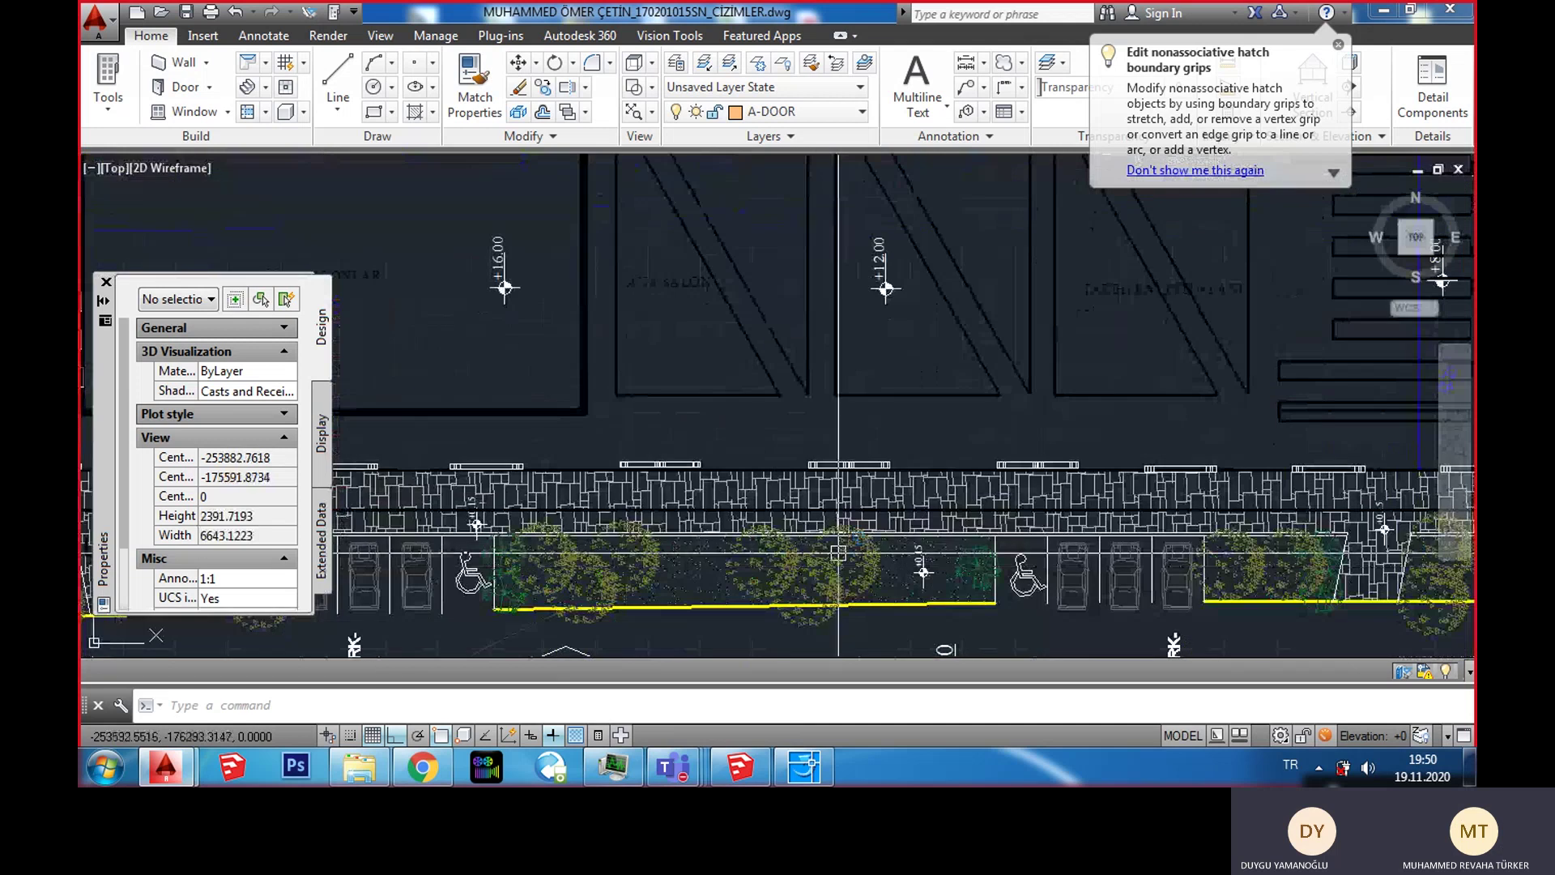
{"action": "scroll", "coordinate": [838, 552], "scroll_direction": "up", "scroll_amount": 4}
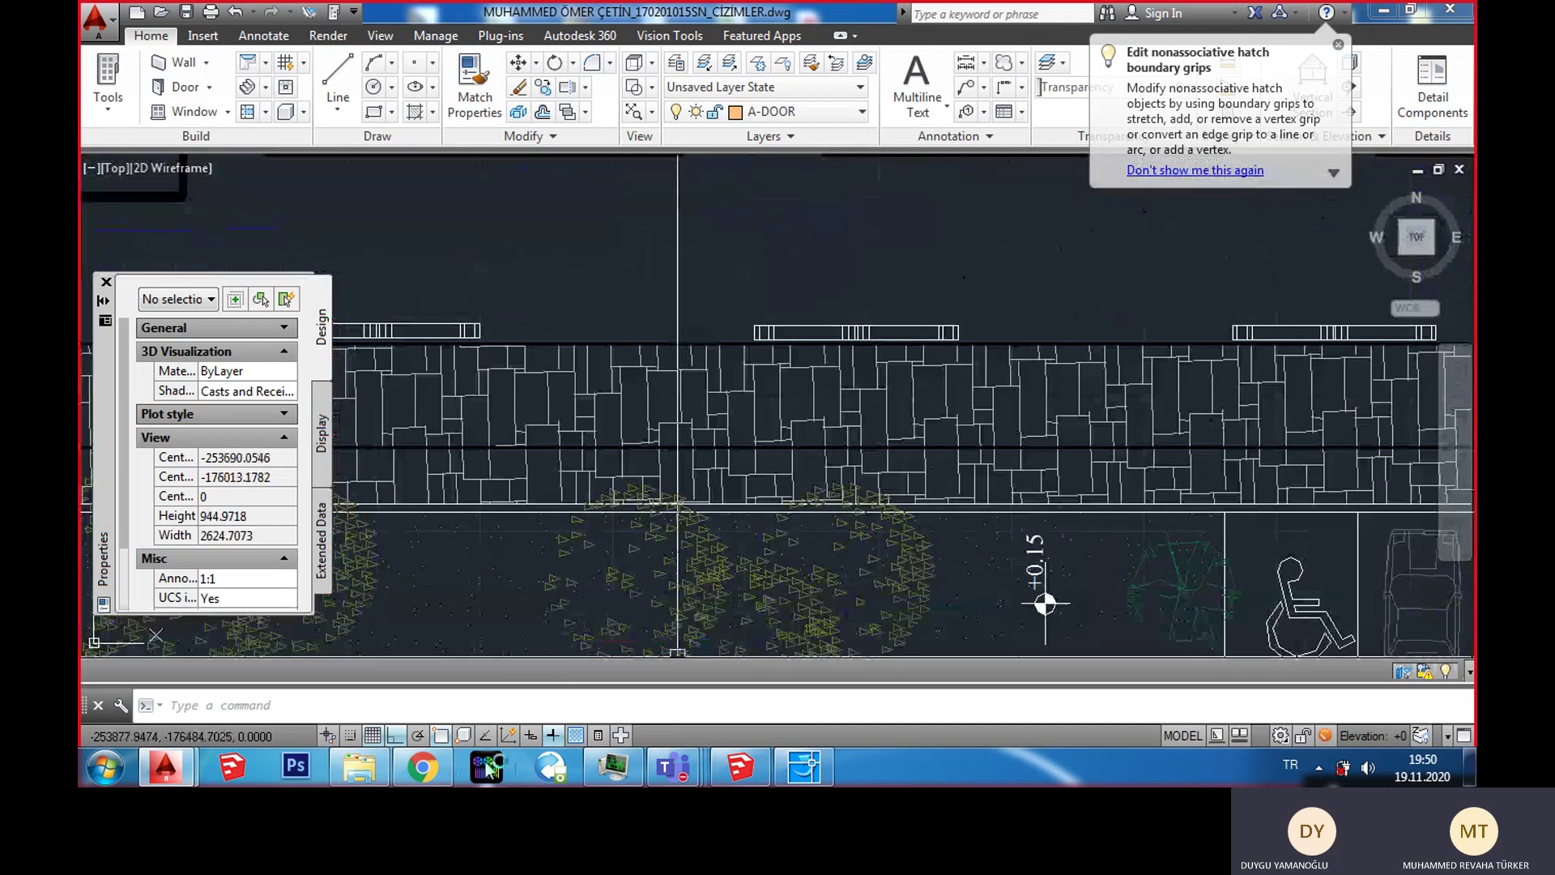
{"action": "left_click", "coordinate": [810, 769]}
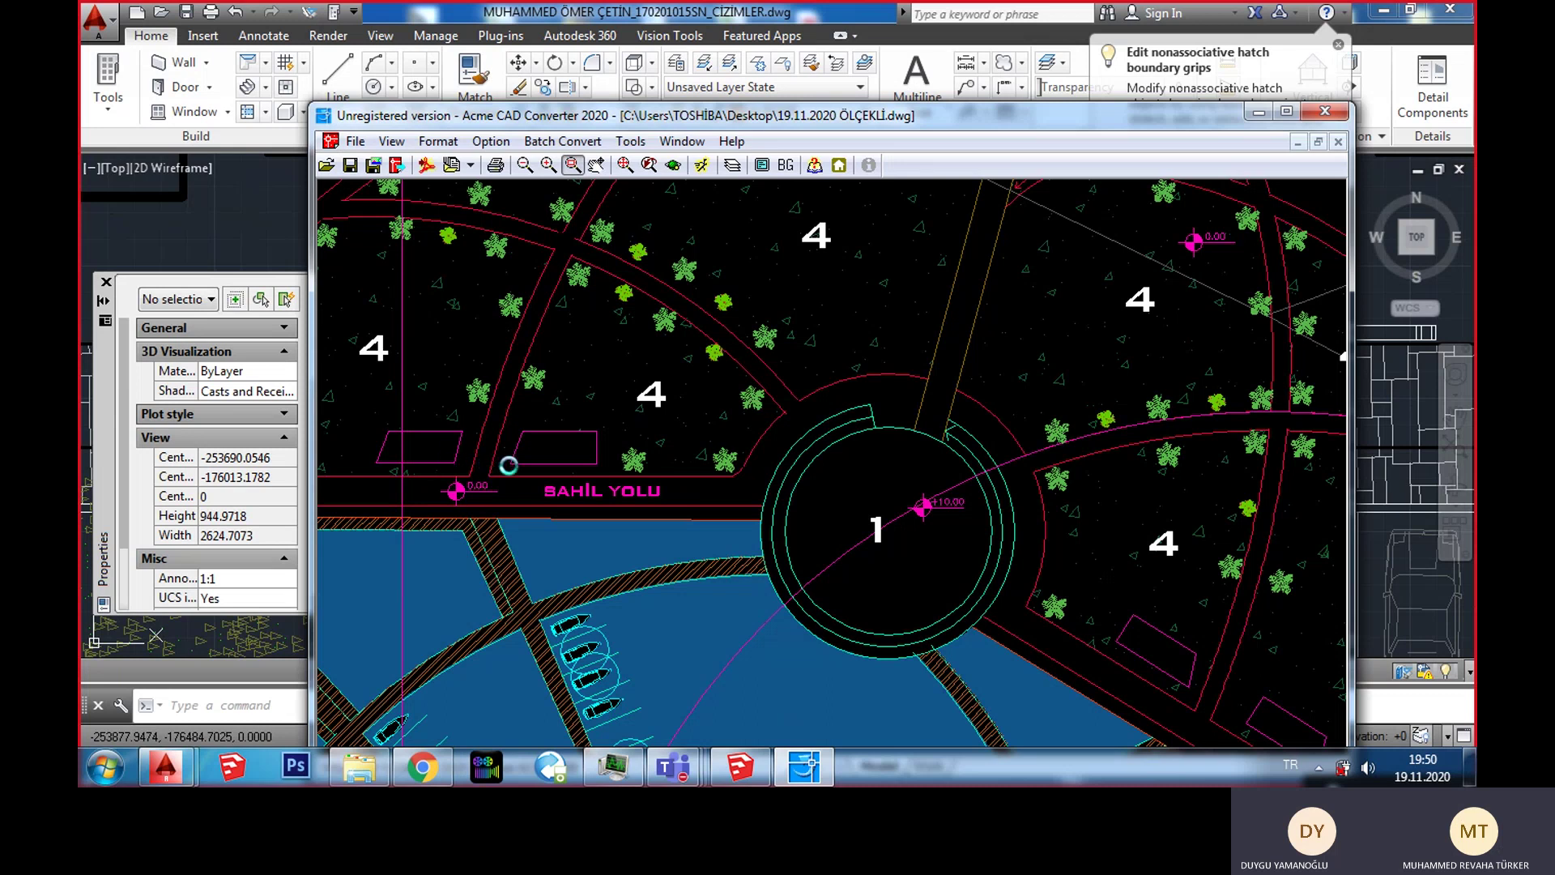
{"action": "scroll", "coordinate": [508, 465], "scroll_direction": "up", "scroll_amount": 2}
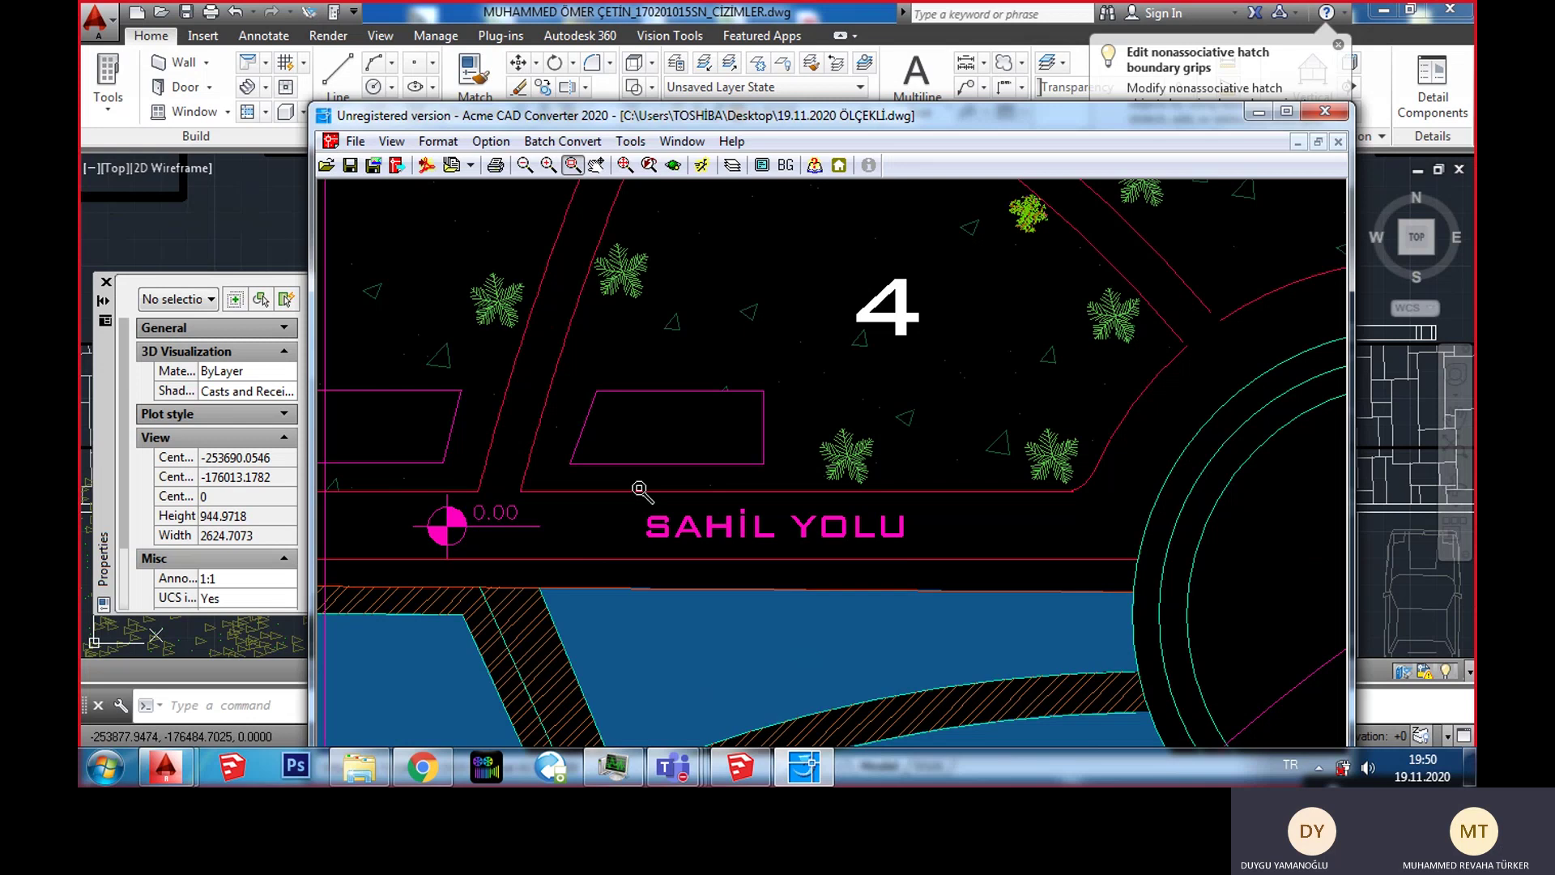
{"action": "left_click", "coordinate": [1257, 111]}
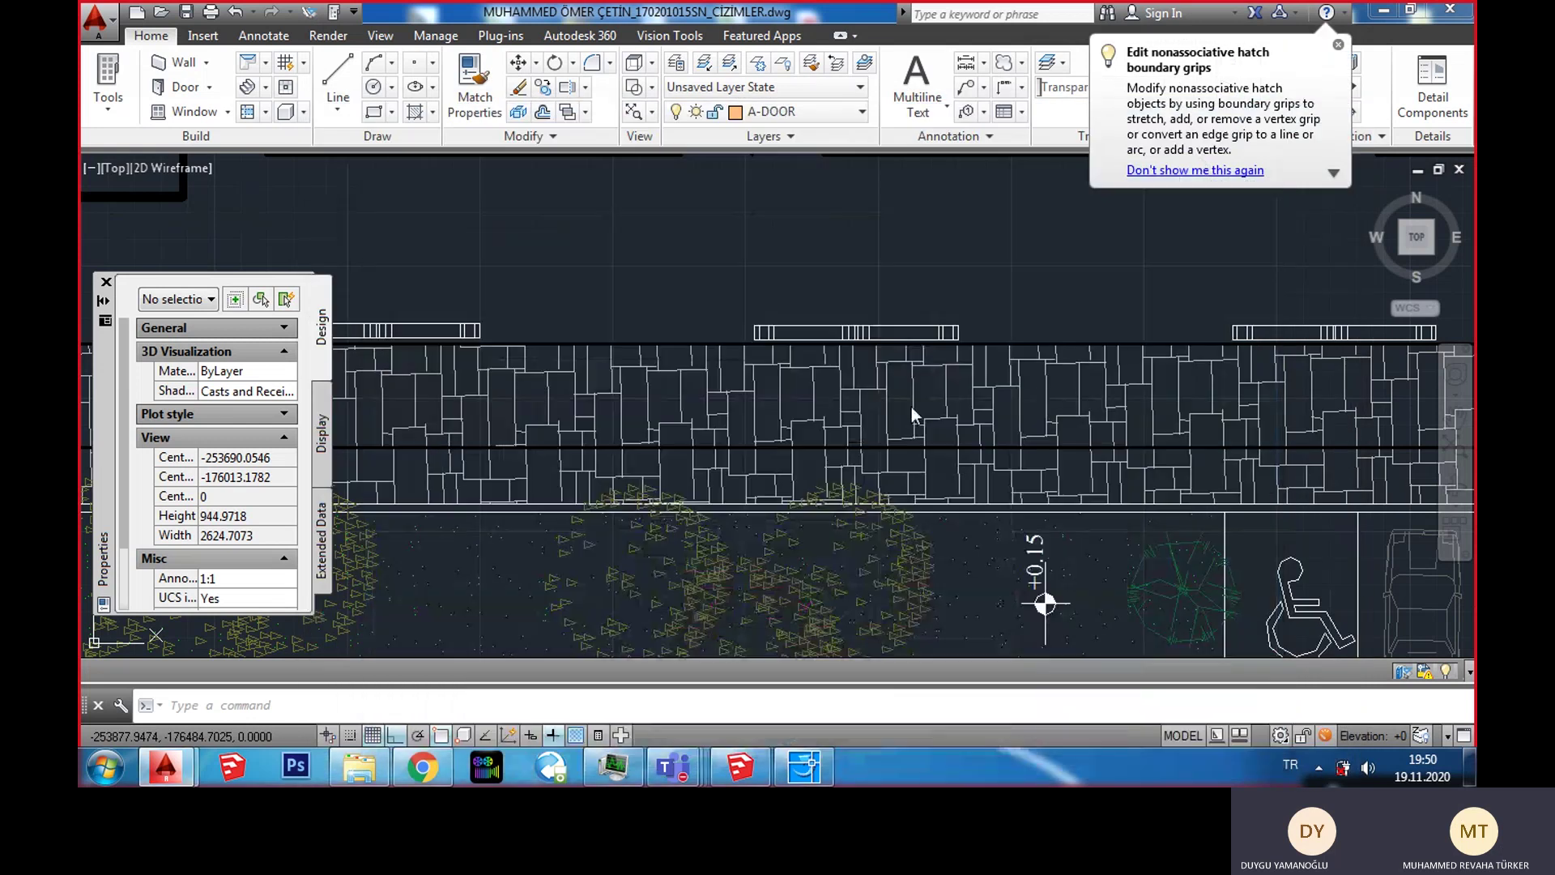
Step: Copy the DİĞER SALONLAR text and paste the copy below the original inside the hall
{"action": "scroll", "coordinate": [943, 518], "scroll_direction": "down", "scroll_amount": 5}
{"action": "scroll", "coordinate": [621, 326], "scroll_direction": "up", "scroll_amount": 5}
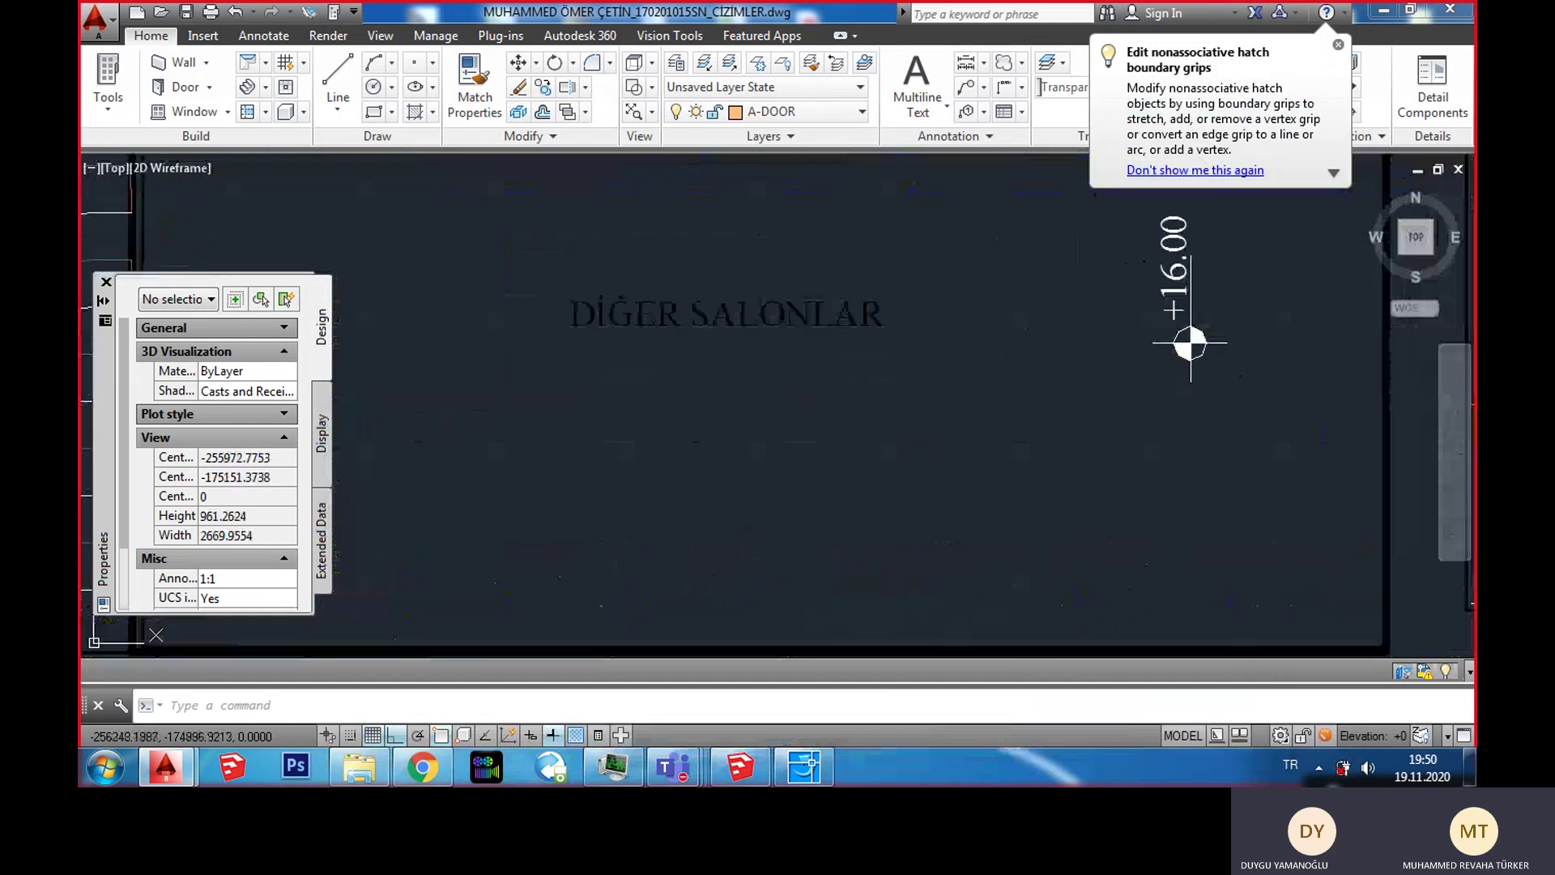
{"action": "left_click", "coordinate": [634, 324]}
{"action": "key", "text": "ctrl+c"}
{"action": "key", "text": "ctrl+v"}
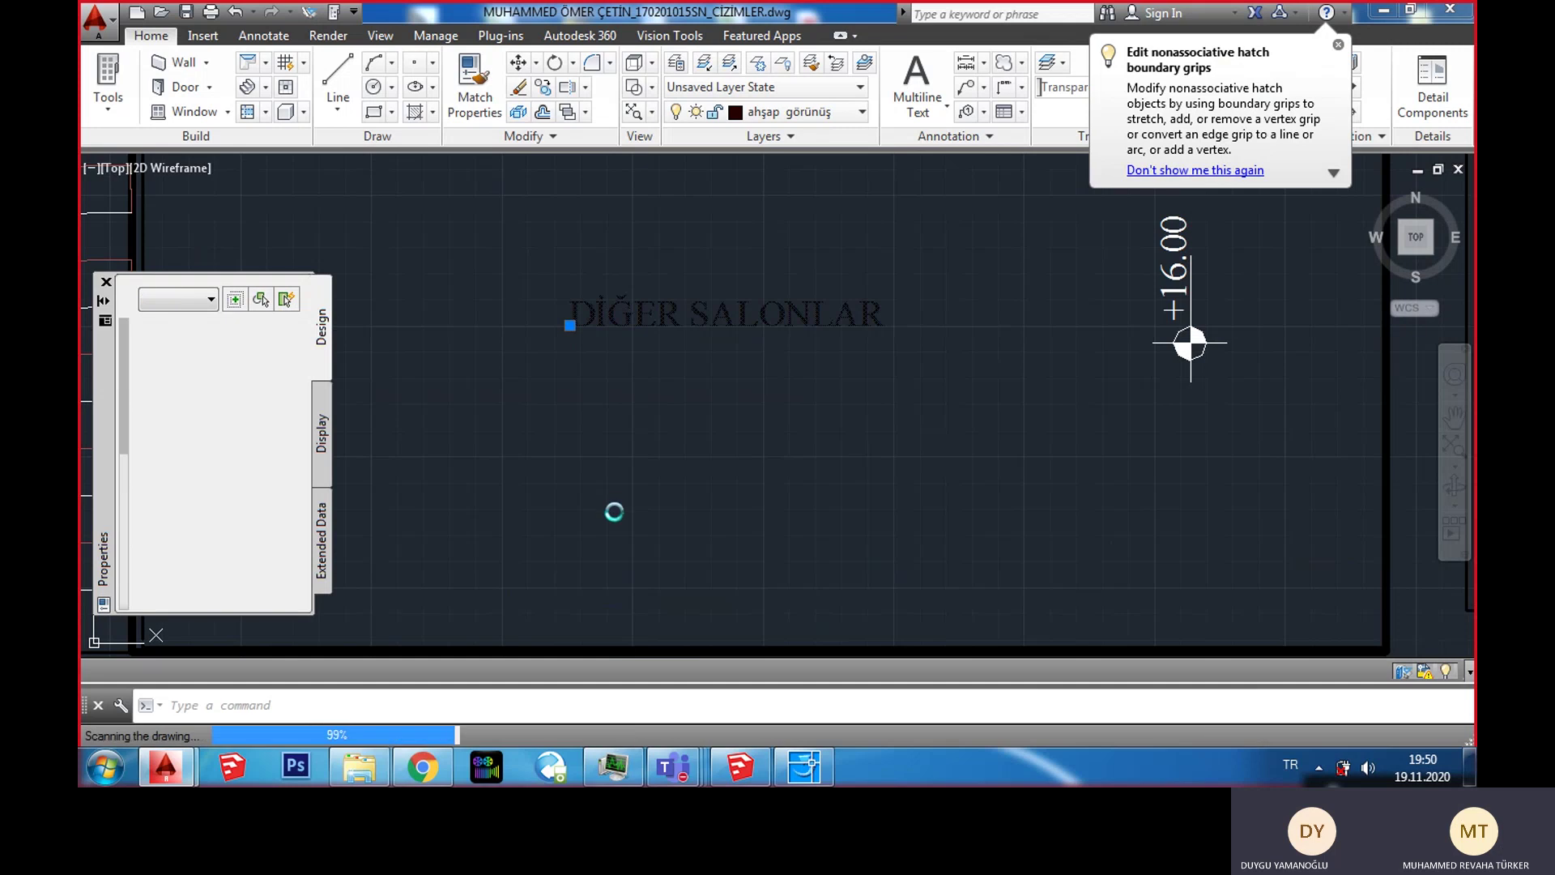
{"action": "left_click", "coordinate": [622, 501]}
Step: Change the wording of the pasted text copy to SAHİL YOLU
{"action": "double_click", "coordinate": [642, 498]}
{"action": "type", "text": "SAHİL YOLU"}
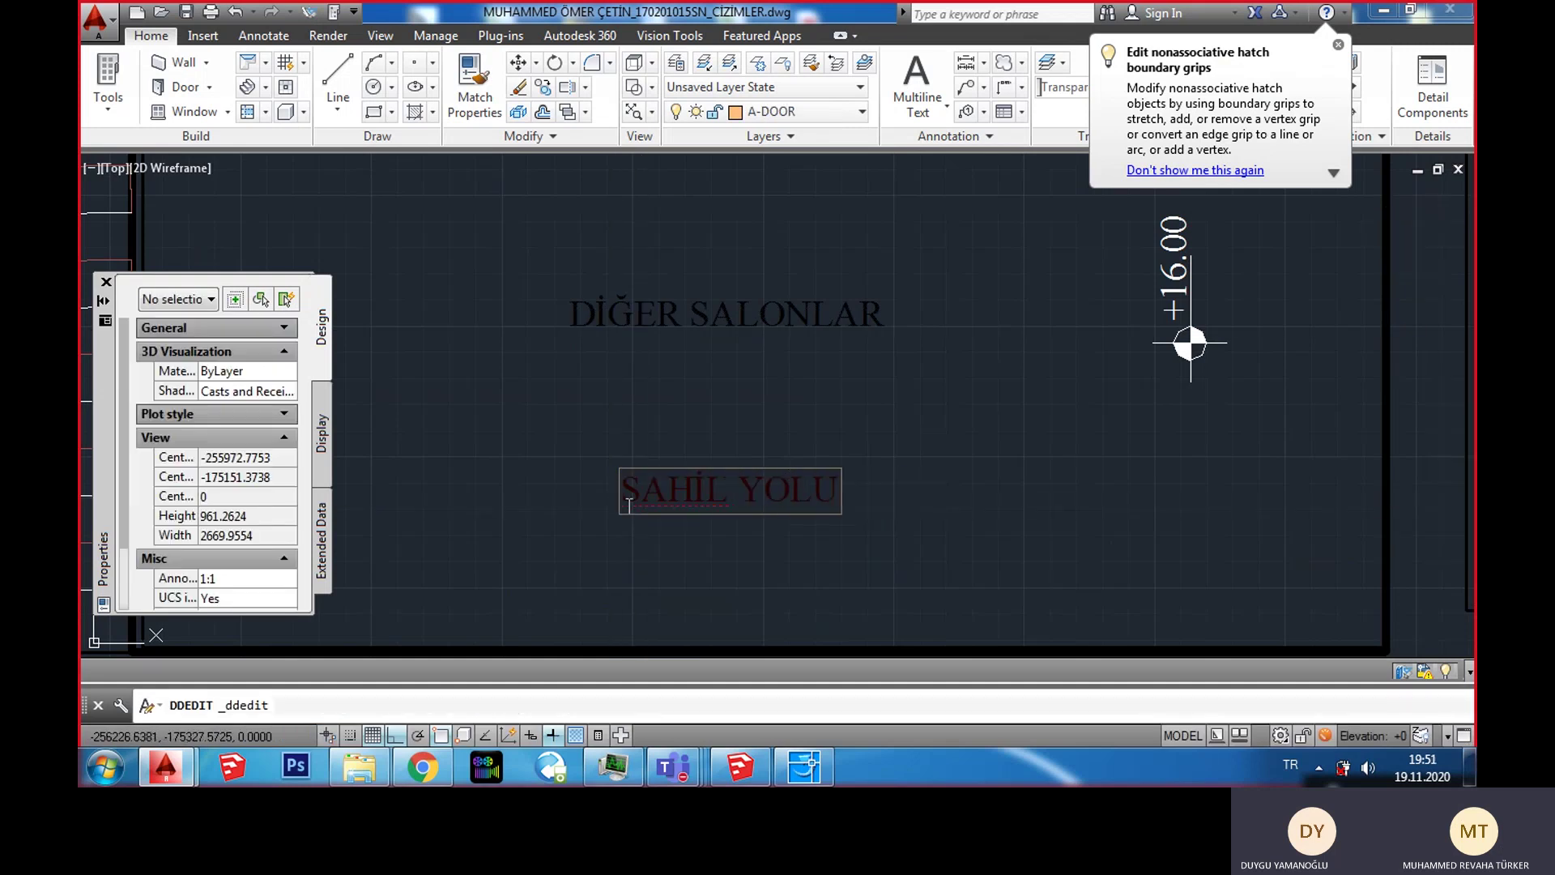
{"action": "left_click", "coordinate": [978, 538]}
{"action": "key", "text": "Escape"}
{"action": "left_click", "coordinate": [833, 500]}
{"action": "key", "text": "Escape"}
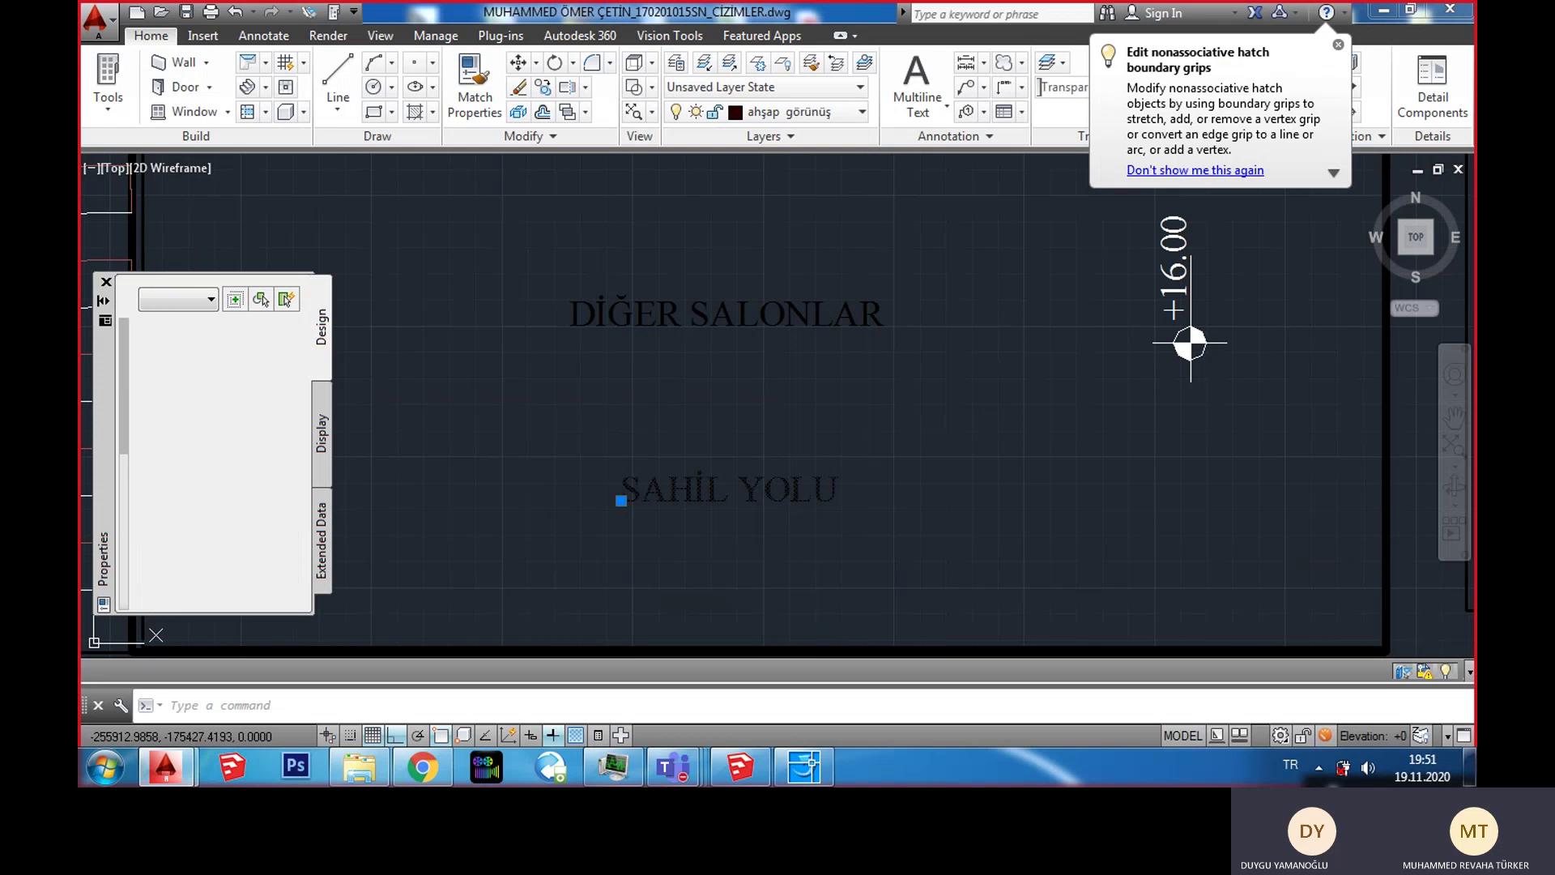
Step: Copy the SAHİL YOLU text and paste the copy just beneath the original inside the hall
{"action": "key", "text": "ctrl+c"}
{"action": "key", "text": "ctrl+v"}
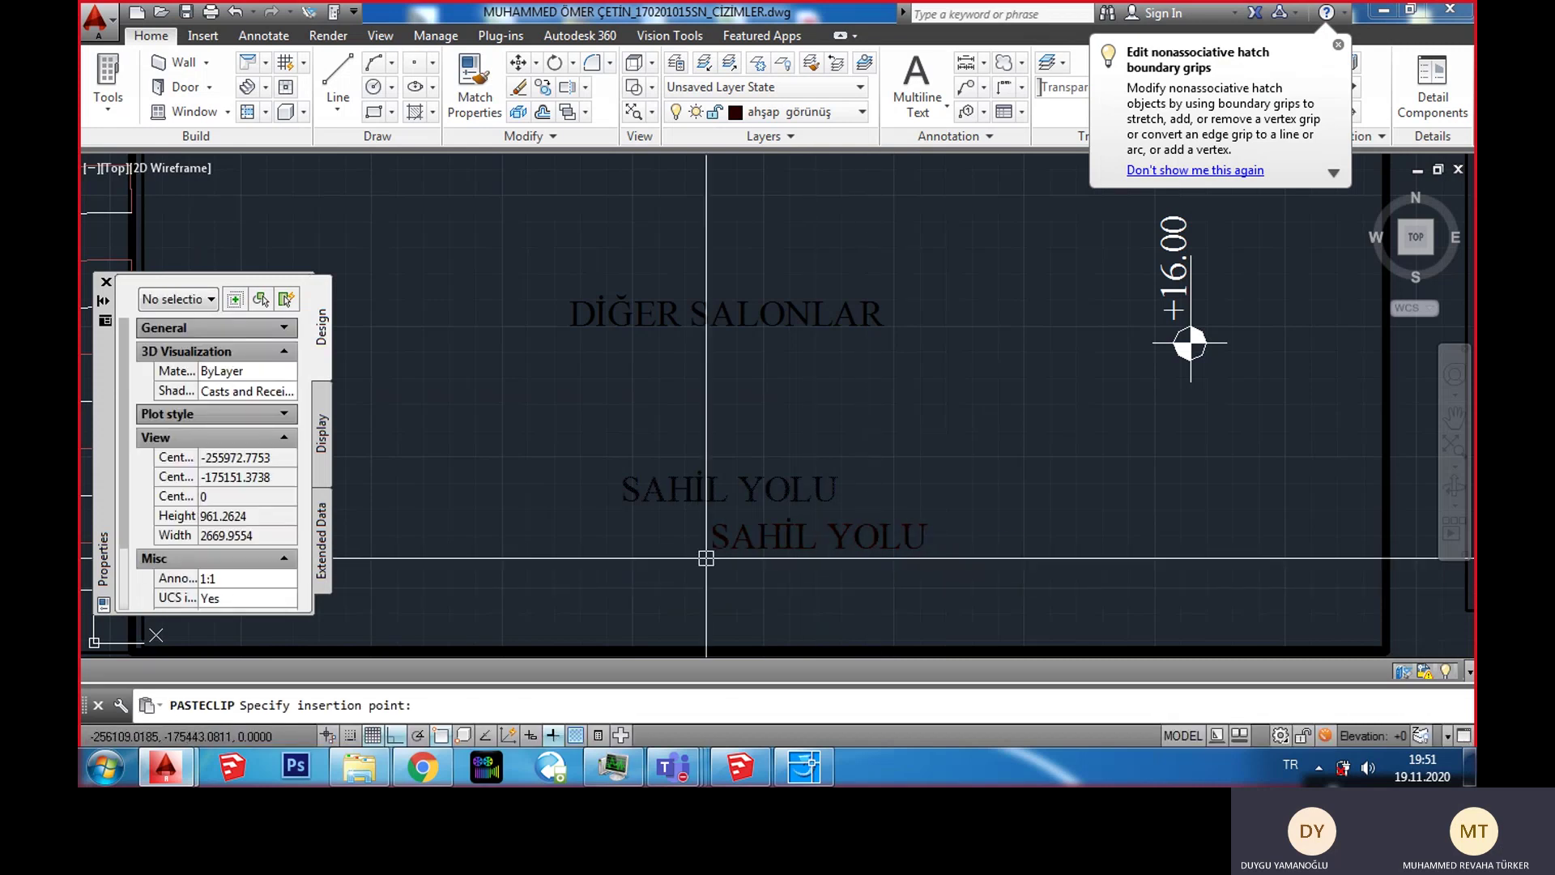
{"action": "left_click", "coordinate": [710, 547]}
Step: Replace the wording of the lower SAHİL YOLU copy with the material note "(X M BAZALT /KİLİT PARKE/MOZAİK"
{"action": "double_click", "coordinate": [779, 546]}
{"action": "key", "text": "BackSpace"}
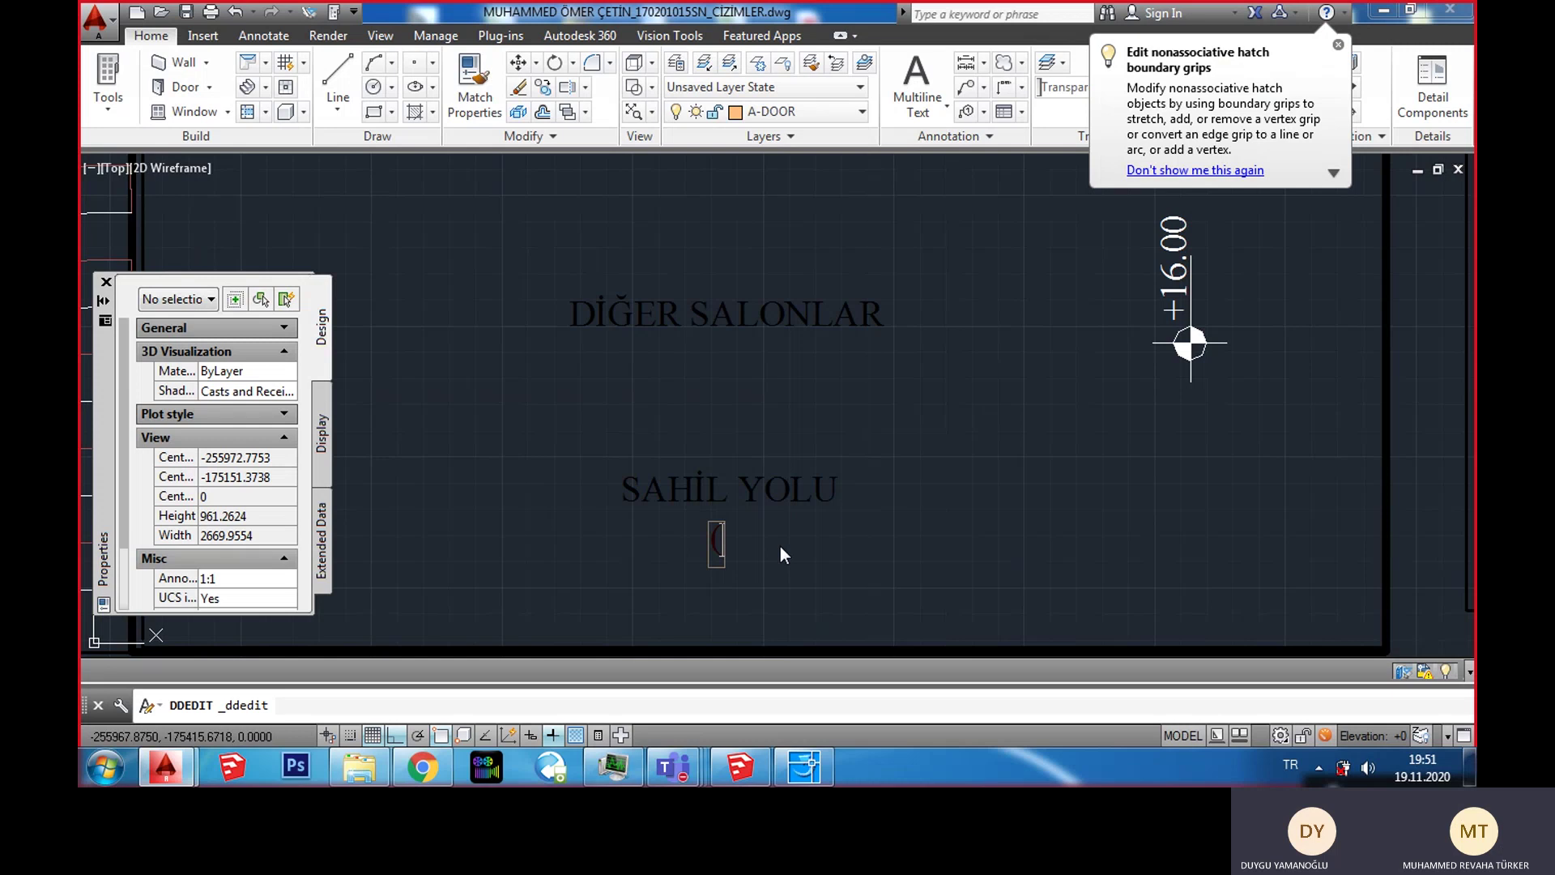
{"action": "type", "text": "(X"}
{"action": "key", "text": "BackSpace"}
{"action": "type", "text": "("}
{"action": "key", "text": "BackSpace"}
{"action": "type", "text": "BAZALT"}
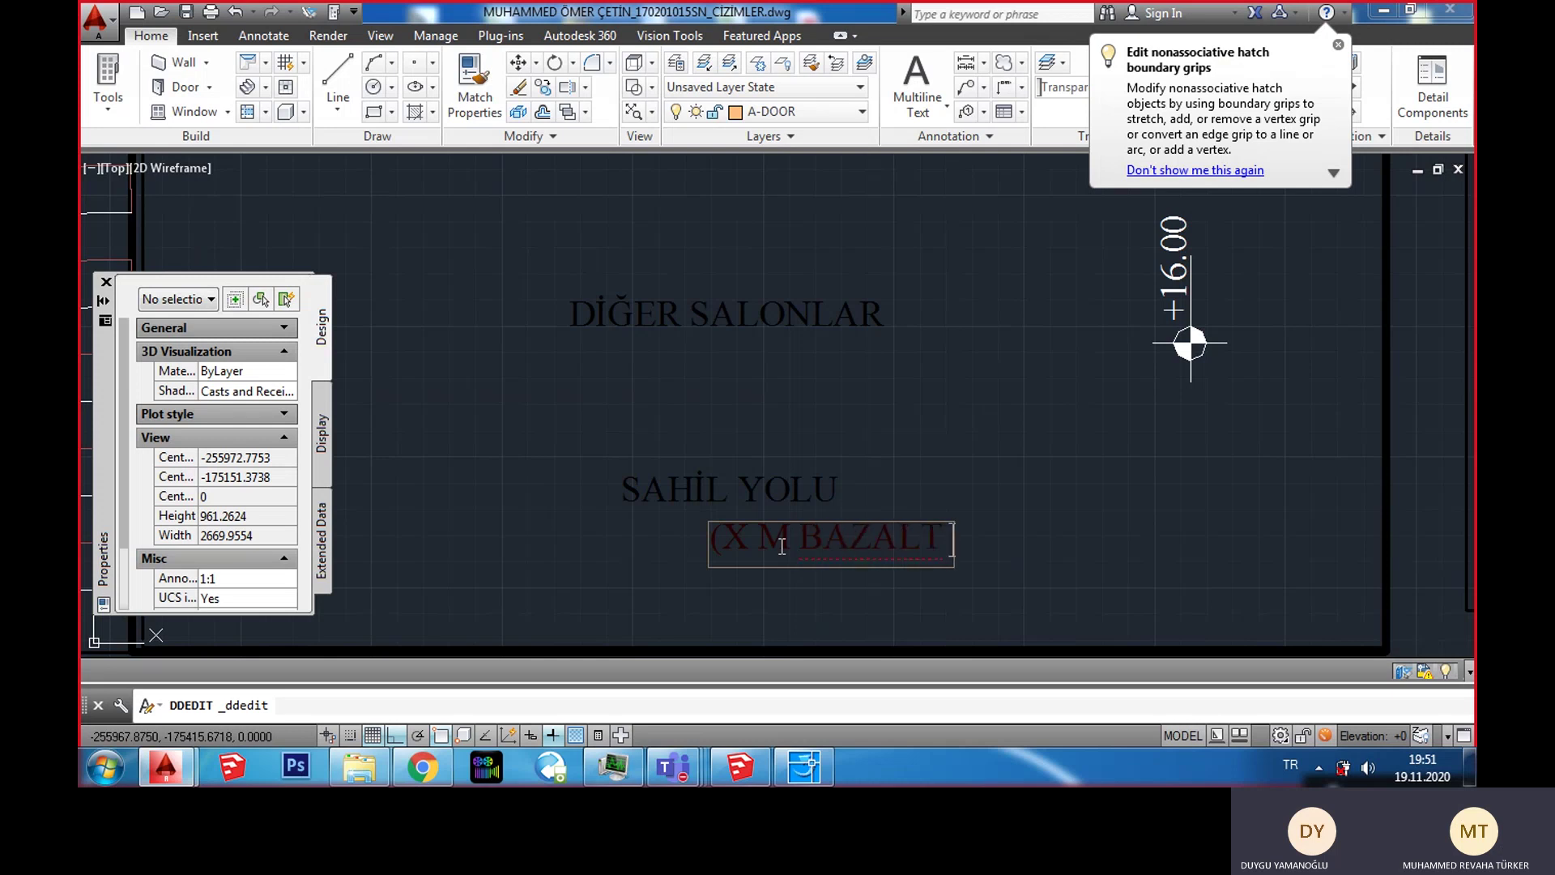
{"action": "type", "text": " TAŞ"}
{"action": "key", "text": "BackSpace"}
{"action": "key", "text": "BackSpace"}
{"action": "key", "text": "BackSpace"}
{"action": "type", "text": "/KİLİT"}
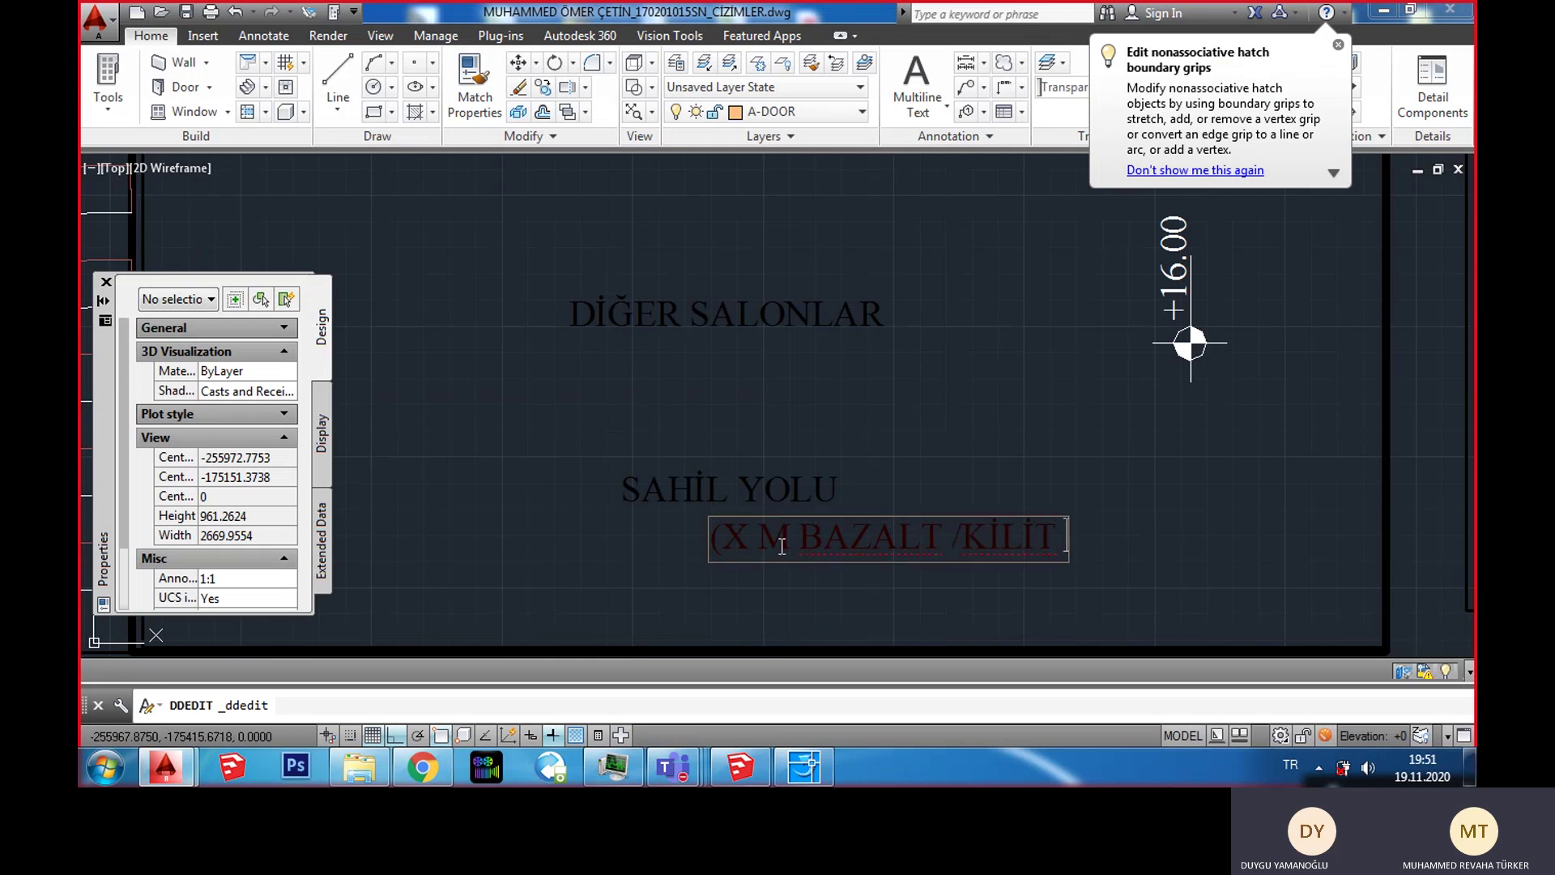
{"action": "type", "text": " PARKE/MAZİK"}
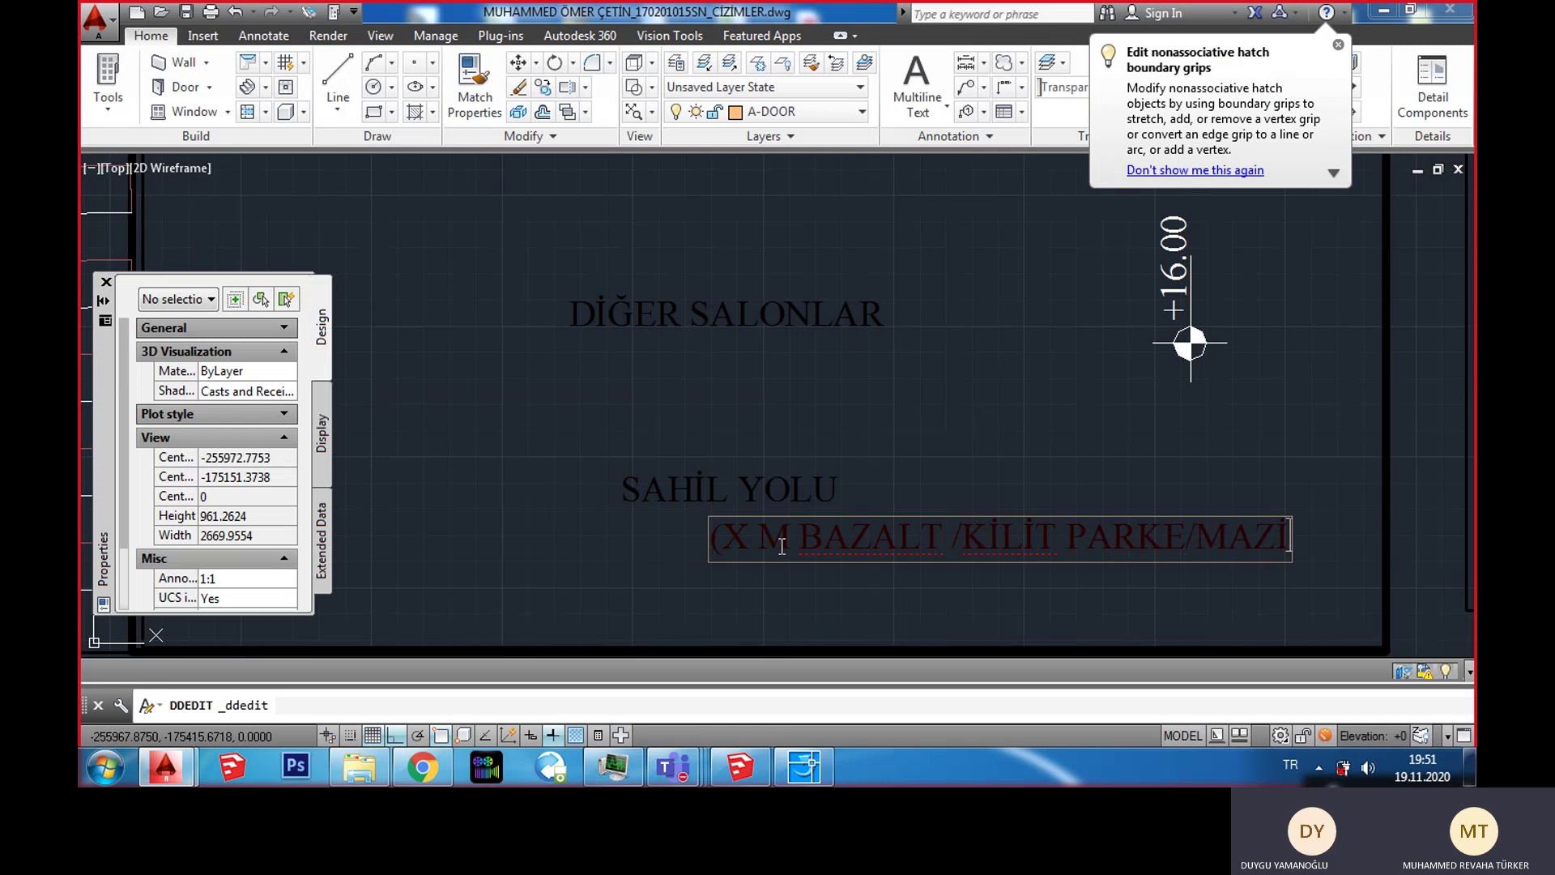
{"action": "key", "text": "BackSpace"}
{"action": "key", "text": "BackSpace"}
{"action": "key", "text": "BackSpace"}
{"action": "key", "text": "BackSpace"}
{"action": "type", "text": "OZAİK"}
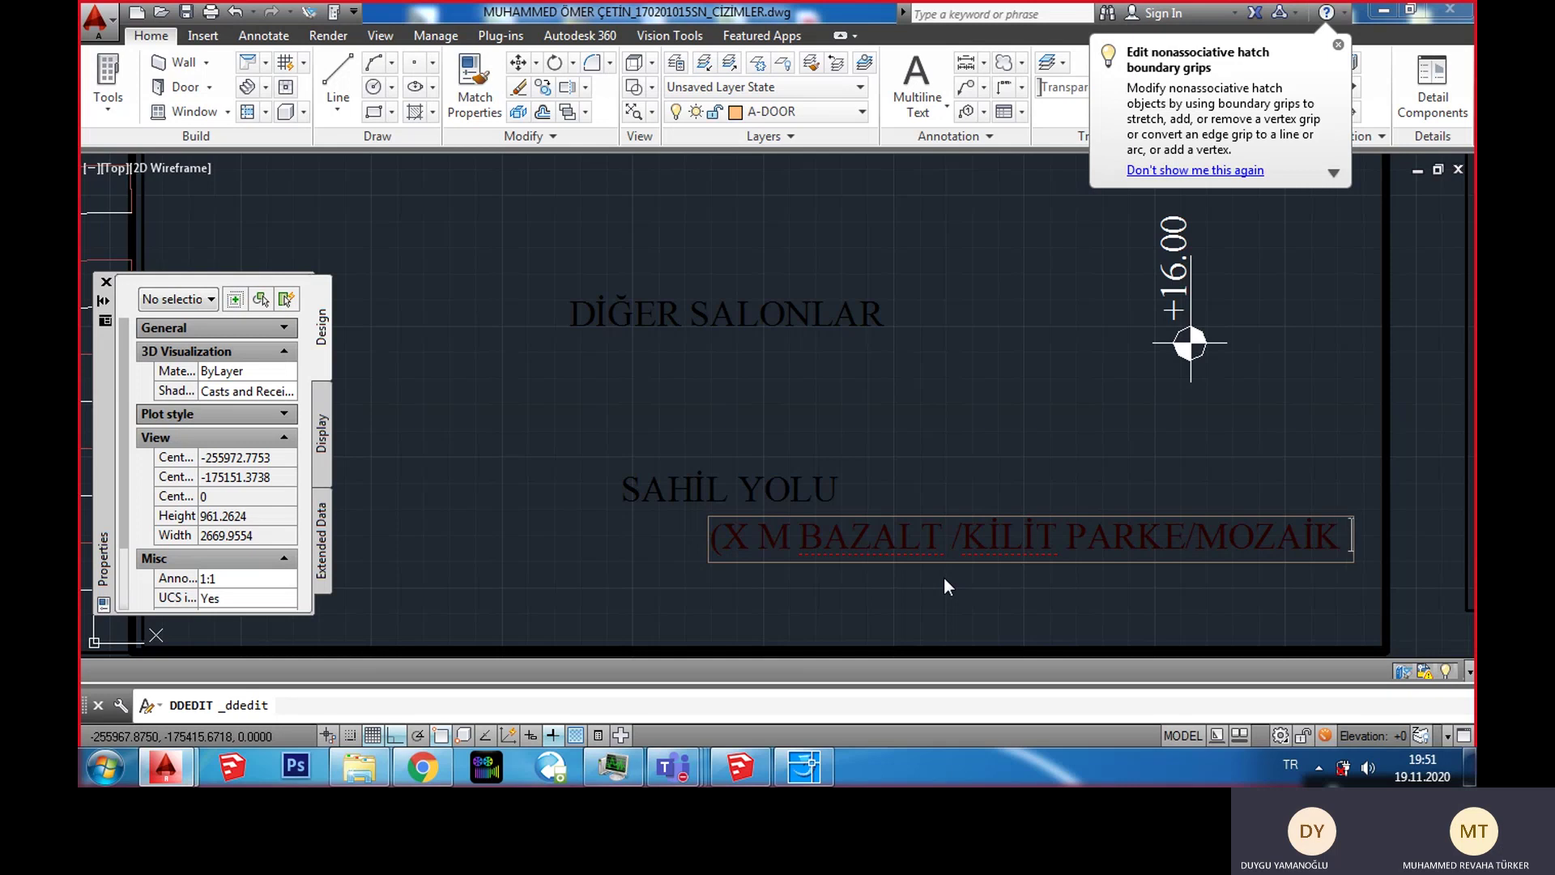
Step: Append the size placeholder "(ENXBOYXYUK)" to the material note and finish editing the text
{"action": "type", "text": "(ENX"}
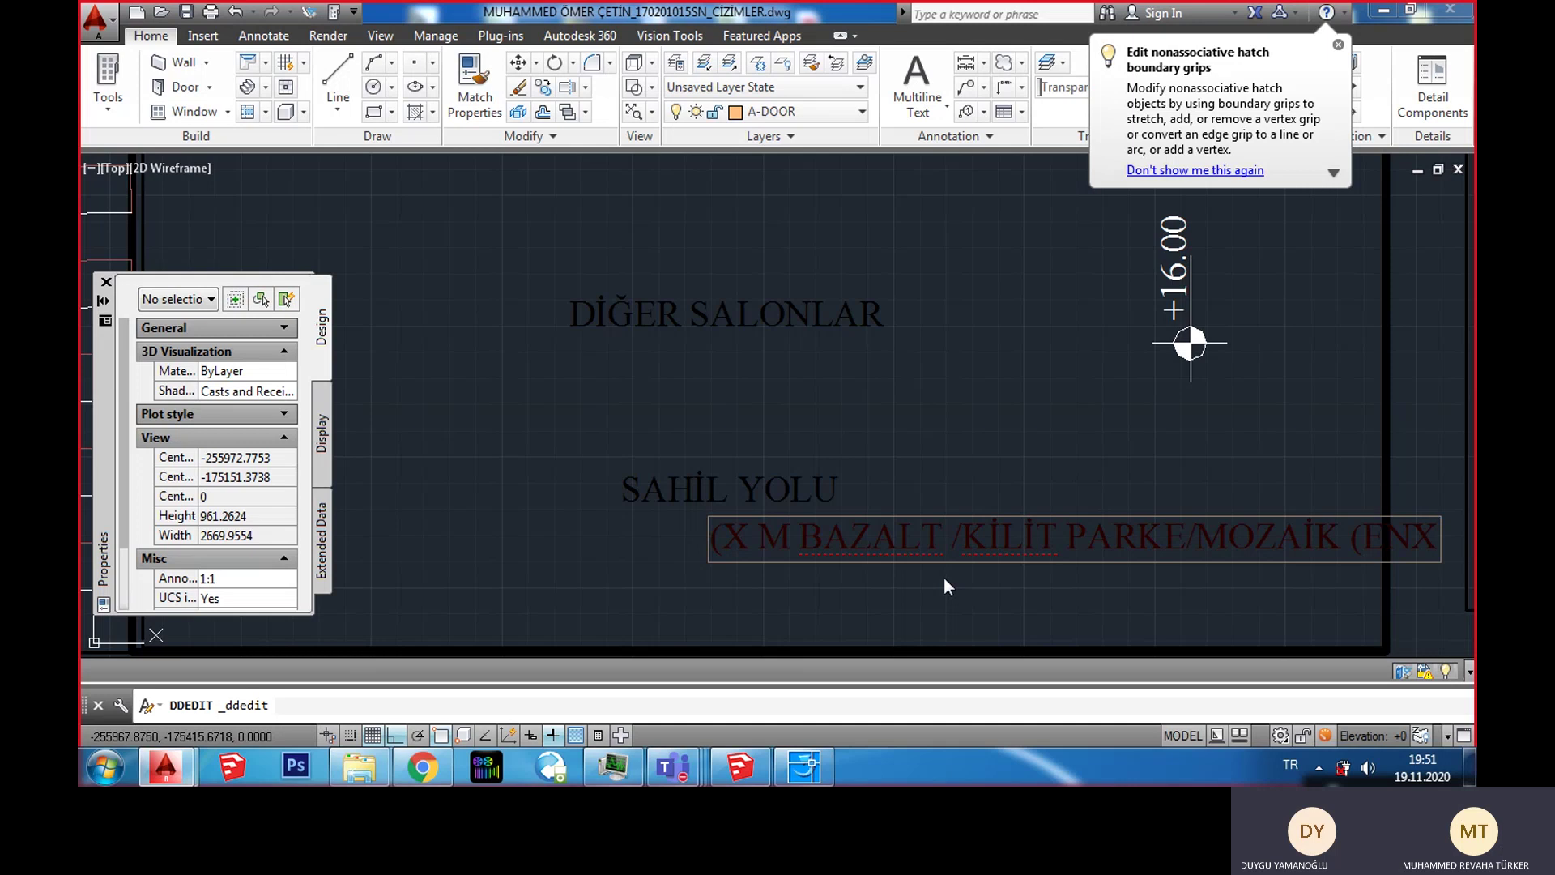
{"action": "type", "text": "BOYX"}
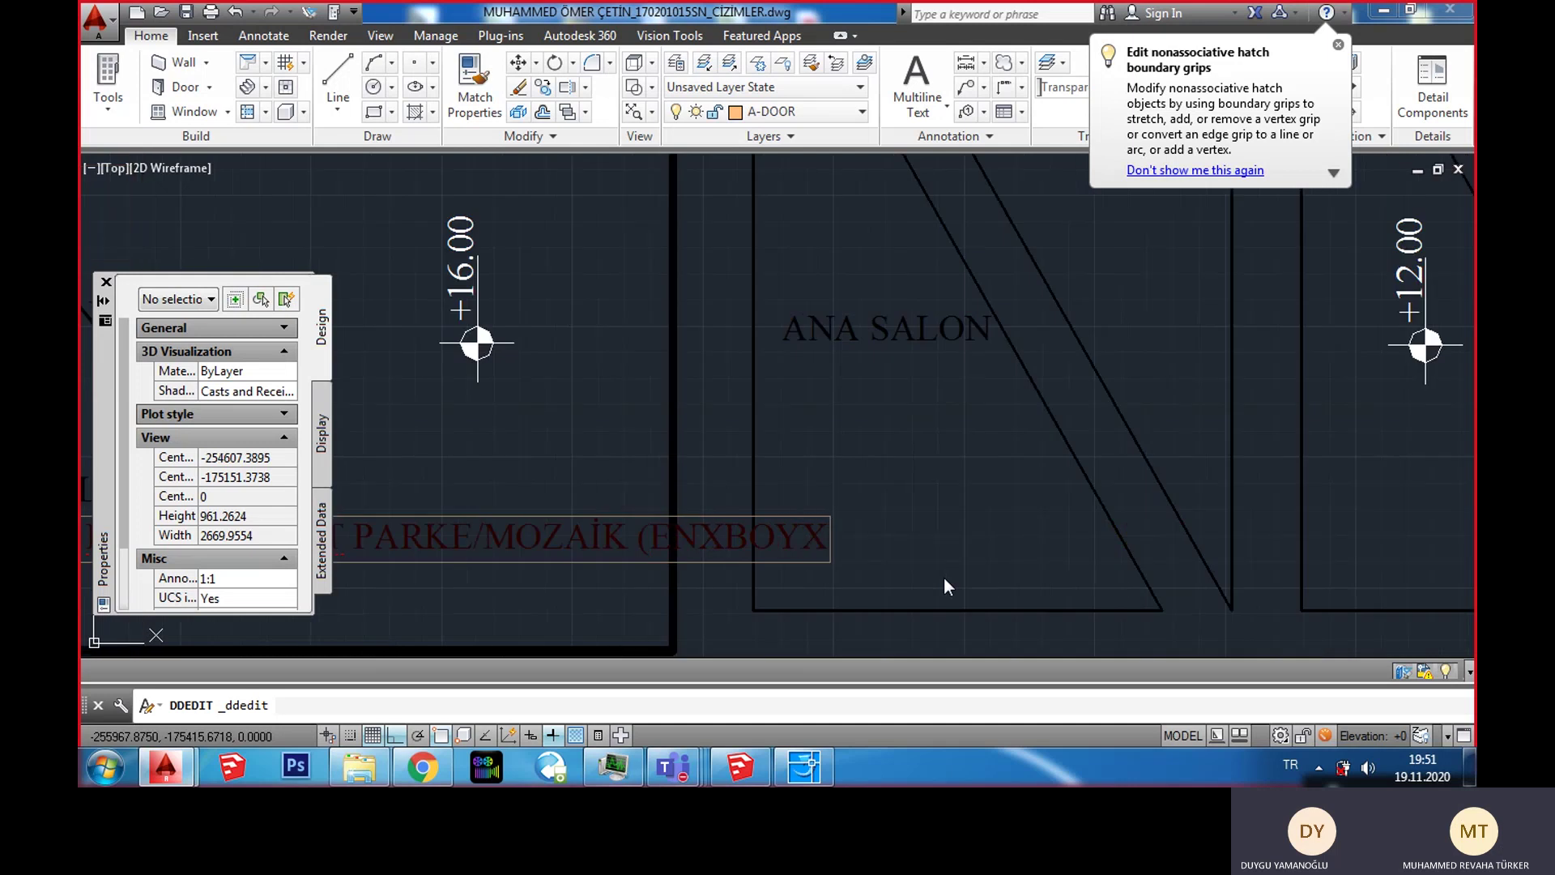
{"action": "type", "text": "YUK)"}
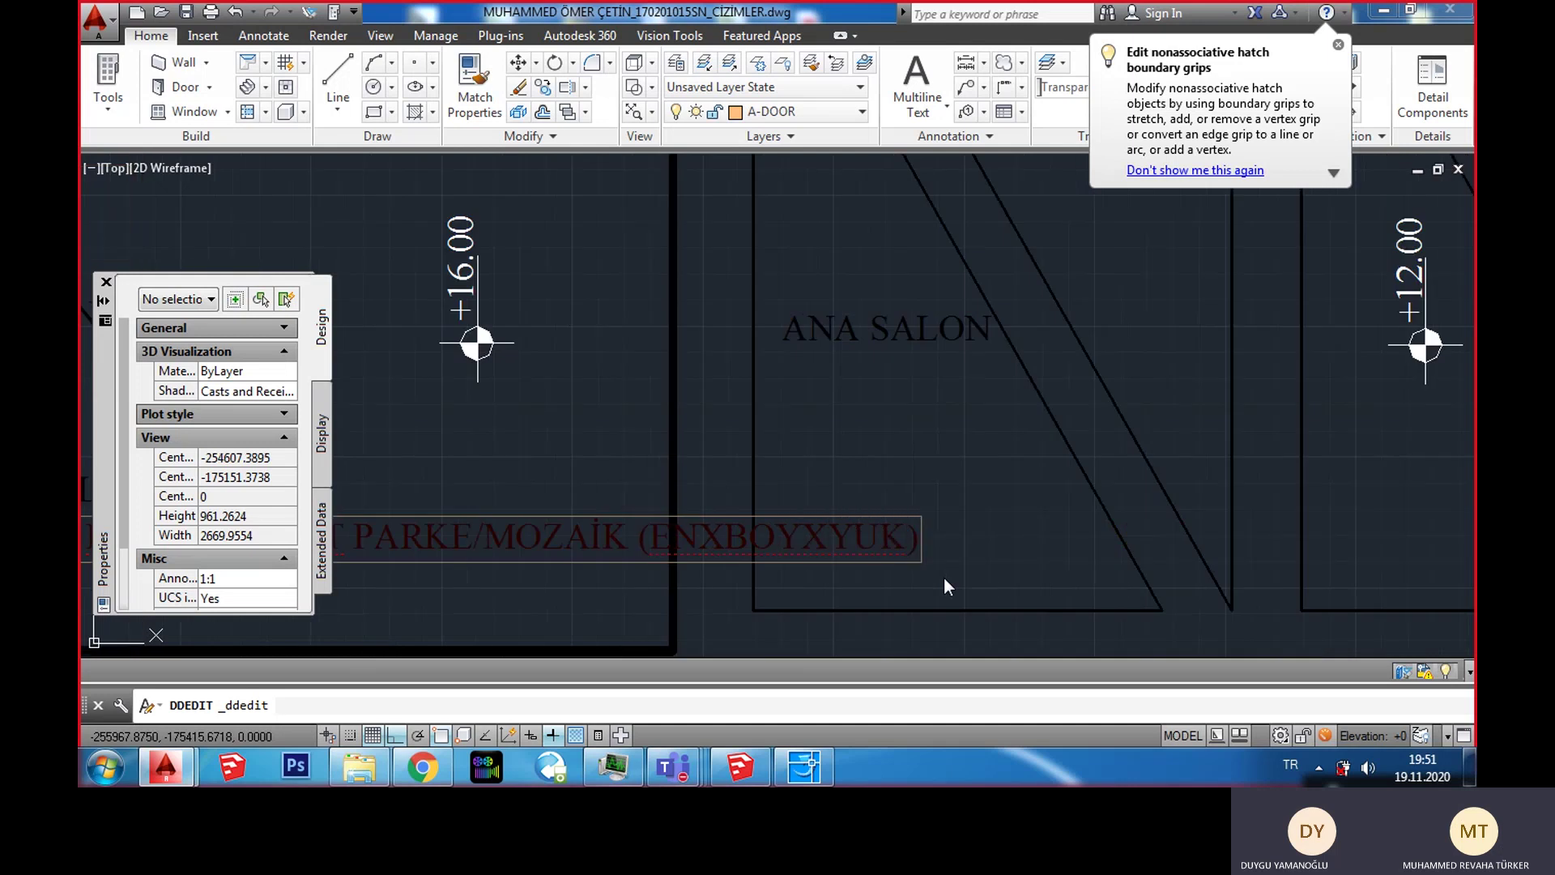
{"action": "left_click", "coordinate": [975, 549]}
{"action": "scroll", "coordinate": [674, 529], "scroll_direction": "down", "scroll_amount": 2}
{"action": "key", "text": "Escape"}
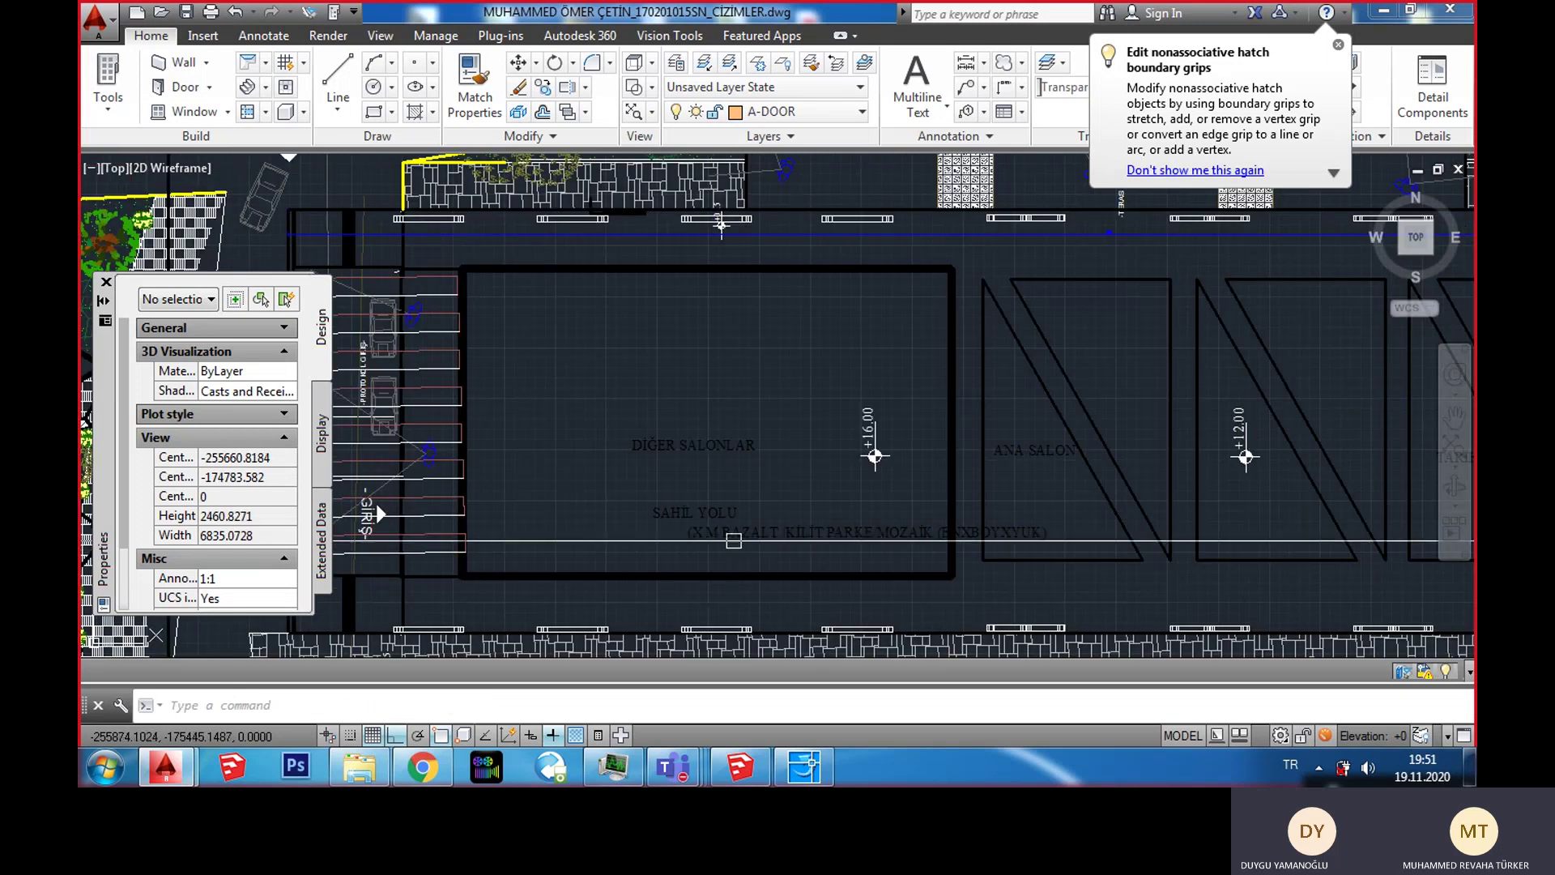
Step: Cut the material note and paste it further left beneath SAHİL YOLU, within the hall outline
{"action": "left_click", "coordinate": [733, 535]}
{"action": "key", "text": "Escape"}
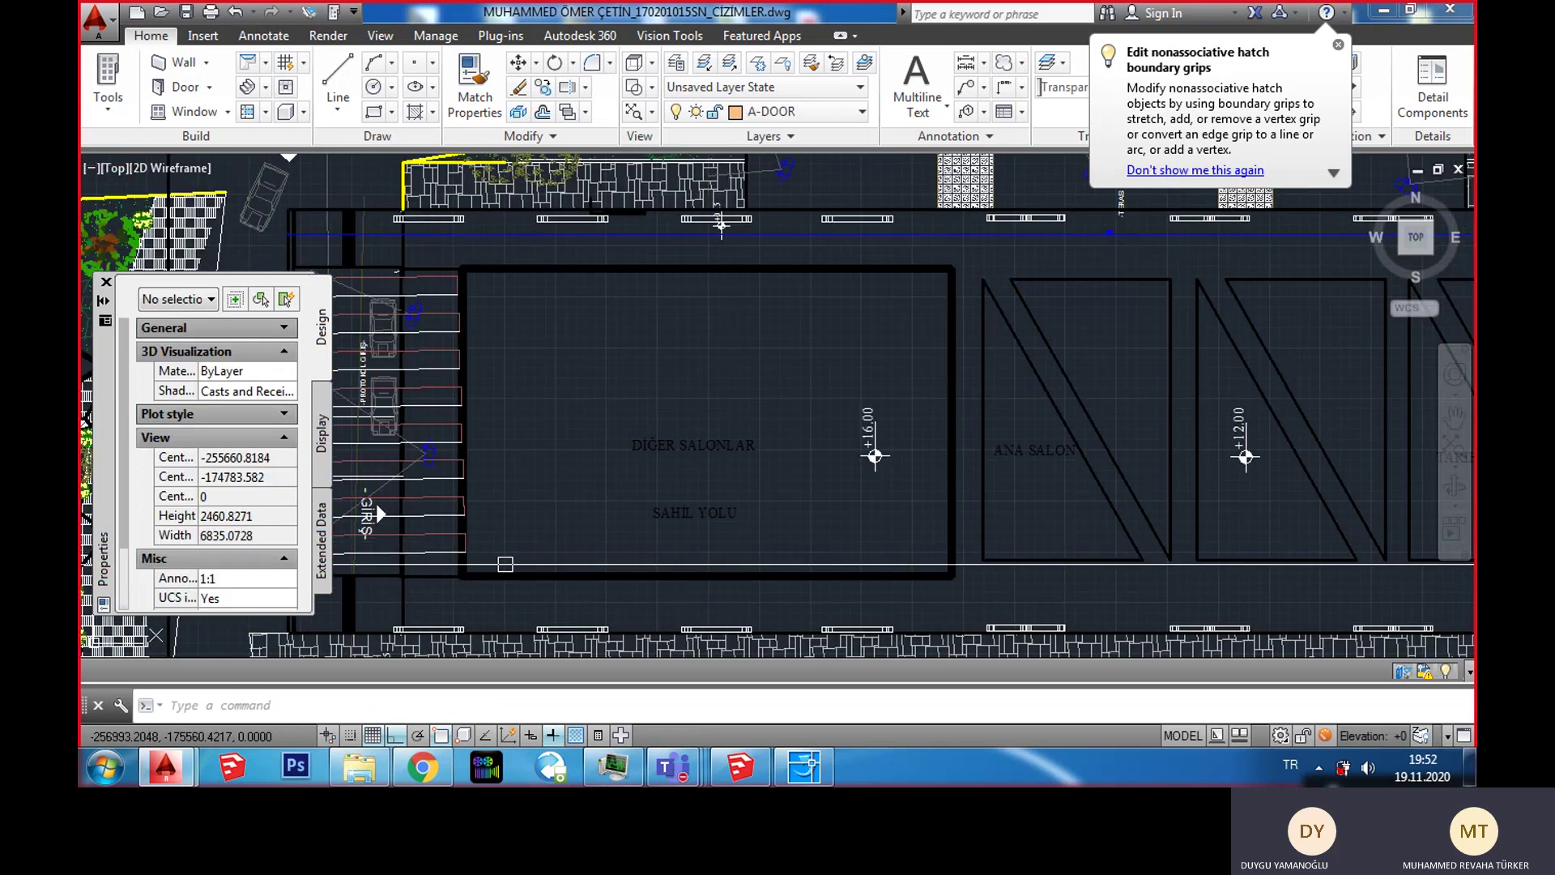
{"action": "key", "text": "ctrl+v"}
{"action": "left_click", "coordinate": [522, 540]}
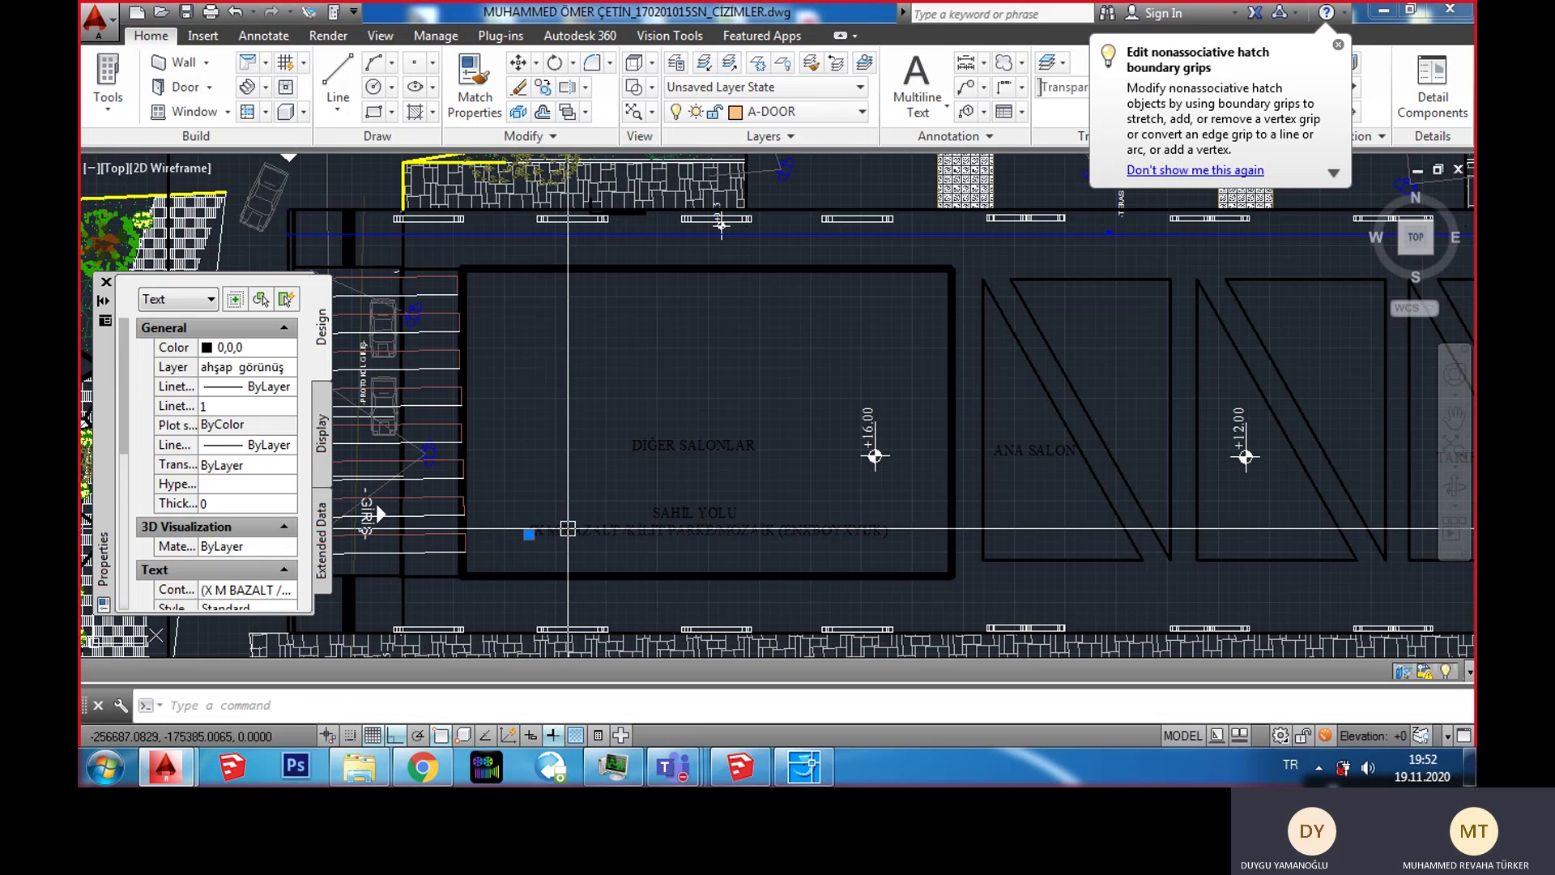
Step: Scale the material note by a factor of 1/3 about the start of its text
{"action": "type", "text": "sc"}
{"action": "key", "text": "Return"}
{"action": "scroll", "coordinate": [567, 546], "scroll_direction": "up", "scroll_amount": 2}
{"action": "scroll", "coordinate": [567, 549], "scroll_direction": "up", "scroll_amount": 1}
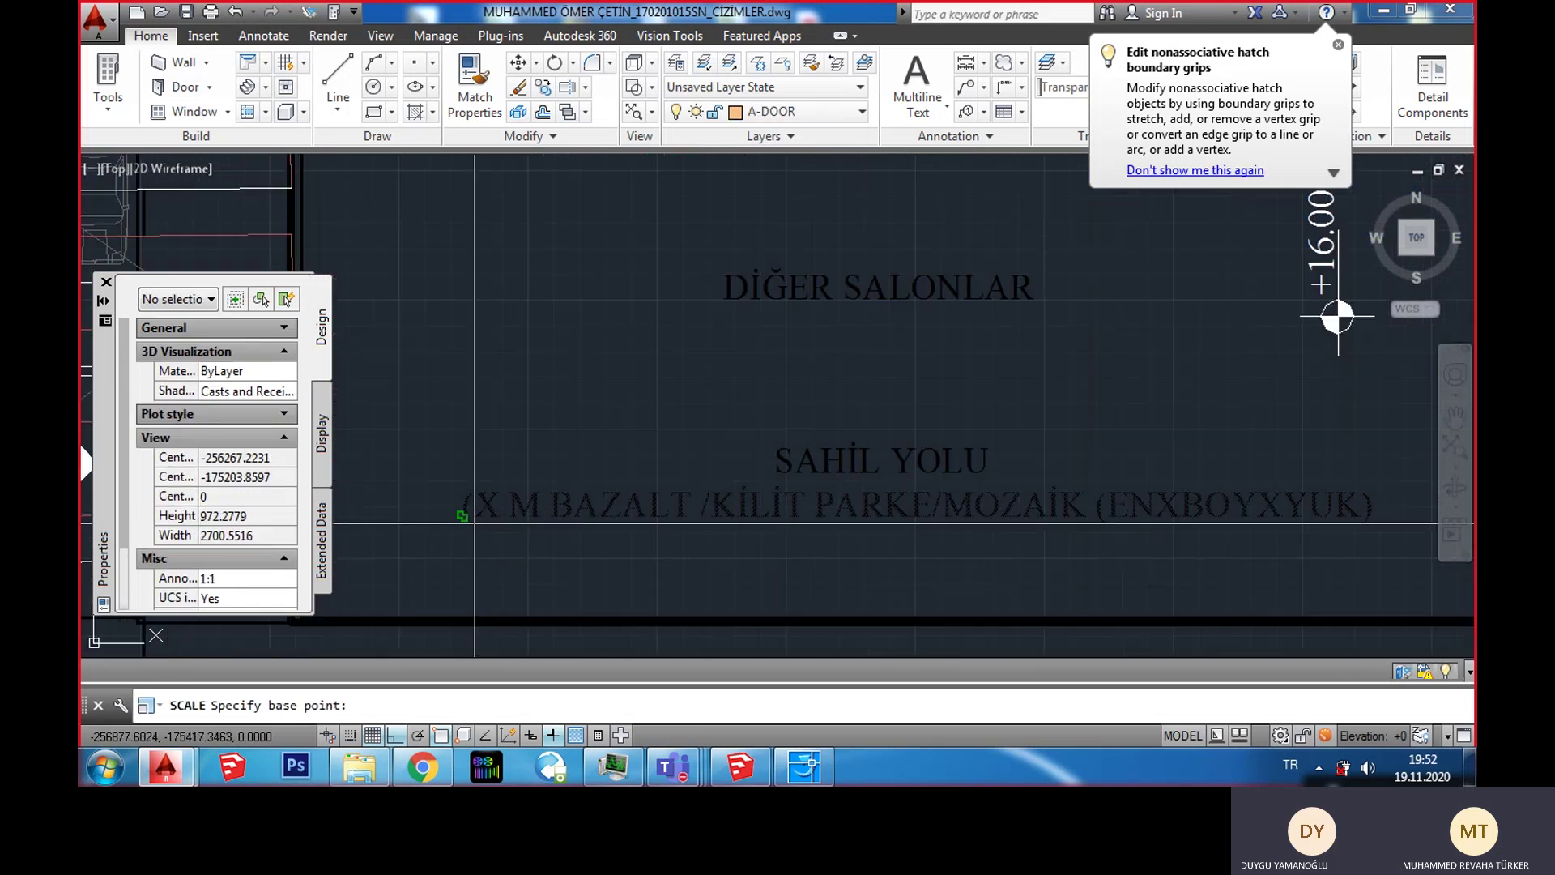
{"action": "left_click", "coordinate": [468, 518]}
{"action": "type", "text": "1/3"}
{"action": "key", "text": "Return"}
Step: Cut the reduced material note and paste it roughly centred directly under the SAHİL YOLU text
{"action": "left_click", "coordinate": [649, 485]}
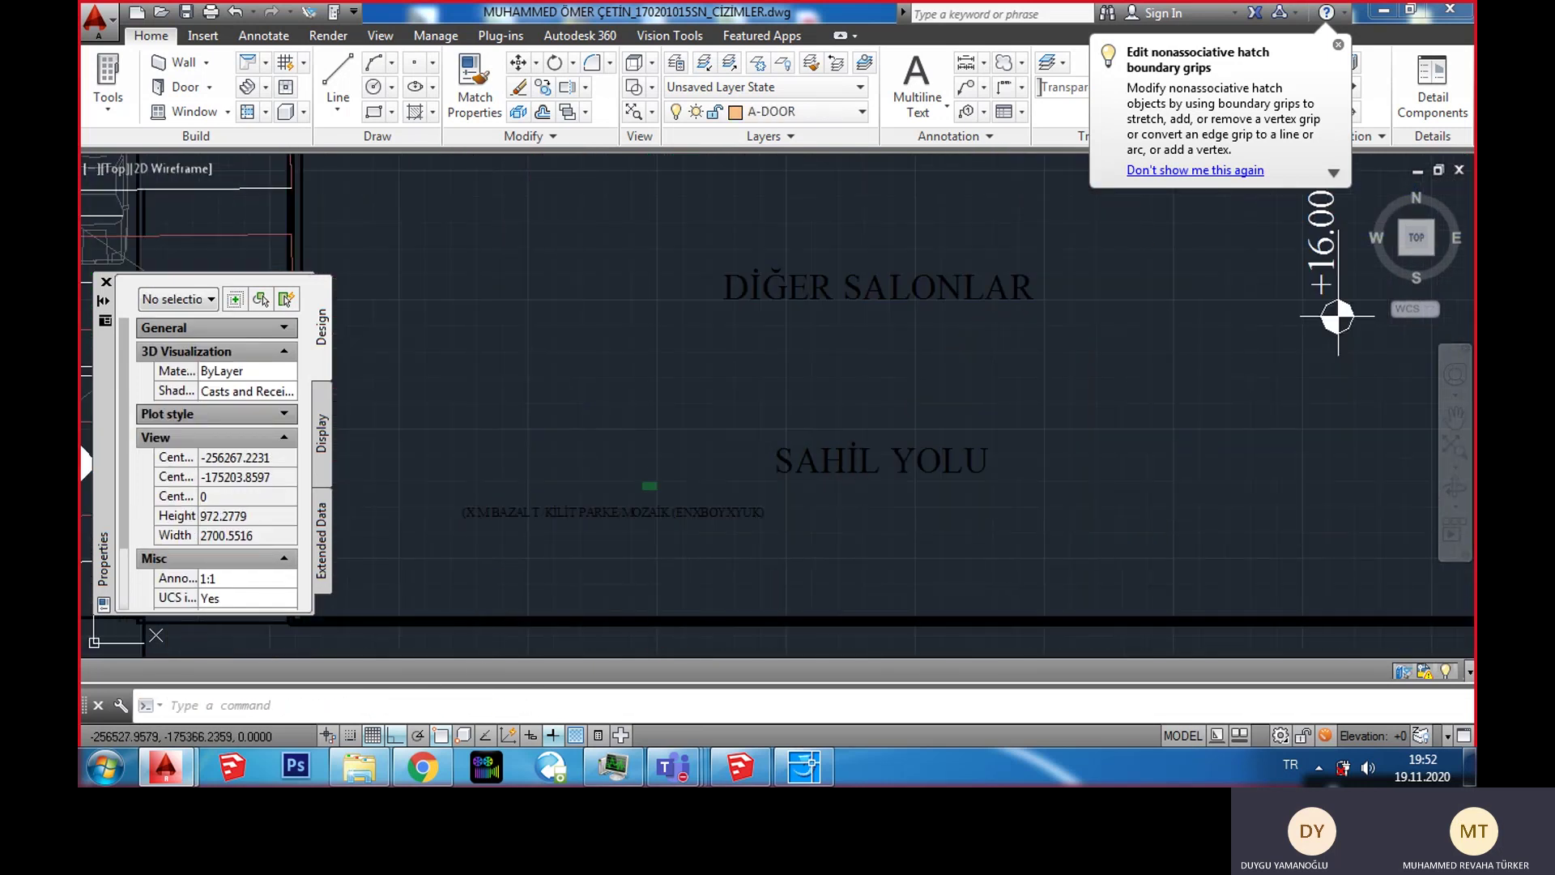
{"action": "left_click", "coordinate": [575, 531]}
{"action": "key", "text": "ctrl+x"}
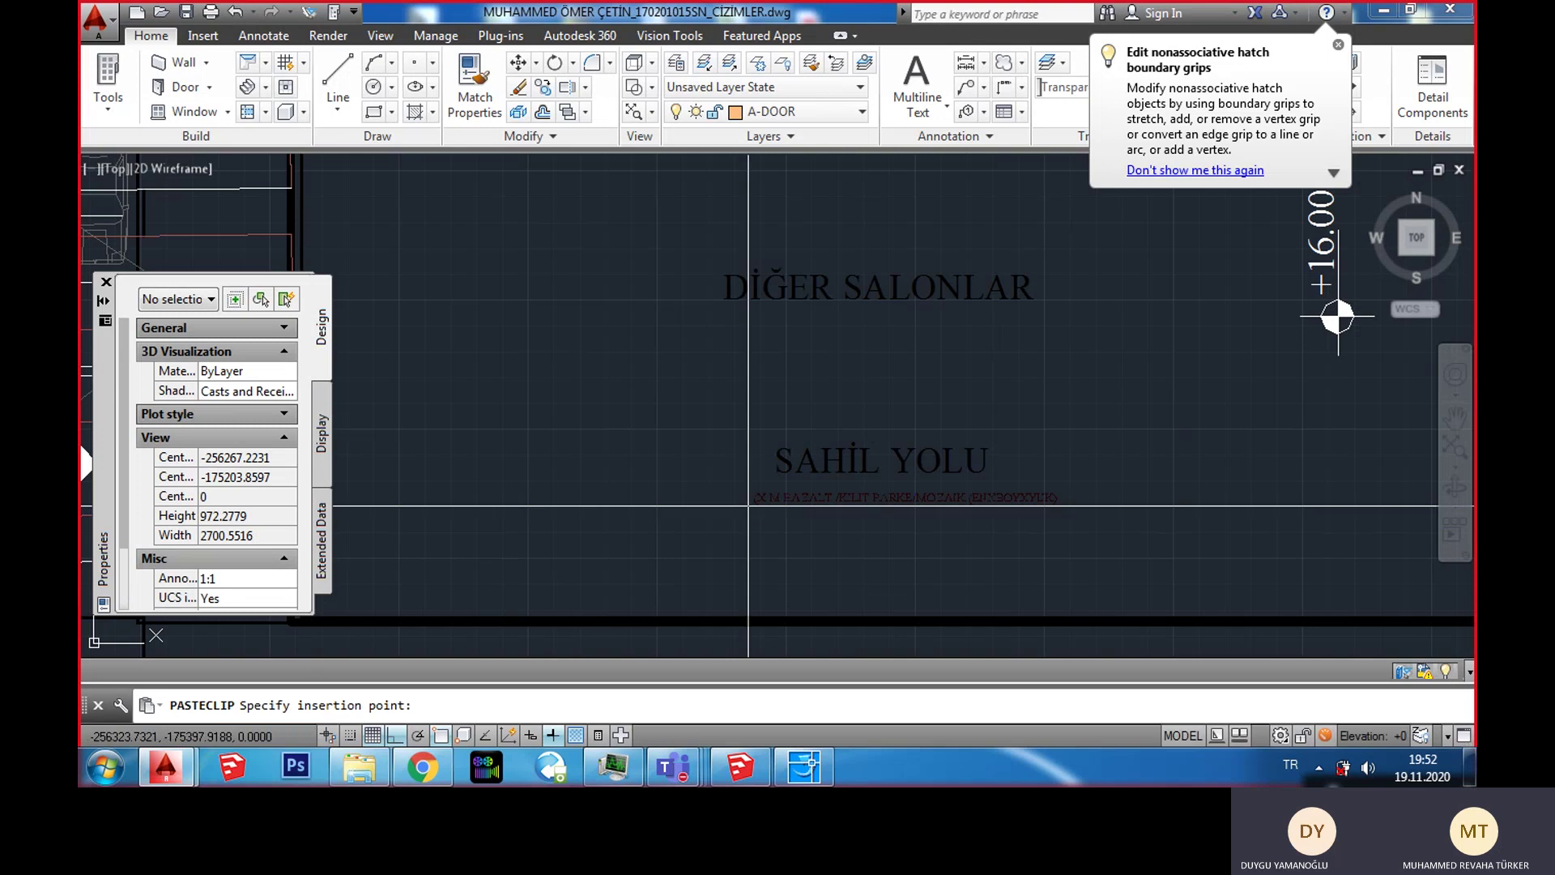
{"action": "left_click", "coordinate": [715, 513]}
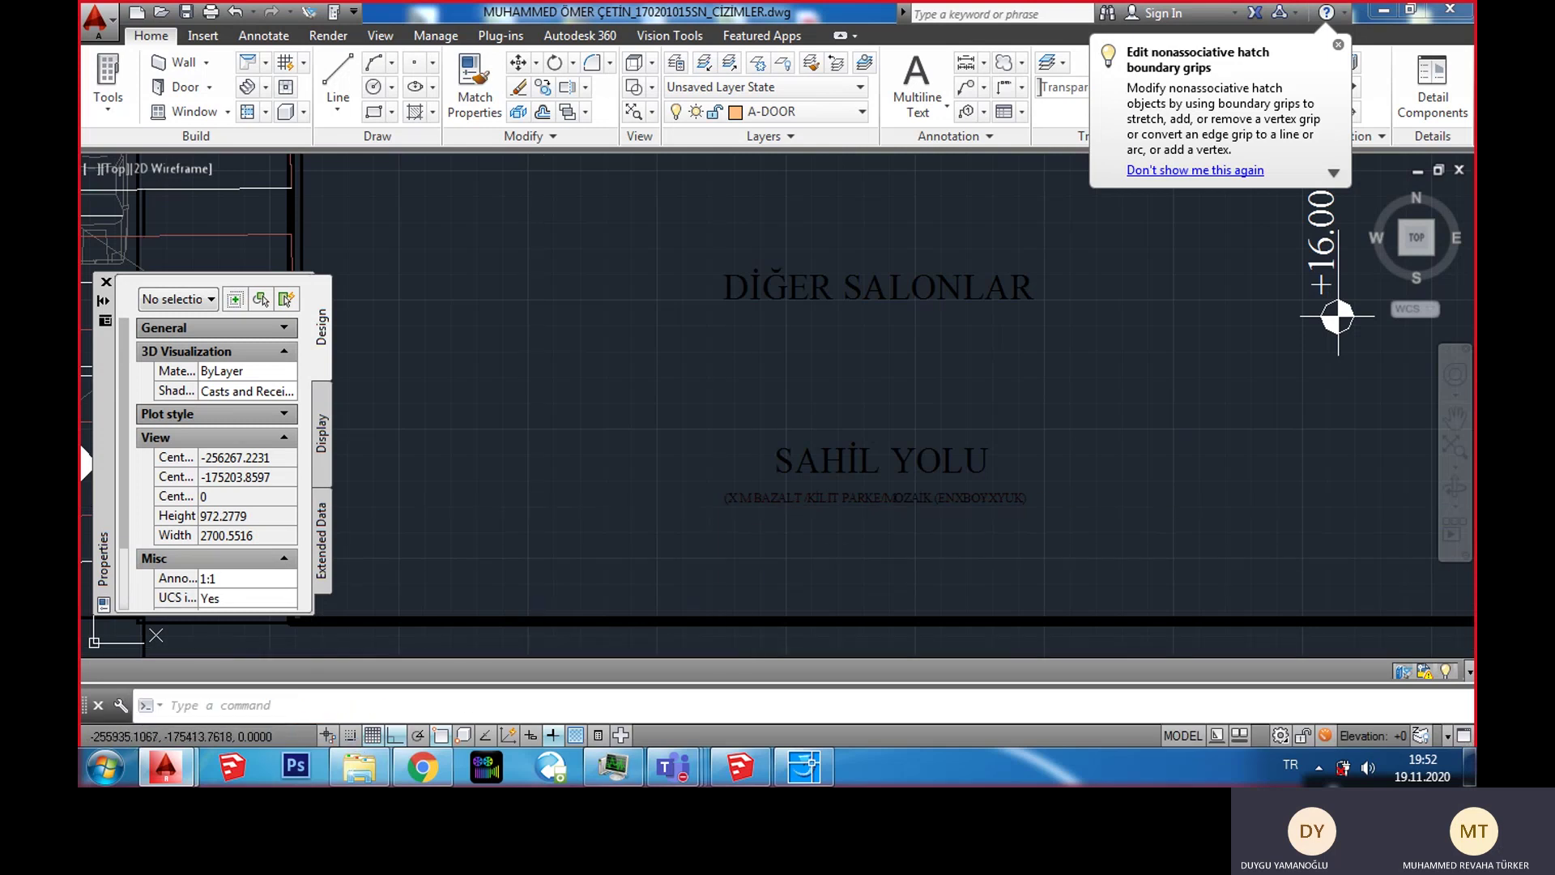
Step: Delete the small material note and the SAHİL YOLU text below the DİĞER SALONLAR label
{"action": "left_click", "coordinate": [944, 496]}
{"action": "left_click", "coordinate": [901, 515]}
{"action": "key", "text": "Delete"}
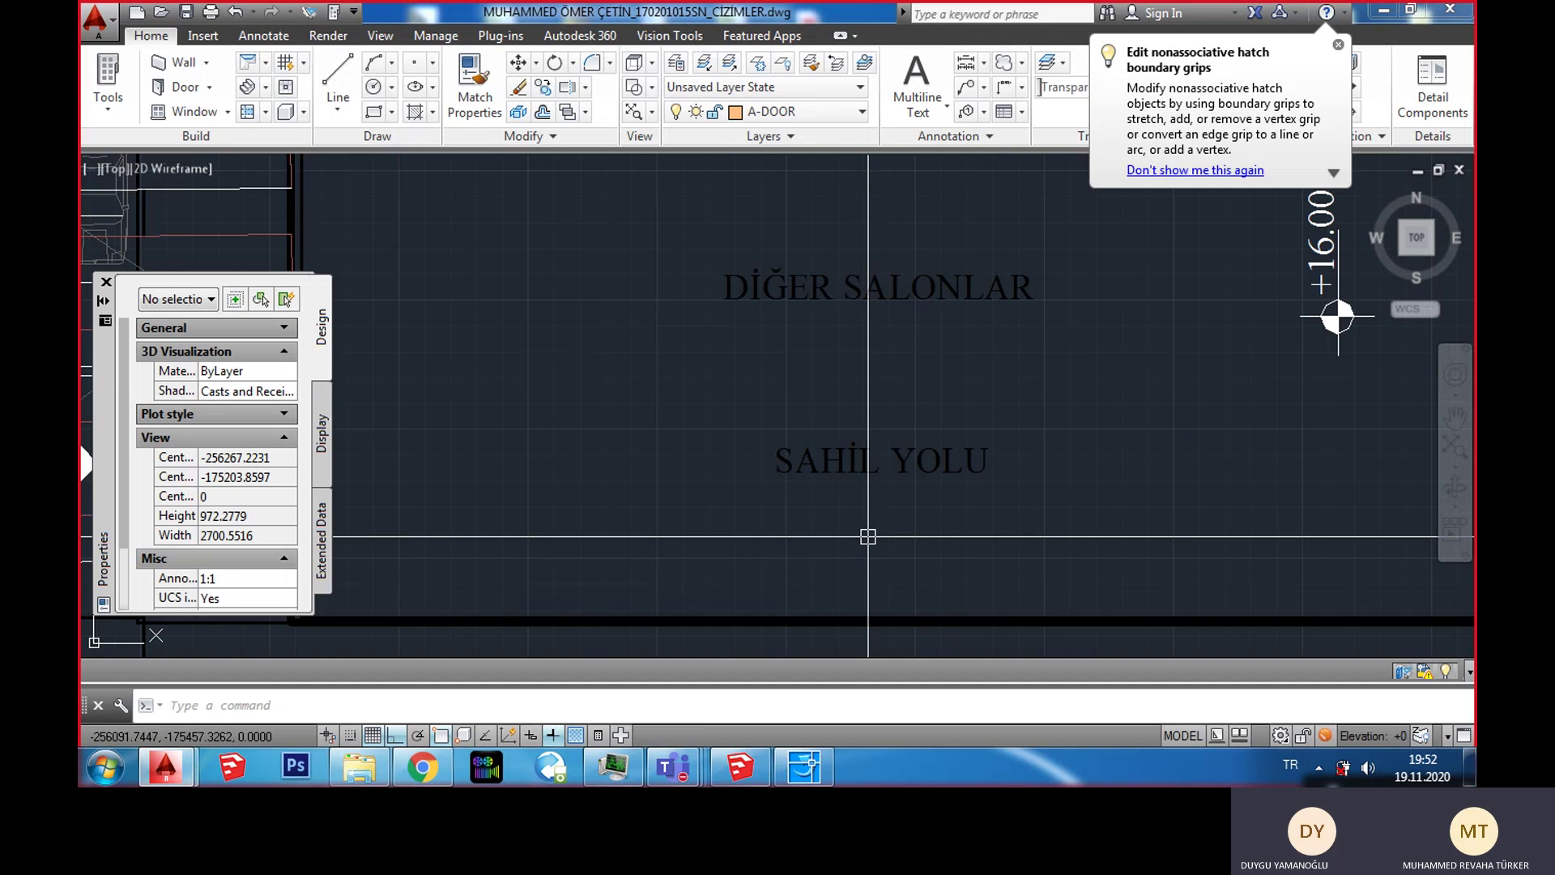
{"action": "left_click", "coordinate": [882, 515]}
{"action": "left_click", "coordinate": [883, 515]}
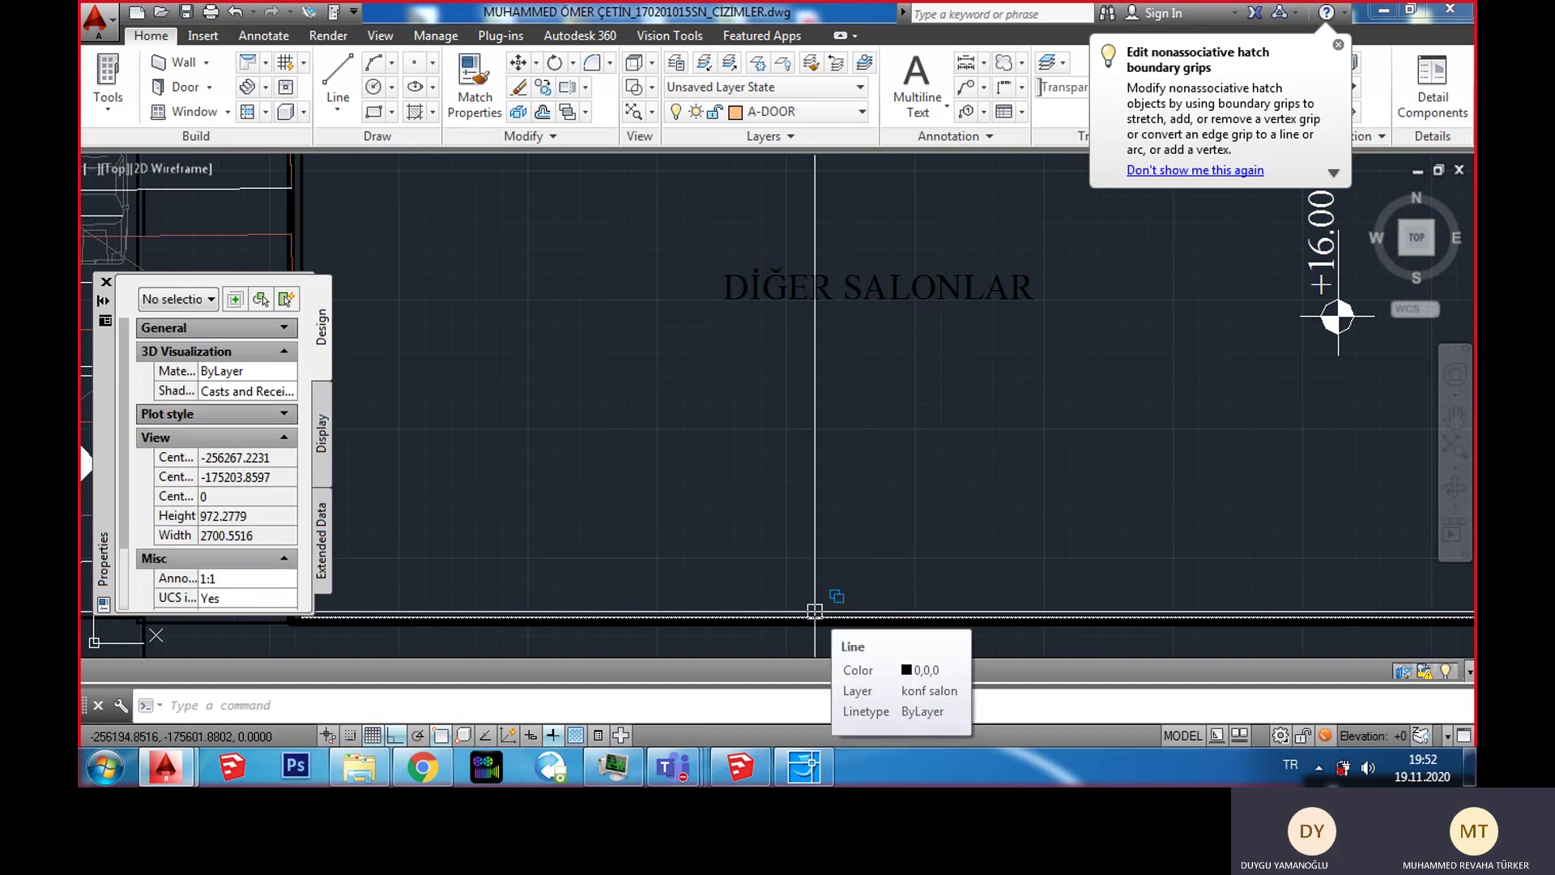
Step: Examine how the workshop blocks, the ramp with its slope and material labels, and the water curtain area are annotated
{"action": "mouse_move", "coordinate": [165, 767]}
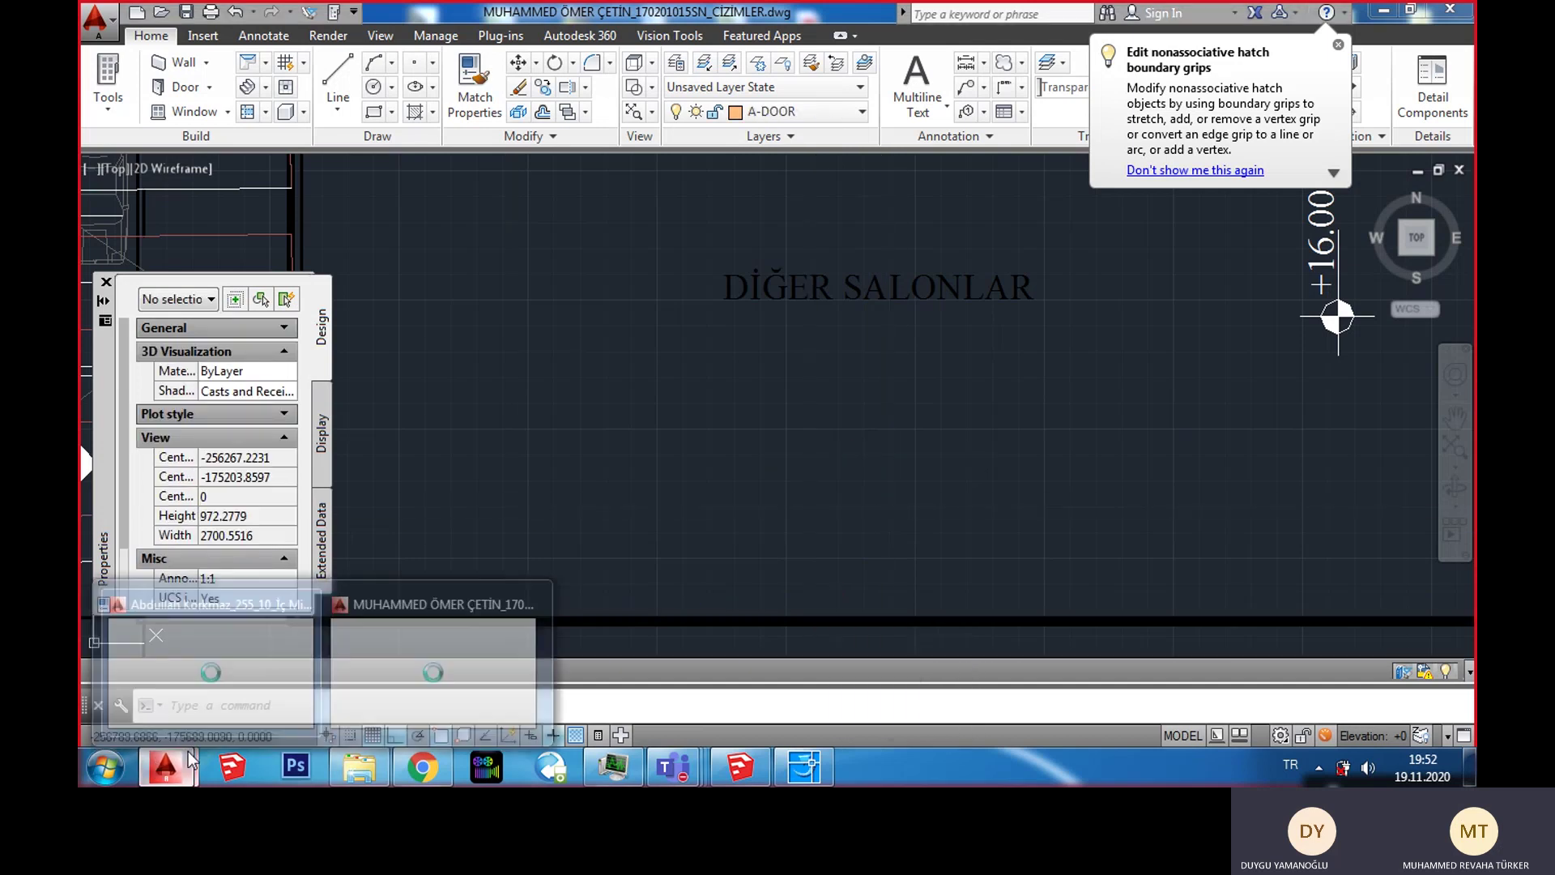
{"action": "left_click", "coordinate": [366, 686]}
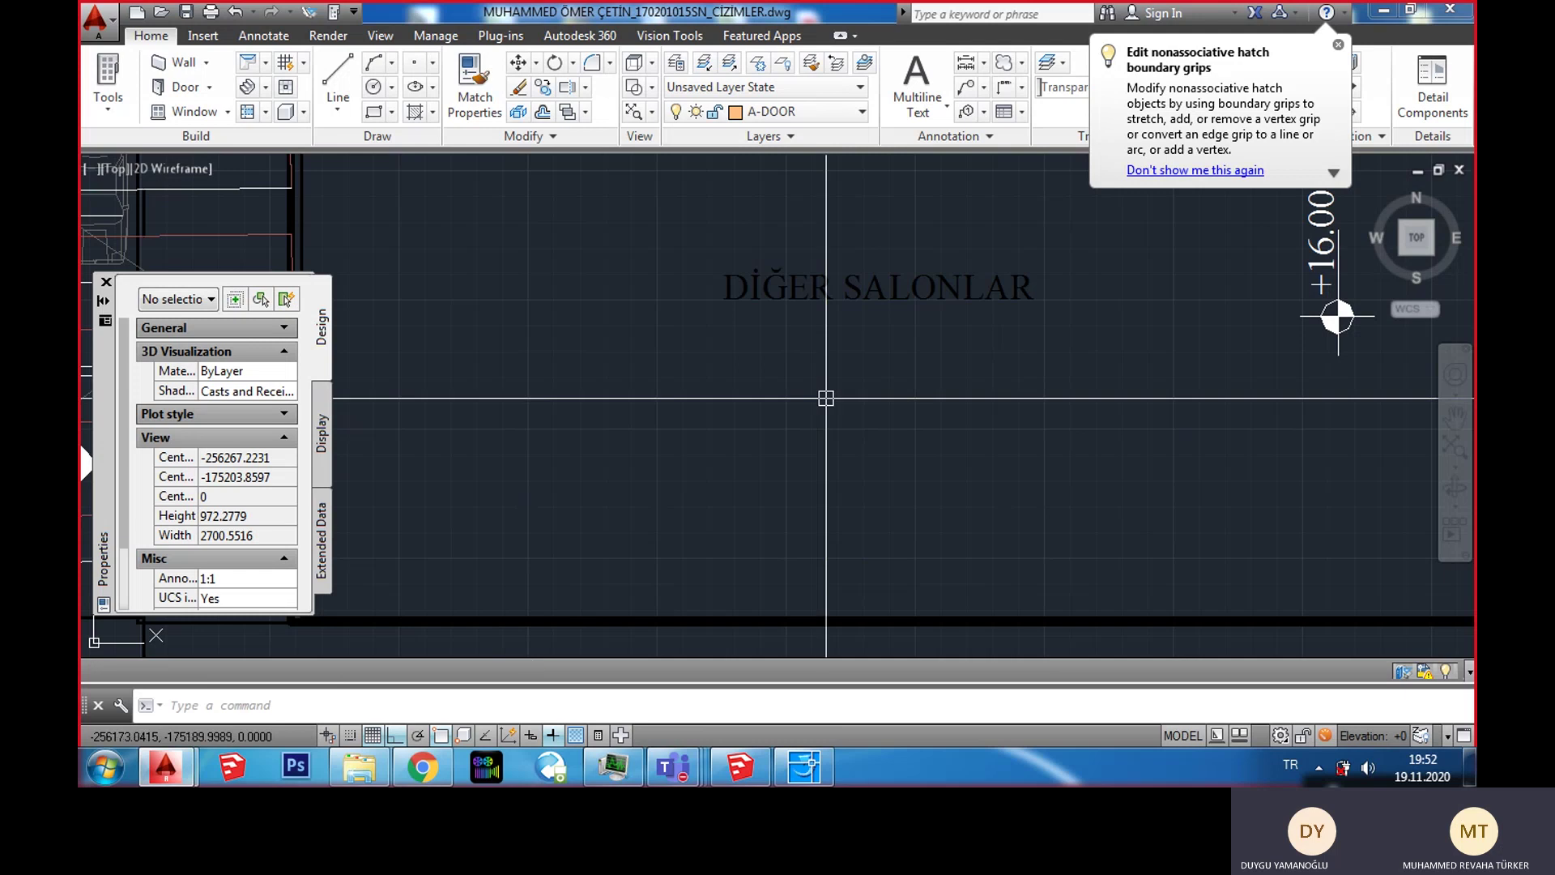
{"action": "scroll", "coordinate": [397, 445], "scroll_direction": "down", "scroll_amount": 4}
{"action": "scroll", "coordinate": [1108, 416], "scroll_direction": "up", "scroll_amount": 3}
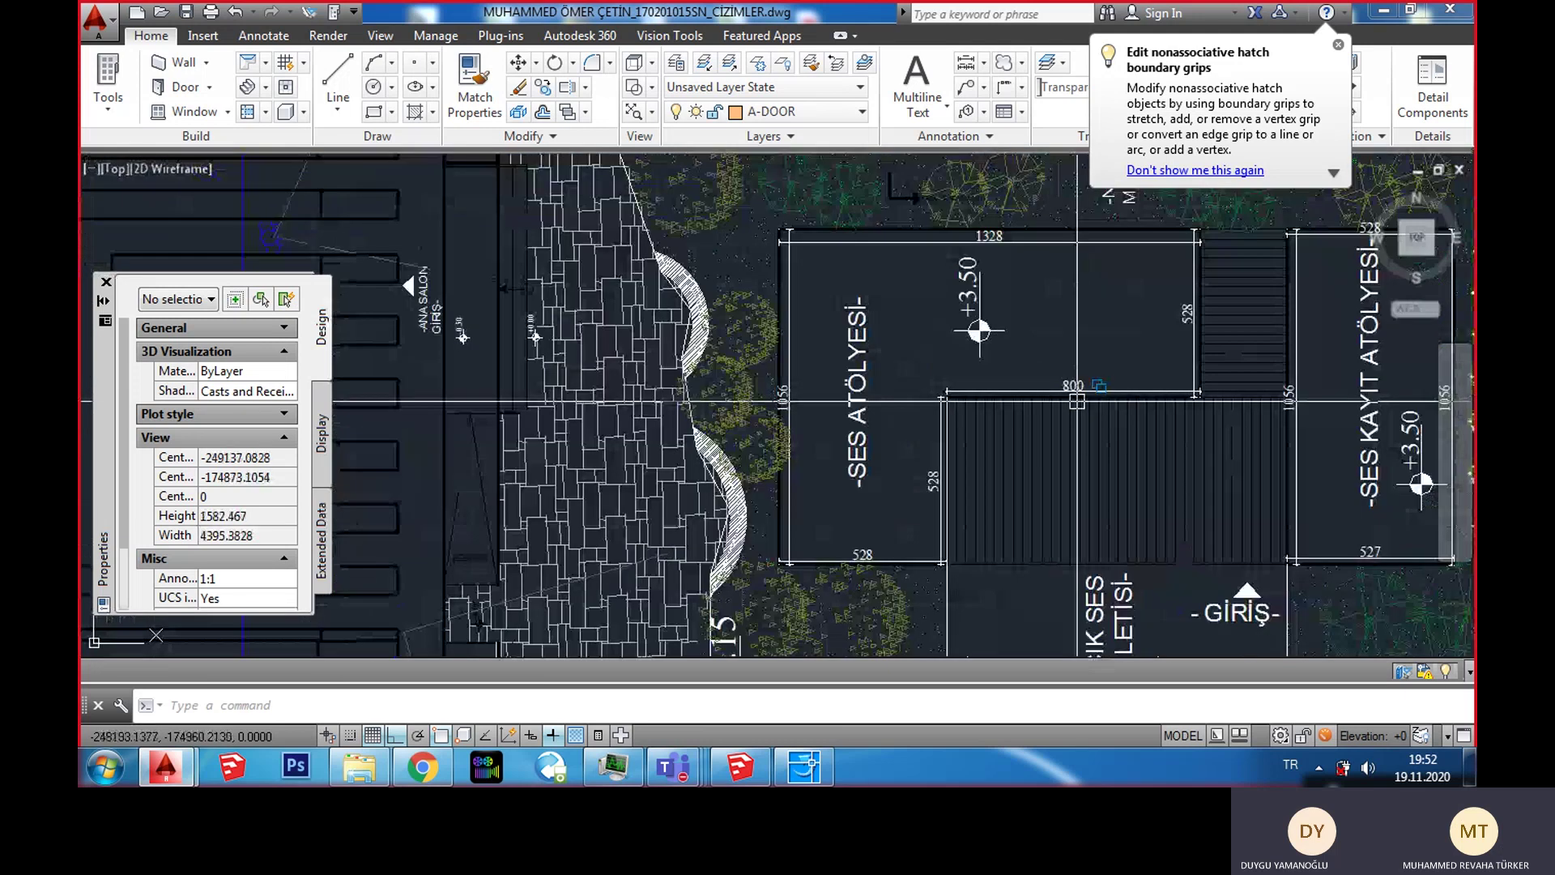
{"action": "scroll", "coordinate": [957, 395], "scroll_direction": "down", "scroll_amount": 3}
{"action": "mouse_move", "coordinate": [1045, 284]}
{"action": "middle_mouse_down"}
{"action": "mouse_move", "coordinate": [891, 334]}
{"action": "mouse_move", "coordinate": [729, 453]}
{"action": "middle_mouse_up"}
{"action": "scroll", "coordinate": [729, 453], "scroll_direction": "up", "scroll_amount": 5}
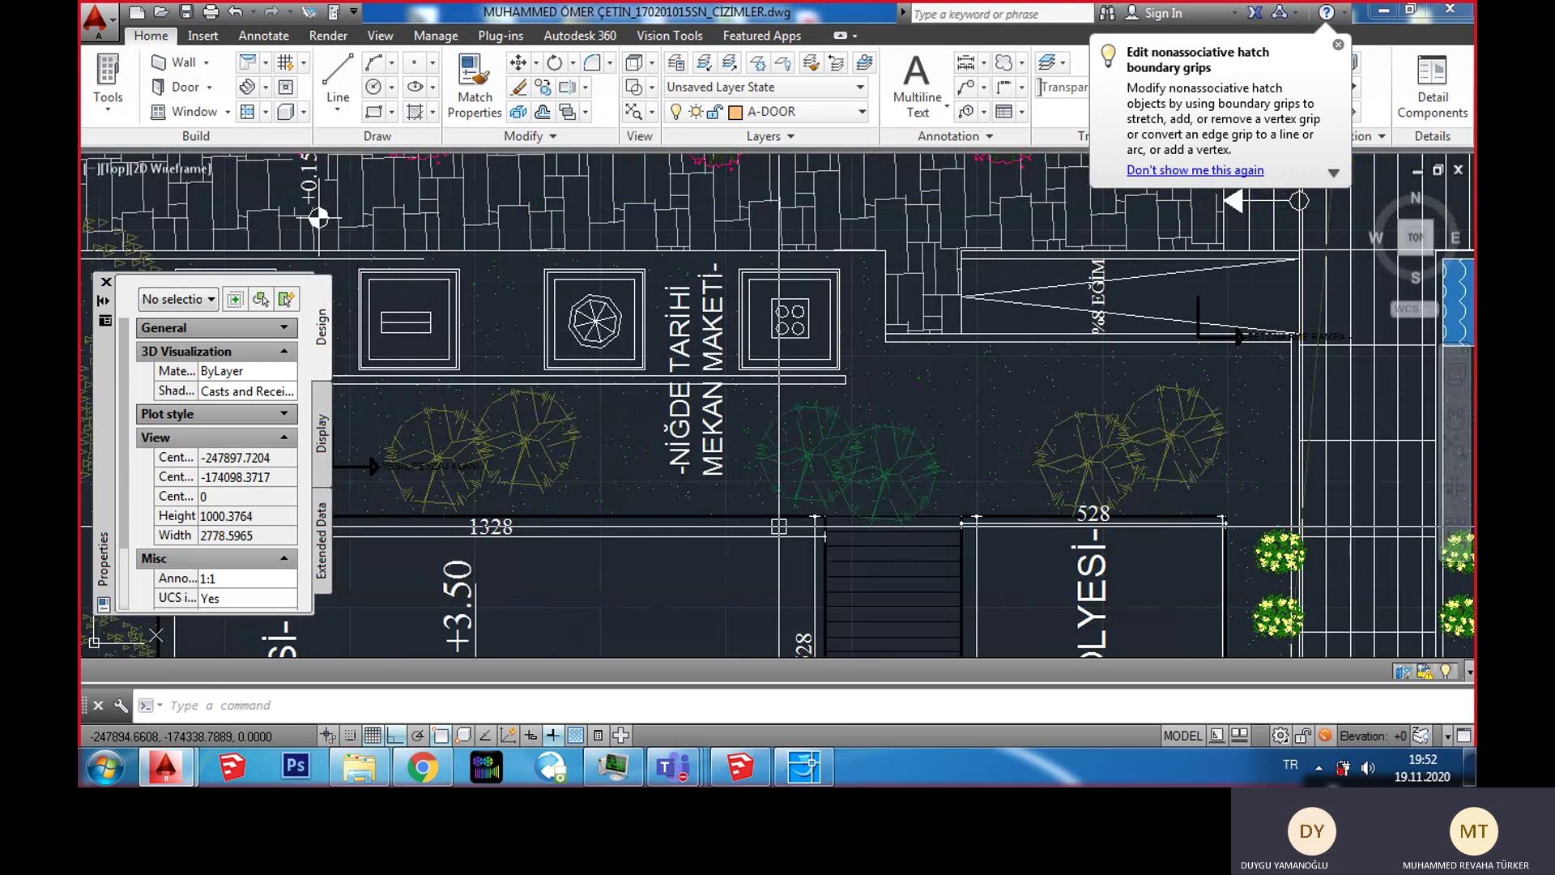
{"action": "scroll", "coordinate": [907, 501], "scroll_direction": "up", "scroll_amount": 3}
{"action": "scroll", "coordinate": [907, 501], "scroll_direction": "down", "scroll_amount": 3}
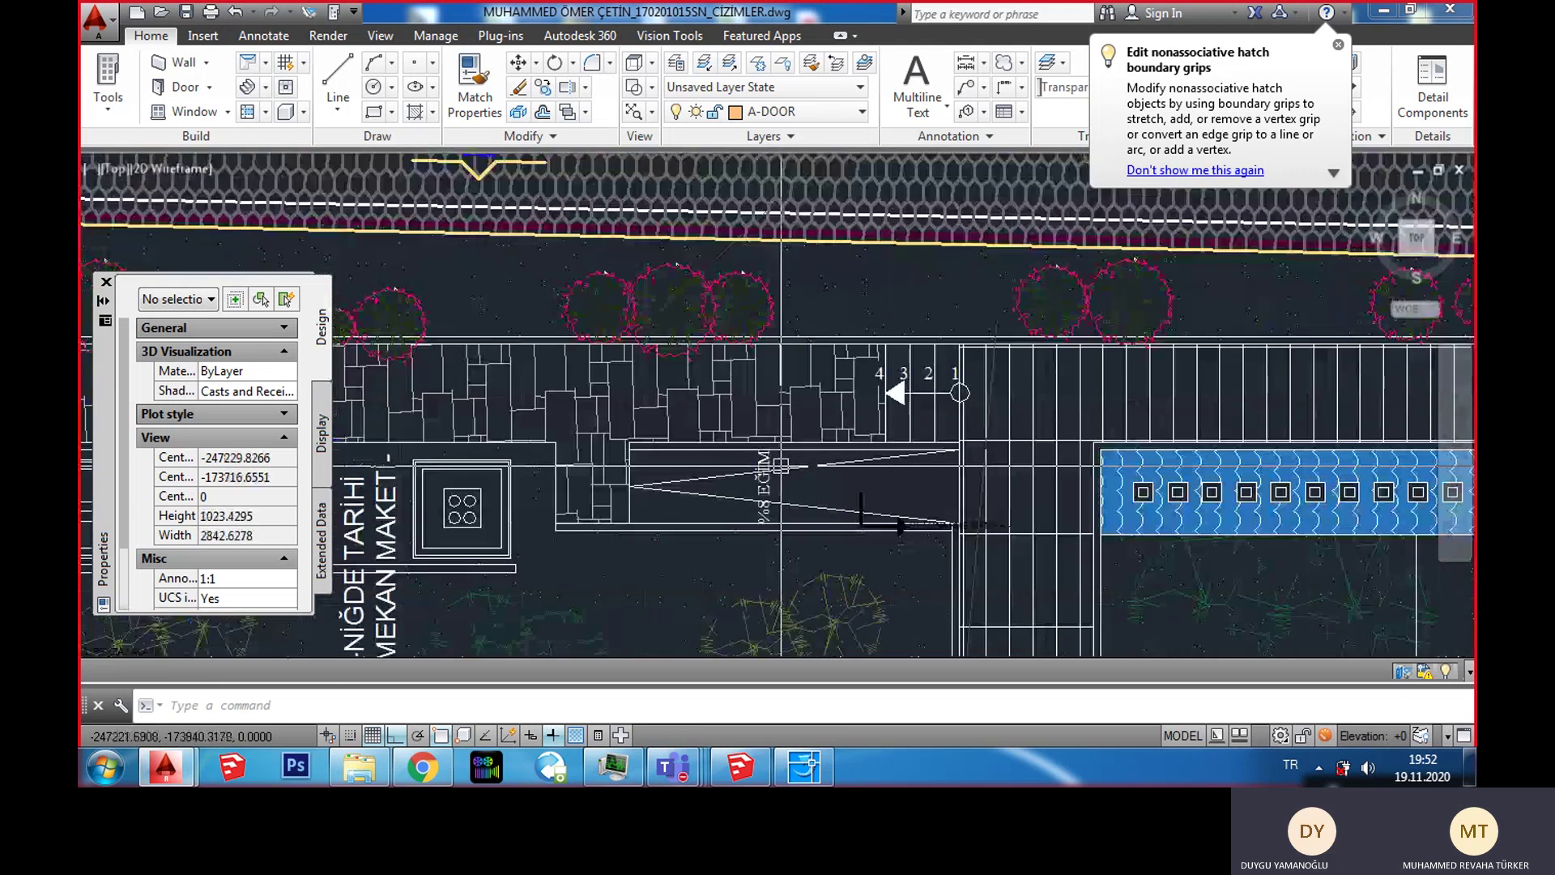
{"action": "scroll", "coordinate": [907, 500], "scroll_direction": "up", "scroll_amount": 4}
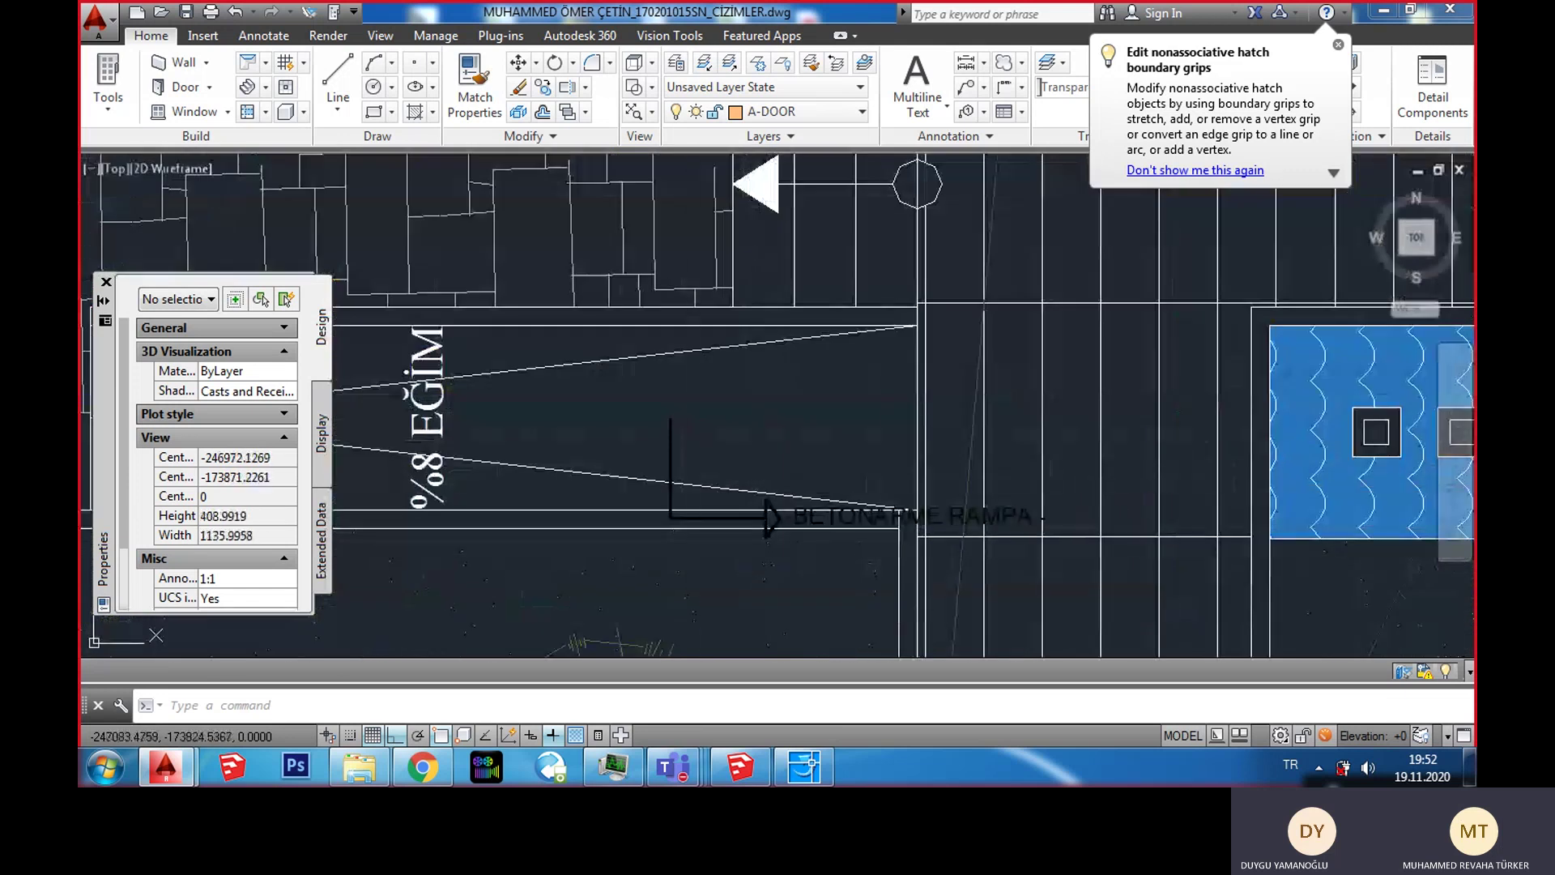
{"action": "scroll", "coordinate": [937, 543], "scroll_direction": "down", "scroll_amount": 8}
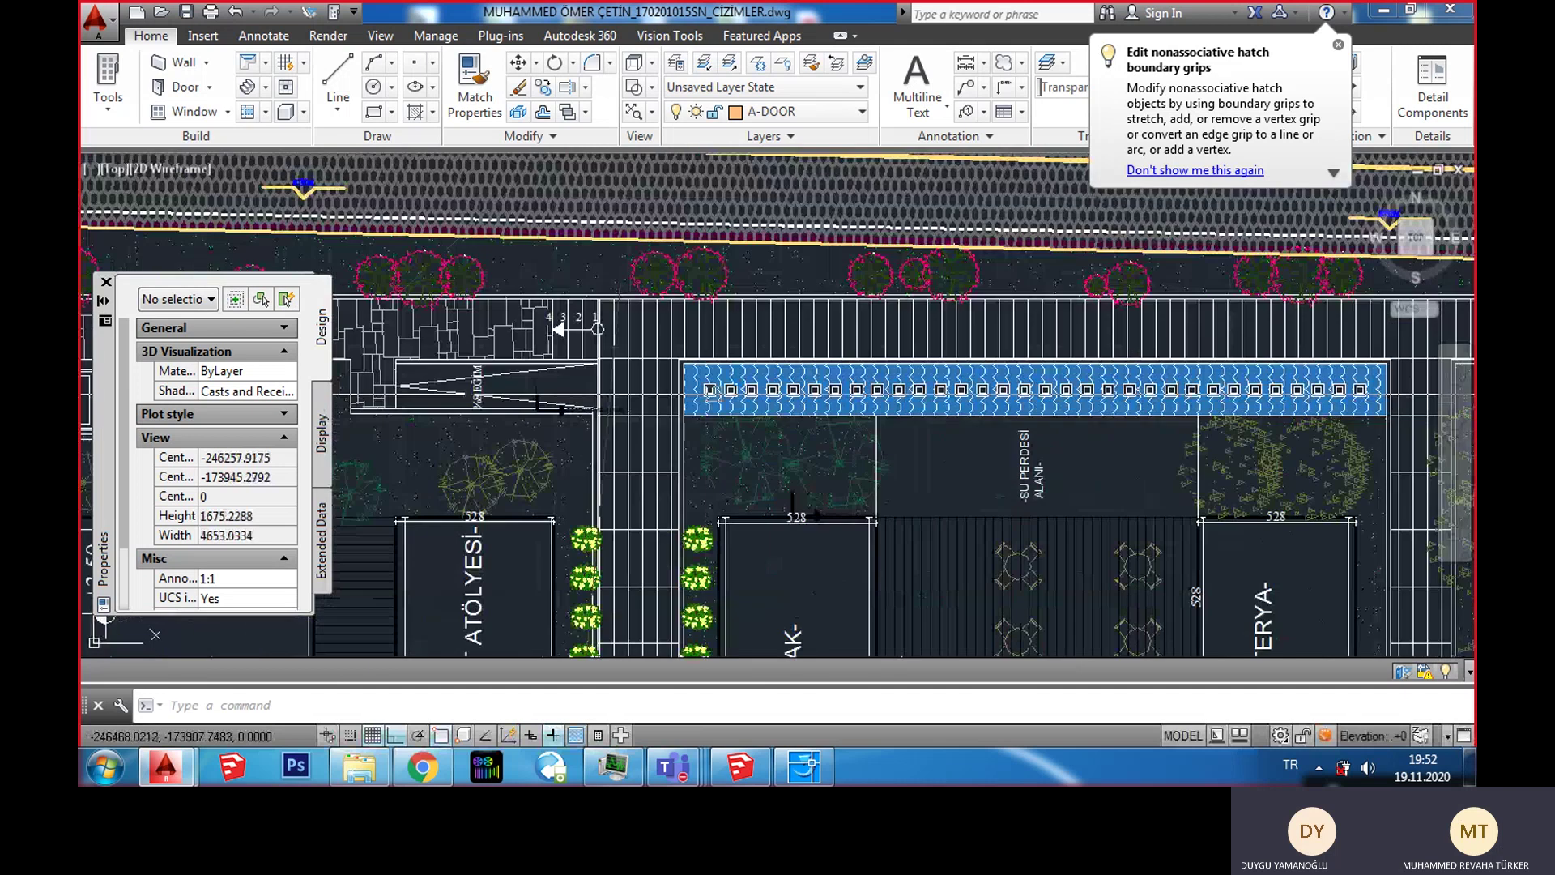
{"action": "scroll", "coordinate": [930, 517], "scroll_direction": "up", "scroll_amount": 6}
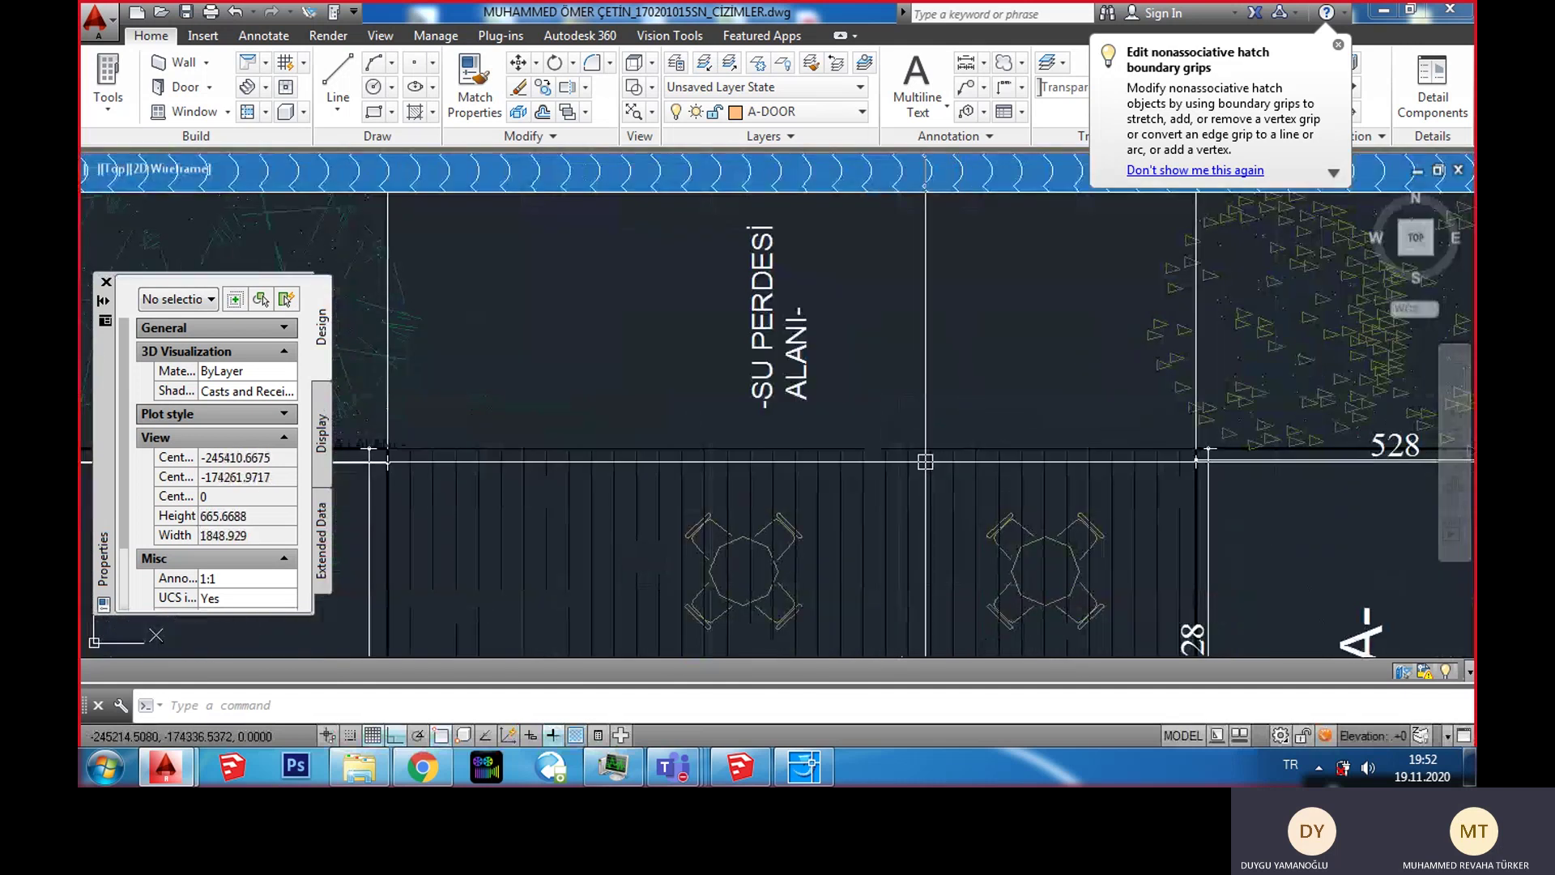
Step: Examine the kitchen and cafeteria dimensions and level marks, and the entrance, pedestrian crossing and traffic light labels along the road
{"action": "scroll", "coordinate": [920, 454], "scroll_direction": "down", "scroll_amount": 6}
{"action": "scroll", "coordinate": [842, 393], "scroll_direction": "down", "scroll_amount": 4}
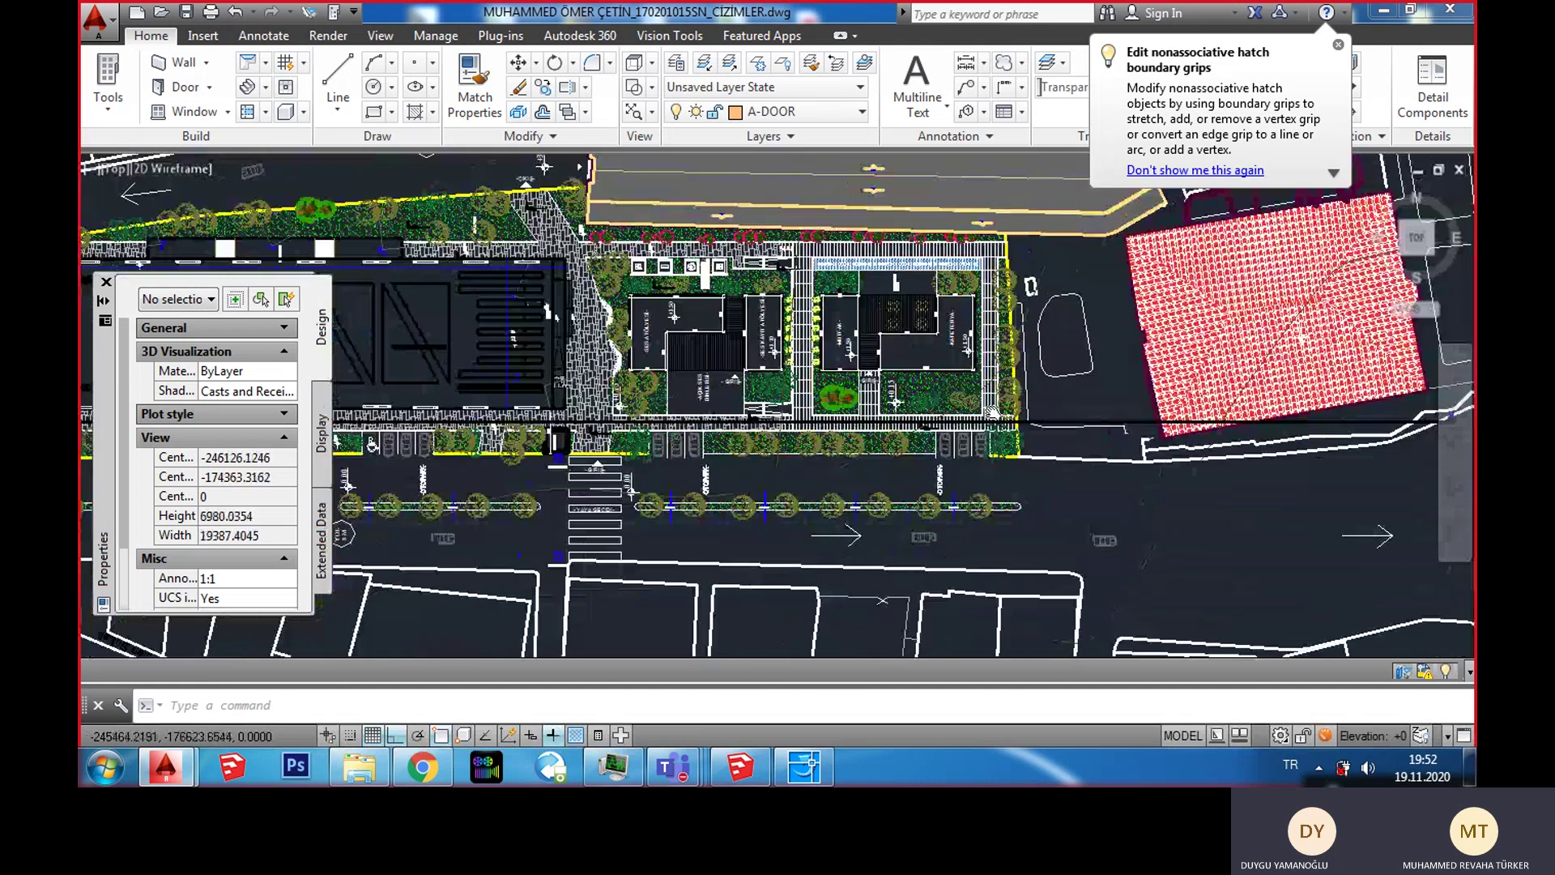
{"action": "scroll", "coordinate": [824, 567], "scroll_direction": "up", "scroll_amount": 9}
{"action": "scroll", "coordinate": [826, 433], "scroll_direction": "down", "scroll_amount": 5}
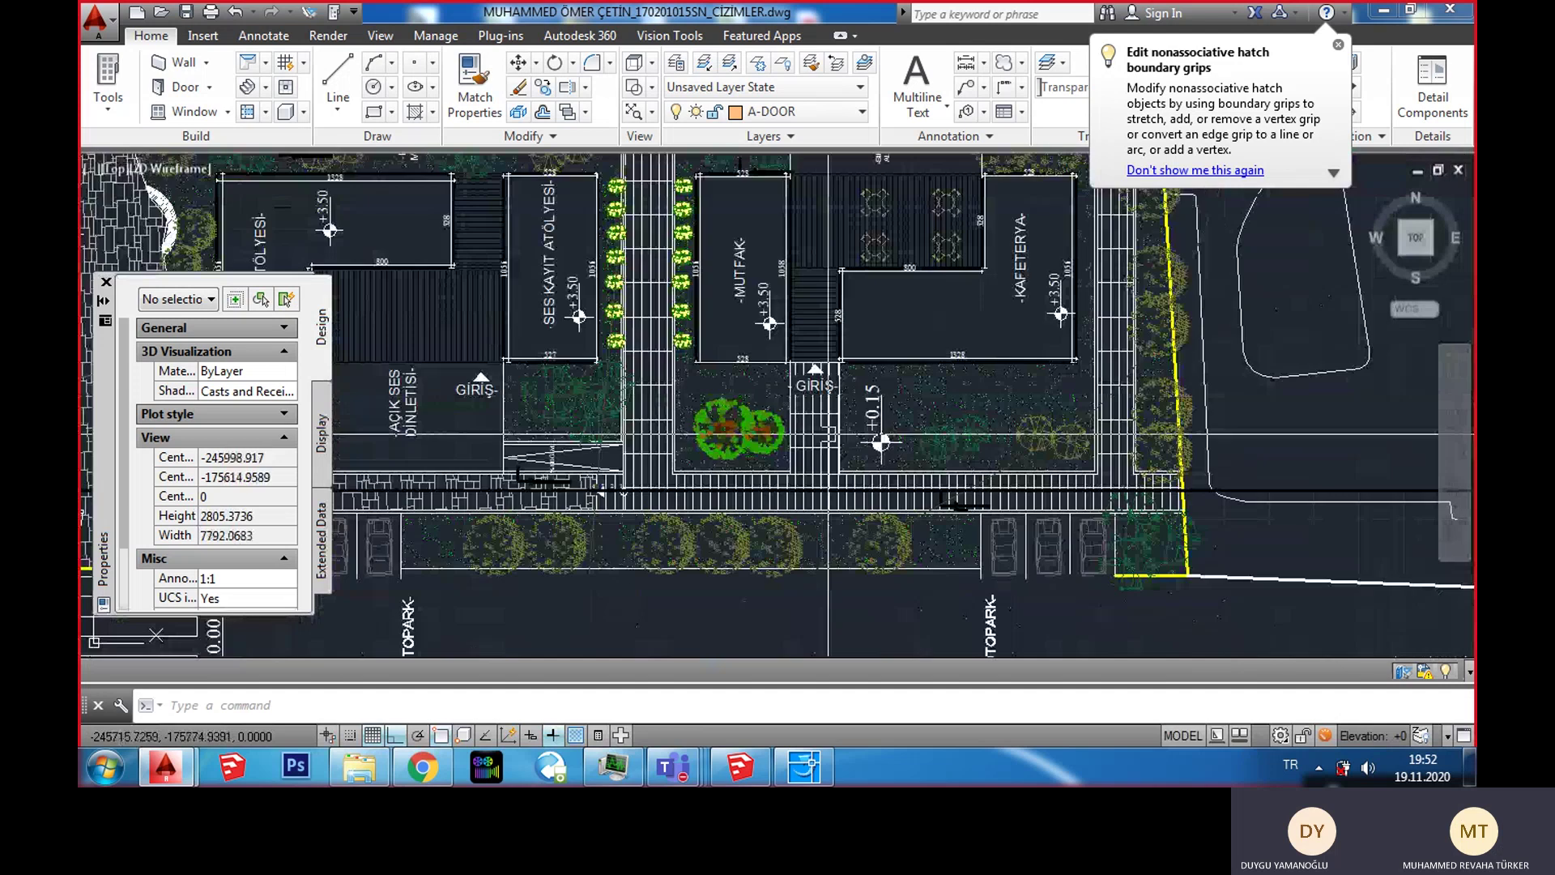
{"action": "scroll", "coordinate": [980, 340], "scroll_direction": "up", "scroll_amount": 6}
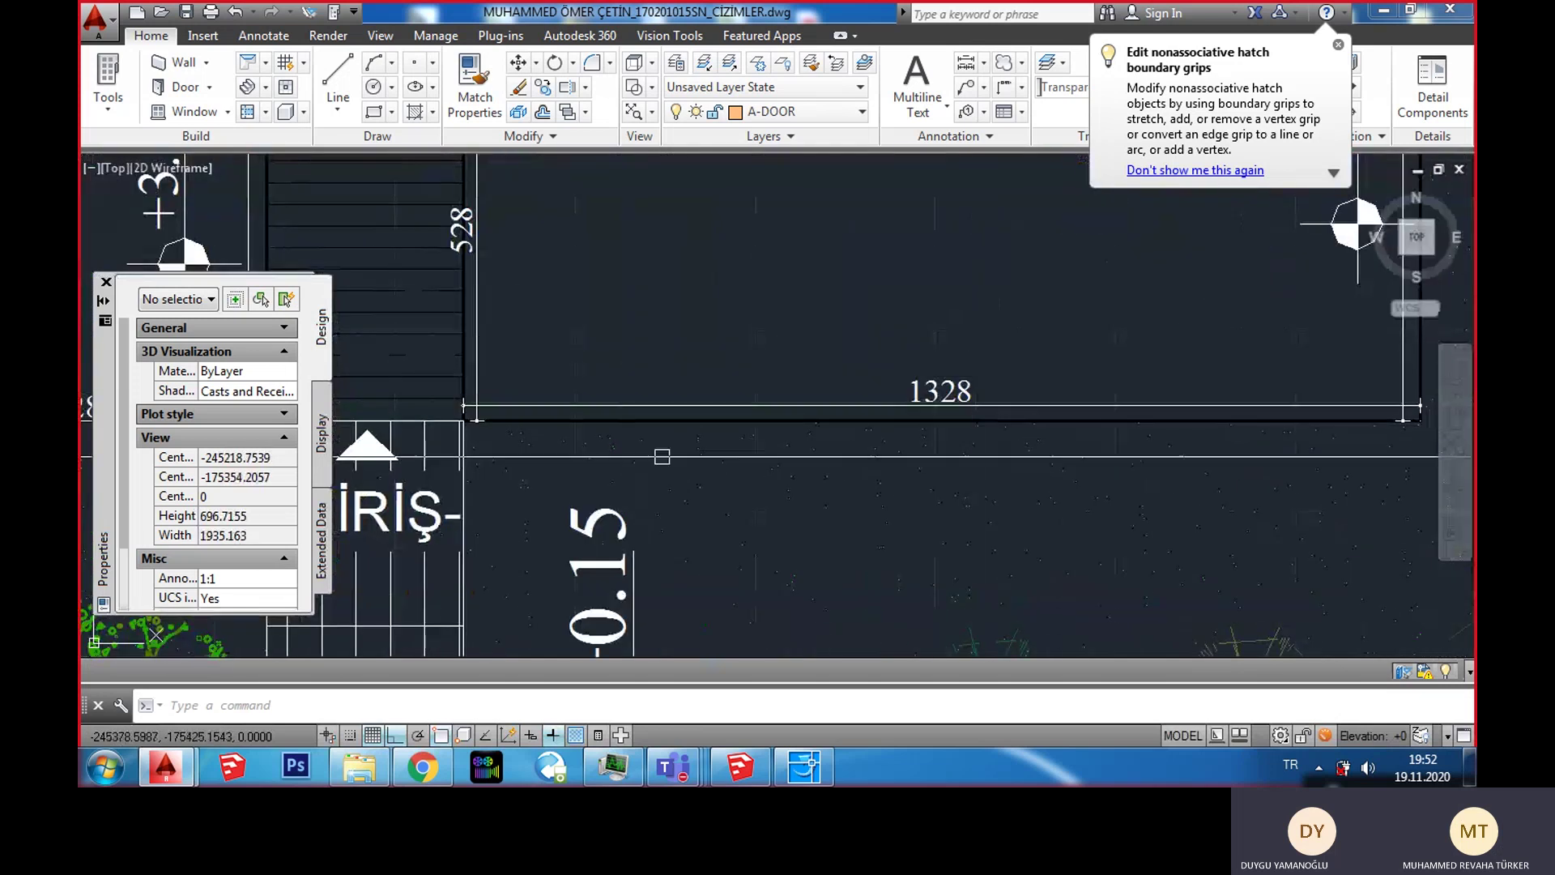
{"action": "scroll", "coordinate": [890, 500], "scroll_direction": "down", "scroll_amount": 4}
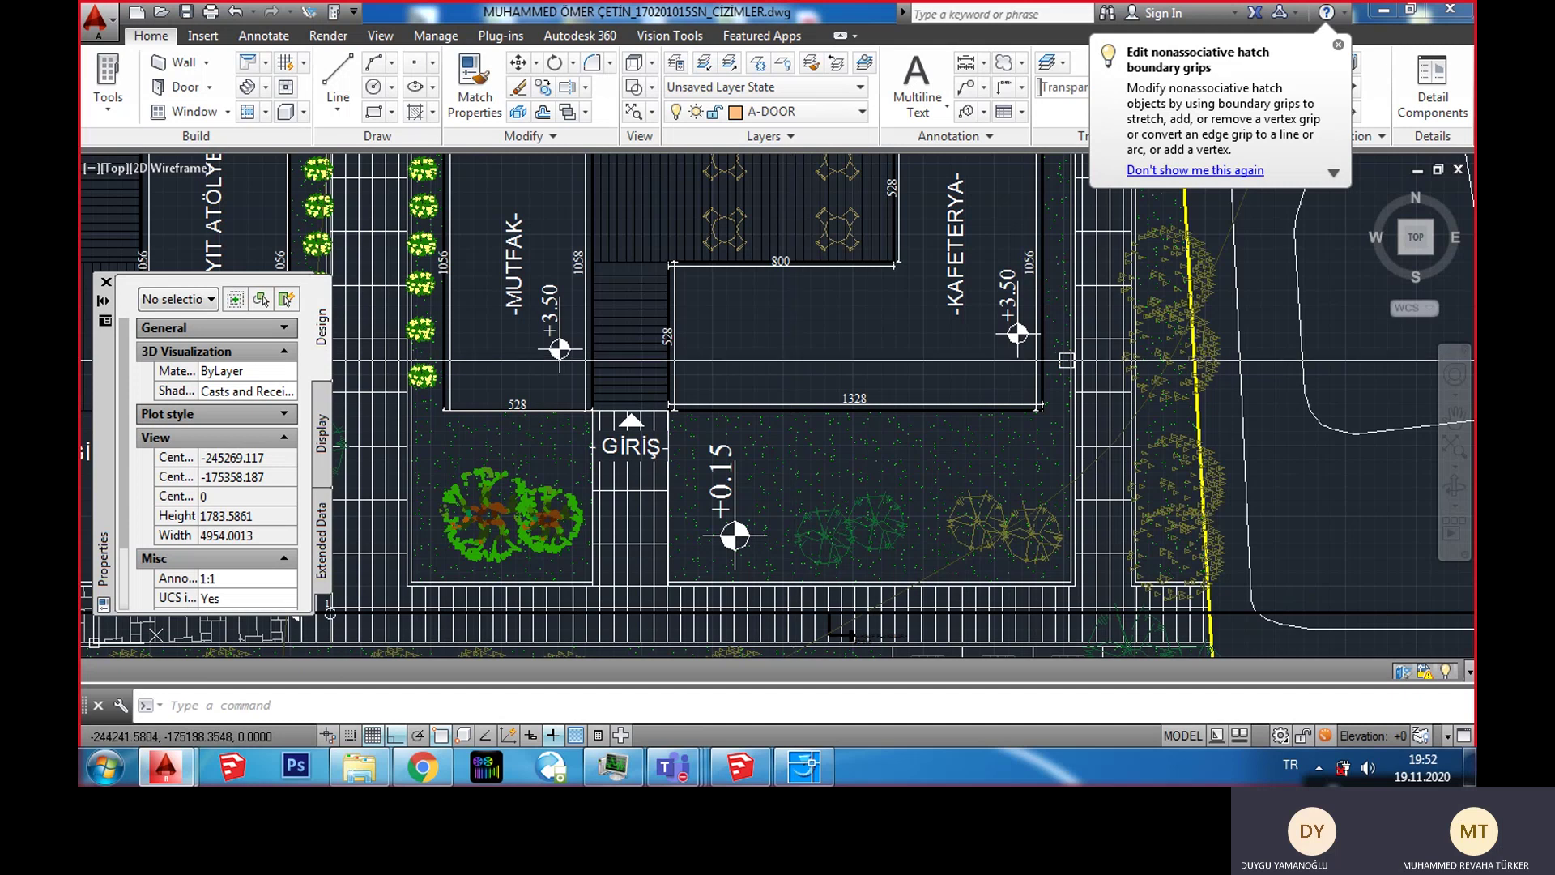
{"action": "scroll", "coordinate": [901, 275], "scroll_direction": "down", "scroll_amount": 6}
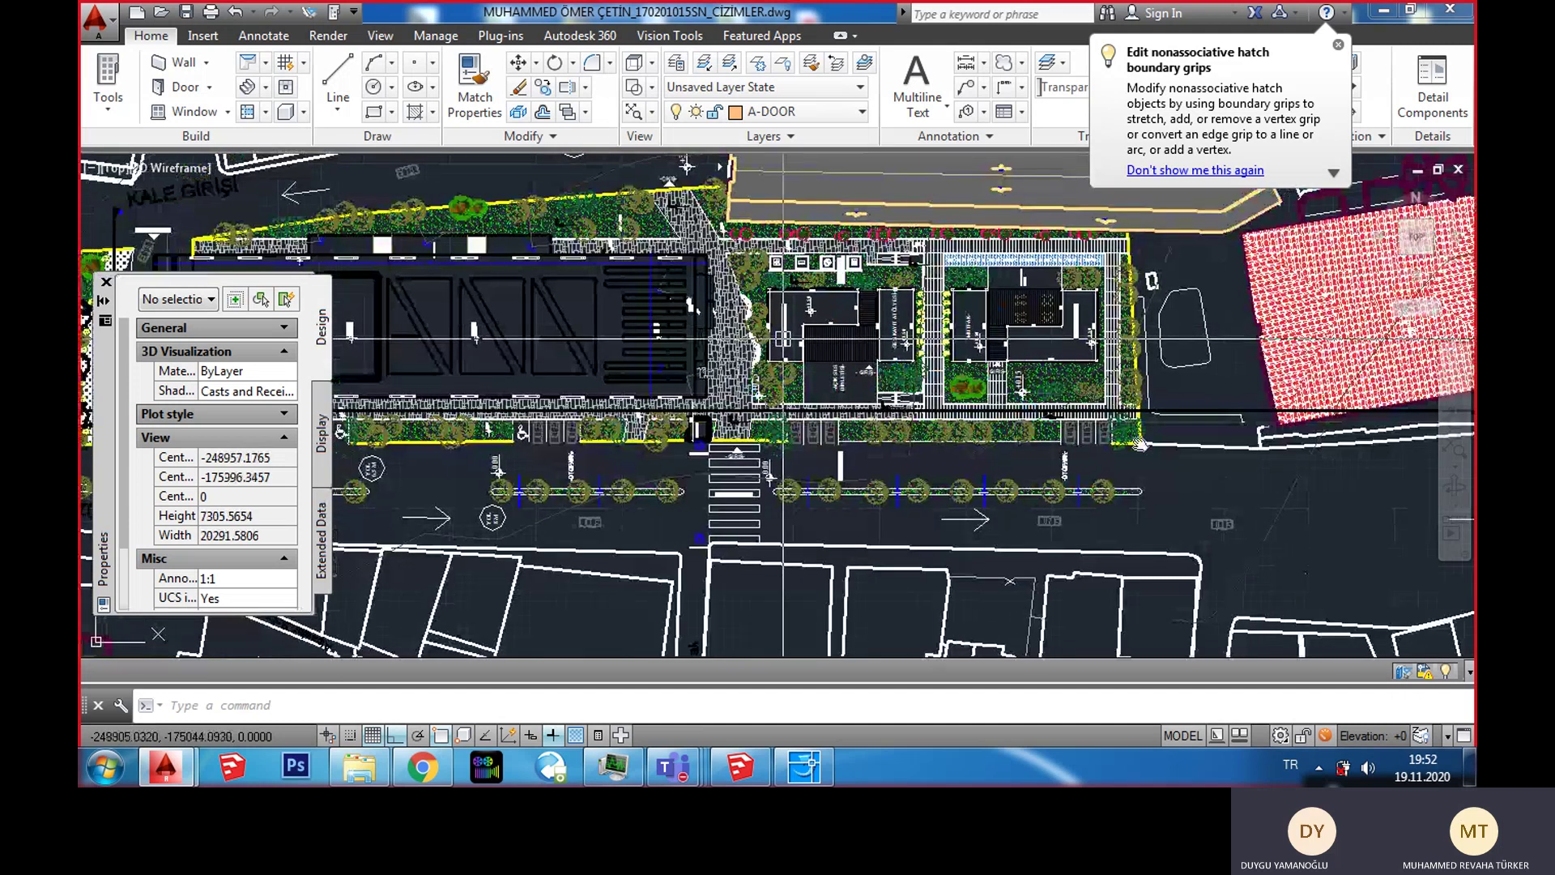
{"action": "middle_click_drag", "start_coordinate": [901, 275], "coordinate": [1202, 416]}
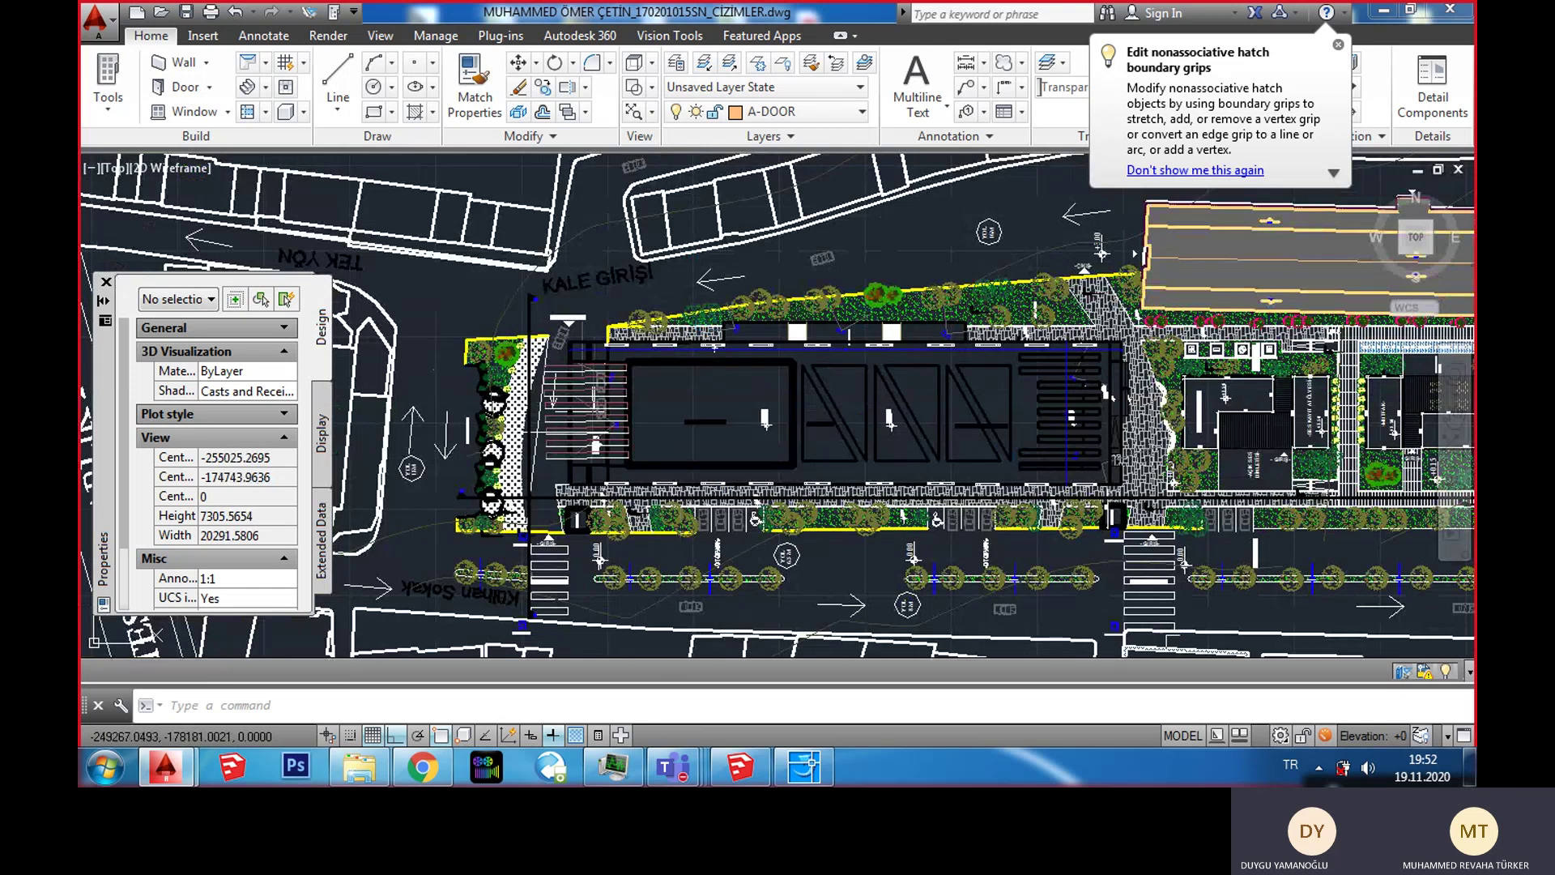
{"action": "scroll", "coordinate": [1180, 640], "scroll_direction": "up", "scroll_amount": 4}
{"action": "middle_click_drag", "start_coordinate": [1143, 601], "coordinate": [1089, 524]}
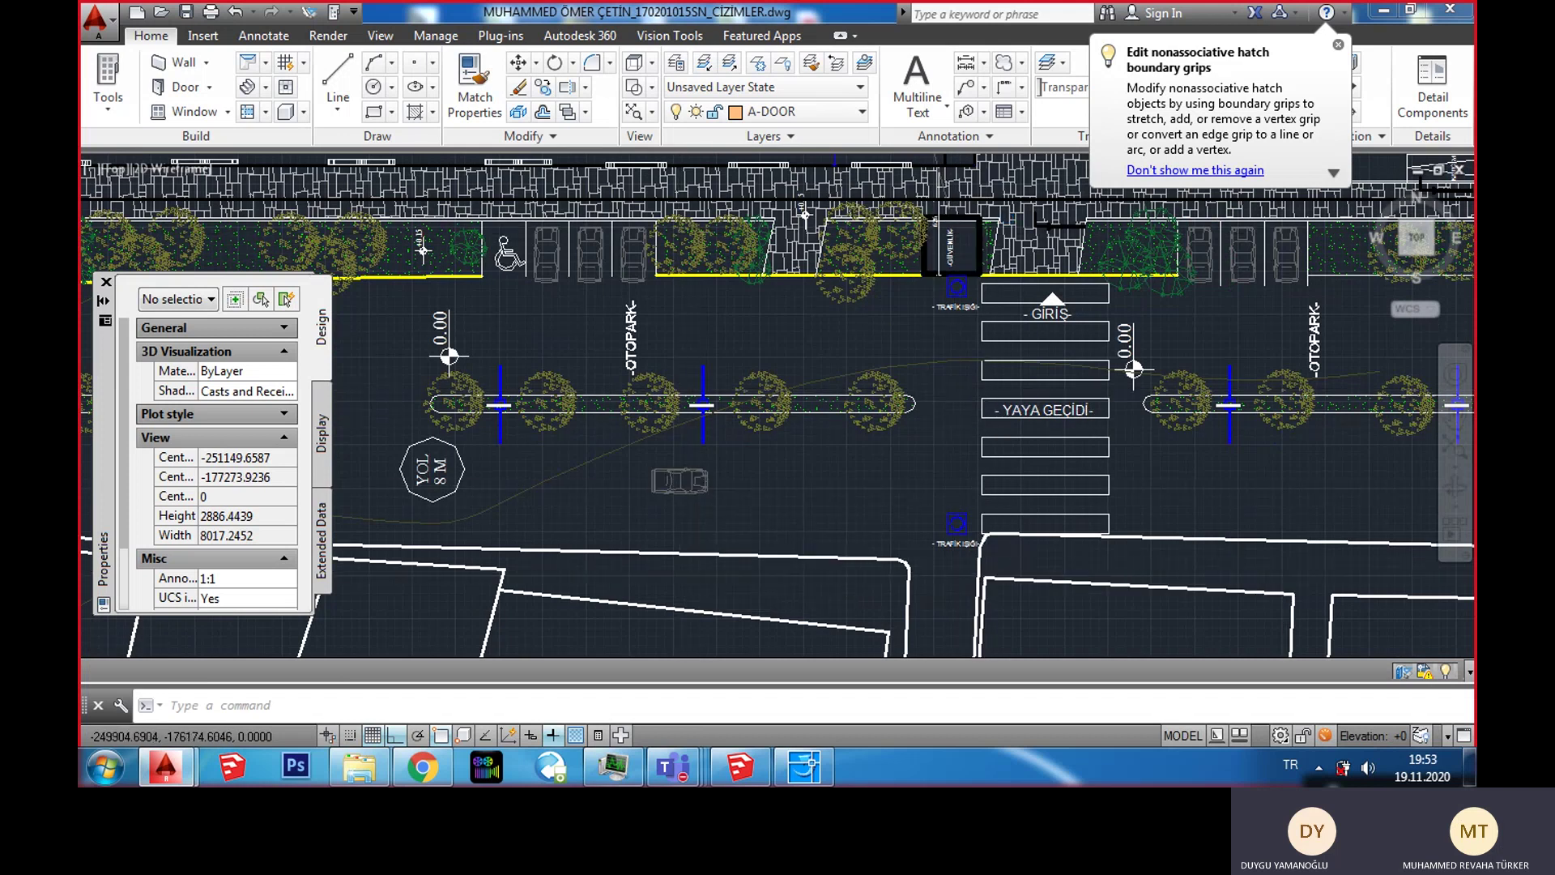
{"action": "scroll", "coordinate": [883, 333], "scroll_direction": "up", "scroll_amount": 4}
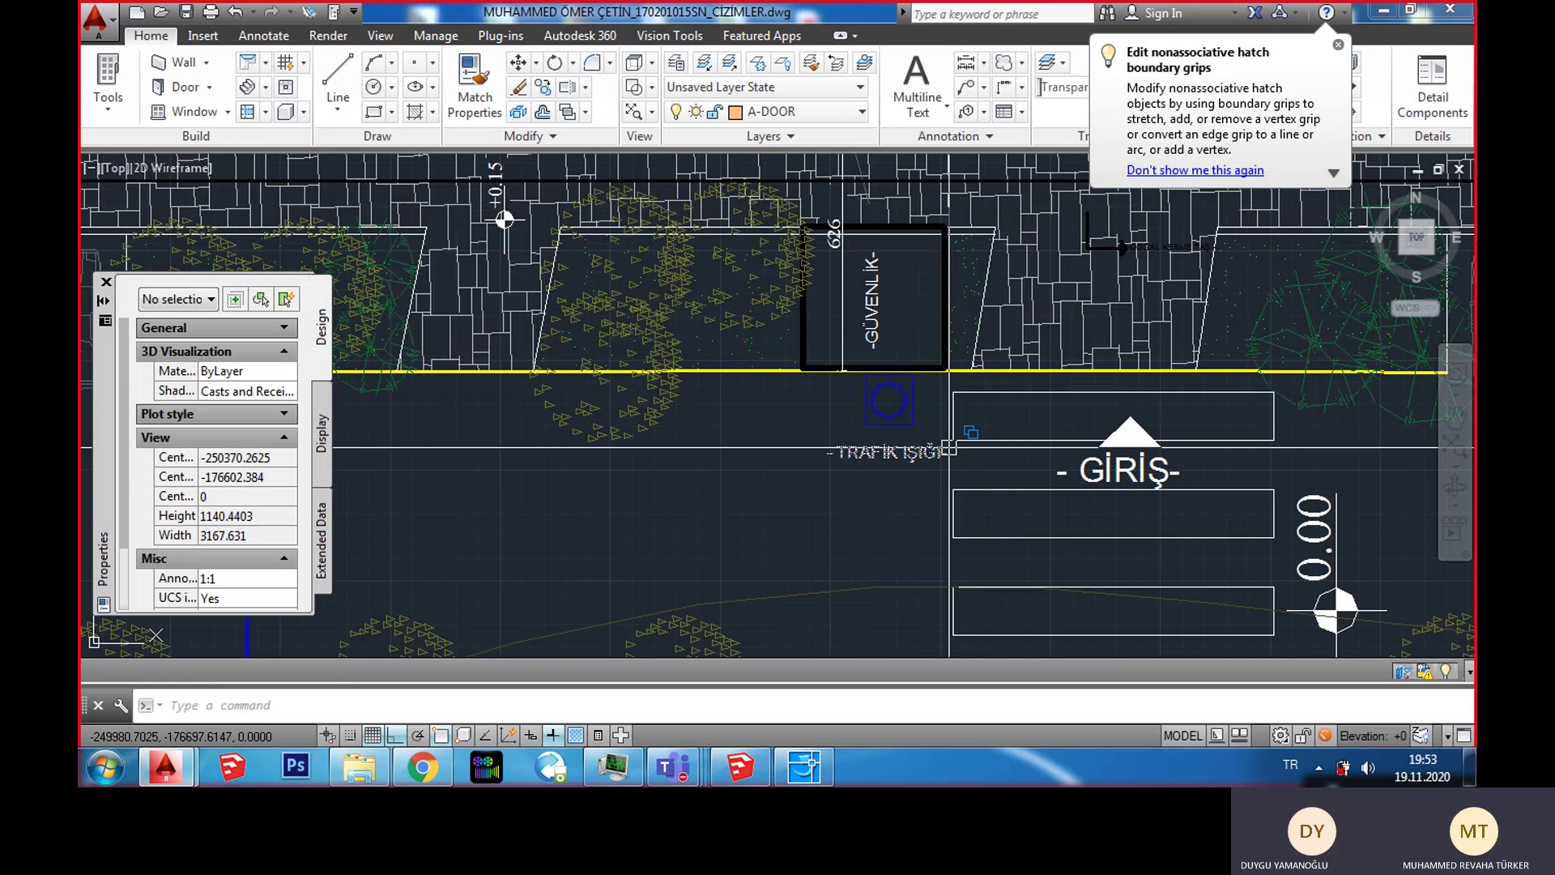
{"action": "scroll", "coordinate": [813, 392], "scroll_direction": "down", "scroll_amount": 10}
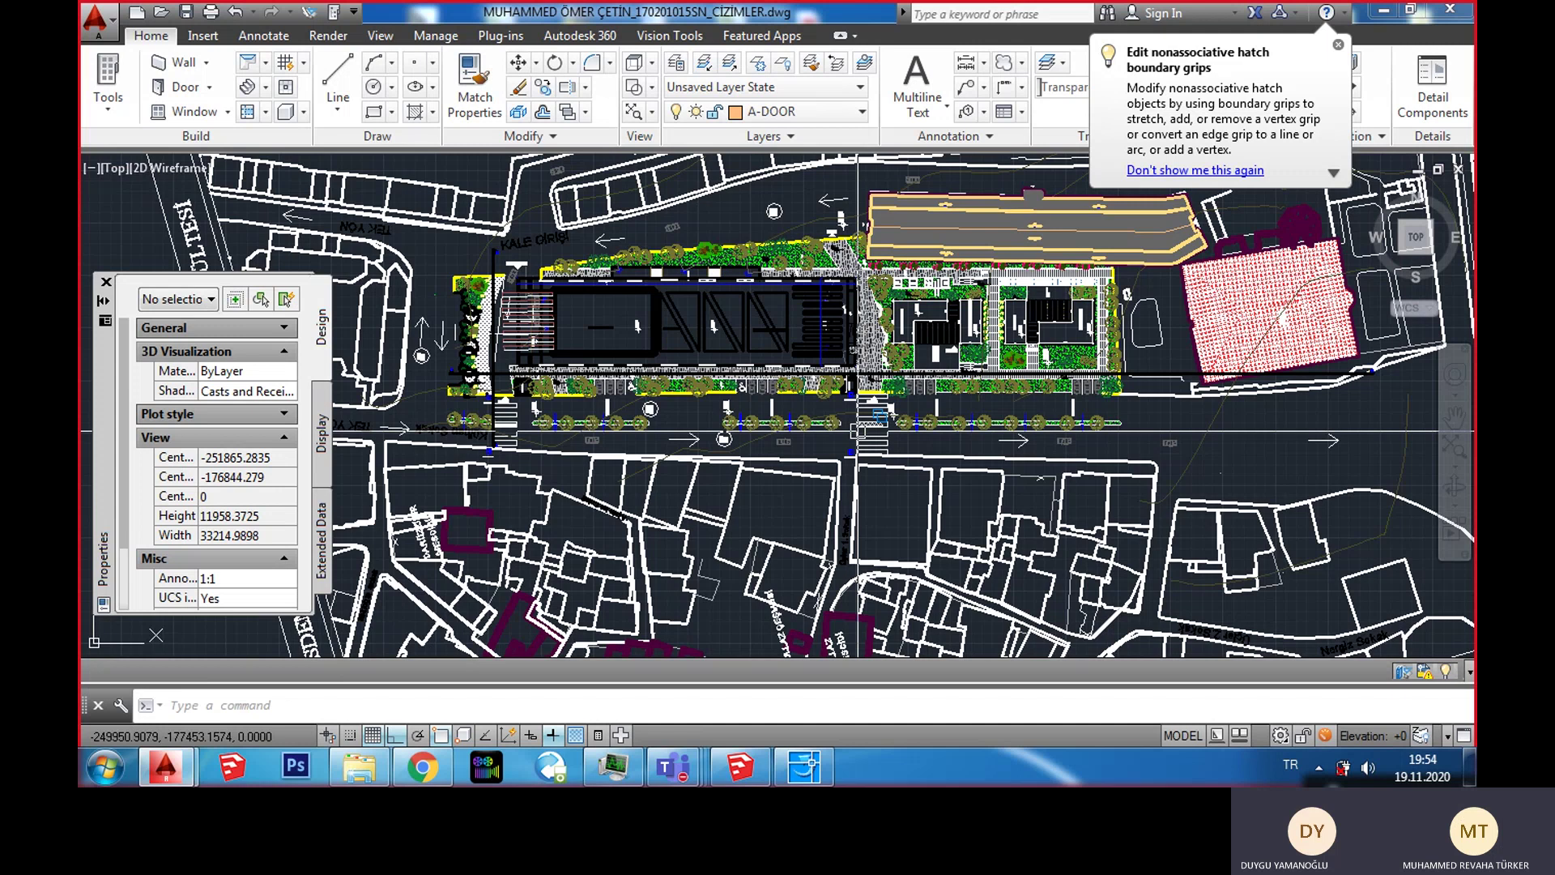
Step: Leave the plan and open the İzmir Bayraklı Kentsel dönüşüm Kritik folder within the İzmir Byraklı Kentsel dönüşüm dersleri folder on drive D
{"action": "left_click", "coordinate": [1379, 13]}
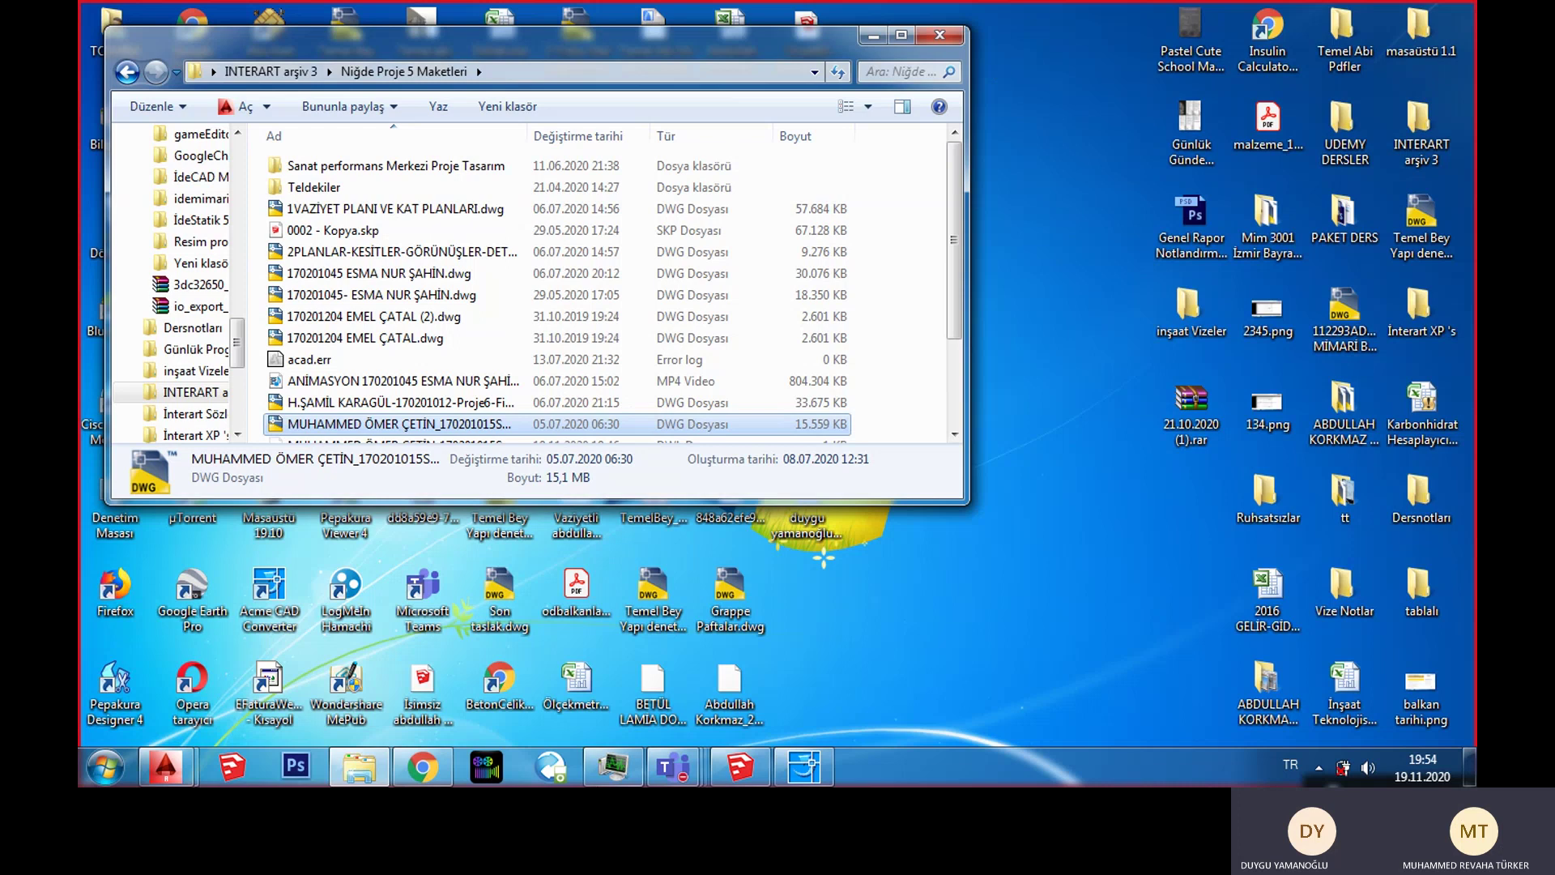
{"action": "left_click", "coordinate": [873, 36]}
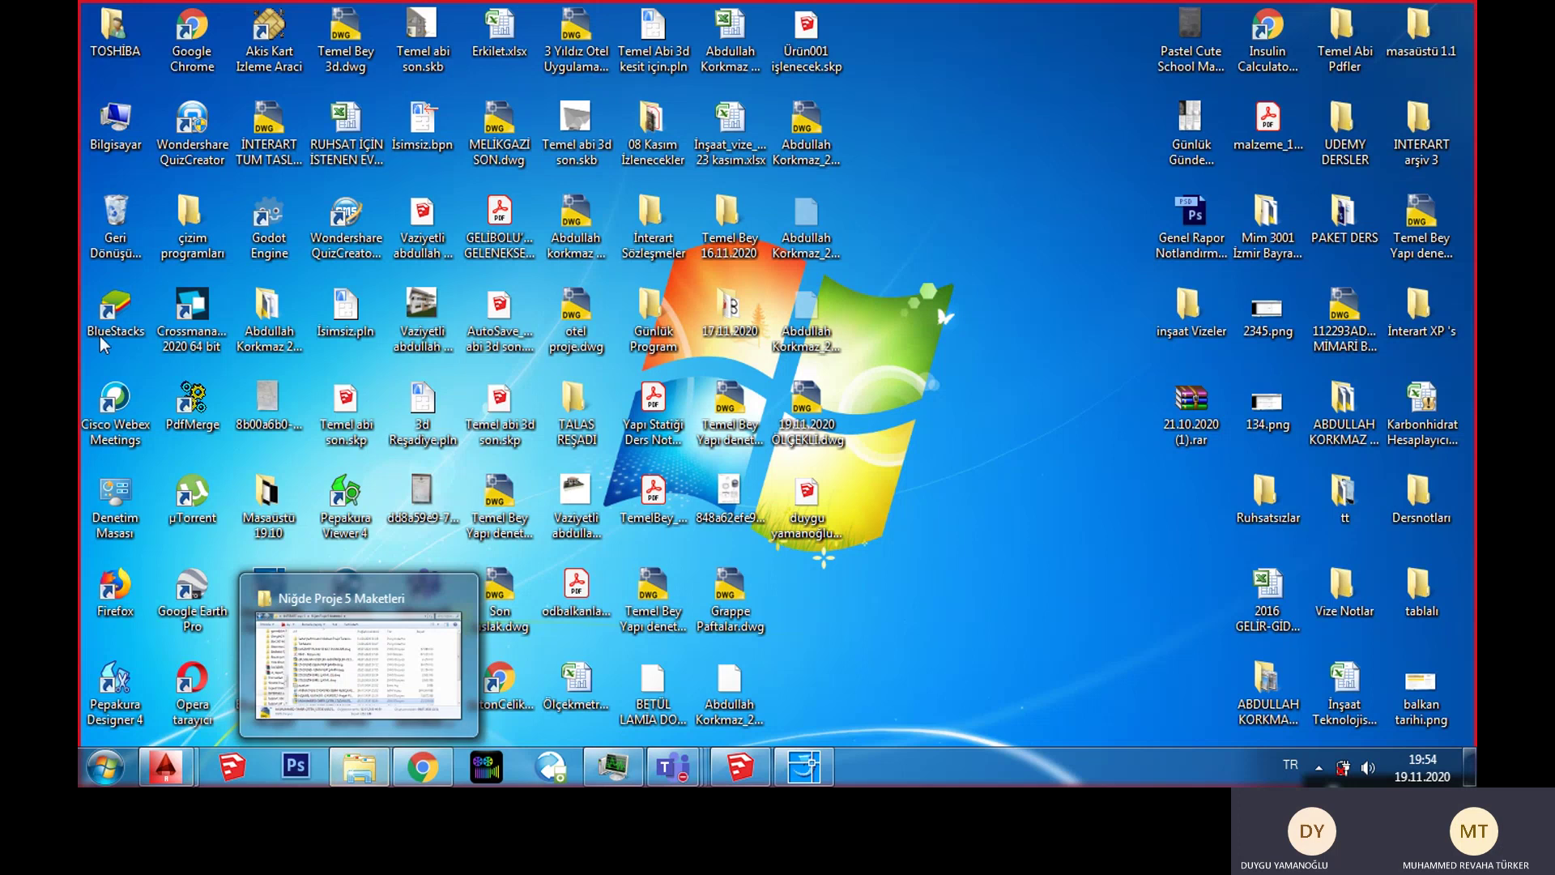
{"action": "double_click", "coordinate": [116, 123]}
{"action": "left_click", "coordinate": [690, 202]}
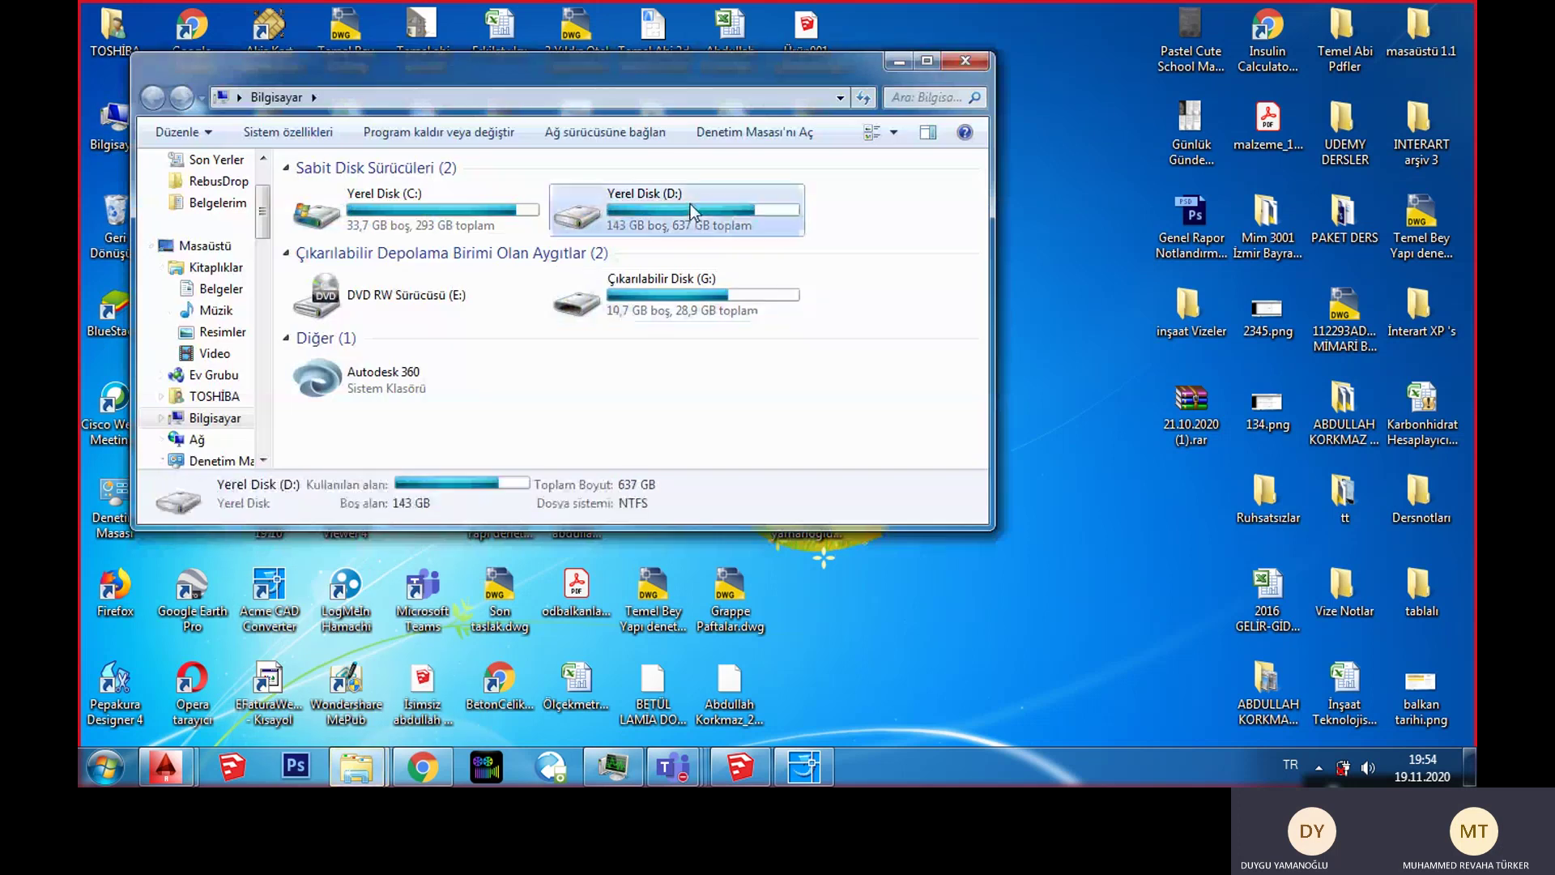
{"action": "double_click", "coordinate": [690, 203]}
{"action": "double_click", "coordinate": [675, 187]}
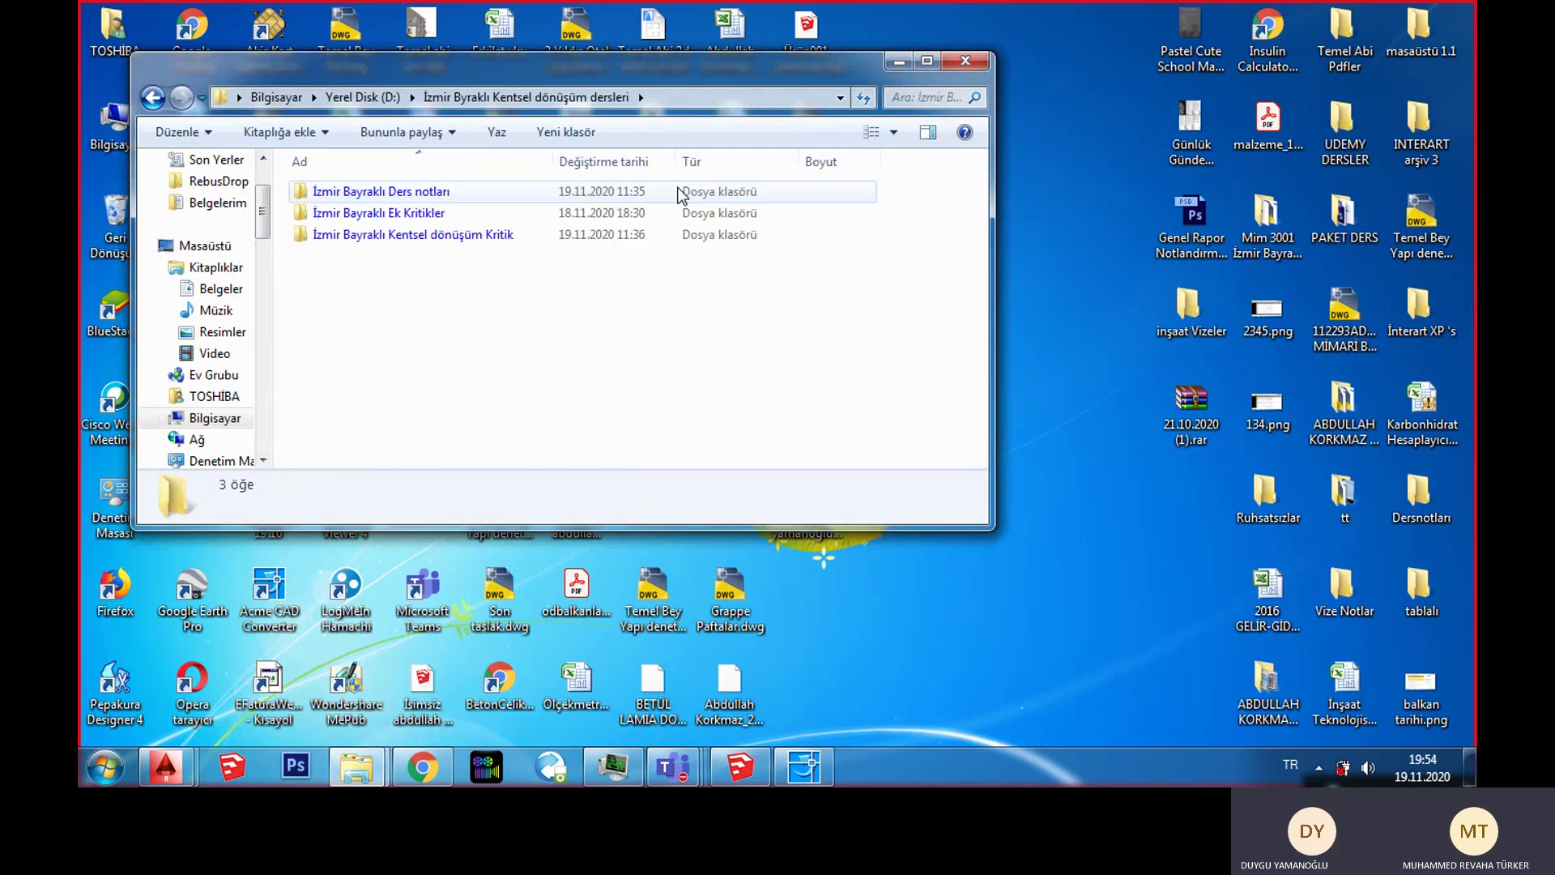
{"action": "left_click", "coordinate": [443, 238]}
{"action": "double_click", "coordinate": [441, 238]}
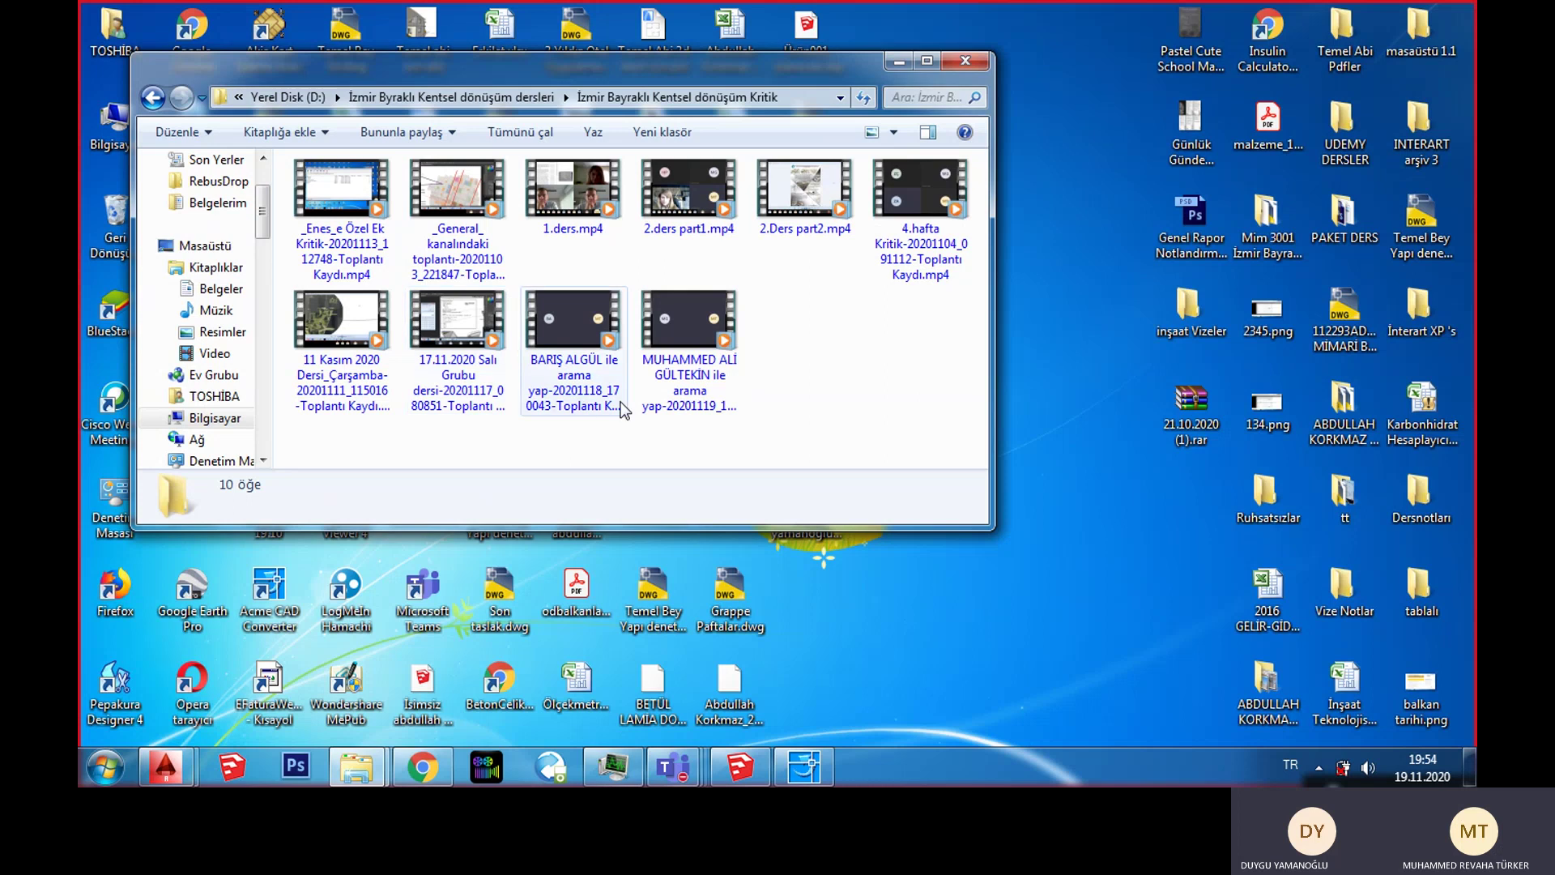
Step: Look into the İzmir Bayraklı Ders notları folder, then bring up the 16.11.2020 drawing in AutoCAD and show its full sheet
{"action": "key", "text": "BackSpace"}
{"action": "double_click", "coordinate": [443, 197]}
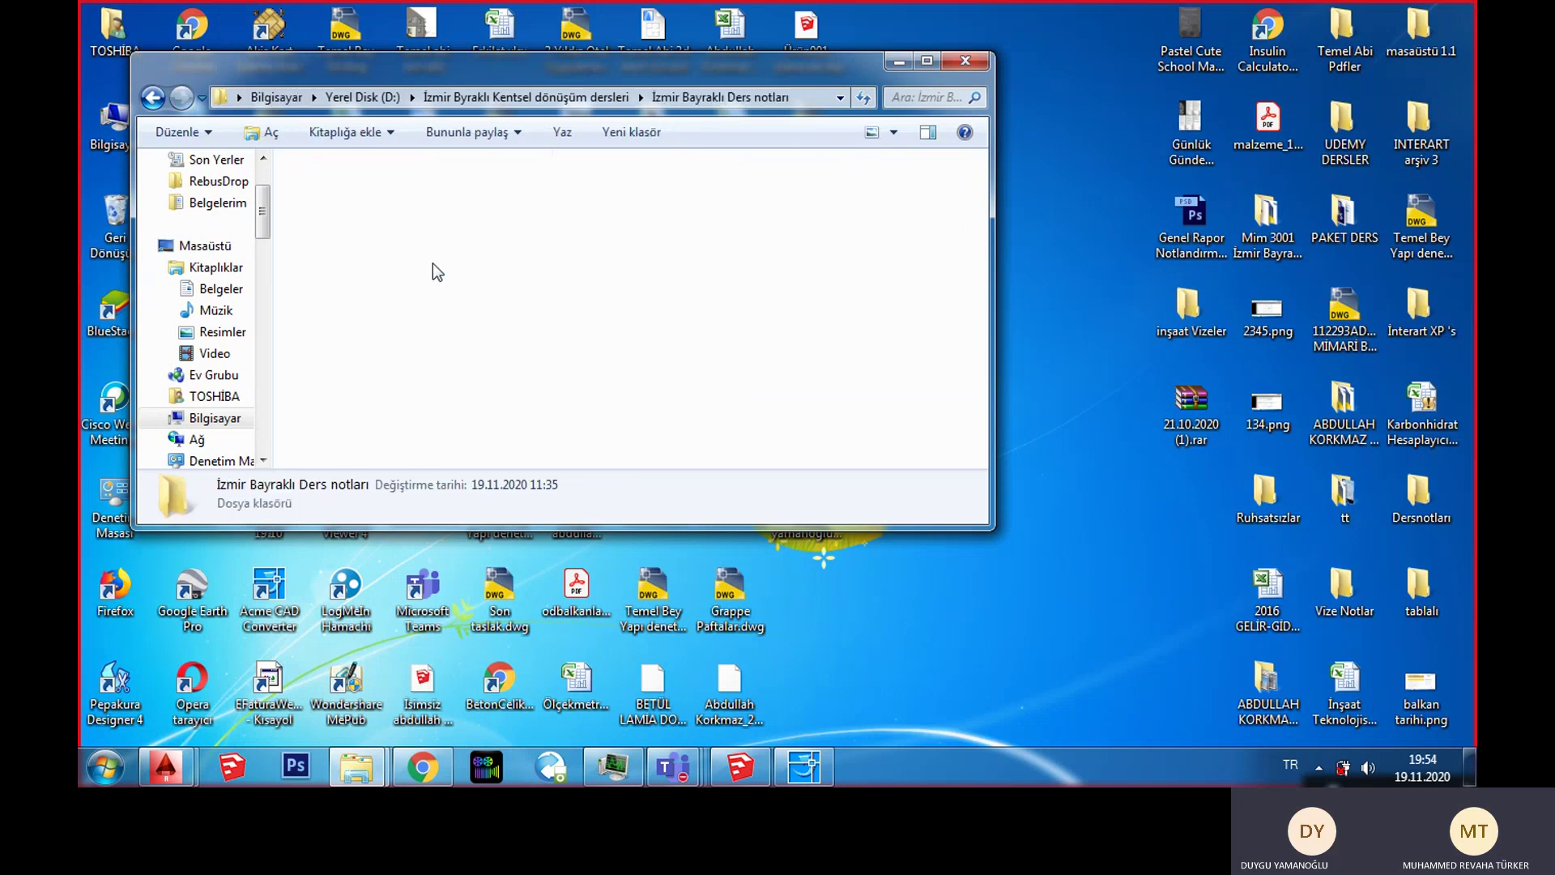
{"action": "left_click", "coordinate": [348, 278]}
{"action": "double_click", "coordinate": [348, 278]}
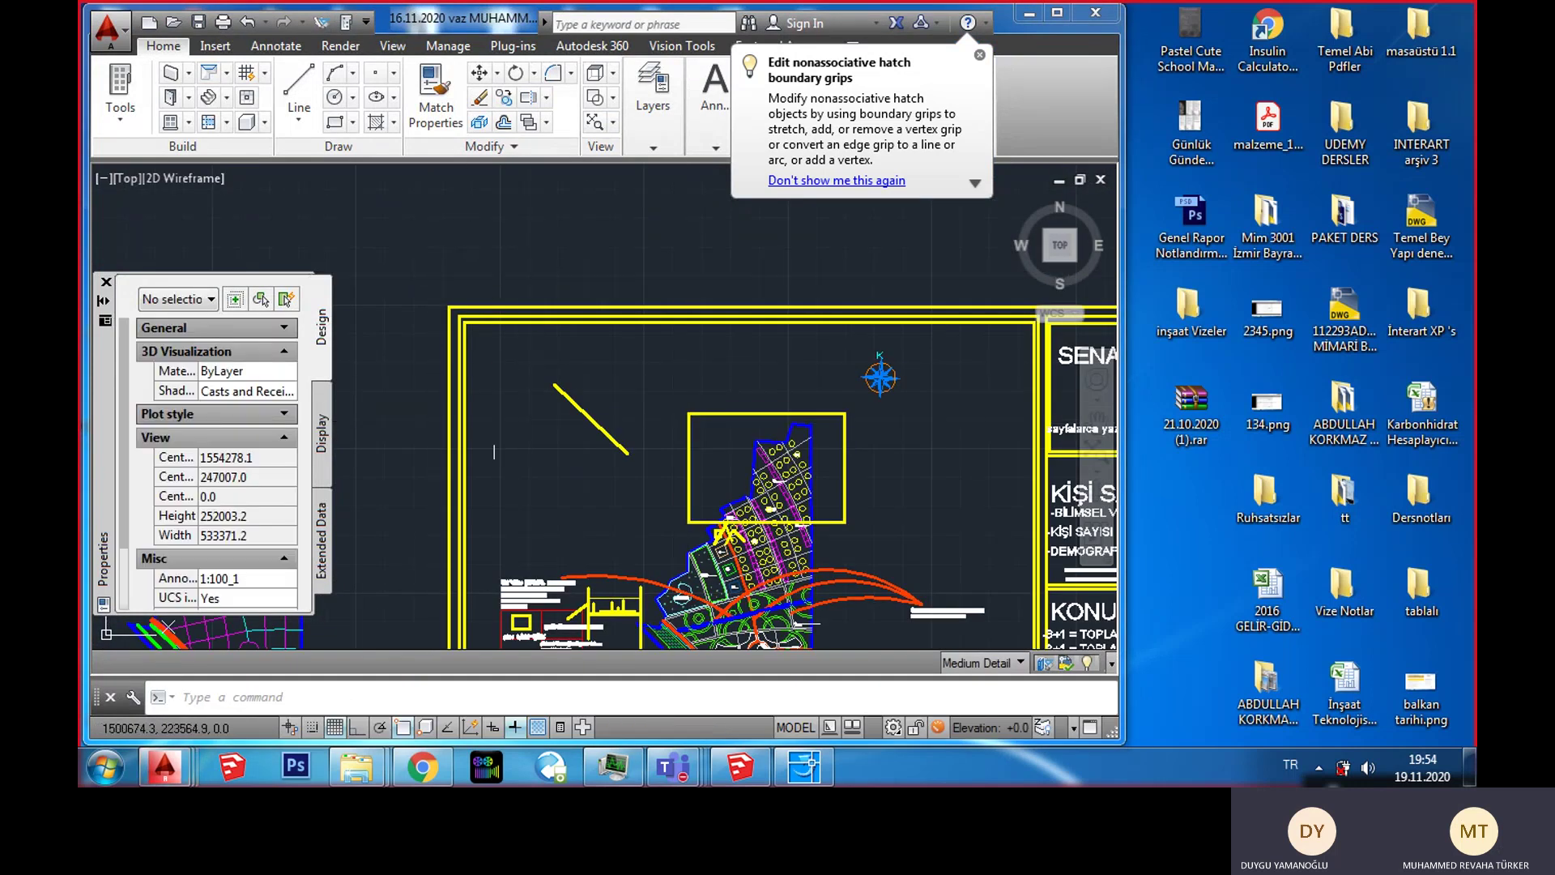
{"action": "mouse_move", "coordinate": [494, 496]}
{"action": "middle_mouse_down"}
{"action": "mouse_move", "coordinate": [480, 483]}
{"action": "mouse_move", "coordinate": [524, 524]}
{"action": "mouse_move", "coordinate": [600, 497]}
{"action": "middle_mouse_up"}
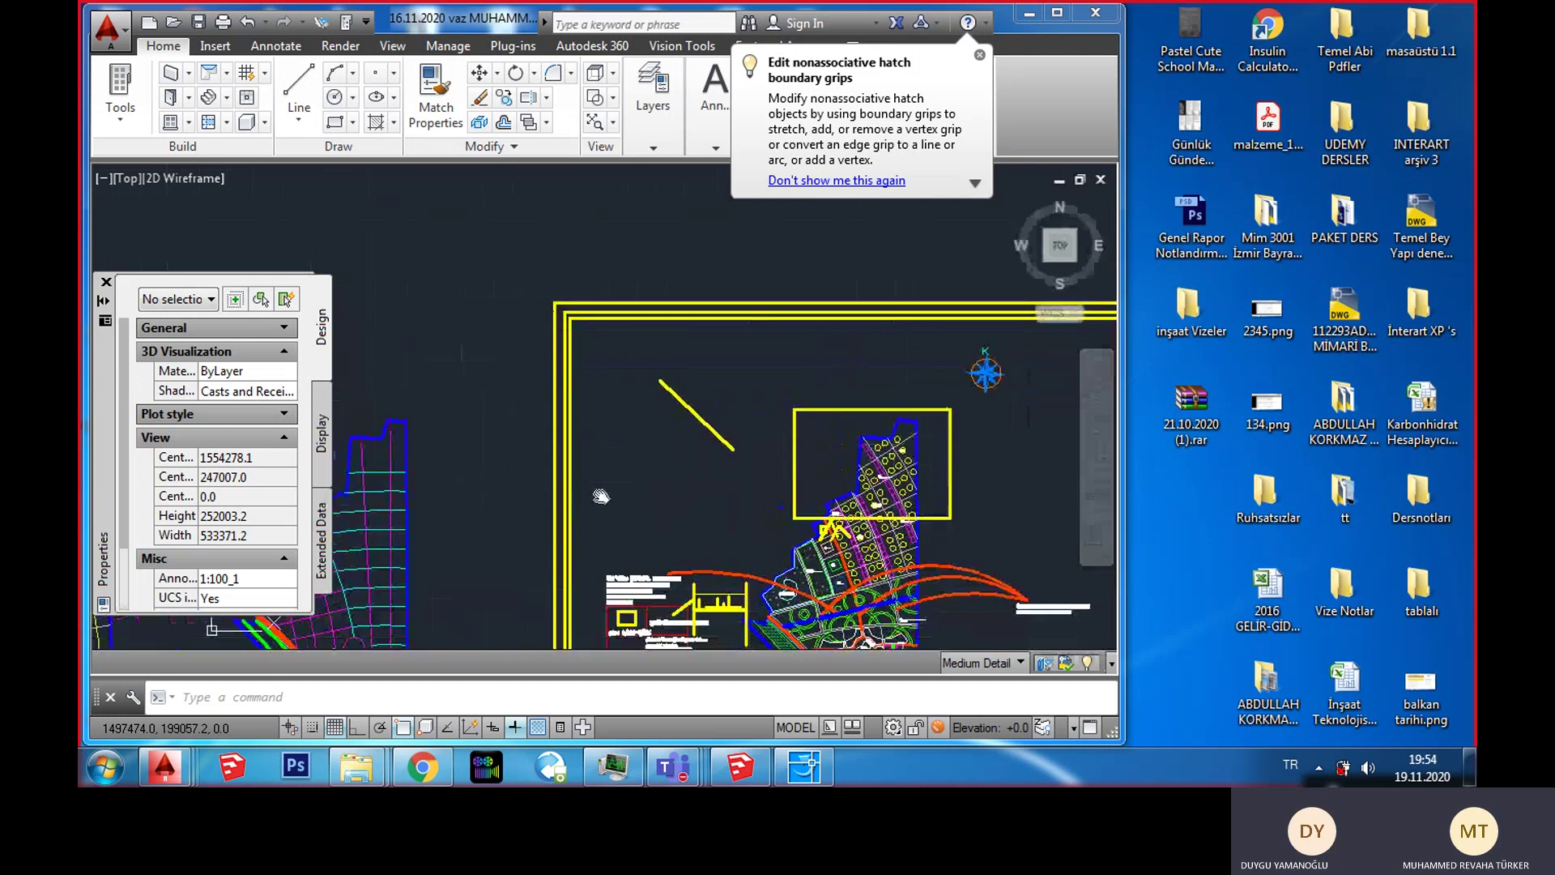
{"action": "scroll", "coordinate": [513, 267], "scroll_direction": "down", "scroll_amount": 2}
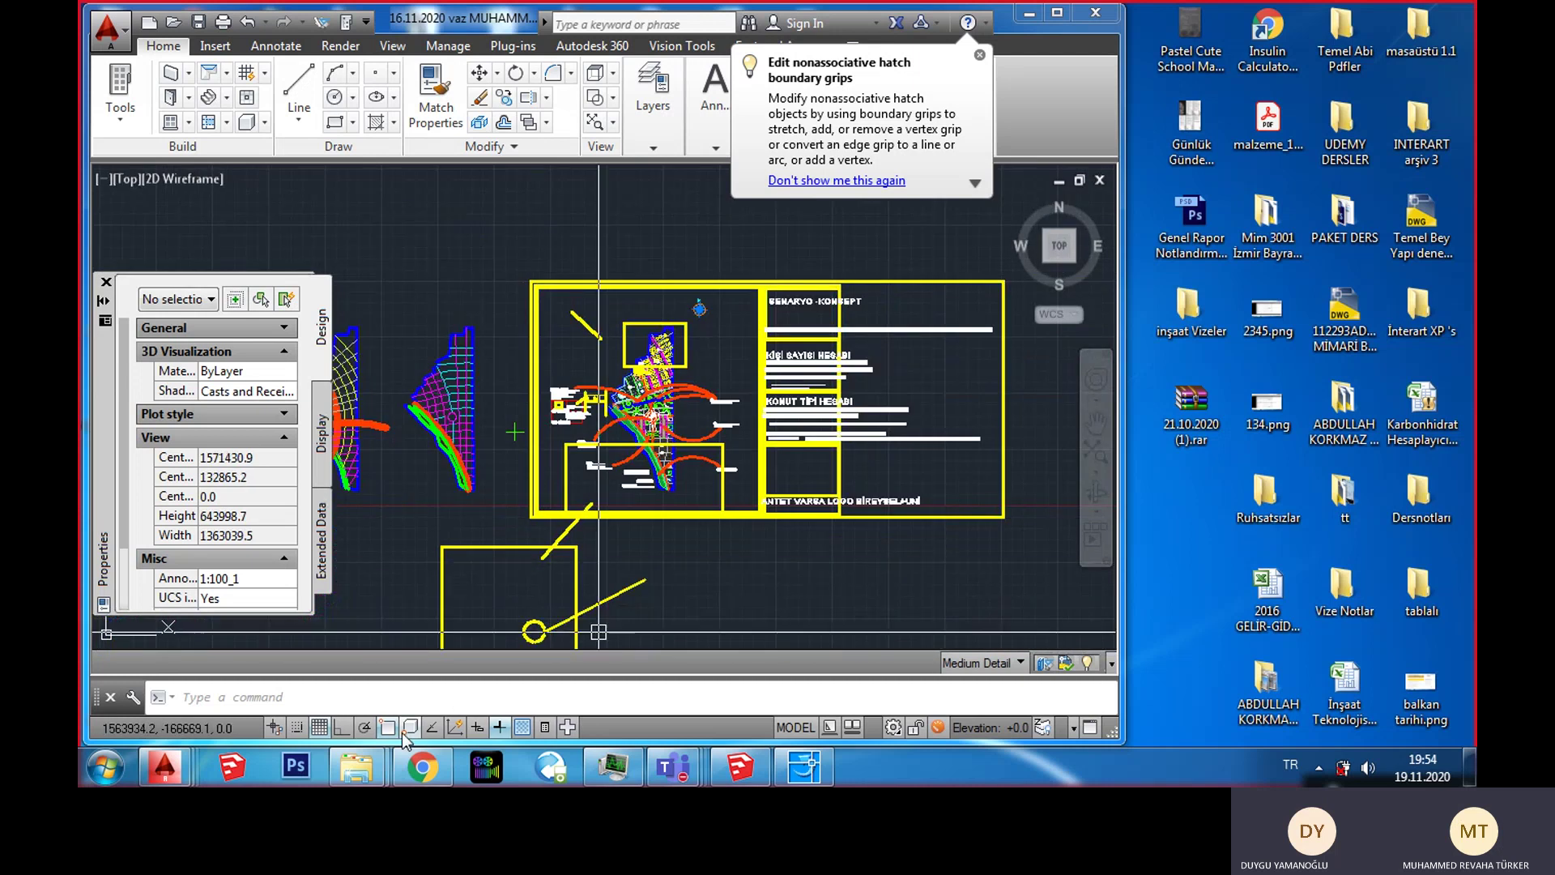
Step: Switch to Acme CAD Converter with 19.11.2020 ÖLÇEKLİ.dwg and maximize its window
{"action": "mouse_move", "coordinate": [834, 781]}
{"action": "left_click", "coordinate": [809, 656]}
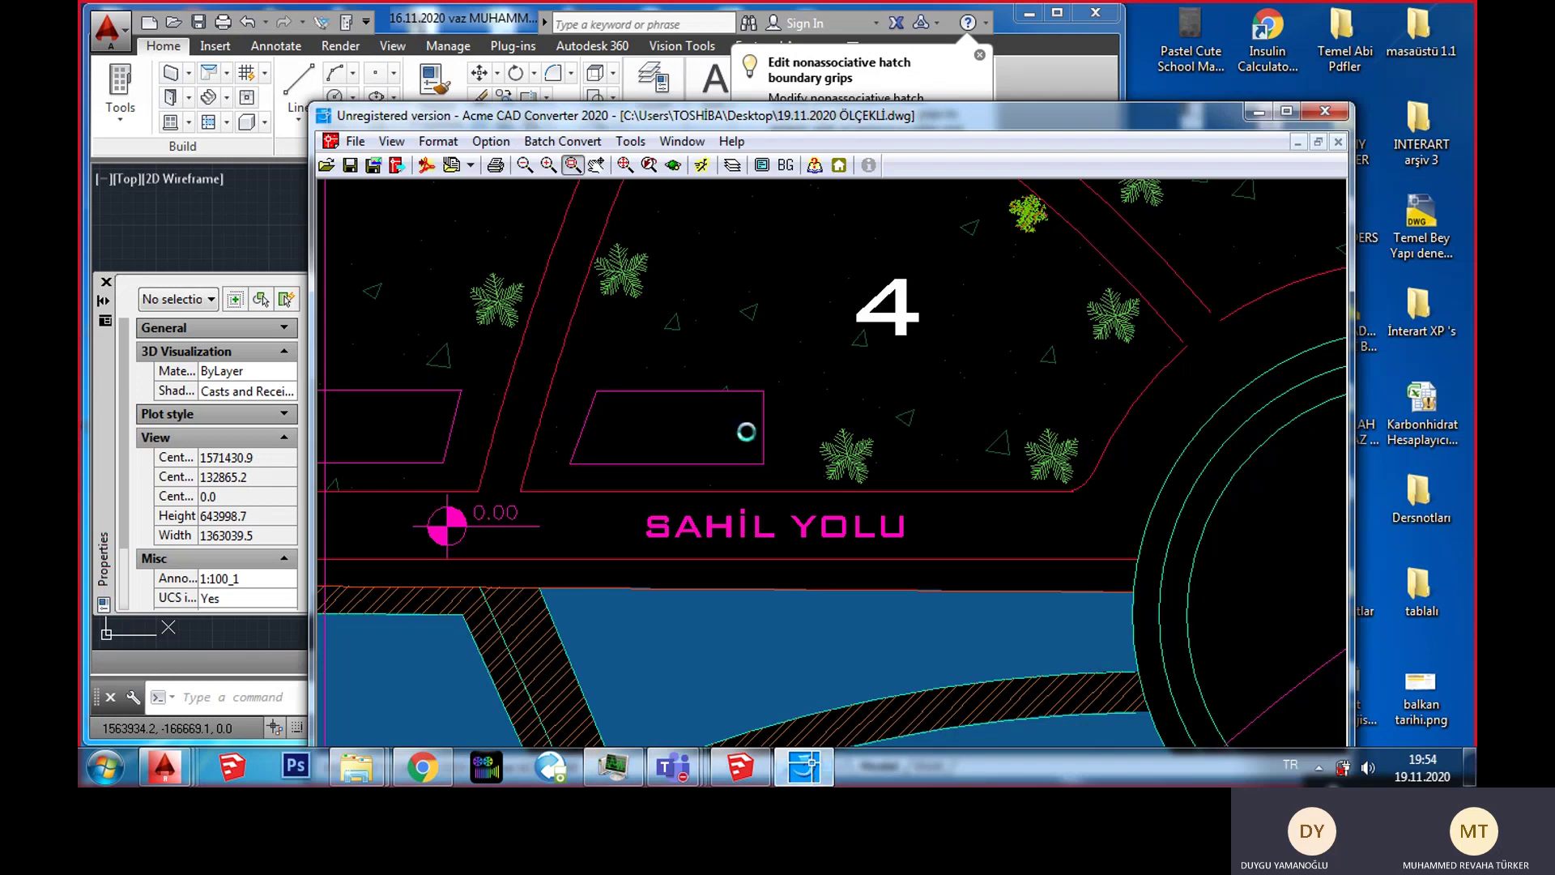
{"action": "scroll", "coordinate": [756, 475], "scroll_direction": "down", "scroll_amount": 1}
{"action": "scroll", "coordinate": [901, 419], "scroll_direction": "down", "scroll_amount": 1}
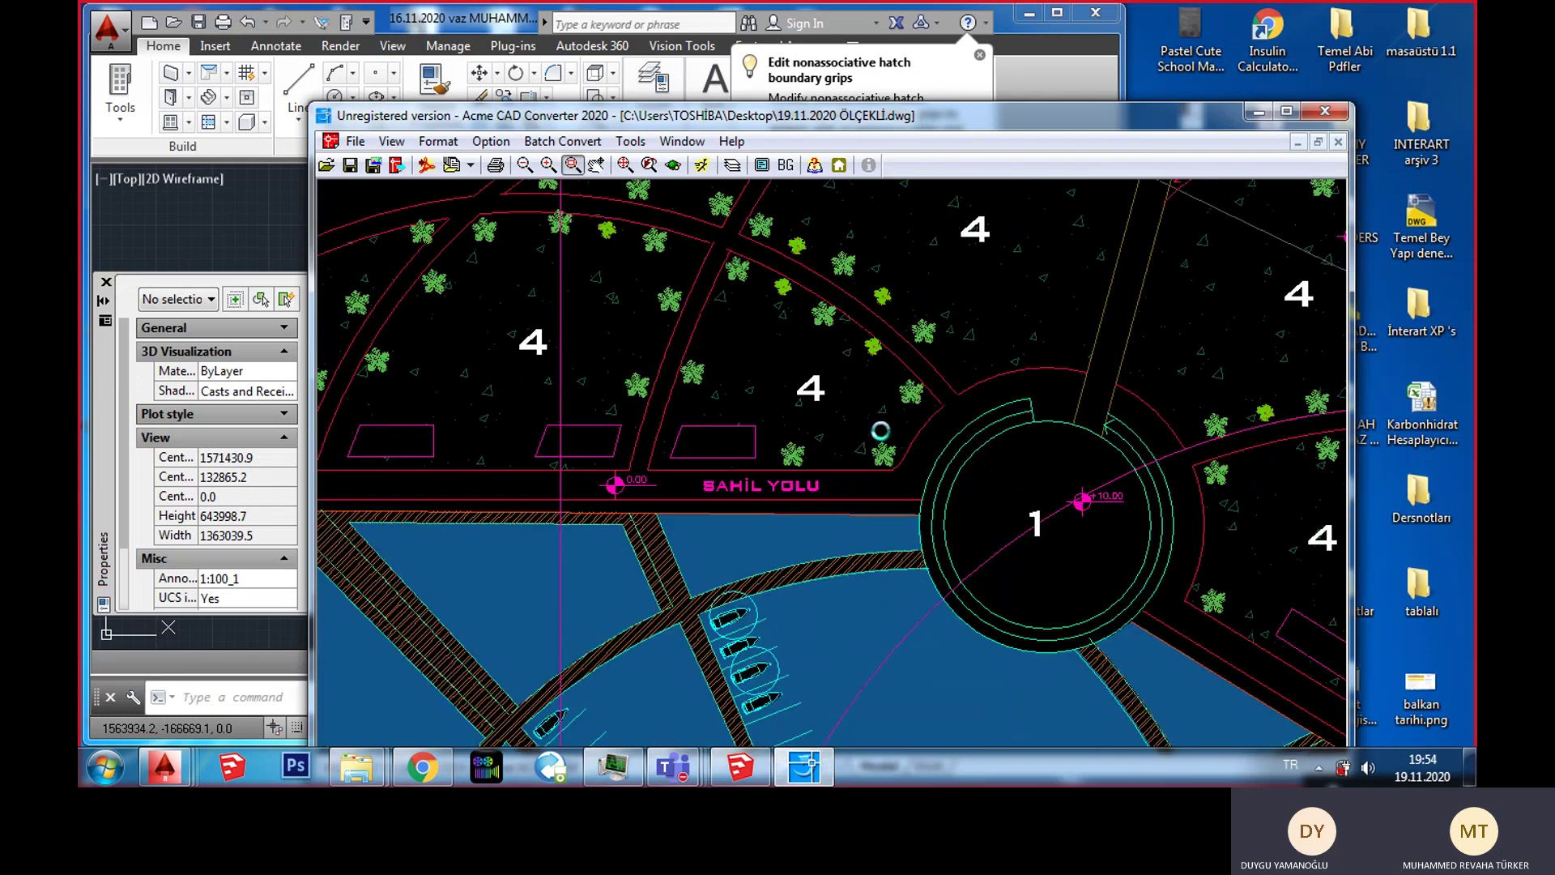
{"action": "scroll", "coordinate": [880, 430], "scroll_direction": "up", "scroll_amount": 3}
{"action": "scroll", "coordinate": [881, 435], "scroll_direction": "down", "scroll_amount": 1}
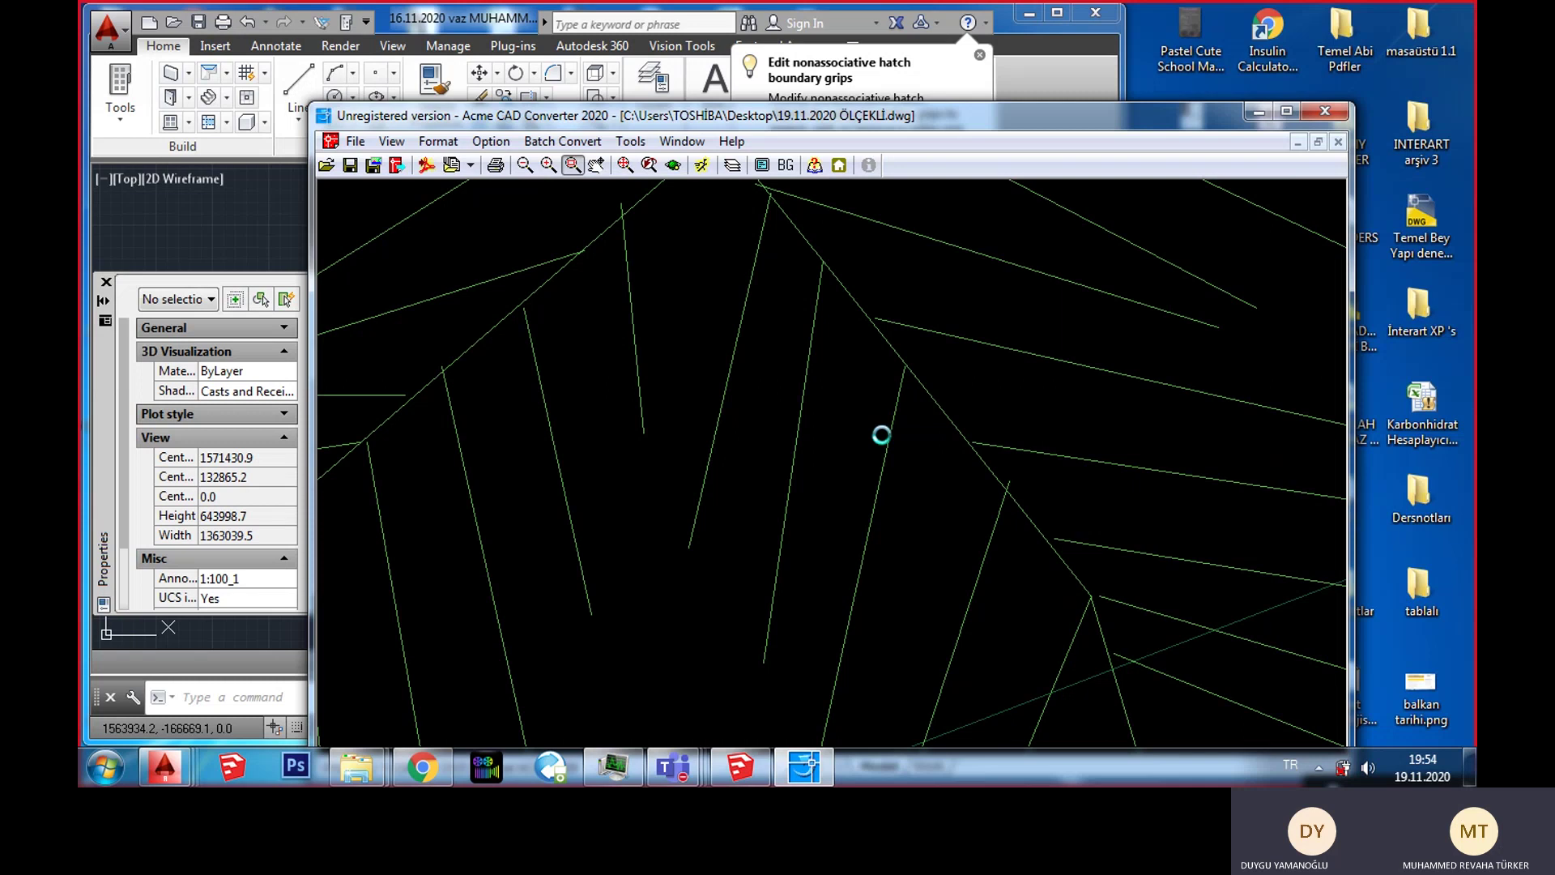
{"action": "scroll", "coordinate": [881, 434], "scroll_direction": "down", "scroll_amount": 1}
{"action": "scroll", "coordinate": [885, 436], "scroll_direction": "down", "scroll_amount": 1}
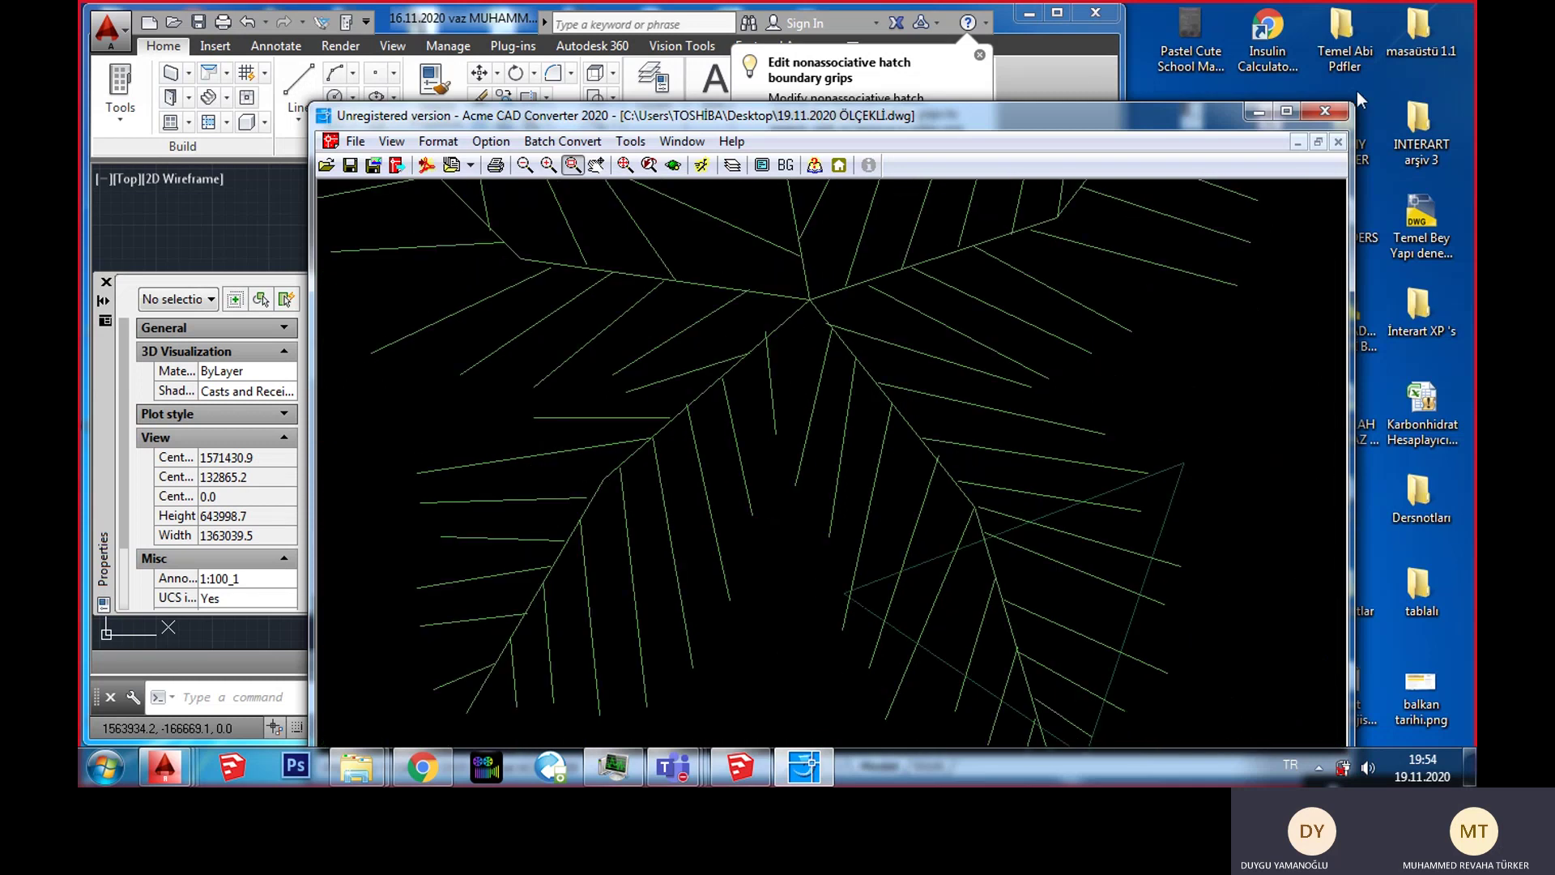
{"action": "left_click", "coordinate": [1288, 111]}
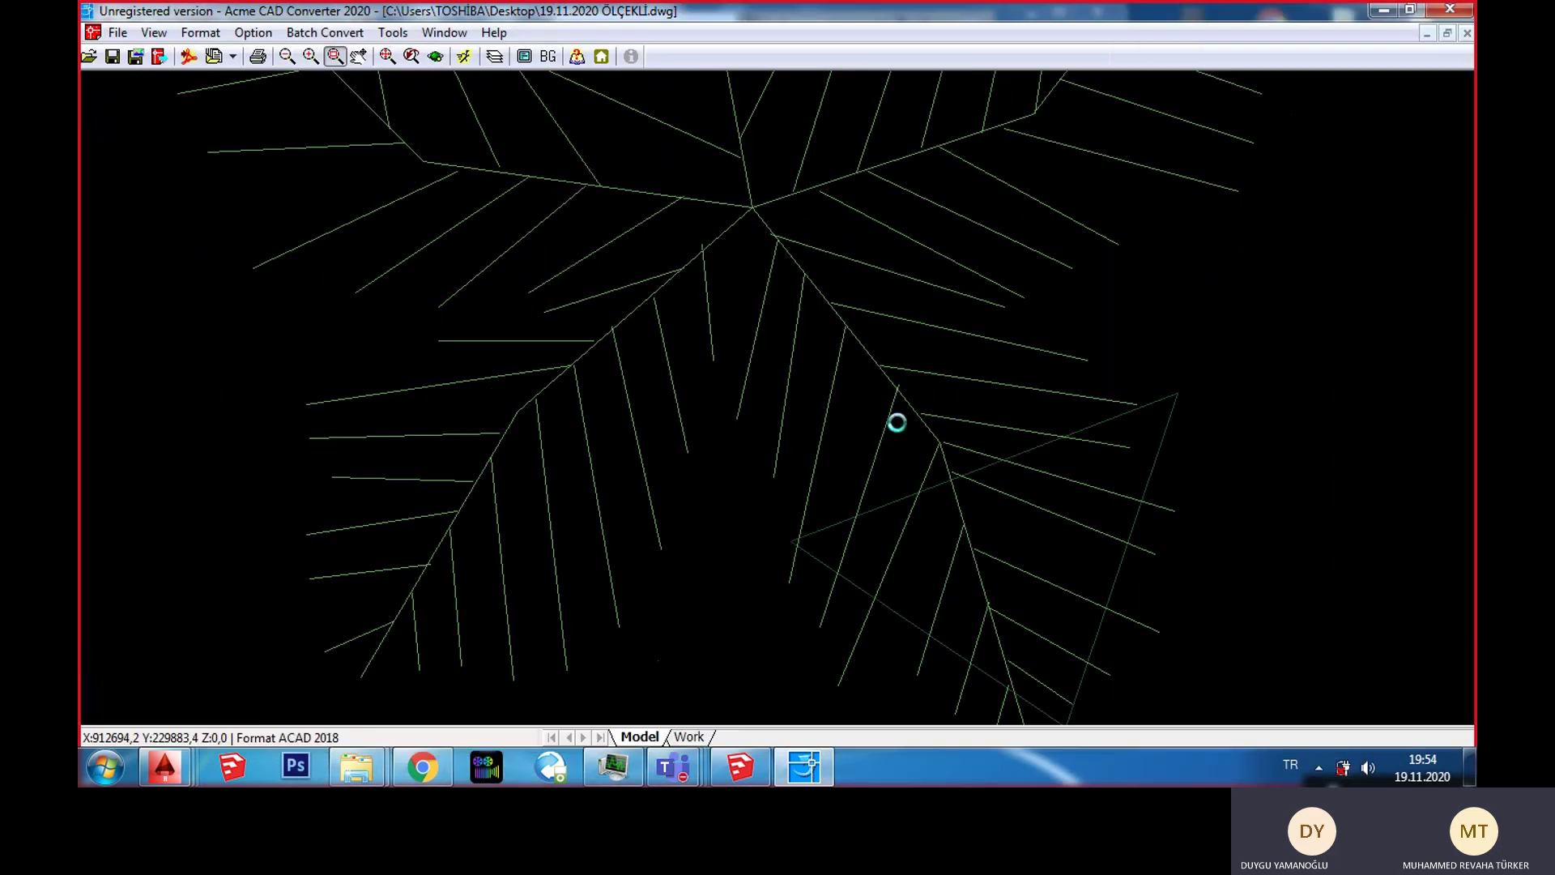
Step: Examine the marina plan from its tree planting and SAHİL YOLU out to the whole sheet with the 1/500 and 1/2000 drawings
{"action": "scroll", "coordinate": [931, 402], "scroll_direction": "down", "scroll_amount": 1}
{"action": "scroll", "coordinate": [919, 428], "scroll_direction": "down", "scroll_amount": 1}
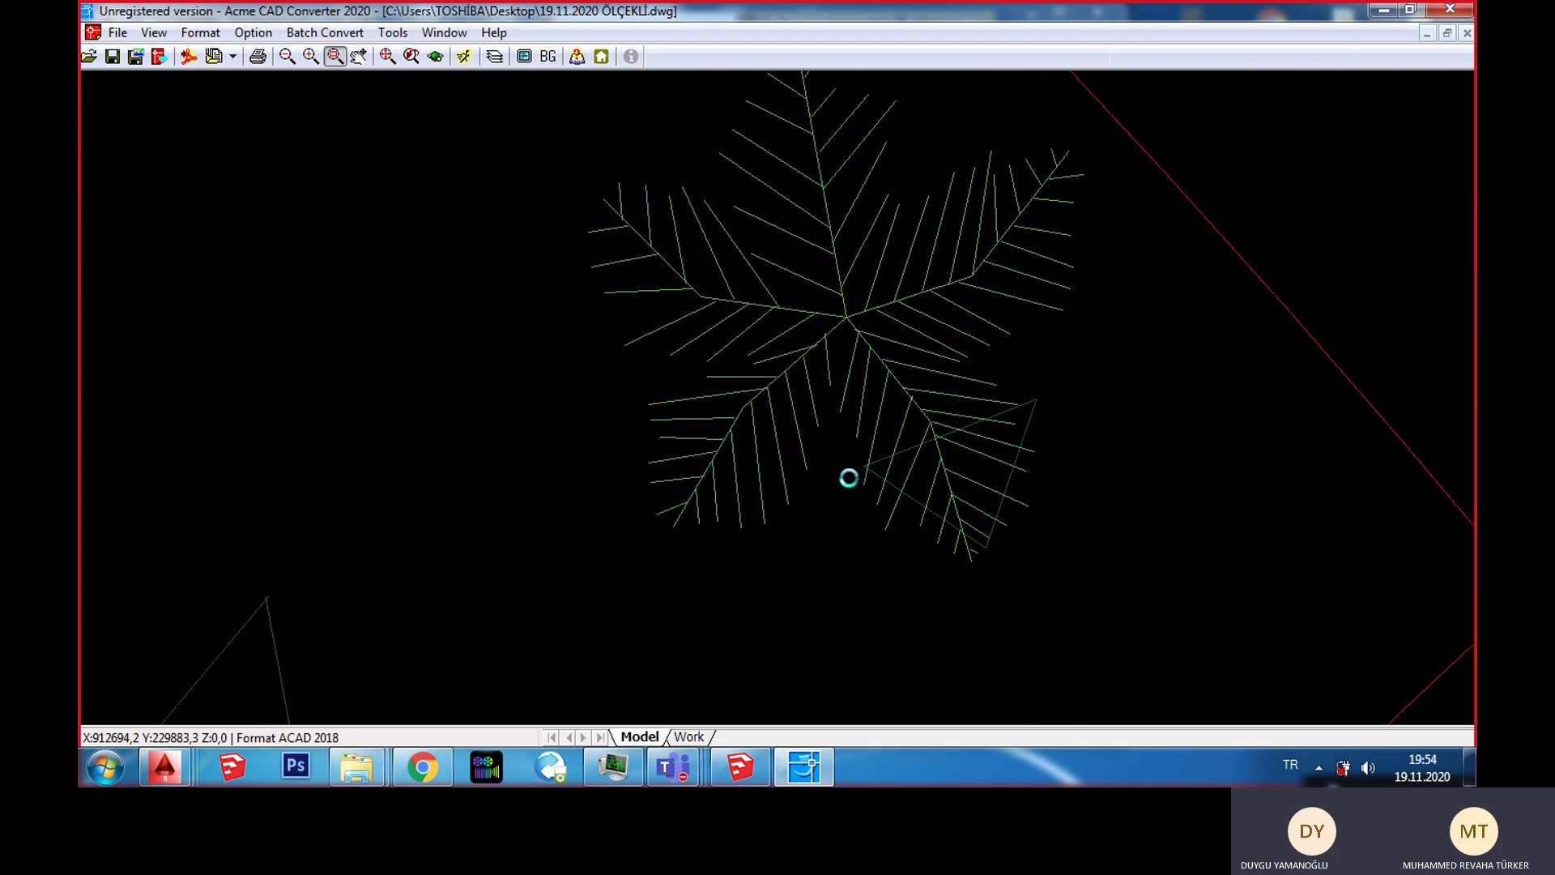
{"action": "scroll", "coordinate": [867, 486], "scroll_direction": "down", "scroll_amount": 1}
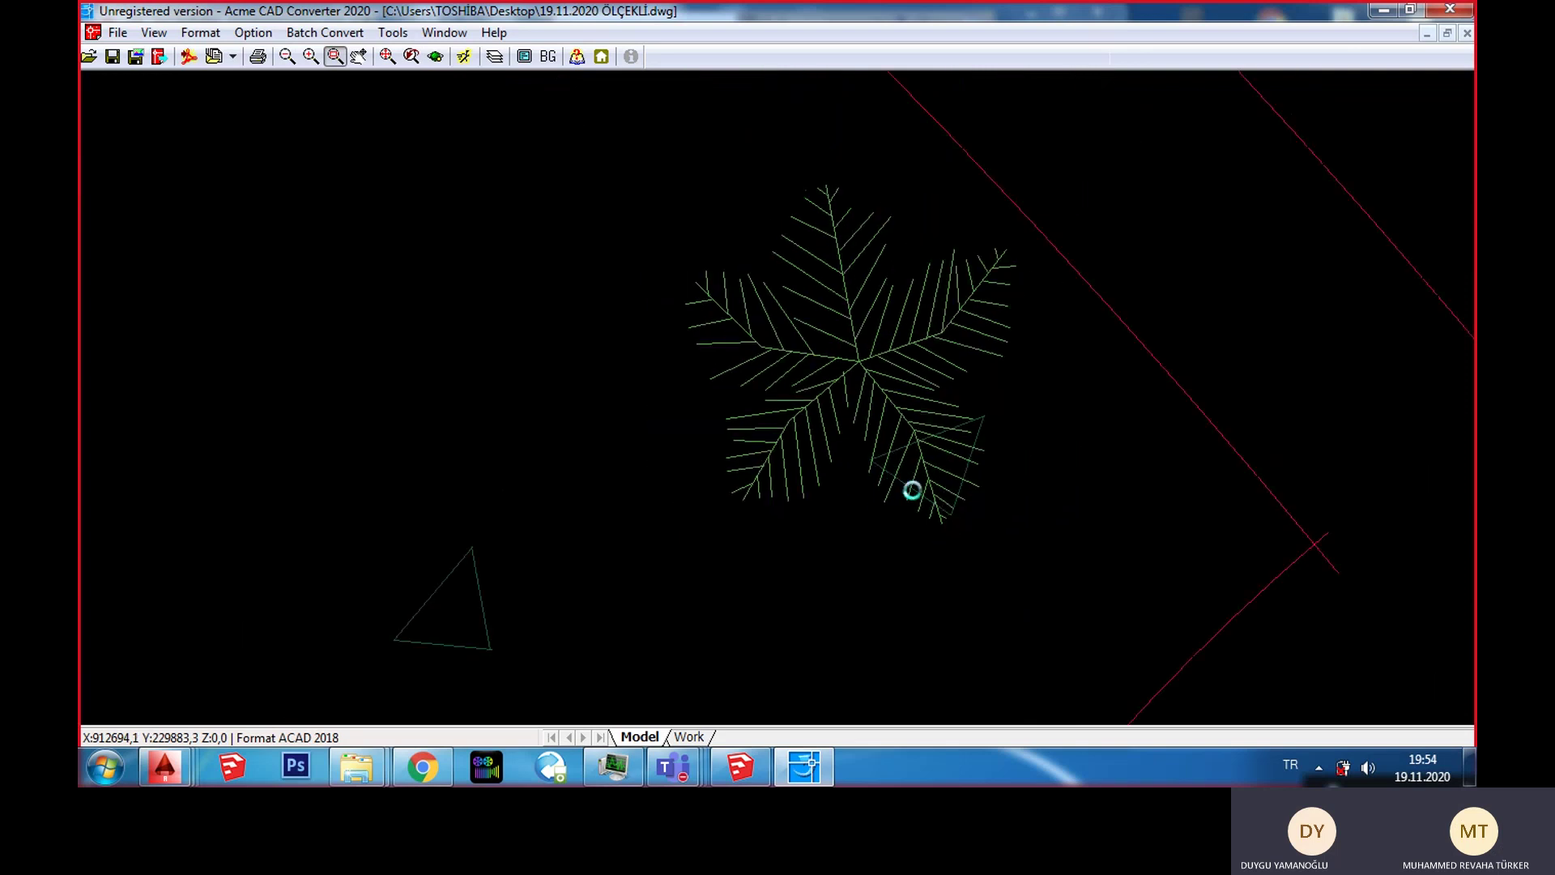
{"action": "scroll", "coordinate": [913, 485], "scroll_direction": "down", "scroll_amount": 1}
{"action": "scroll", "coordinate": [939, 502], "scroll_direction": "down", "scroll_amount": 1}
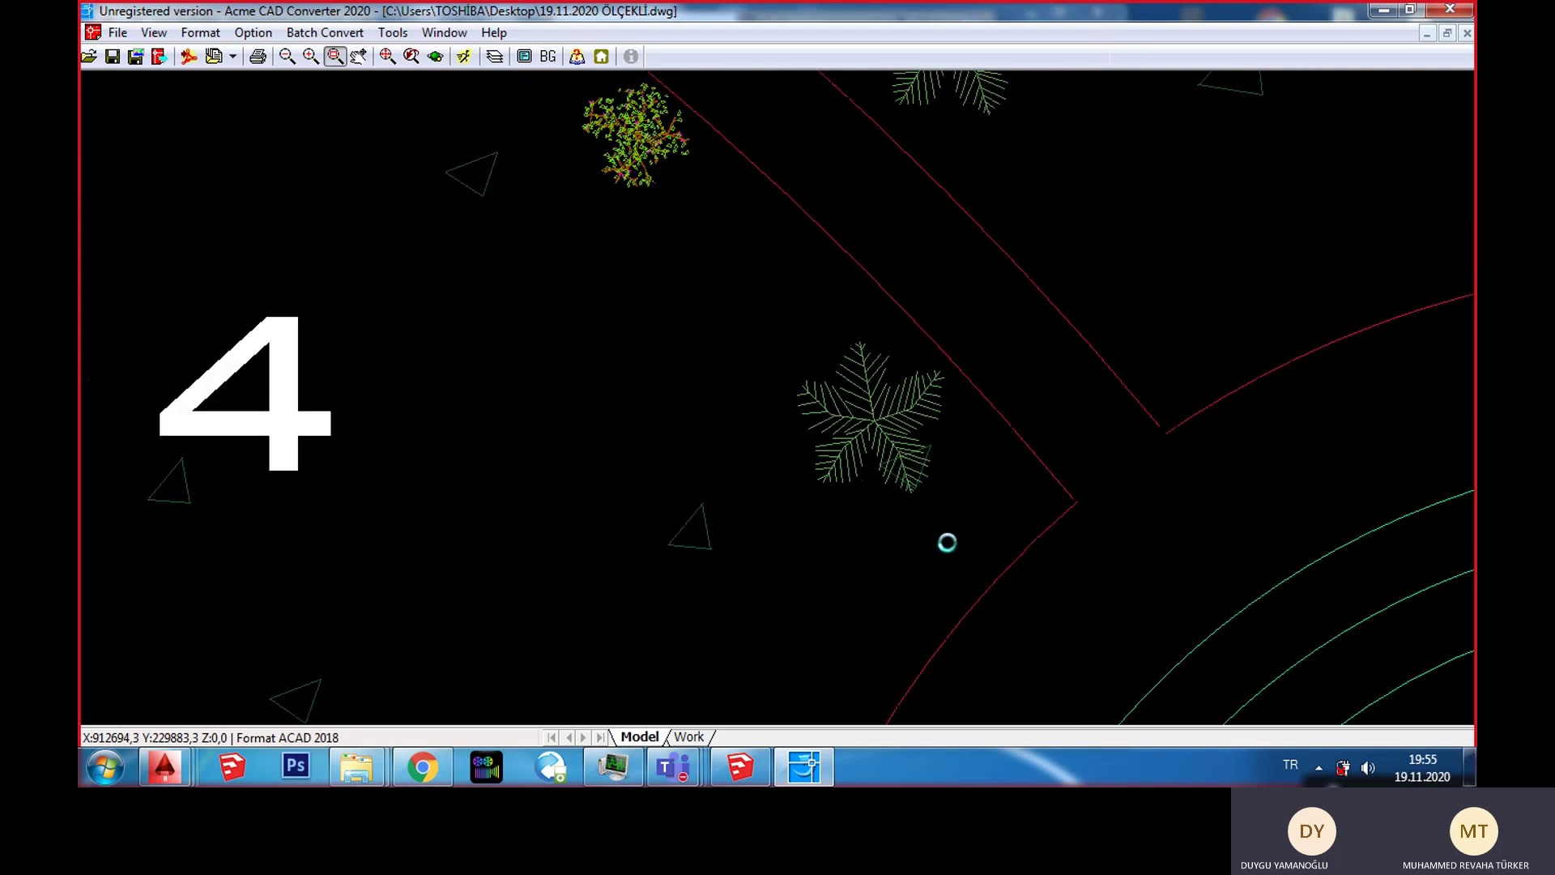
{"action": "scroll", "coordinate": [1154, 427], "scroll_direction": "down", "scroll_amount": 1}
{"action": "scroll", "coordinate": [1086, 458], "scroll_direction": "down", "scroll_amount": 1}
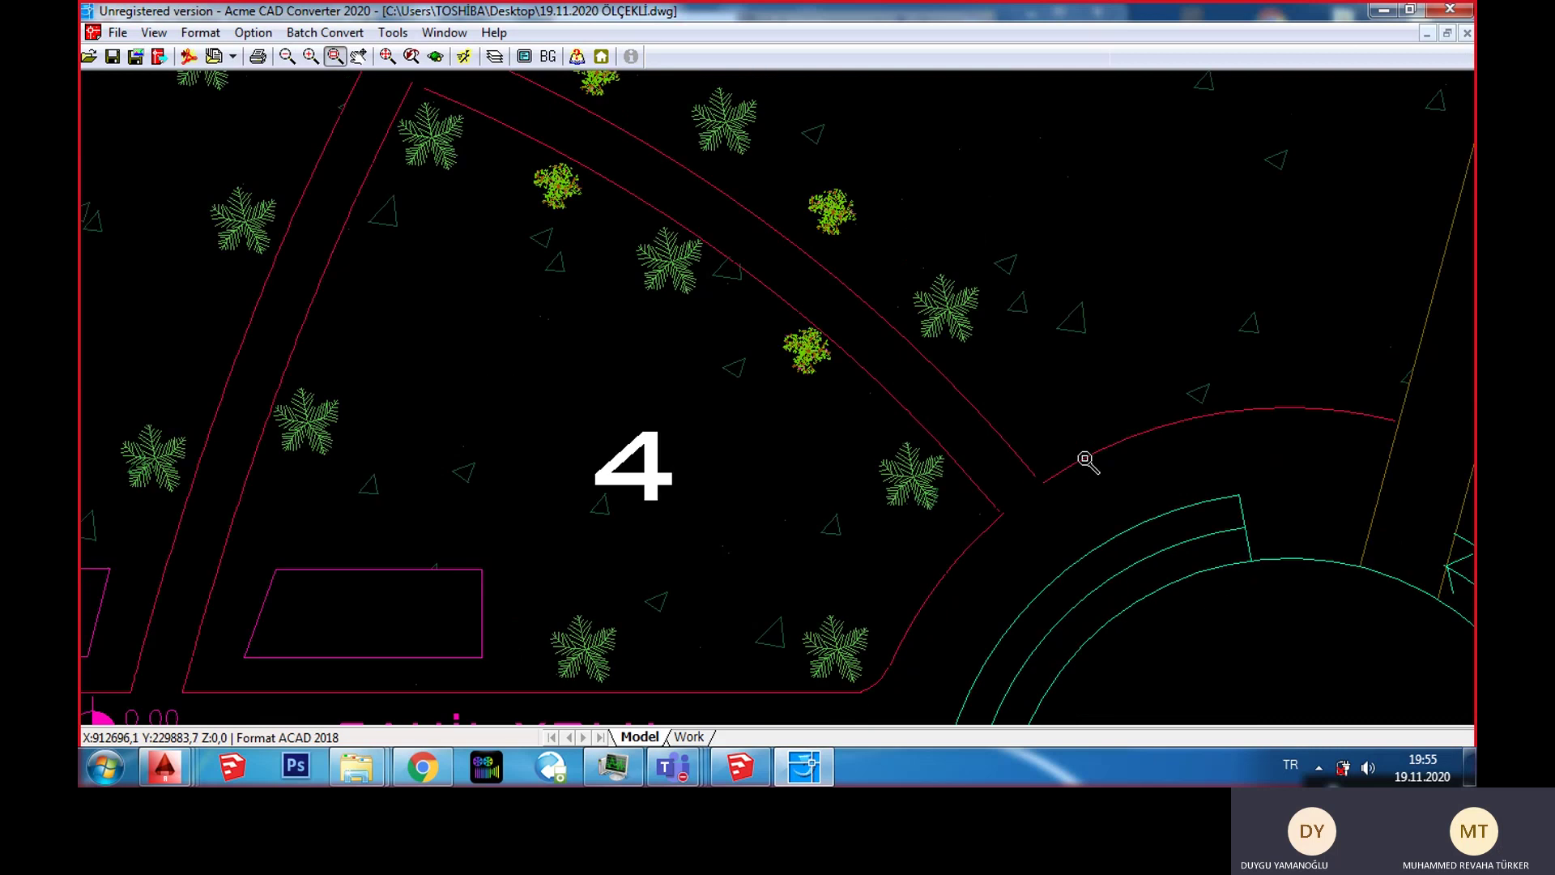
{"action": "scroll", "coordinate": [1073, 528], "scroll_direction": "down", "scroll_amount": 1}
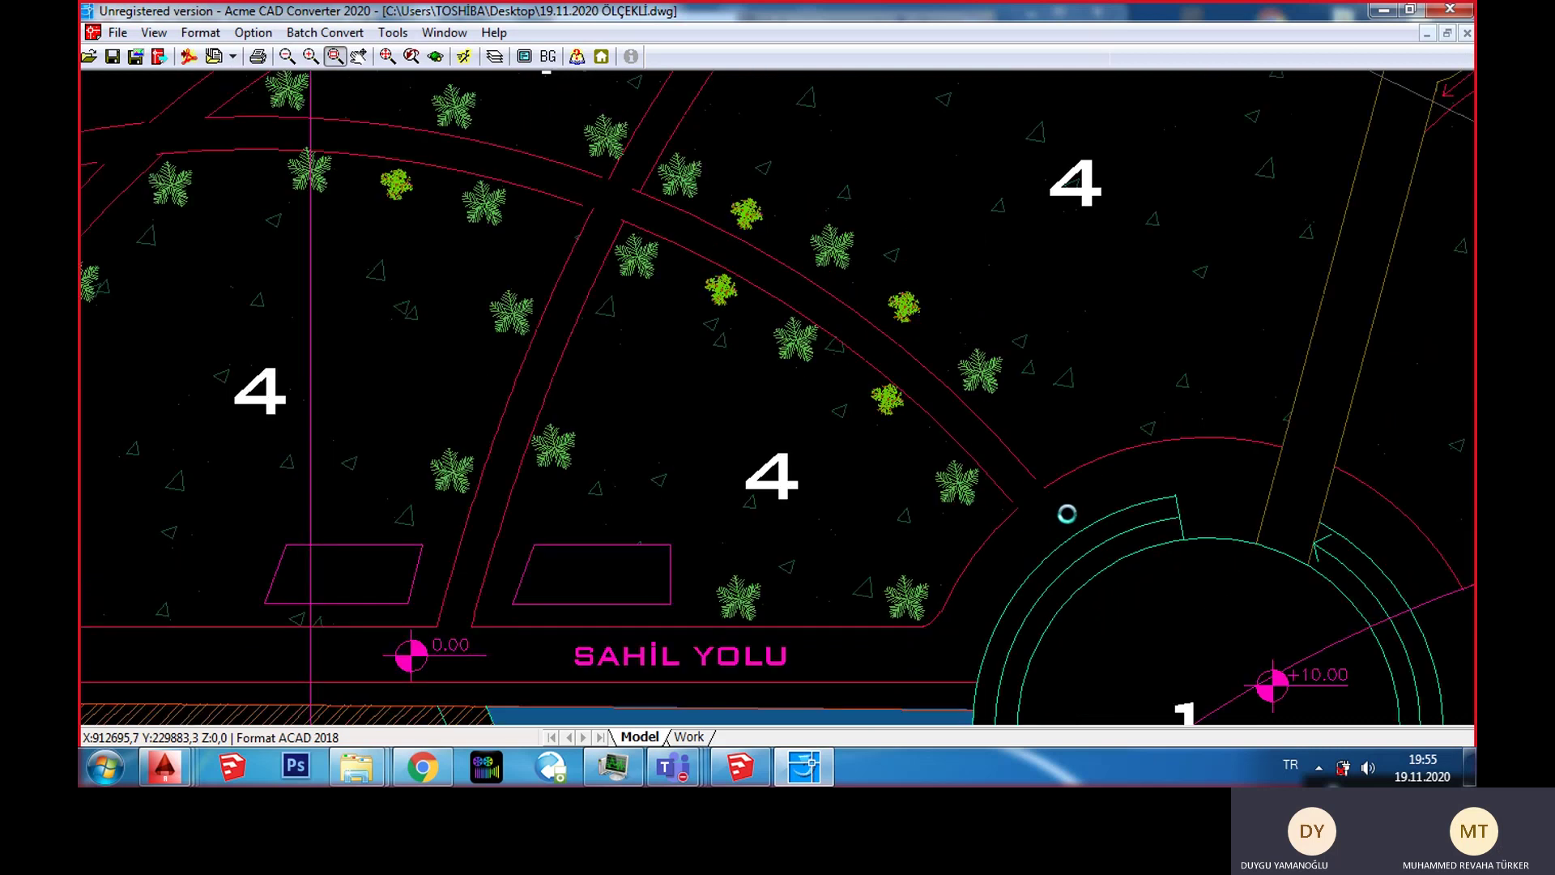
{"action": "scroll", "coordinate": [1058, 519], "scroll_direction": "down", "scroll_amount": 1}
{"action": "scroll", "coordinate": [1043, 559], "scroll_direction": "down", "scroll_amount": 1}
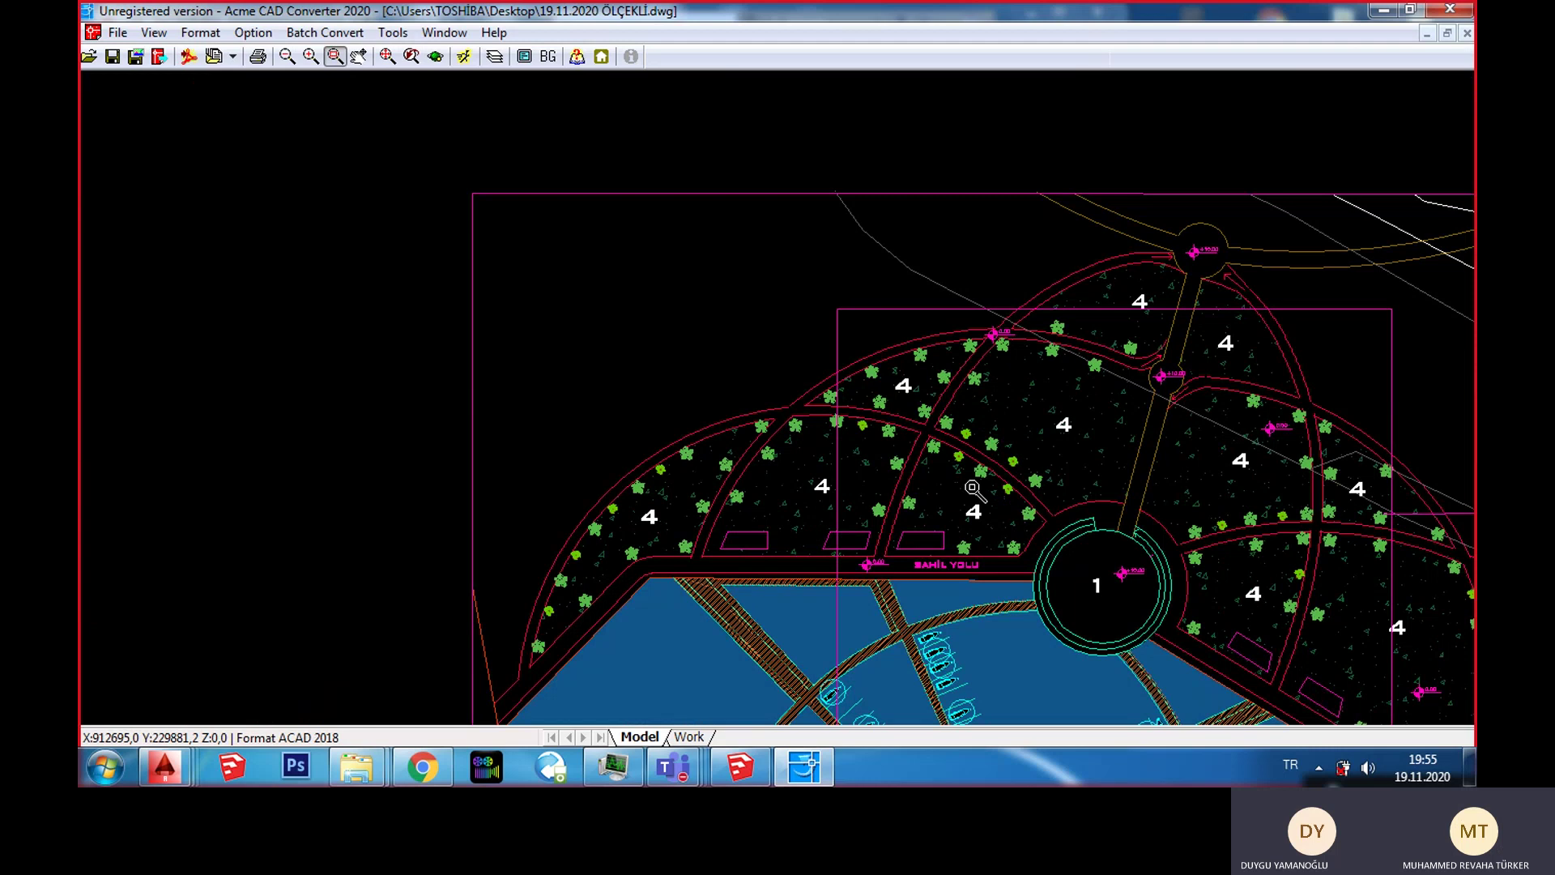
{"action": "scroll", "coordinate": [972, 489], "scroll_direction": "down", "scroll_amount": 1}
{"action": "scroll", "coordinate": [938, 468], "scroll_direction": "down", "scroll_amount": 1}
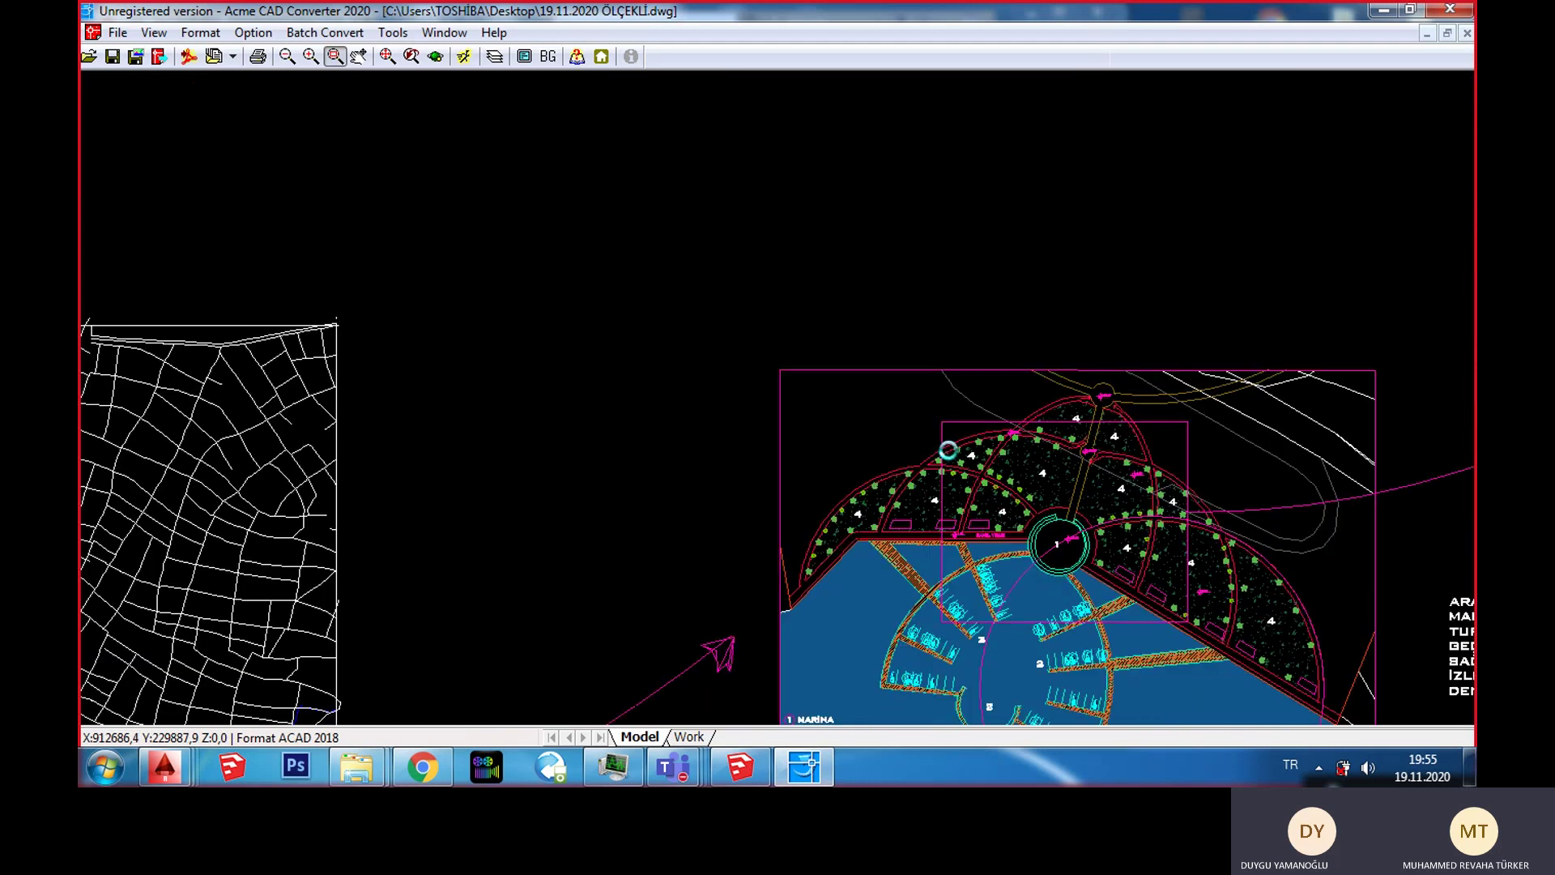
{"action": "scroll", "coordinate": [947, 443], "scroll_direction": "down", "scroll_amount": 1}
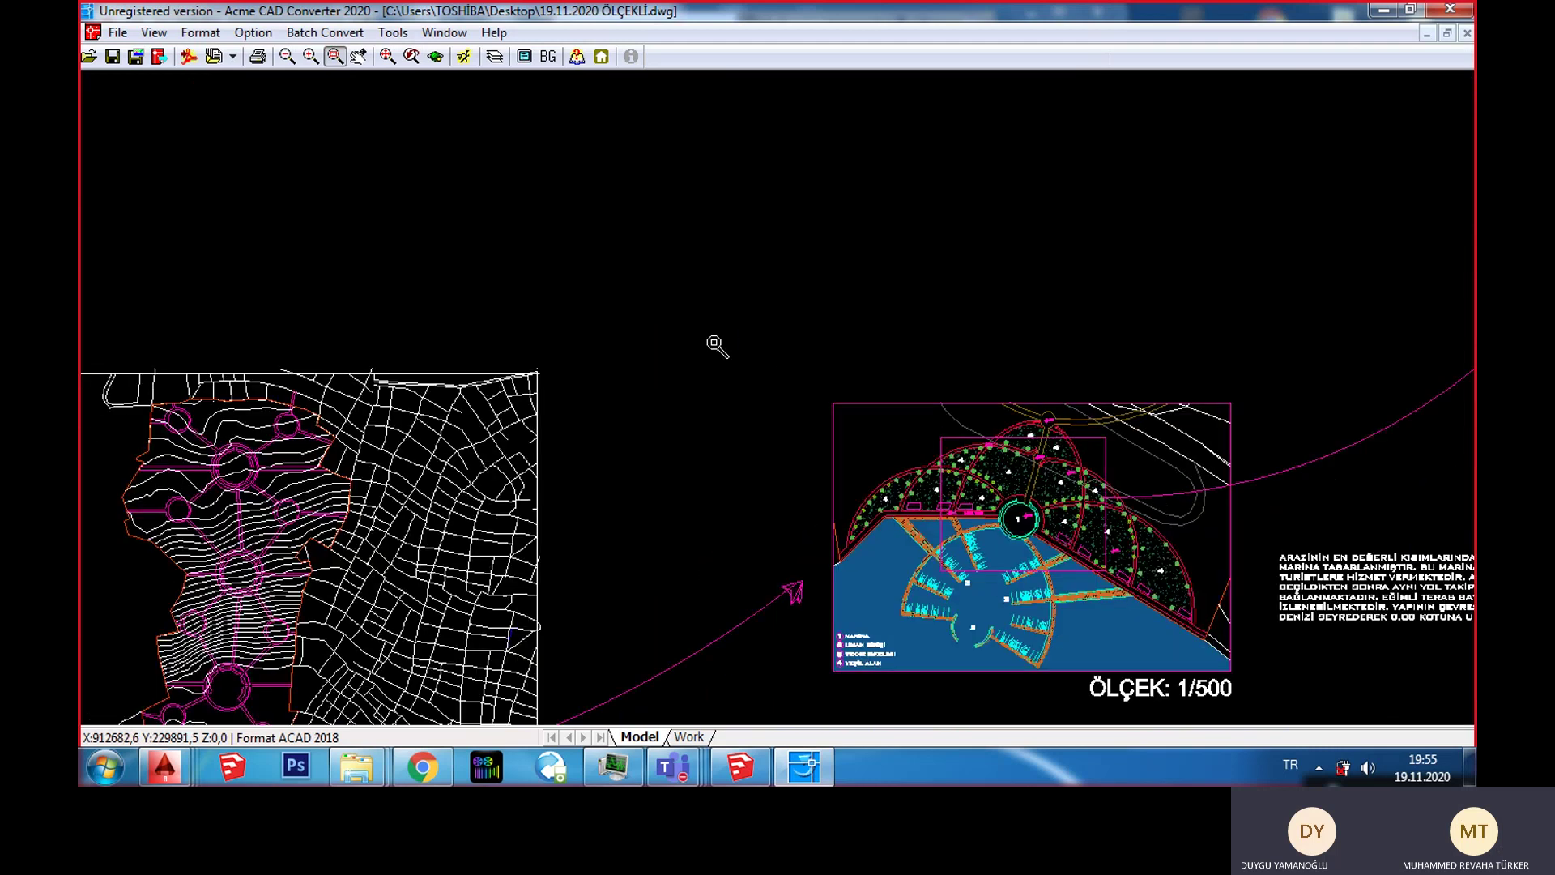
{"action": "mouse_move", "coordinate": [556, 465]}
{"action": "middle_mouse_down"}
{"action": "mouse_move", "coordinate": [568, 394]}
{"action": "mouse_move", "coordinate": [650, 200]}
{"action": "middle_mouse_up"}
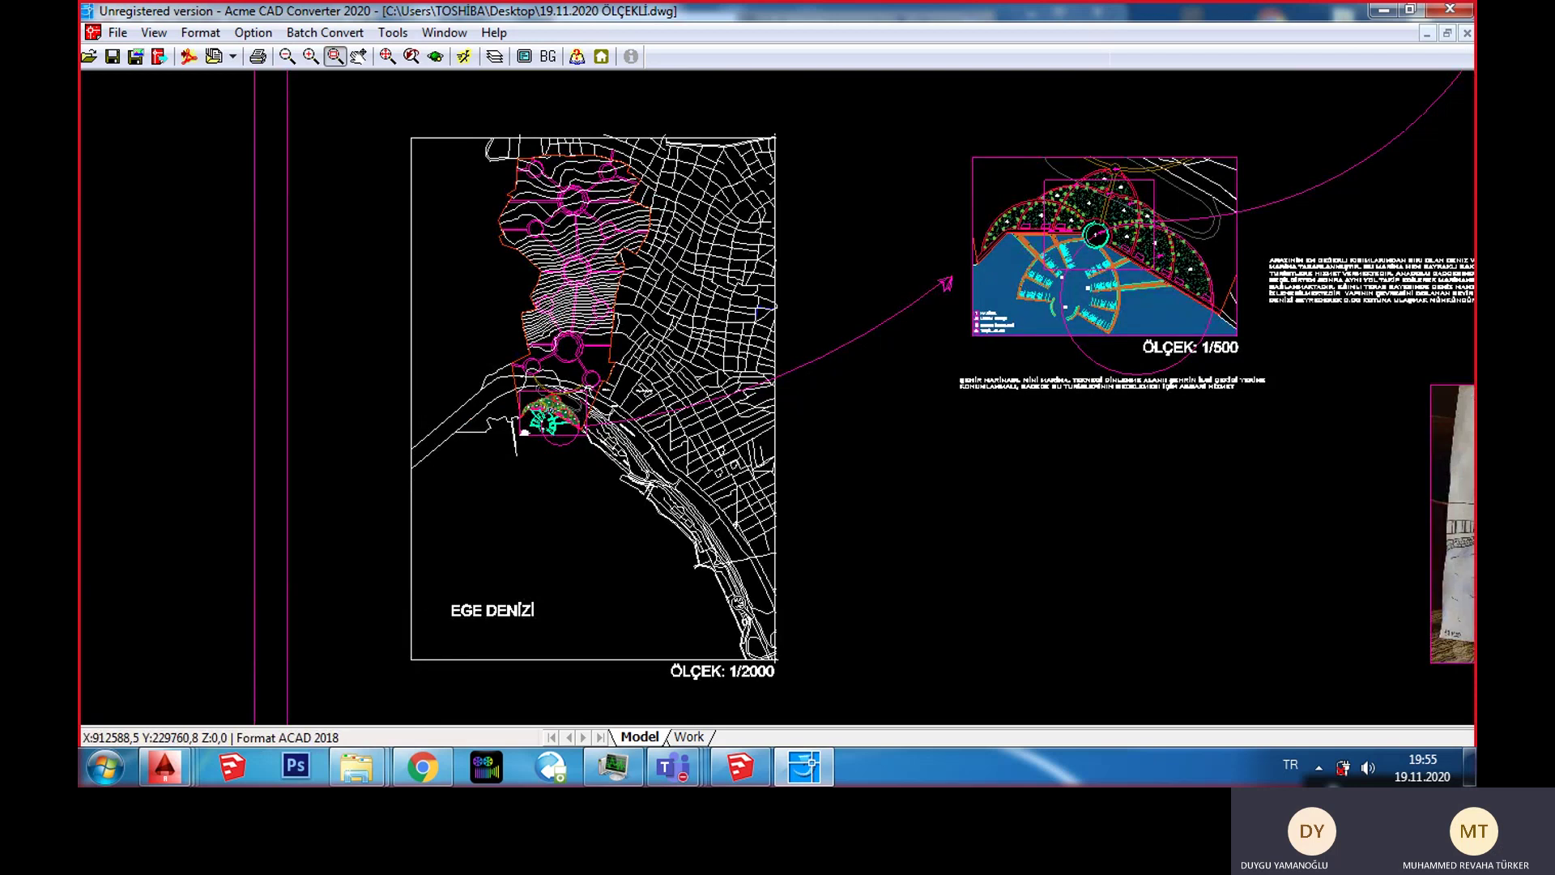
{"action": "scroll", "coordinate": [705, 548], "scroll_direction": "down", "scroll_amount": 1}
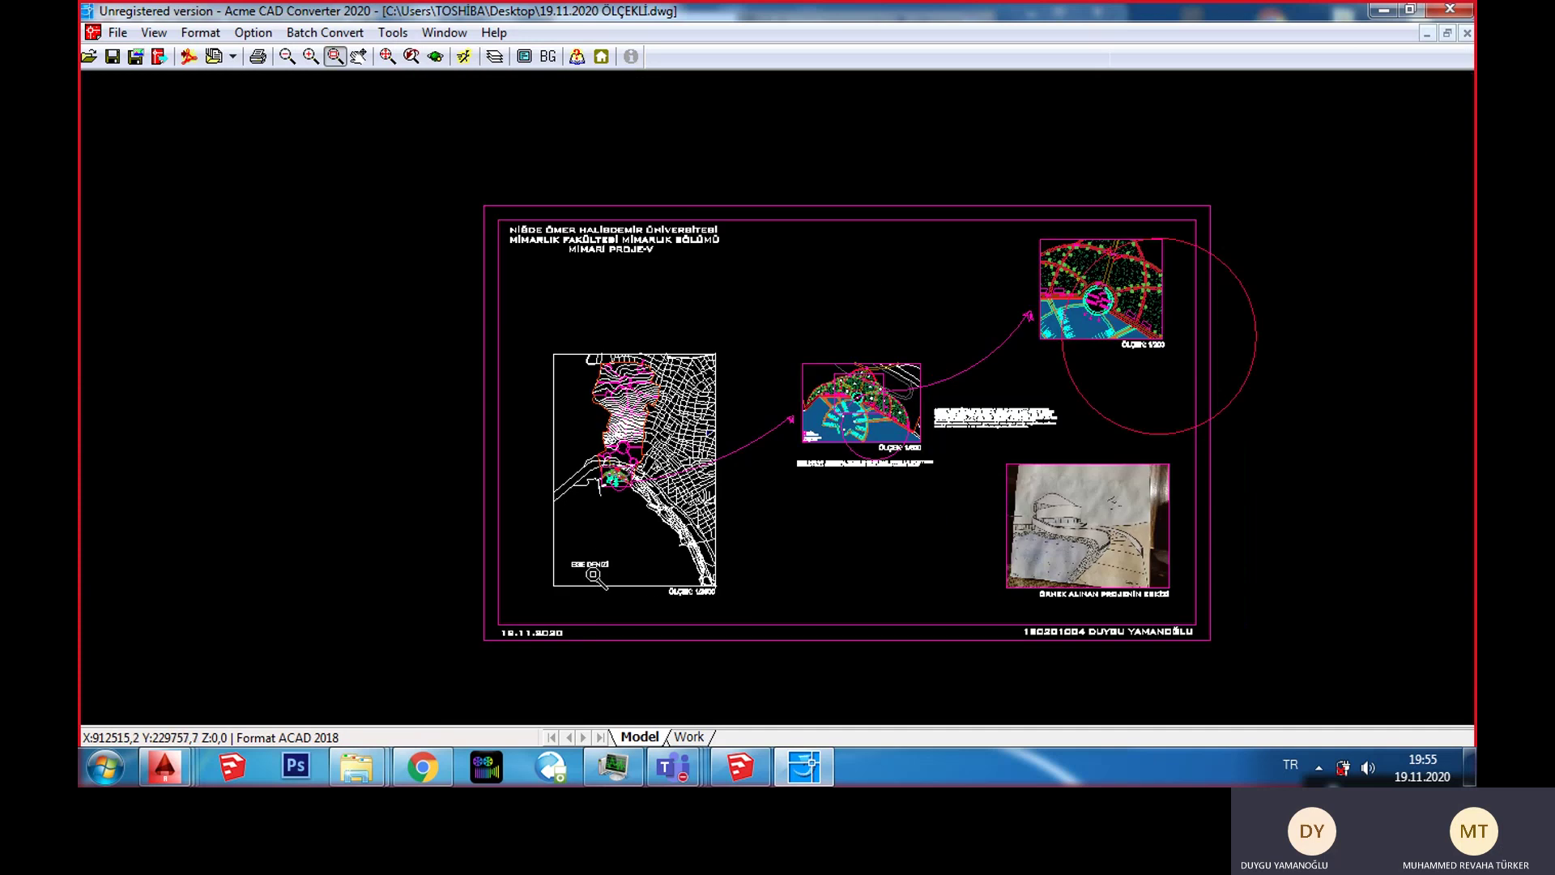
Step: Return to the 16.11.2020 drawing in AutoCAD and find the SU YOLU note beside the site plan
{"action": "left_click", "coordinate": [1389, 13]}
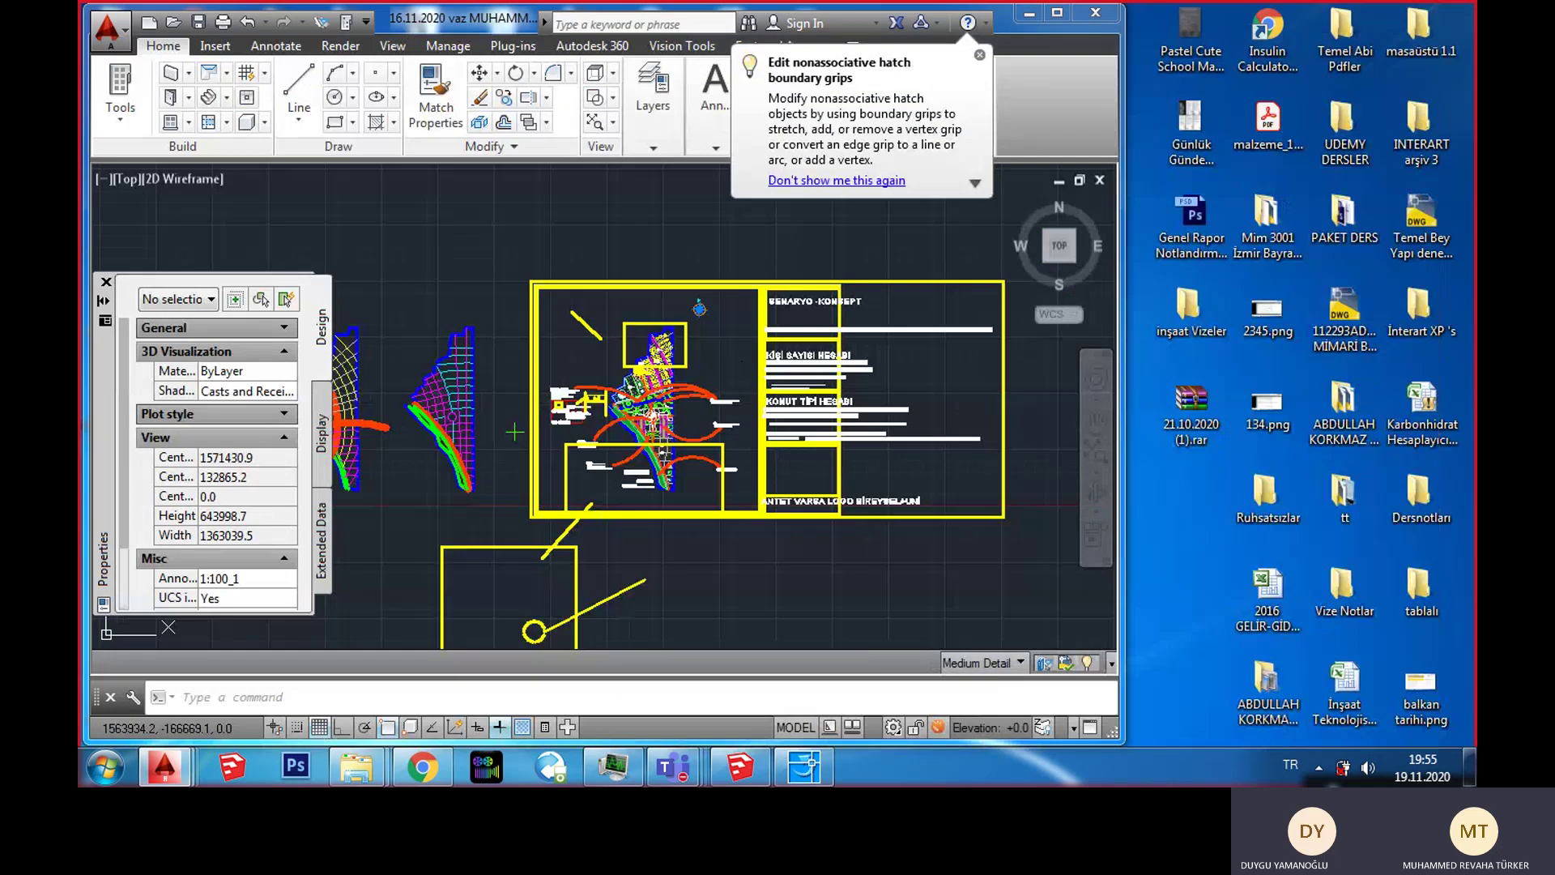
{"action": "scroll", "coordinate": [591, 380], "scroll_direction": "up", "scroll_amount": 4}
{"action": "scroll", "coordinate": [567, 264], "scroll_direction": "up", "scroll_amount": 2}
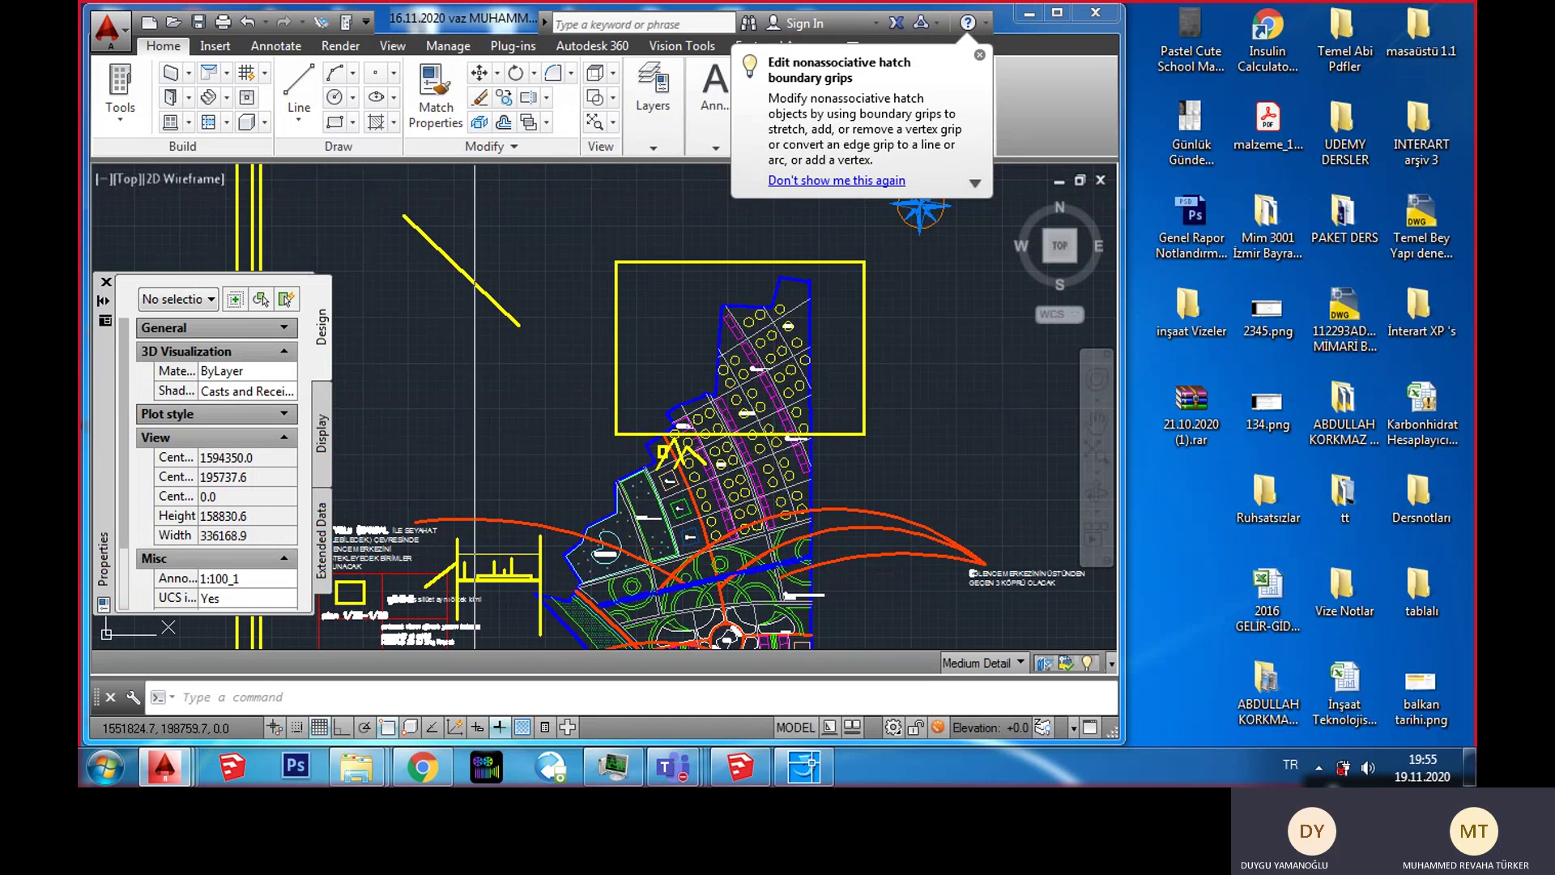
{"action": "scroll", "coordinate": [474, 397], "scroll_direction": "up", "scroll_amount": 1}
{"action": "middle_click_drag", "start_coordinate": [478, 388], "coordinate": [627, 284]}
{"action": "scroll", "coordinate": [632, 578], "scroll_direction": "down", "scroll_amount": 1}
{"action": "mouse_move", "coordinate": [632, 578]}
{"action": "middle_mouse_down"}
{"action": "mouse_move", "coordinate": [811, 370]}
{"action": "mouse_move", "coordinate": [757, 404]}
{"action": "mouse_move", "coordinate": [549, 406]}
{"action": "mouse_move", "coordinate": [823, 369]}
{"action": "mouse_move", "coordinate": [698, 384]}
{"action": "middle_mouse_up"}
{"action": "scroll", "coordinate": [813, 372], "scroll_direction": "up", "scroll_amount": 1}
{"action": "scroll", "coordinate": [974, 316], "scroll_direction": "up", "scroll_amount": 4}
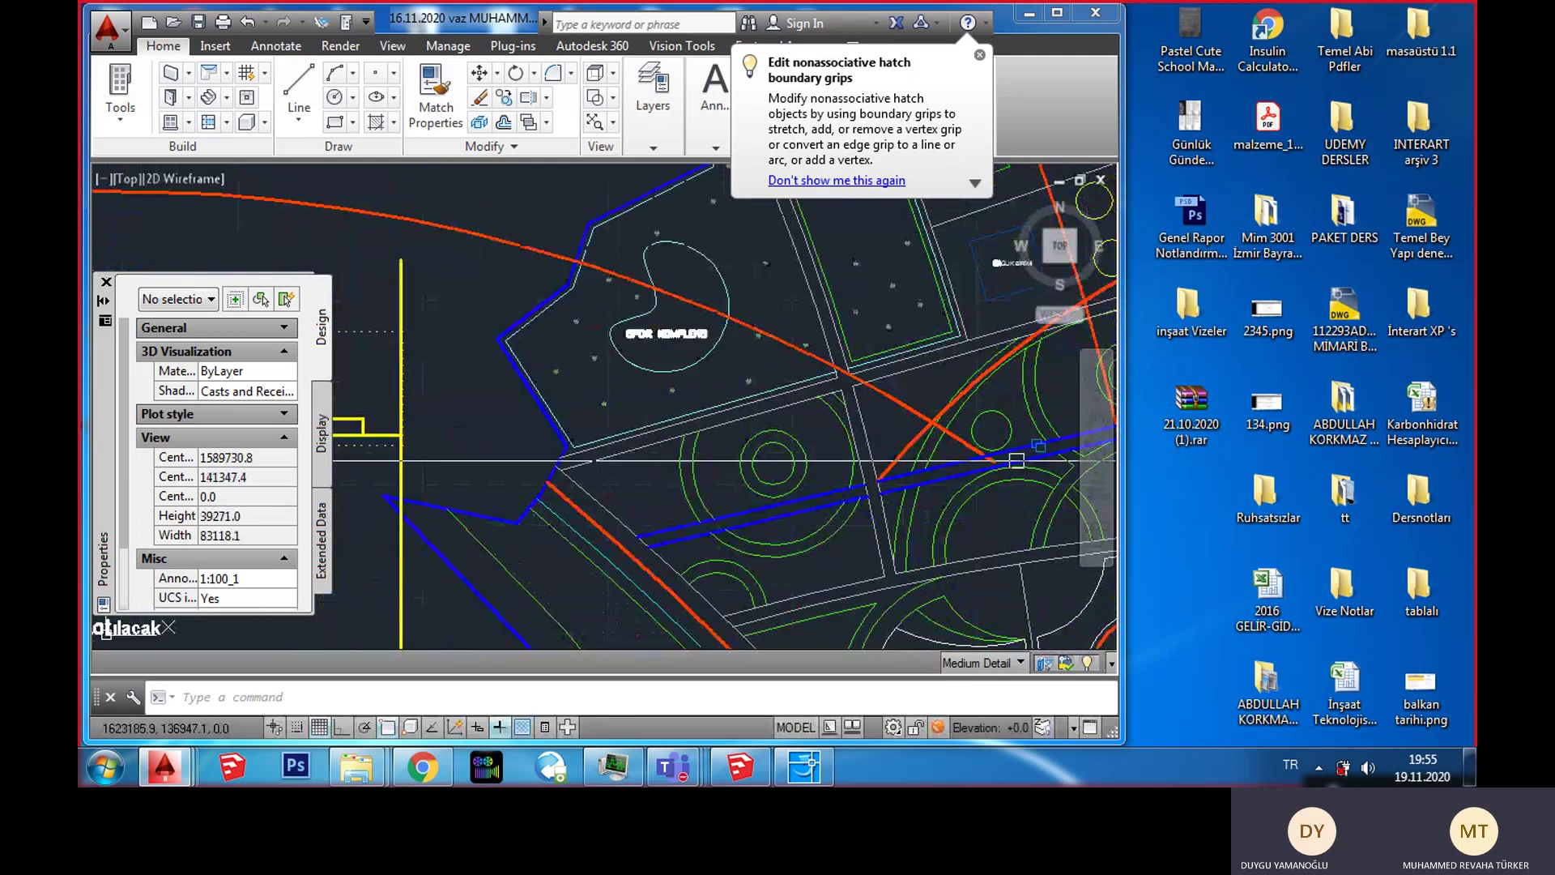
{"action": "scroll", "coordinate": [1017, 460], "scroll_direction": "down", "scroll_amount": 3}
{"action": "scroll", "coordinate": [856, 450], "scroll_direction": "up", "scroll_amount": 3}
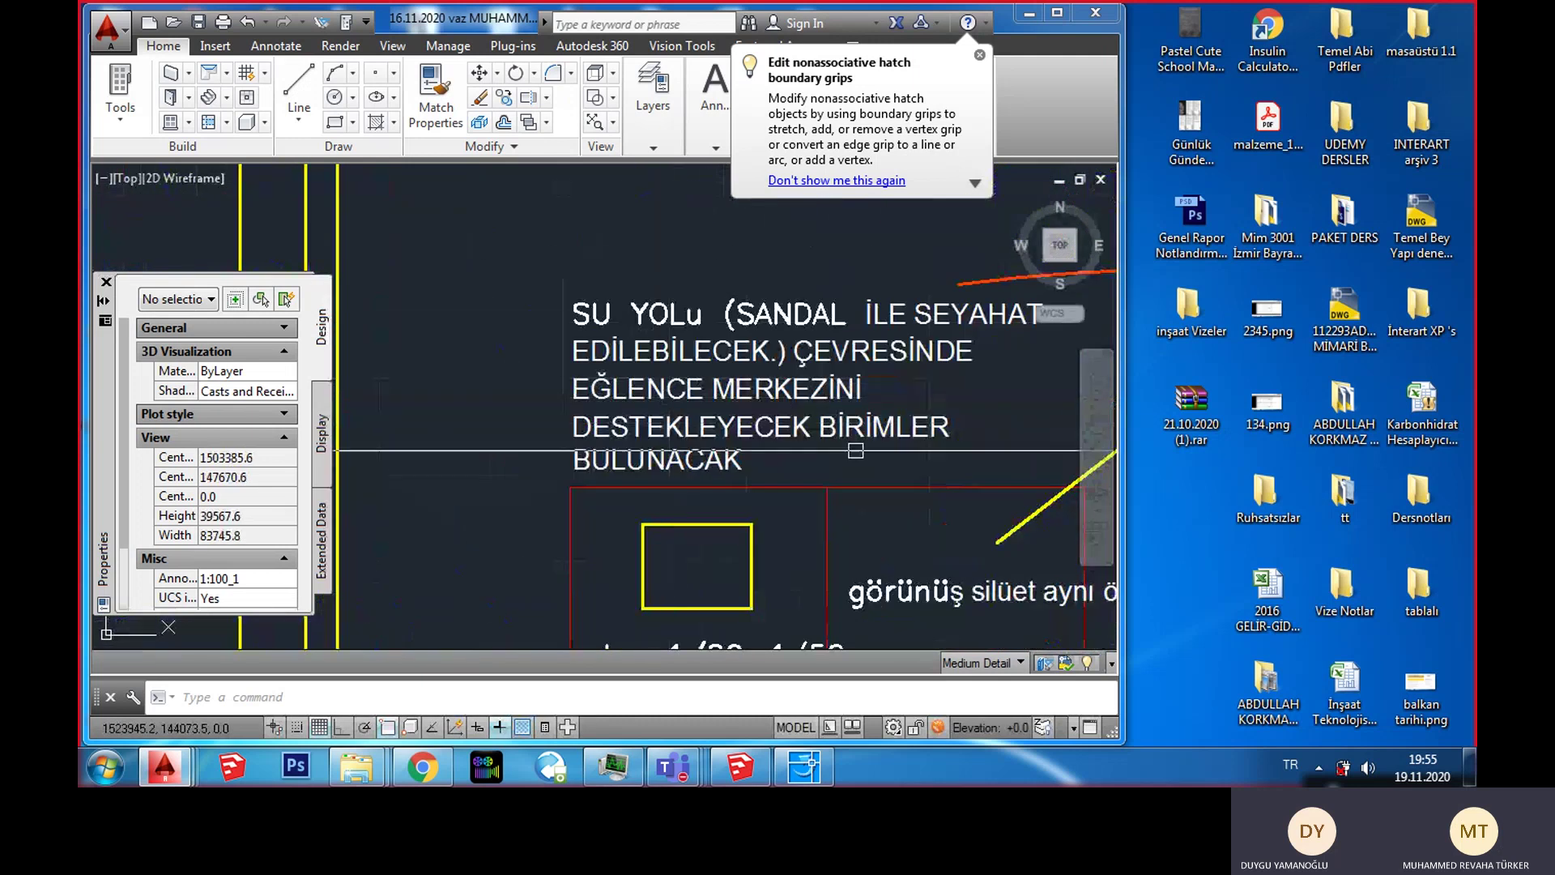
Step: Examine the frame under the SU YOLU note with its plan, kesit, görünüş, Pinterest inspiration and perspective sketch entries and the adjoining yellow section sketch
{"action": "middle_click_drag", "start_coordinate": [855, 450], "coordinate": [703, 431]}
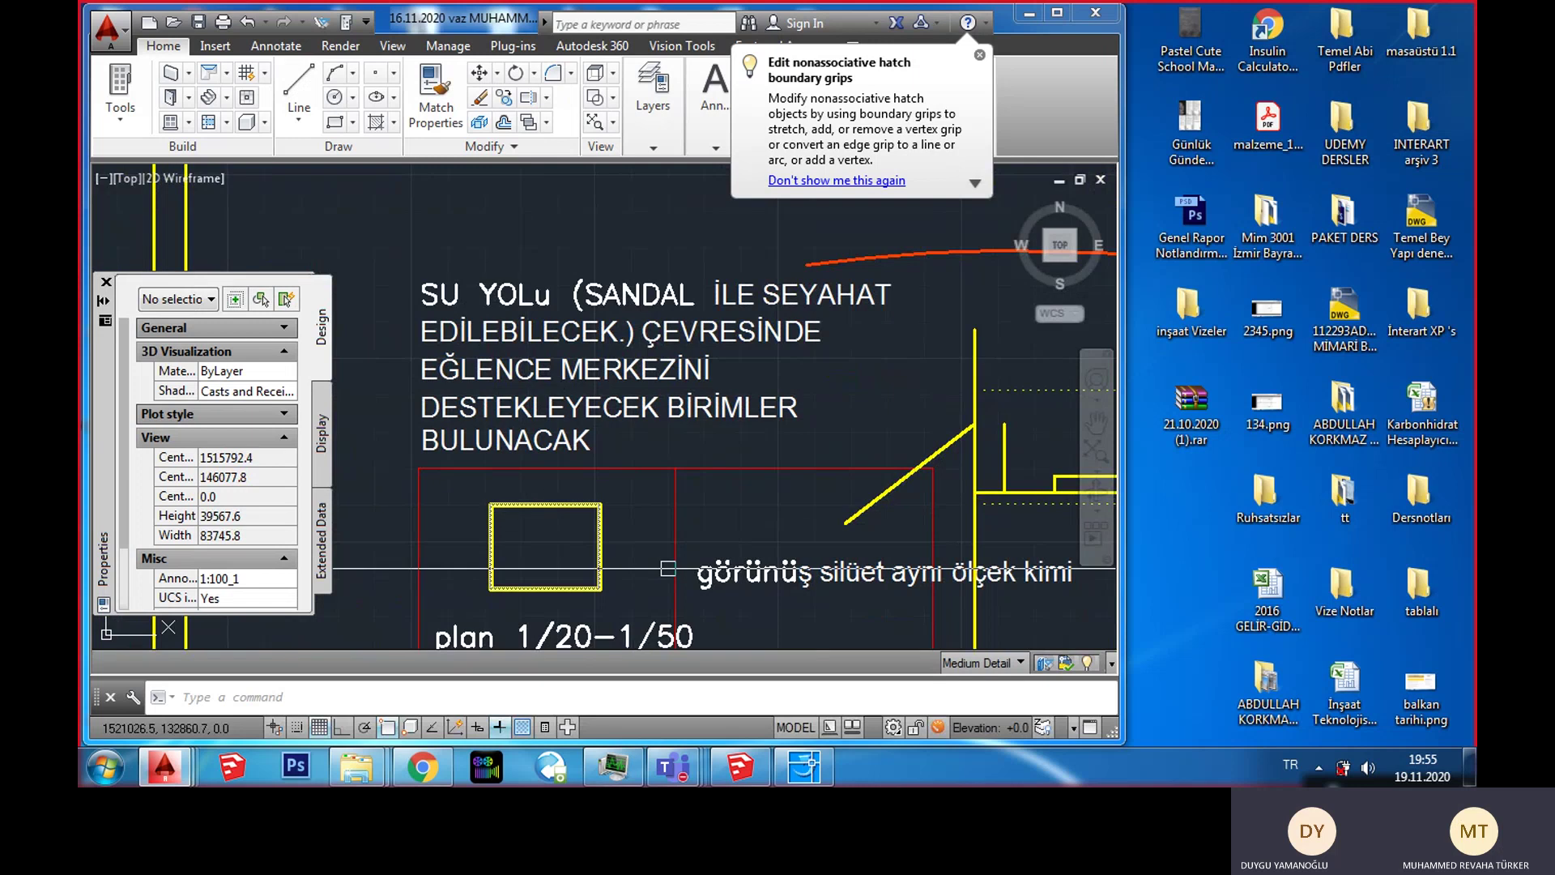
{"action": "scroll", "coordinate": [668, 568], "scroll_direction": "down", "scroll_amount": 2}
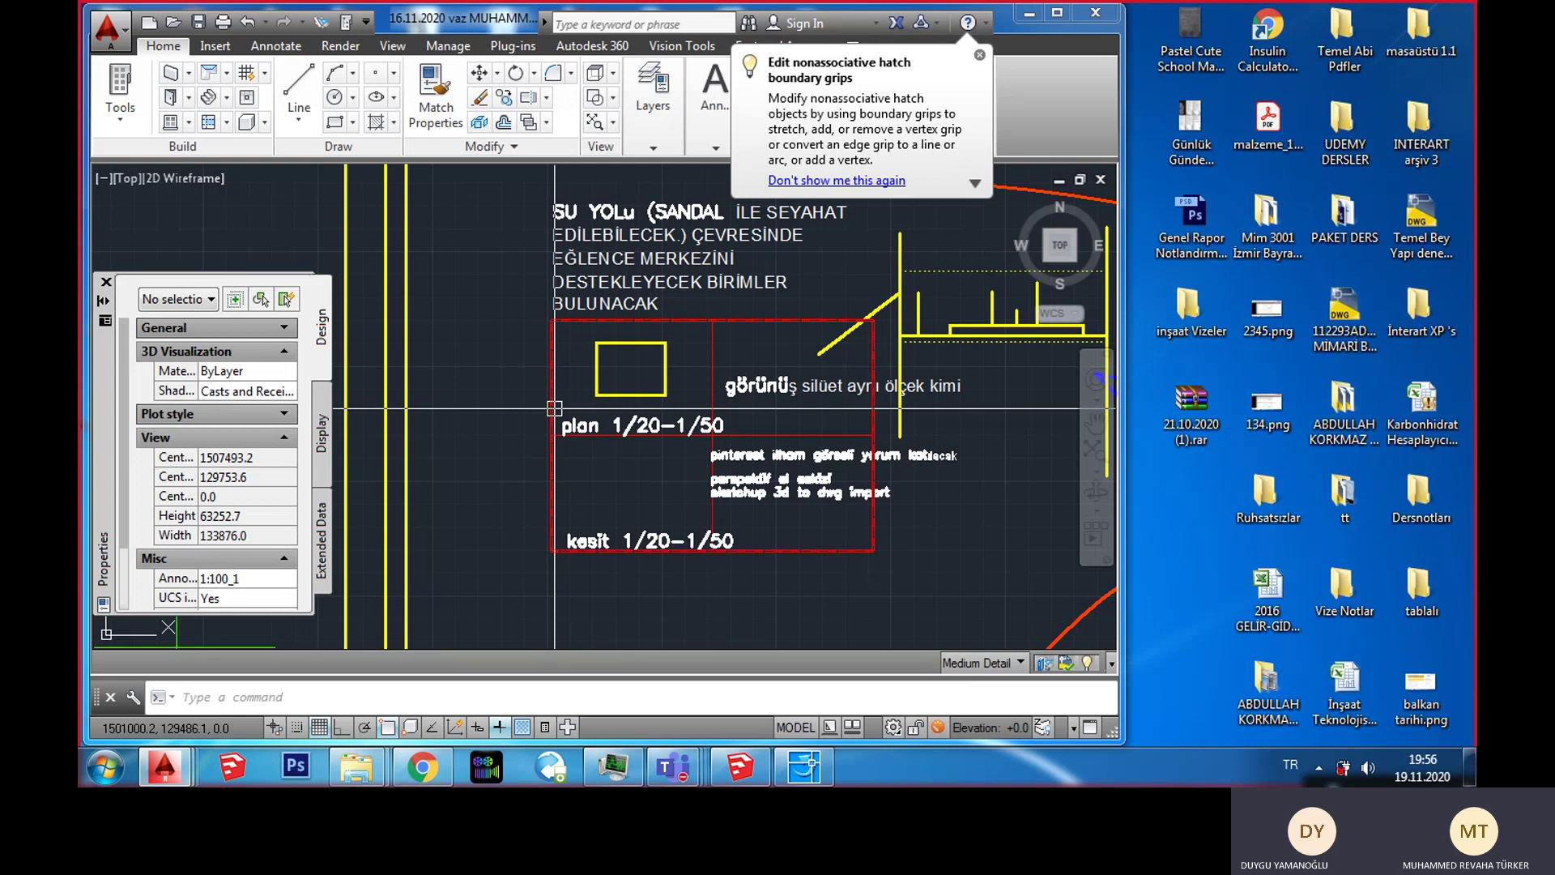
{"action": "middle_click_drag", "start_coordinate": [785, 355], "coordinate": [628, 368]}
{"action": "scroll", "coordinate": [760, 241], "scroll_direction": "up", "scroll_amount": 1}
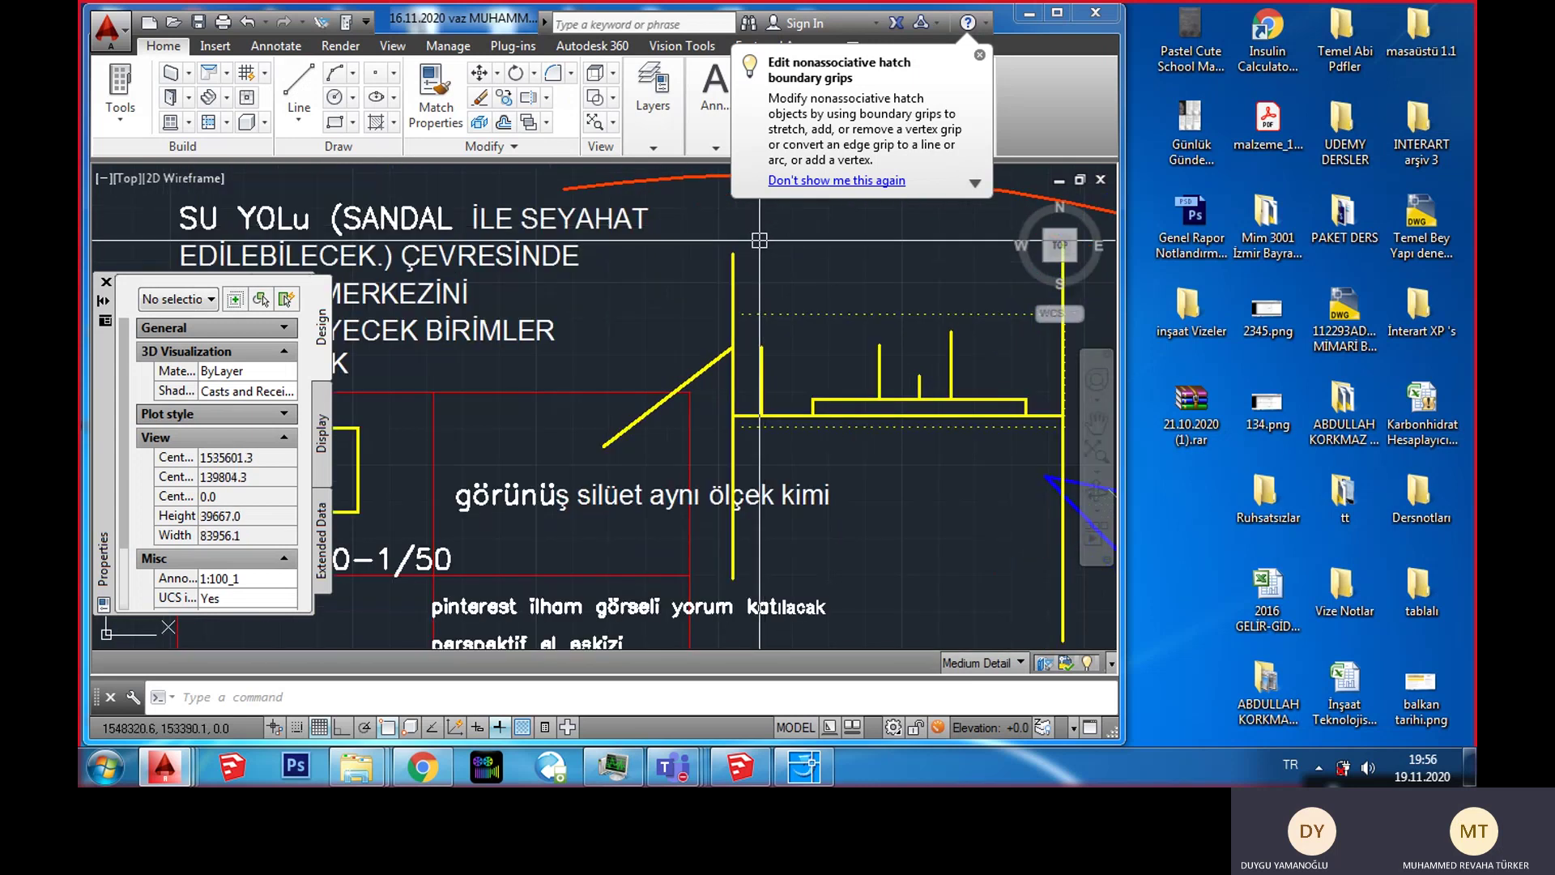
{"action": "left_click", "coordinate": [761, 241]}
{"action": "left_click", "coordinate": [699, 288]}
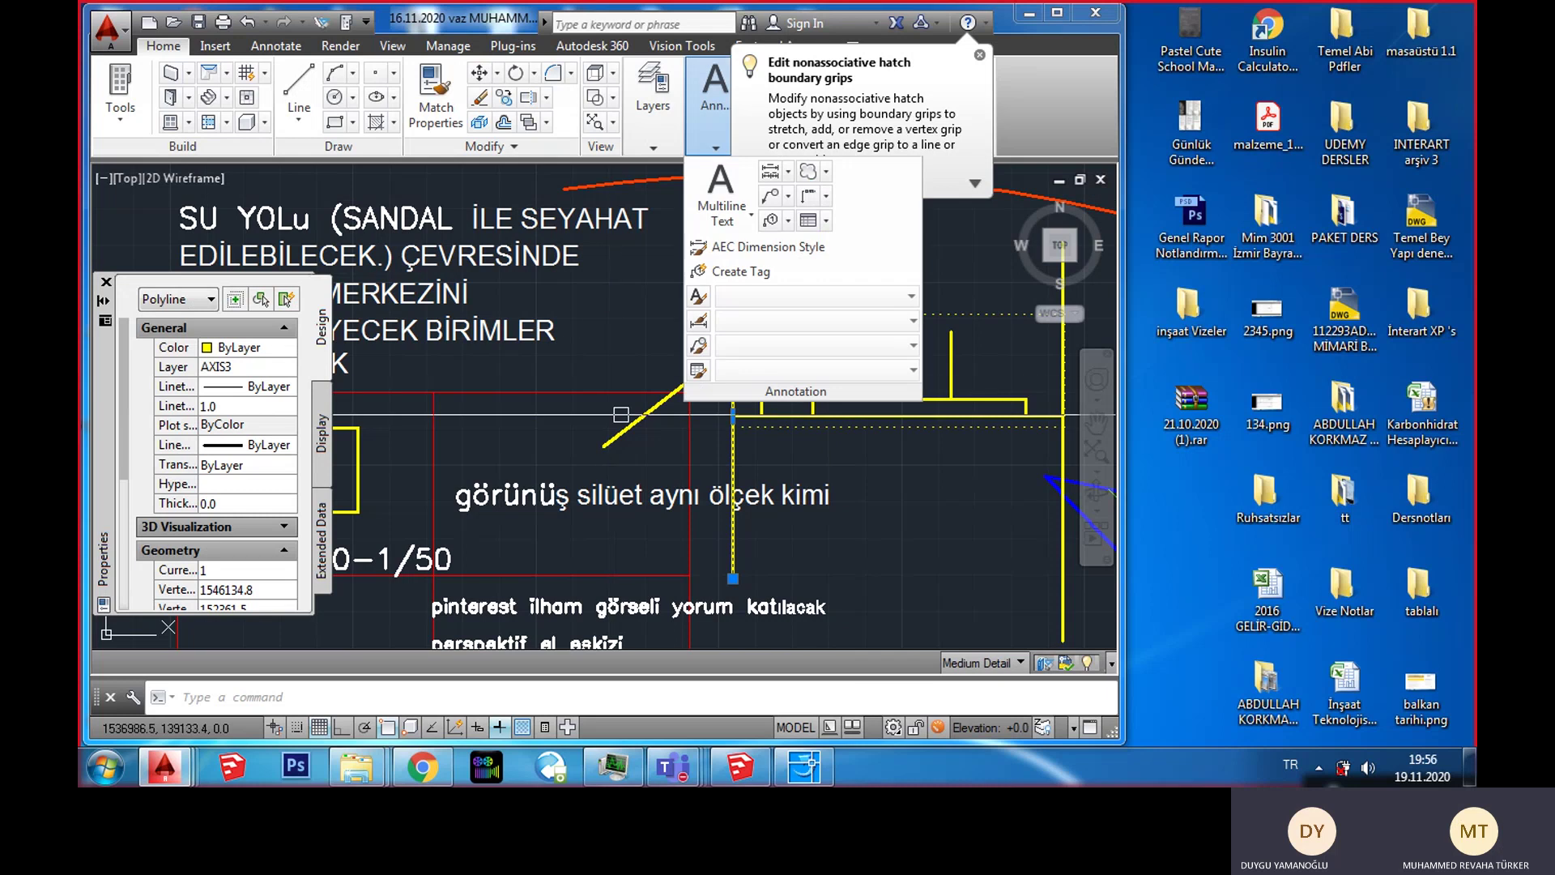
{"action": "middle_click_drag", "start_coordinate": [543, 564], "coordinate": [536, 473]}
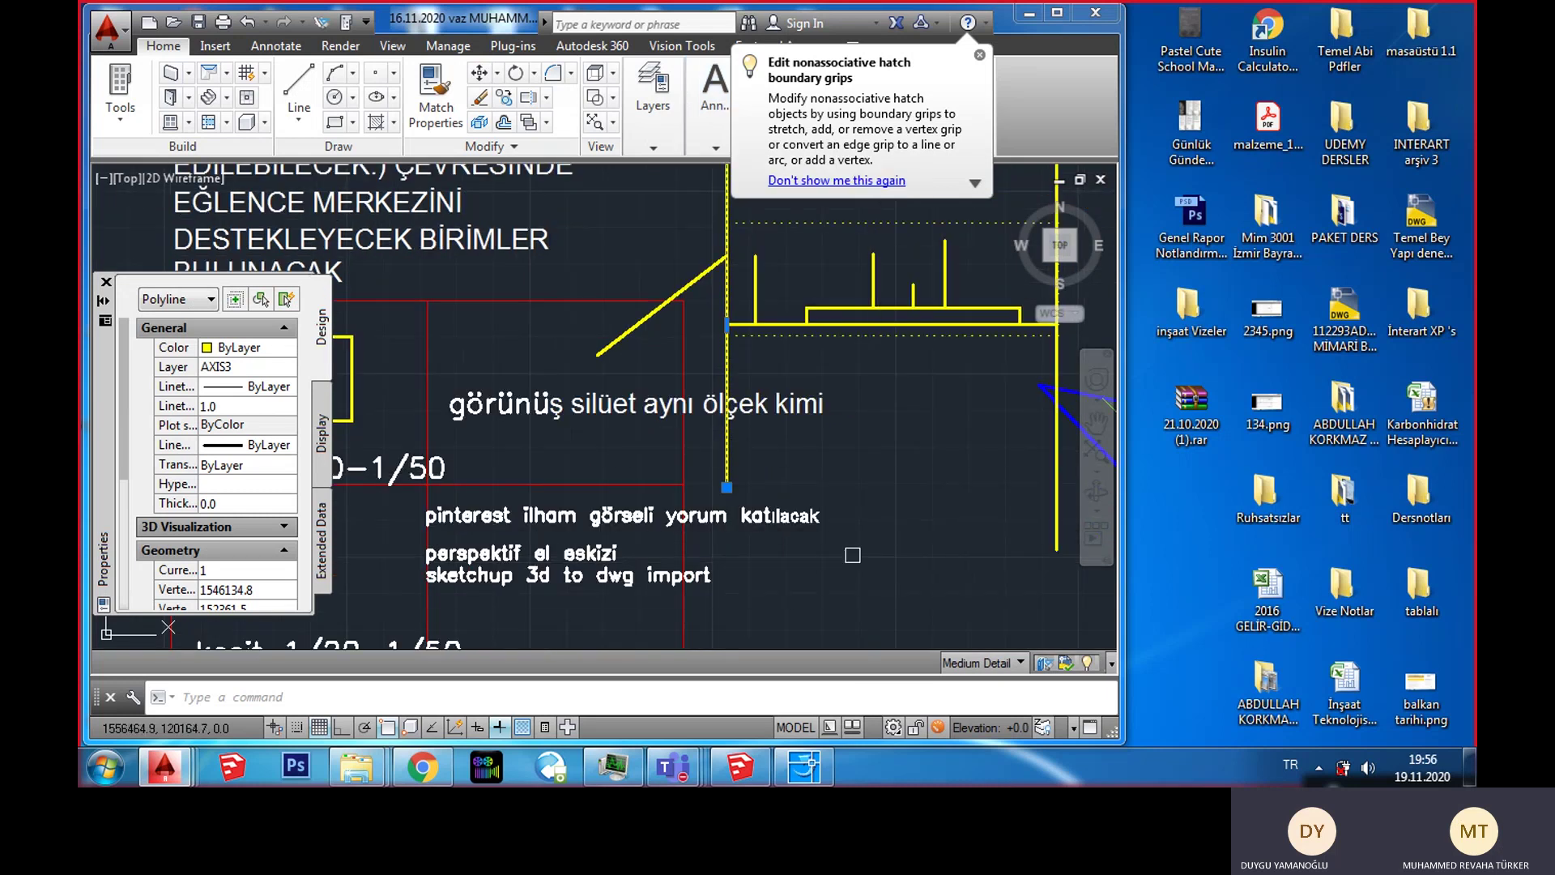
{"action": "mouse_move", "coordinate": [571, 525]}
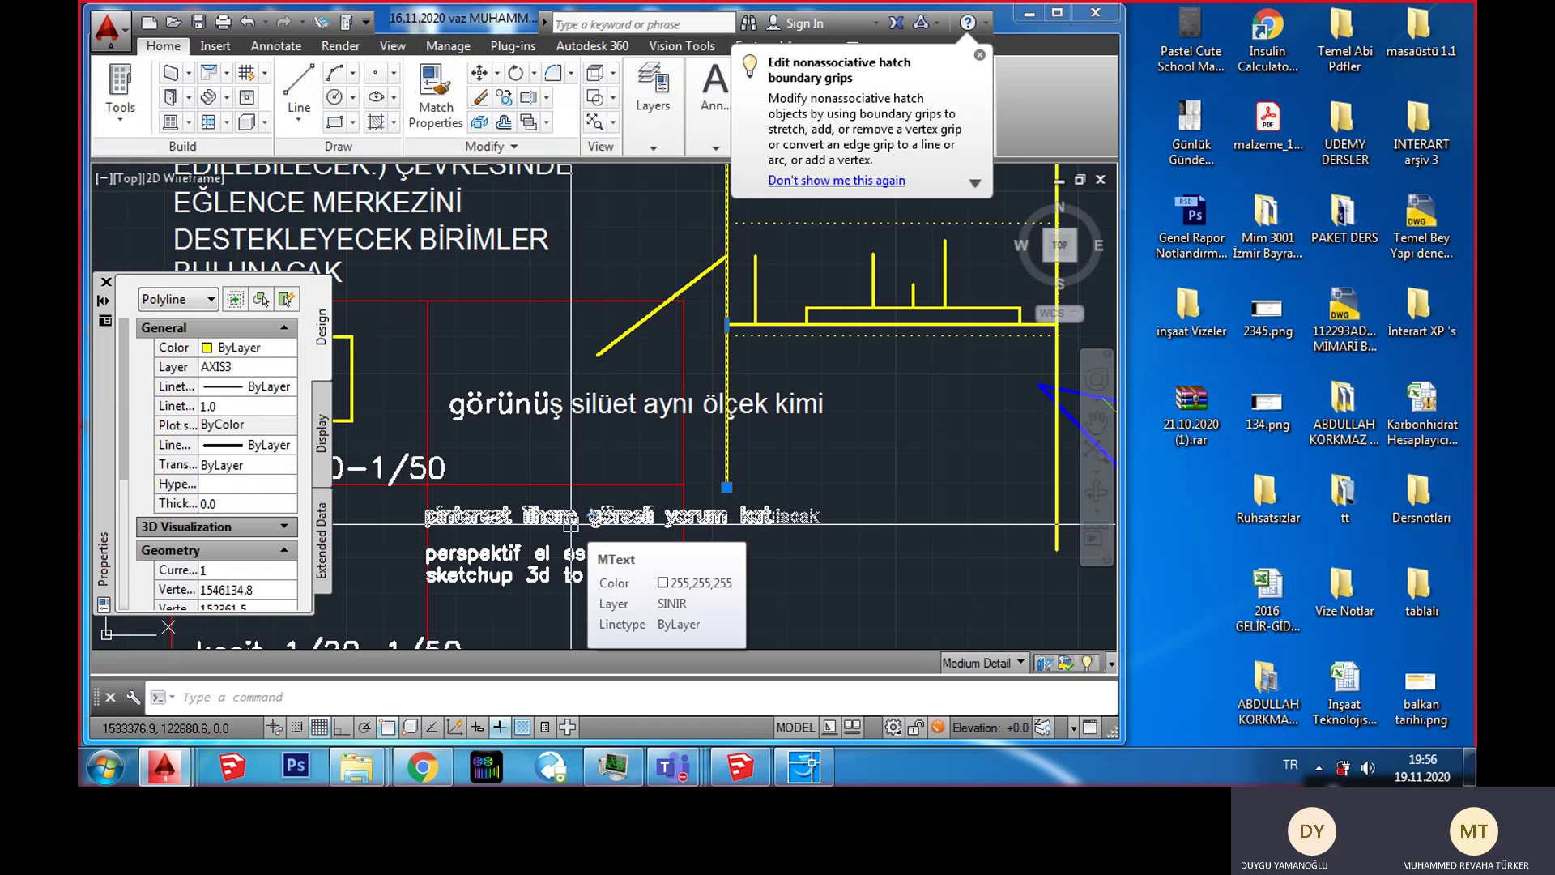
{"action": "middle_click_drag", "start_coordinate": [571, 525], "coordinate": [765, 494]}
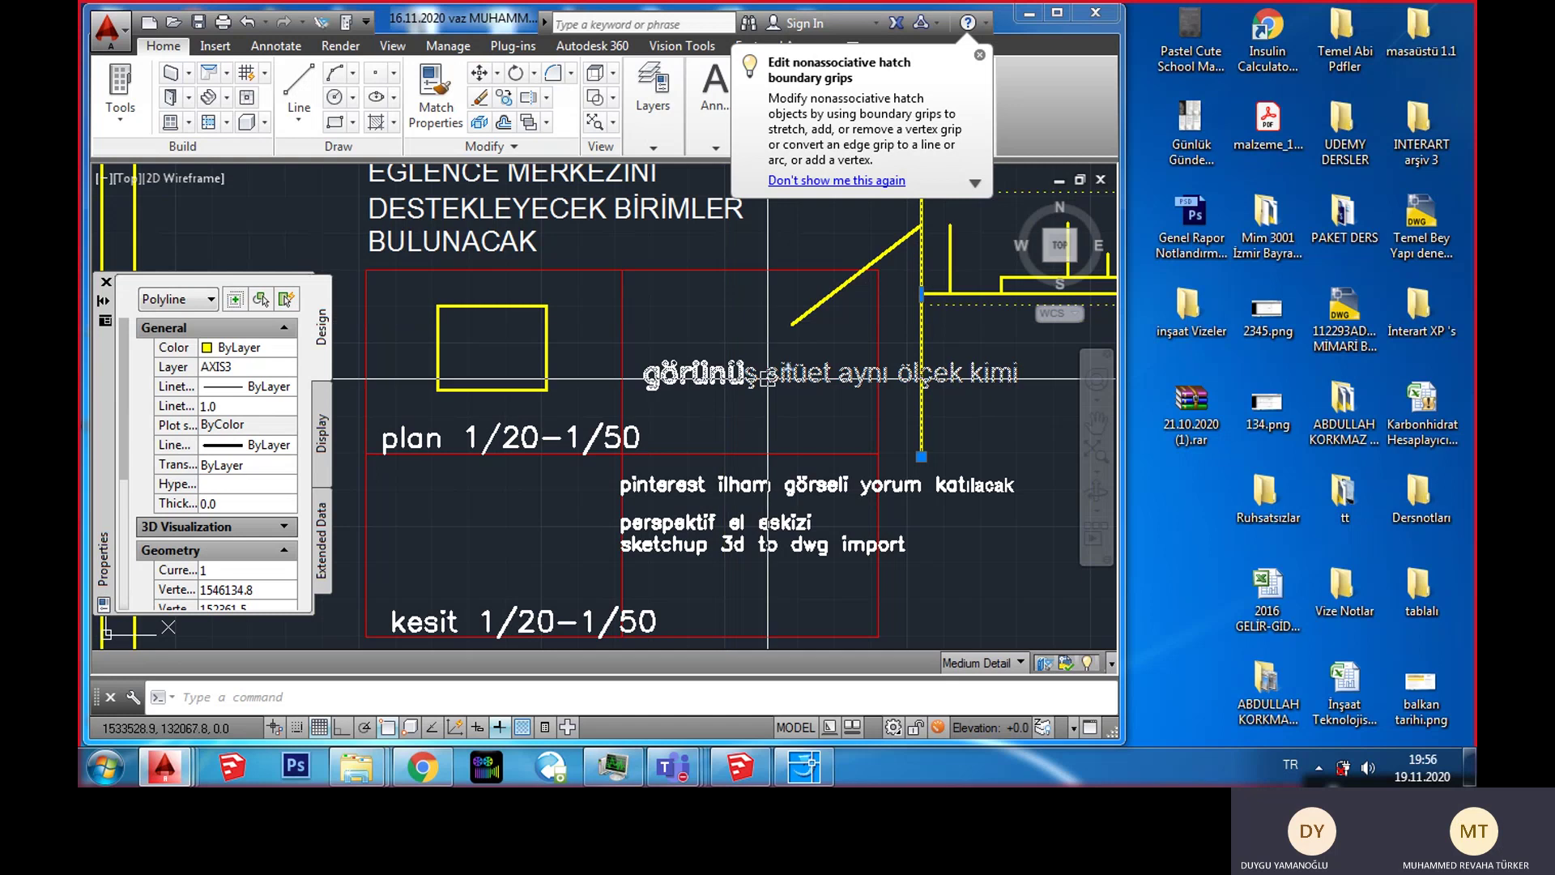
Step: Examine the marina site plan and its surrounding notes, out to the whole sheet with the neighbouring plans and the yellow frame below
{"action": "scroll", "coordinate": [769, 372], "scroll_direction": "down", "scroll_amount": 5}
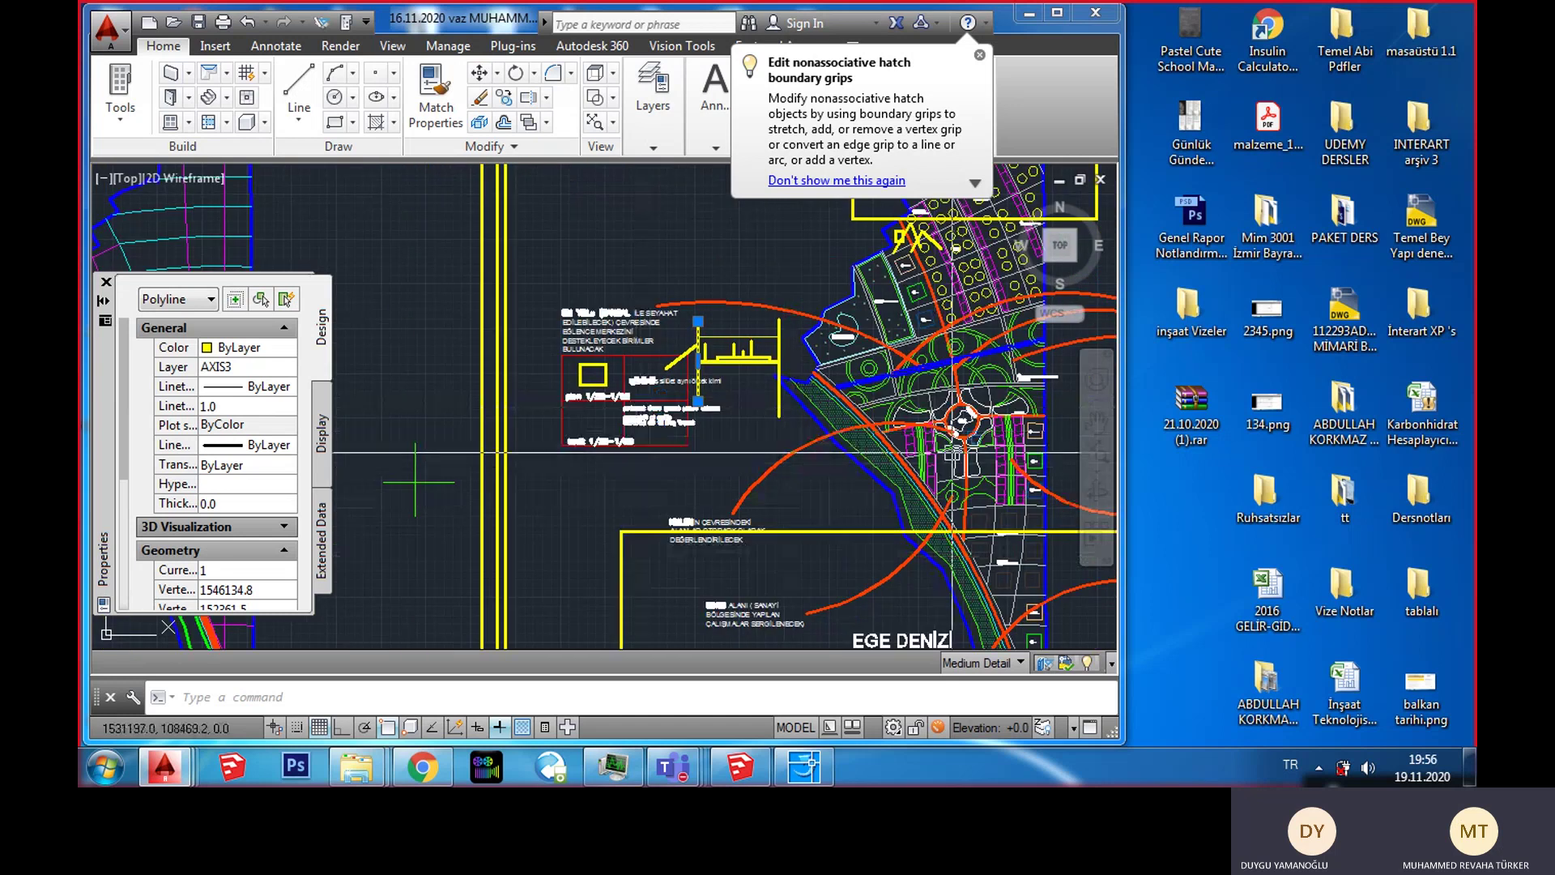
{"action": "middle_click_drag", "start_coordinate": [771, 227], "coordinate": [516, 384]}
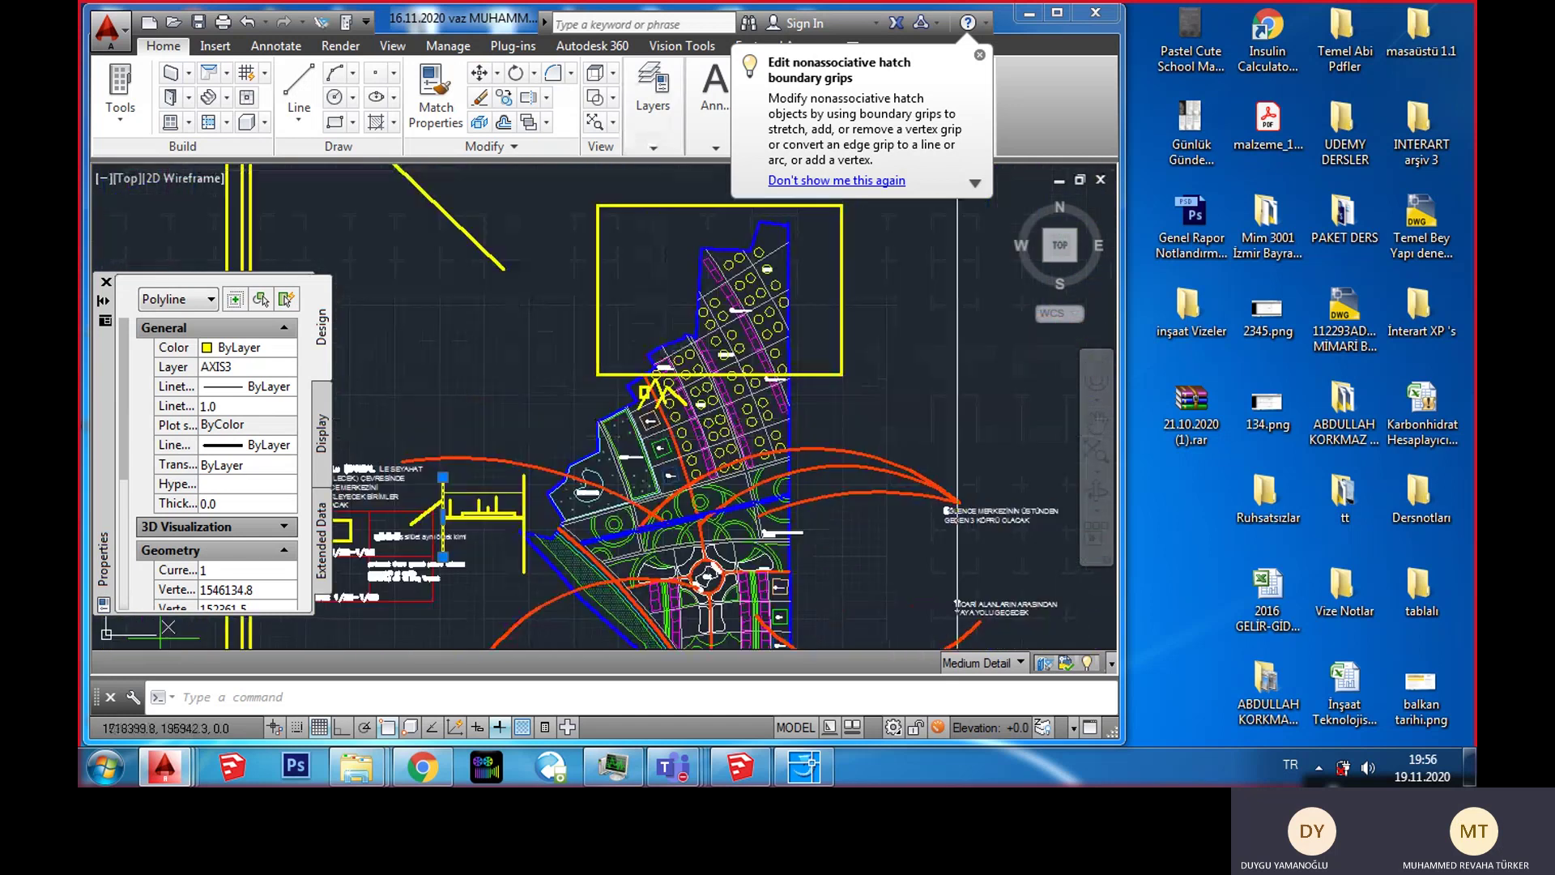
{"action": "scroll", "coordinate": [522, 172], "scroll_direction": "down", "scroll_amount": 4}
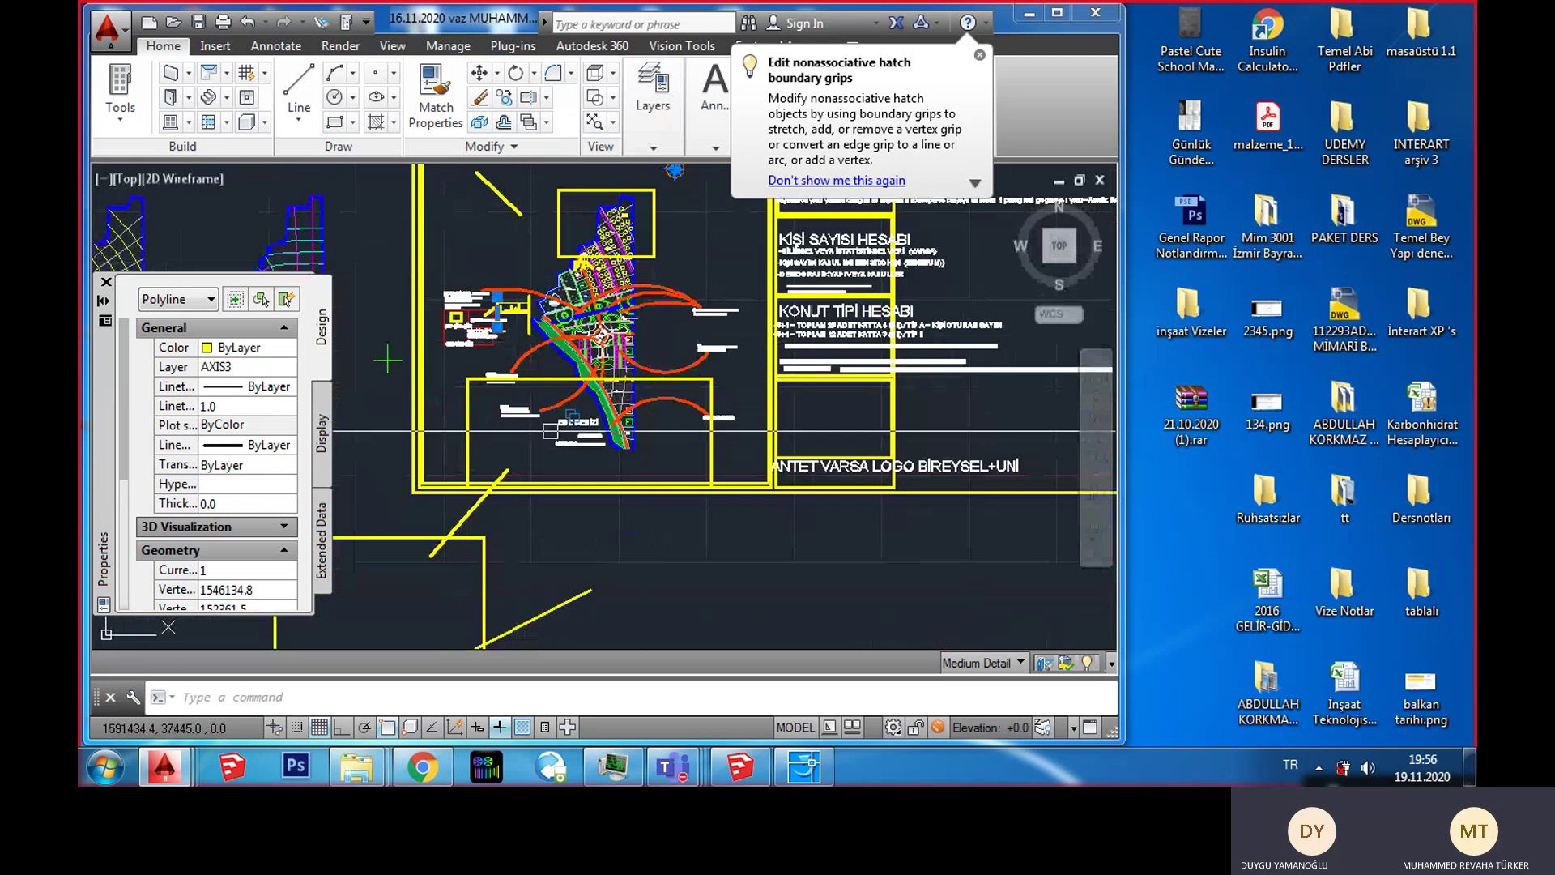
{"action": "scroll", "coordinate": [547, 389], "scroll_direction": "up", "scroll_amount": 2}
{"action": "scroll", "coordinate": [484, 353], "scroll_direction": "up", "scroll_amount": 2}
{"action": "scroll", "coordinate": [491, 453], "scroll_direction": "down", "scroll_amount": 2}
{"action": "middle_click_drag", "start_coordinate": [560, 431], "coordinate": [751, 457]}
{"action": "scroll", "coordinate": [625, 427], "scroll_direction": "up", "scroll_amount": 4}
{"action": "scroll", "coordinate": [648, 399], "scroll_direction": "down", "scroll_amount": 4}
{"action": "scroll", "coordinate": [648, 382], "scroll_direction": "down", "scroll_amount": 2}
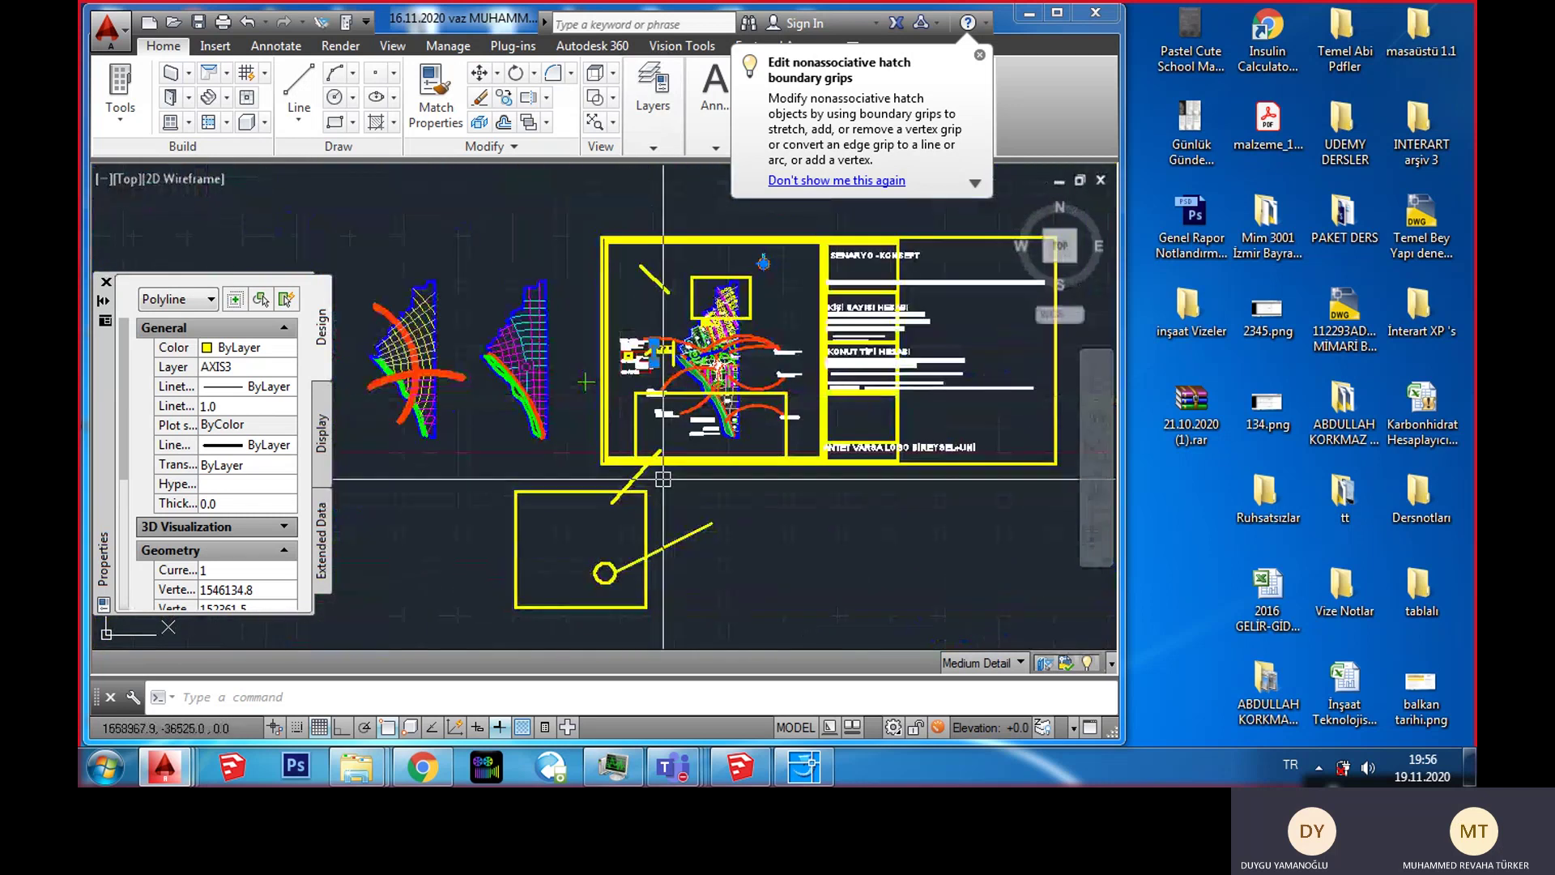
{"action": "scroll", "coordinate": [518, 348], "scroll_direction": "up", "scroll_amount": 3}
{"action": "scroll", "coordinate": [494, 332], "scroll_direction": "down", "scroll_amount": 3}
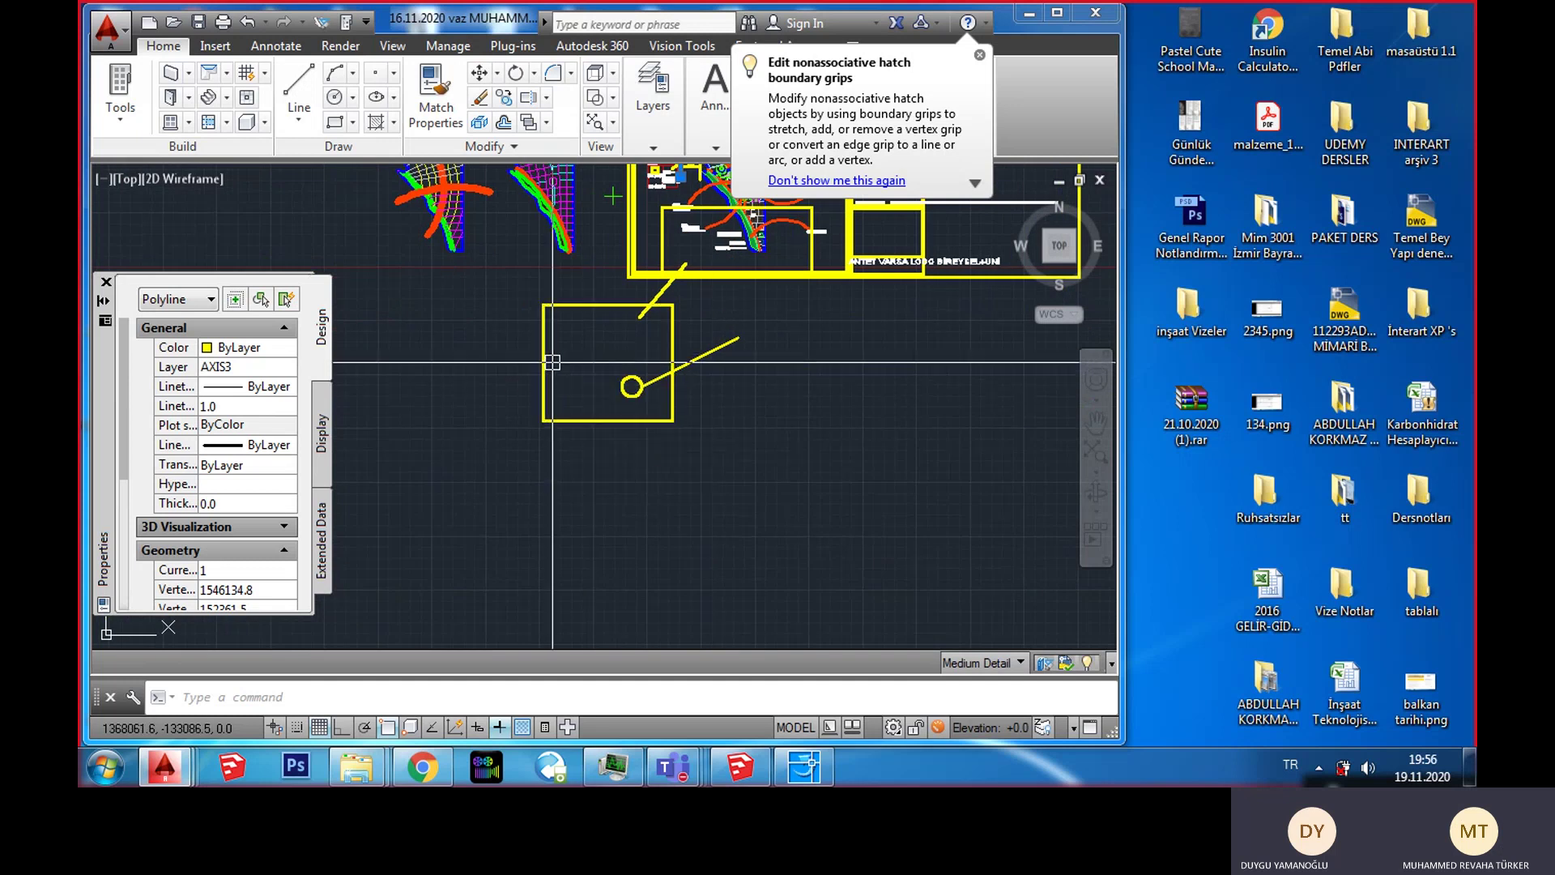
Step: Examine the yellow detail frame below the sheet with its circle and leader line
{"action": "right_click", "coordinate": [773, 455]}
{"action": "left_click", "coordinate": [681, 455]}
{"action": "left_click", "coordinate": [657, 500]}
{"action": "mouse_move", "coordinate": [706, 429]}
{"action": "middle_mouse_down"}
{"action": "mouse_move", "coordinate": [680, 503]}
{"action": "mouse_move", "coordinate": [579, 593]}
{"action": "middle_mouse_up"}
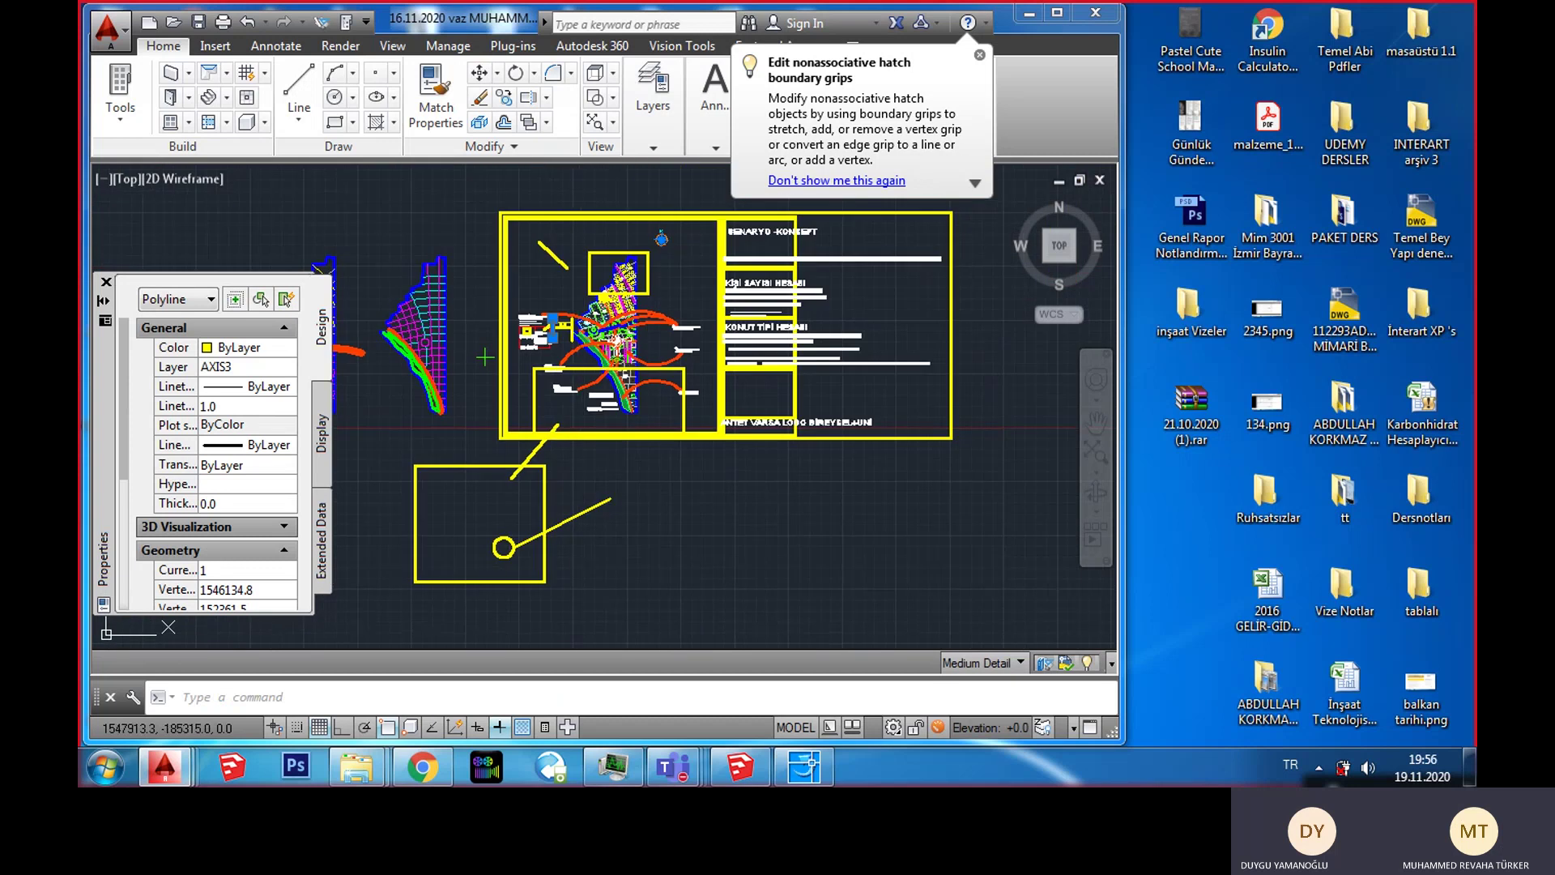
{"action": "scroll", "coordinate": [503, 545], "scroll_direction": "up", "scroll_amount": 6}
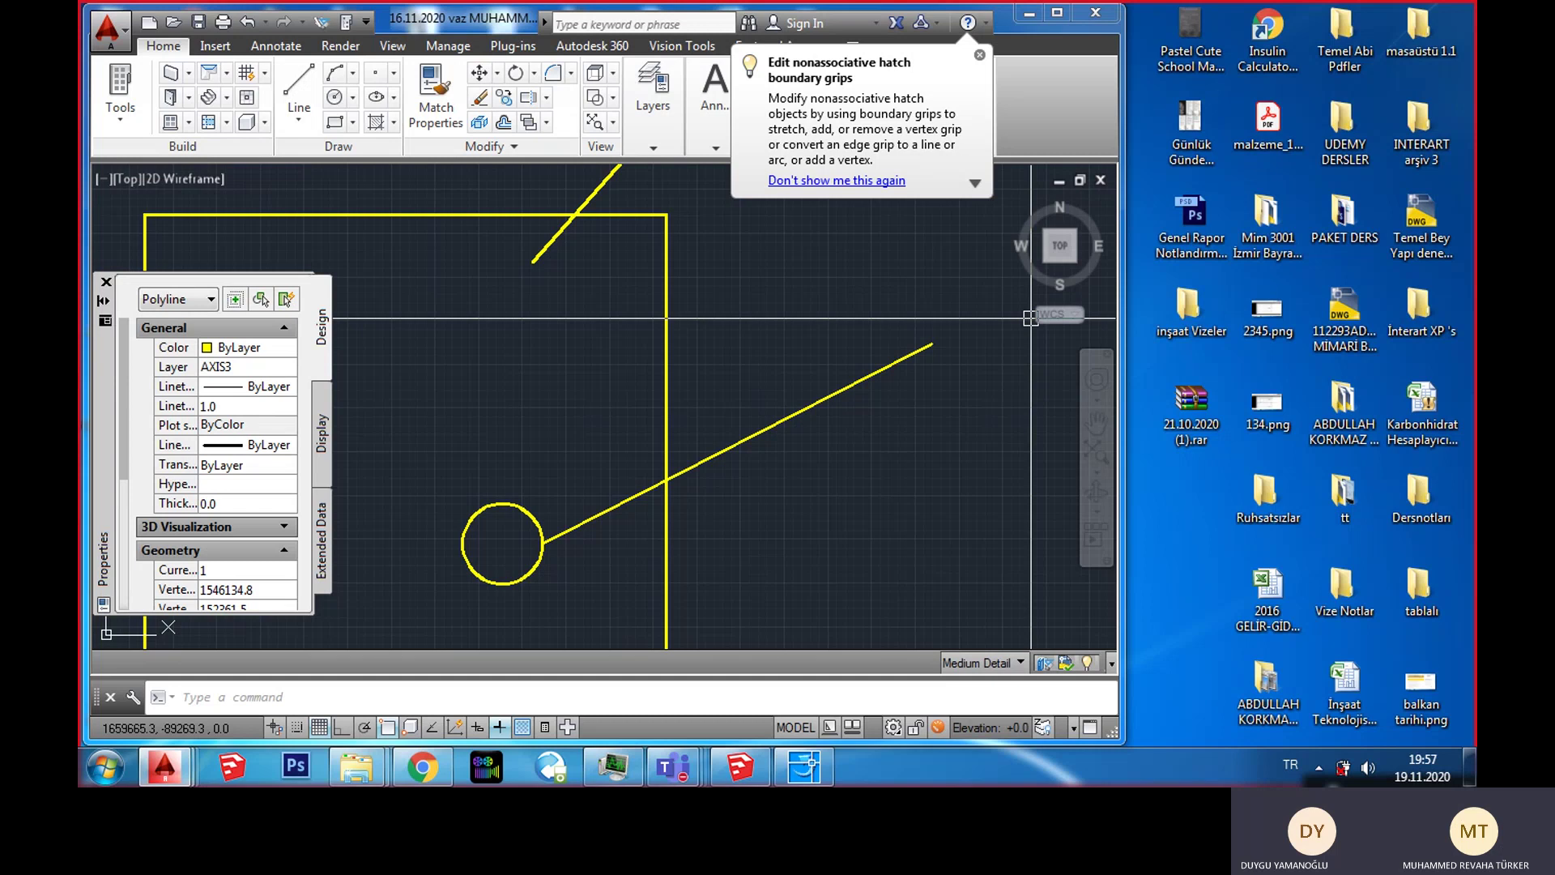
{"action": "scroll", "coordinate": [805, 394], "scroll_direction": "down", "scroll_amount": 3}
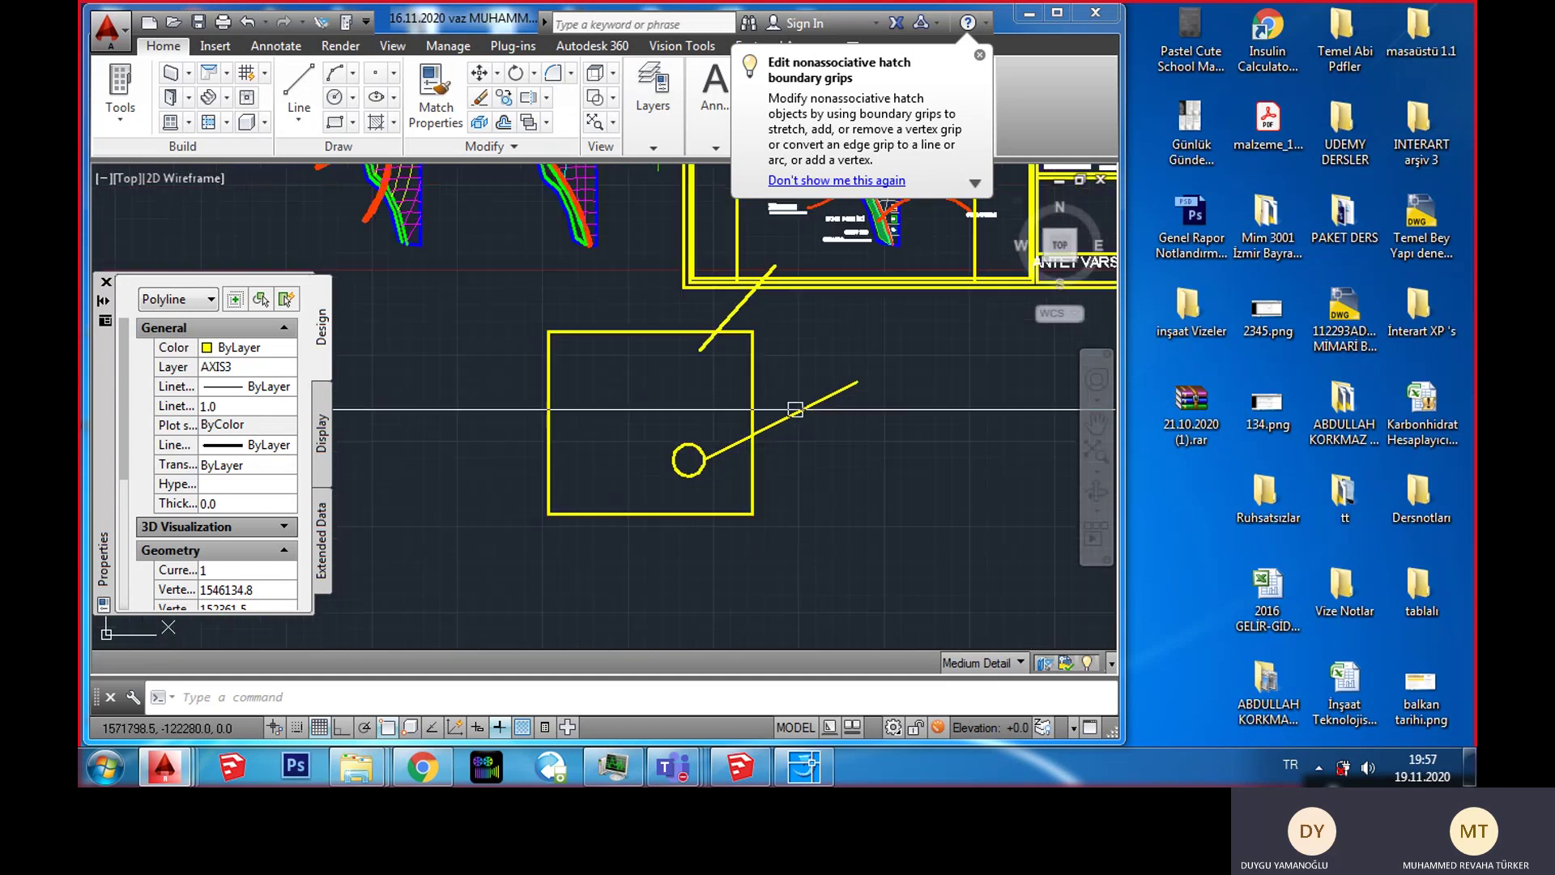
Step: Examine the sheet layout beside the site plan, including the SENARYO -KONSEPT, KİŞİ SAYISI HESABI and KONUT TİPİ HESABI text boxes
{"action": "middle_click_drag", "start_coordinate": [868, 407], "coordinate": [705, 484]}
{"action": "scroll", "coordinate": [876, 209], "scroll_direction": "up", "scroll_amount": 1}
{"action": "middle_click_drag", "start_coordinate": [875, 209], "coordinate": [640, 429]}
{"action": "scroll", "coordinate": [662, 413], "scroll_direction": "down", "scroll_amount": 2}
{"action": "scroll", "coordinate": [640, 328], "scroll_direction": "up", "scroll_amount": 2}
{"action": "scroll", "coordinate": [608, 226], "scroll_direction": "down", "scroll_amount": 2}
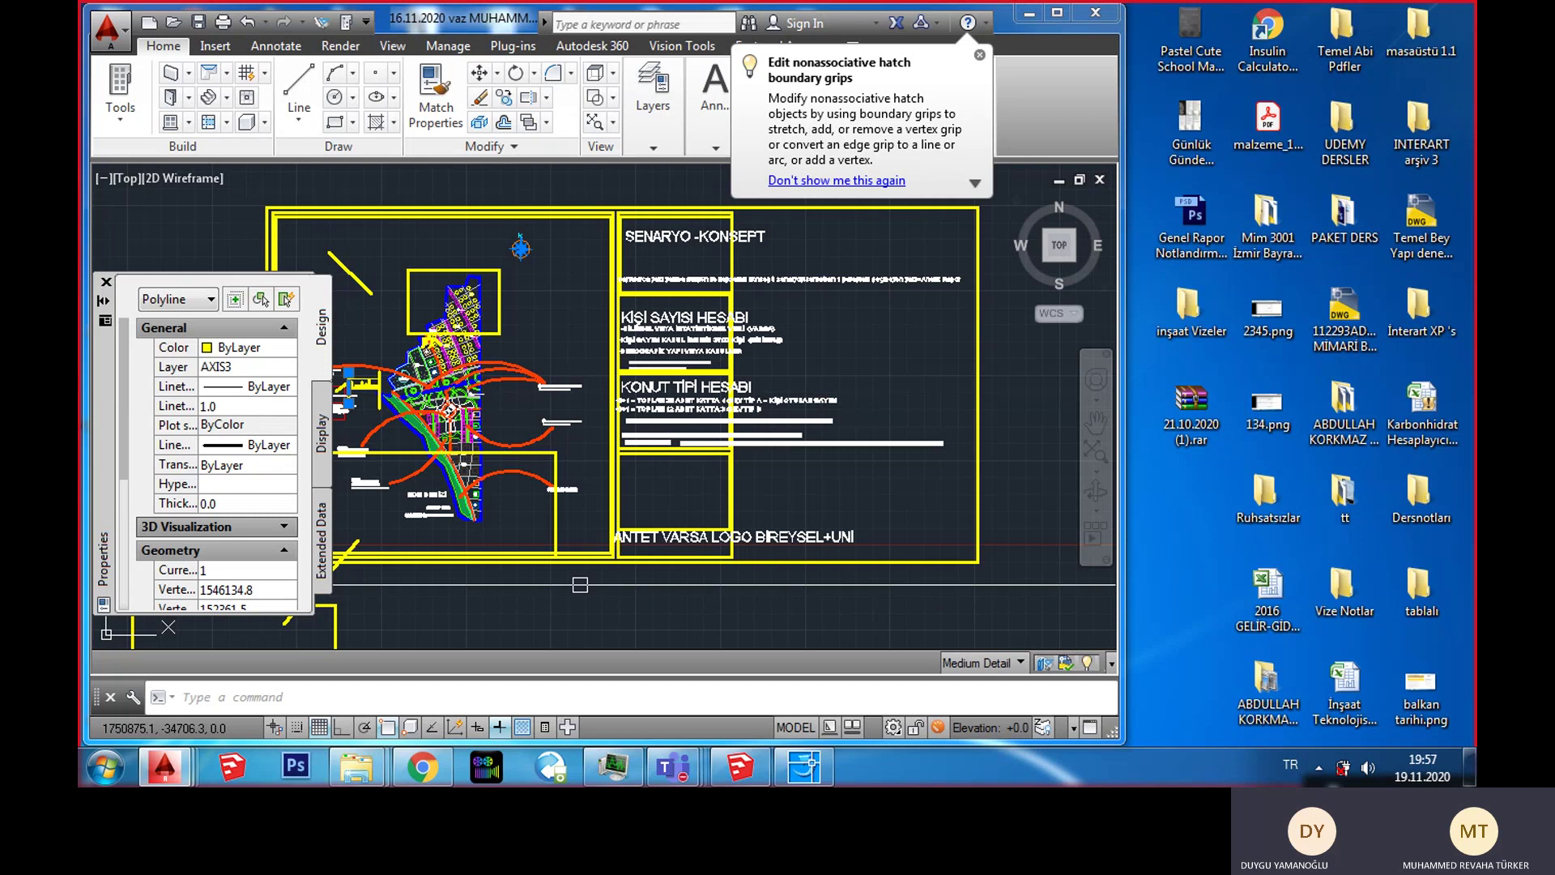
{"action": "mouse_move", "coordinate": [602, 443]}
{"action": "middle_mouse_down"}
{"action": "mouse_move", "coordinate": [836, 350]}
{"action": "mouse_move", "coordinate": [799, 447]}
{"action": "middle_mouse_up"}
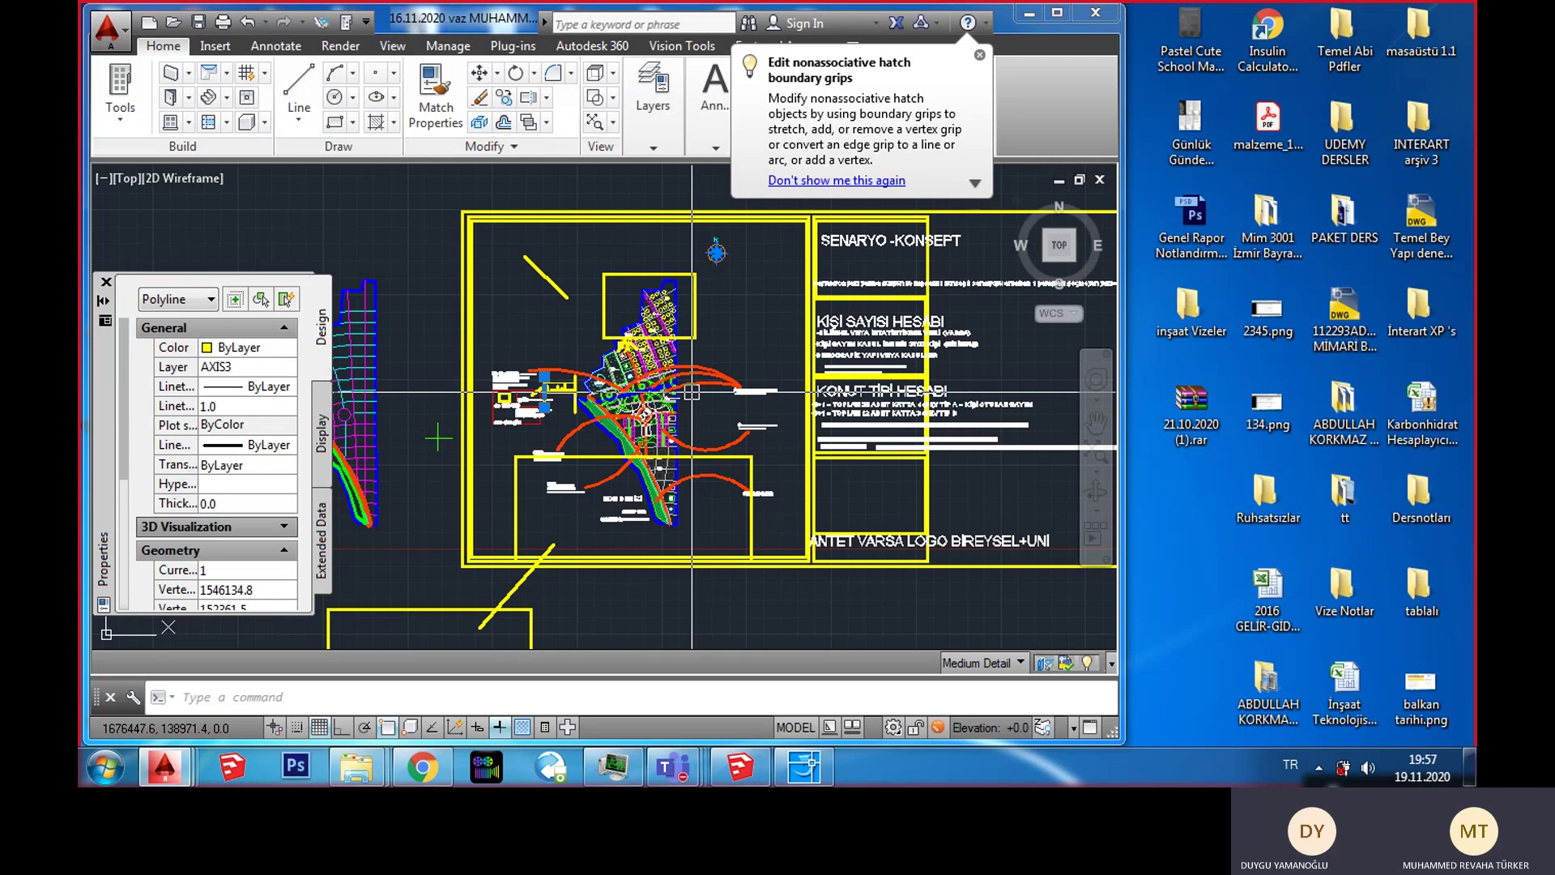
{"action": "middle_click_drag", "start_coordinate": [722, 443], "coordinate": [687, 478]}
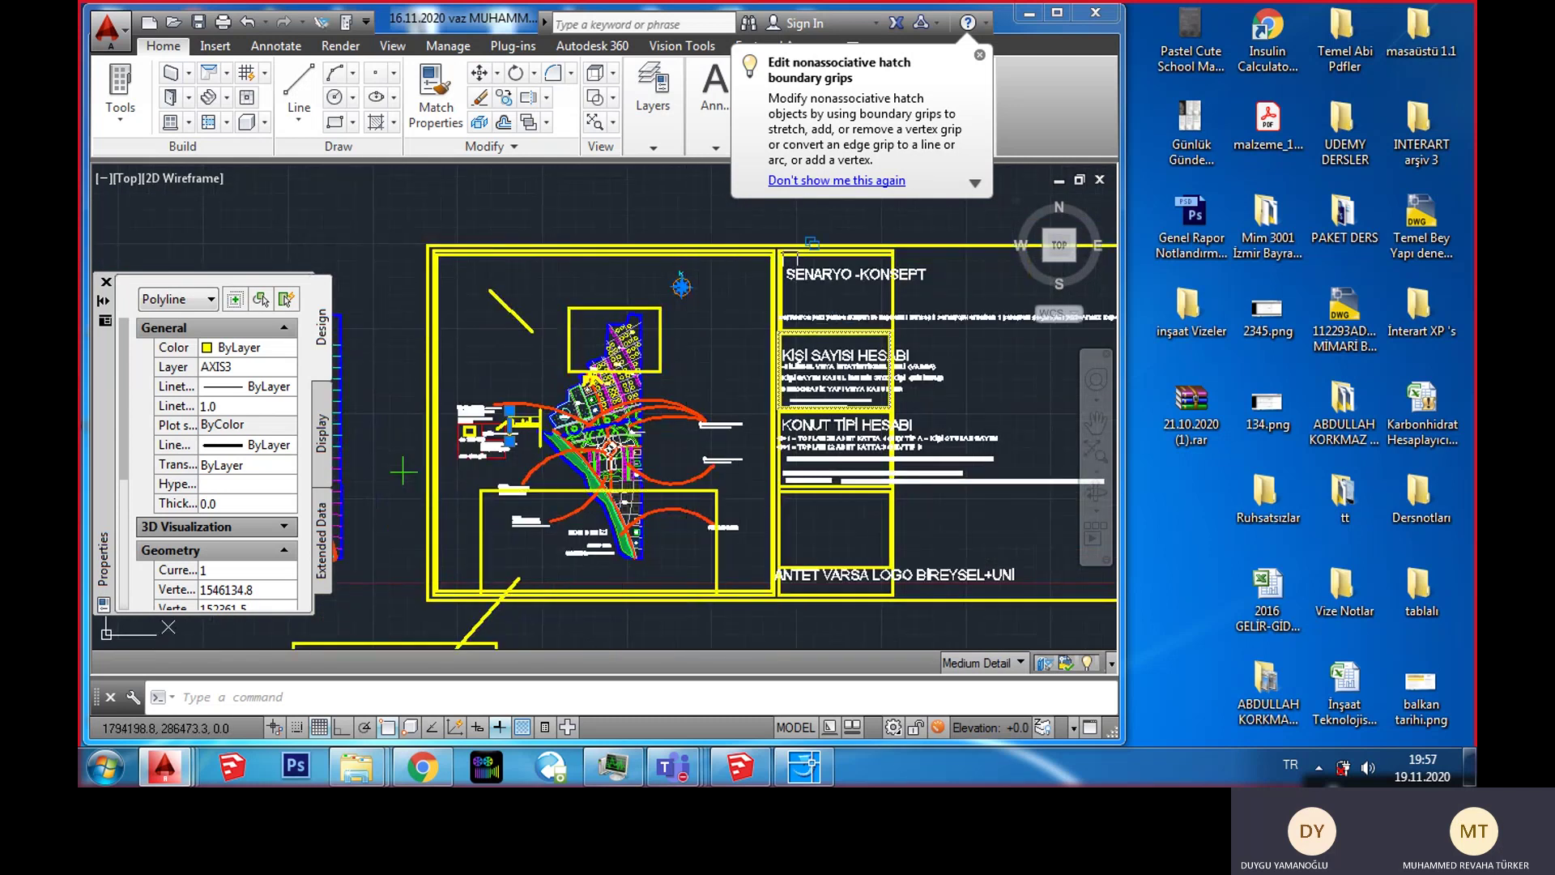
{"action": "scroll", "coordinate": [743, 409], "scroll_direction": "up", "scroll_amount": 2}
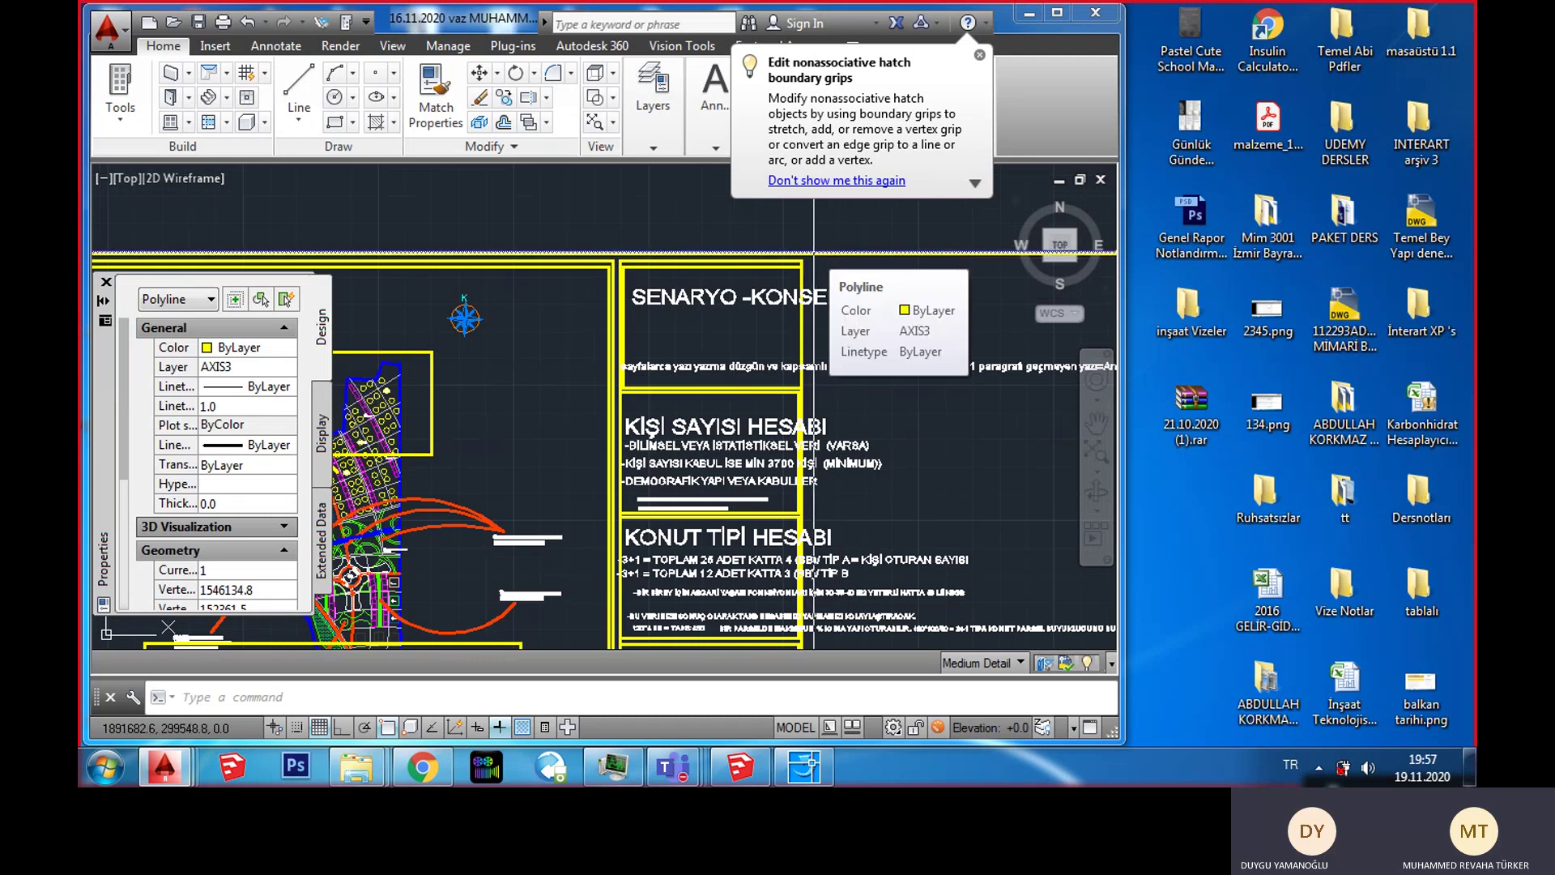
{"action": "scroll", "coordinate": [718, 425], "scroll_direction": "down", "scroll_amount": 4}
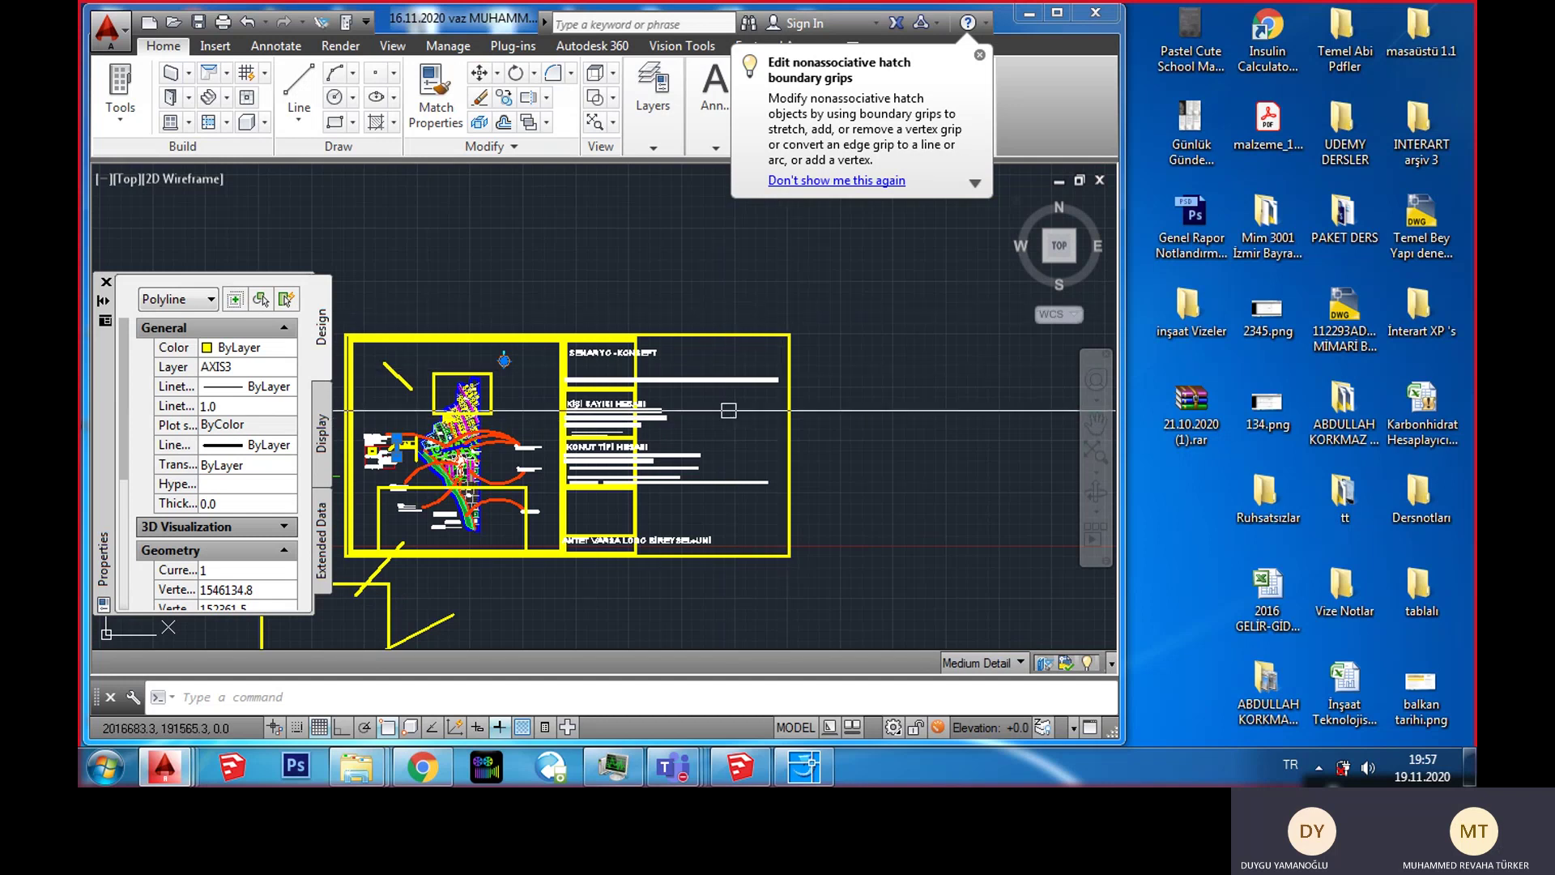
Step: Place a copy of the SENARYO -KONSEPT heading in the empty area beside the KİŞİ SAYISI HESABI box
{"action": "scroll", "coordinate": [770, 379], "scroll_direction": "up", "scroll_amount": 3}
{"action": "middle_click_drag", "start_coordinate": [759, 388], "coordinate": [638, 361]}
{"action": "left_click", "coordinate": [523, 290]}
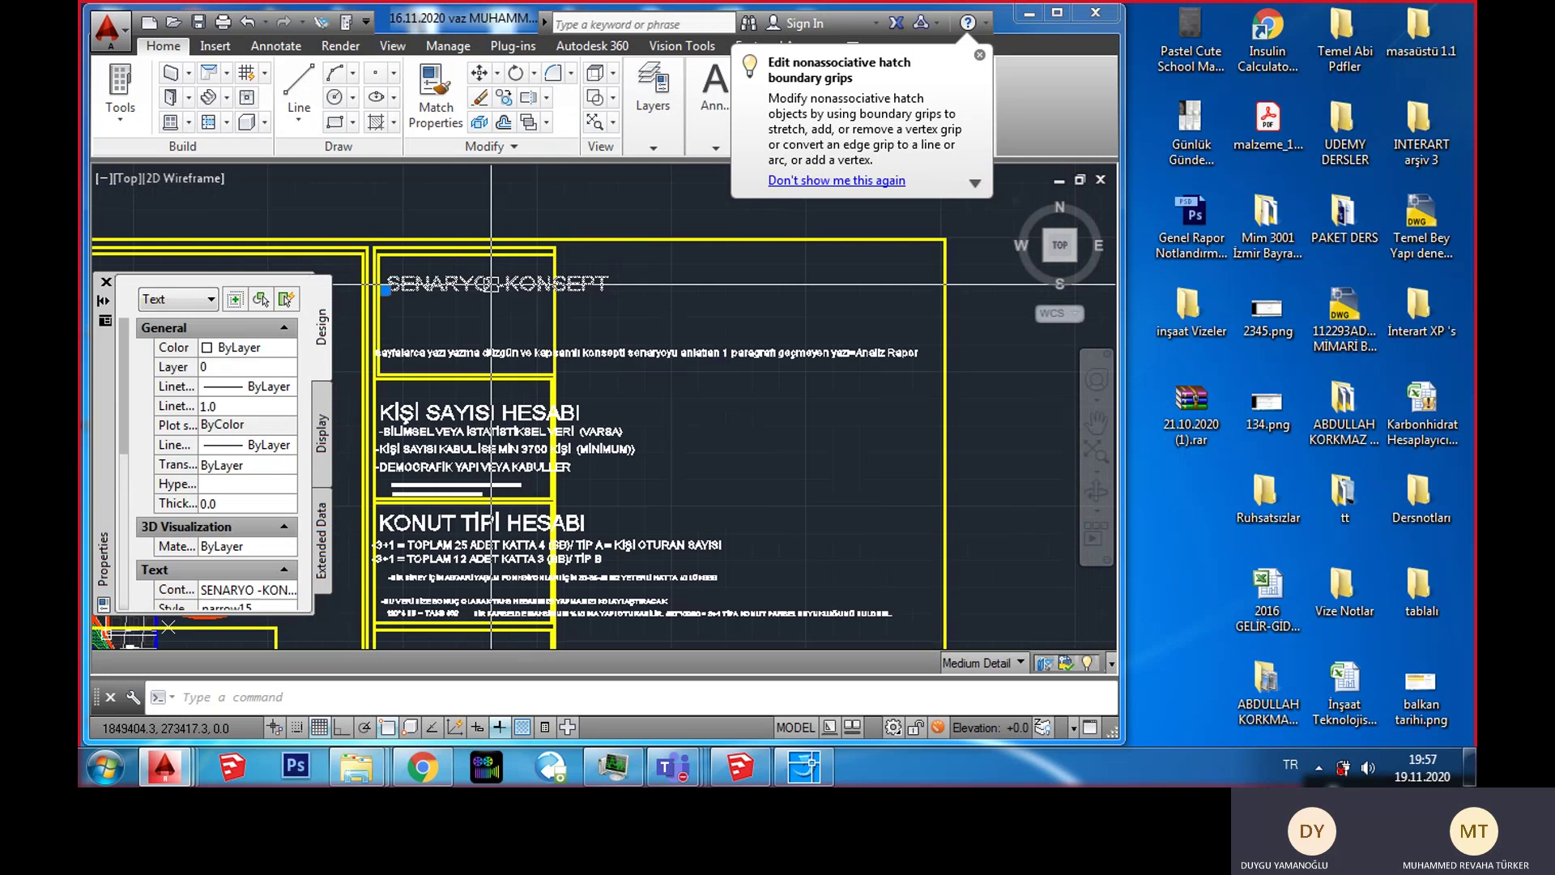
{"action": "type", "text": "SENARYO -KONSEPT"}
{"action": "left_click", "coordinate": [727, 462]}
Step: Change the copied heading's text to KONUT TİP PLANLAR KESİT TASLAKLARI
{"action": "double_click", "coordinate": [778, 440]}
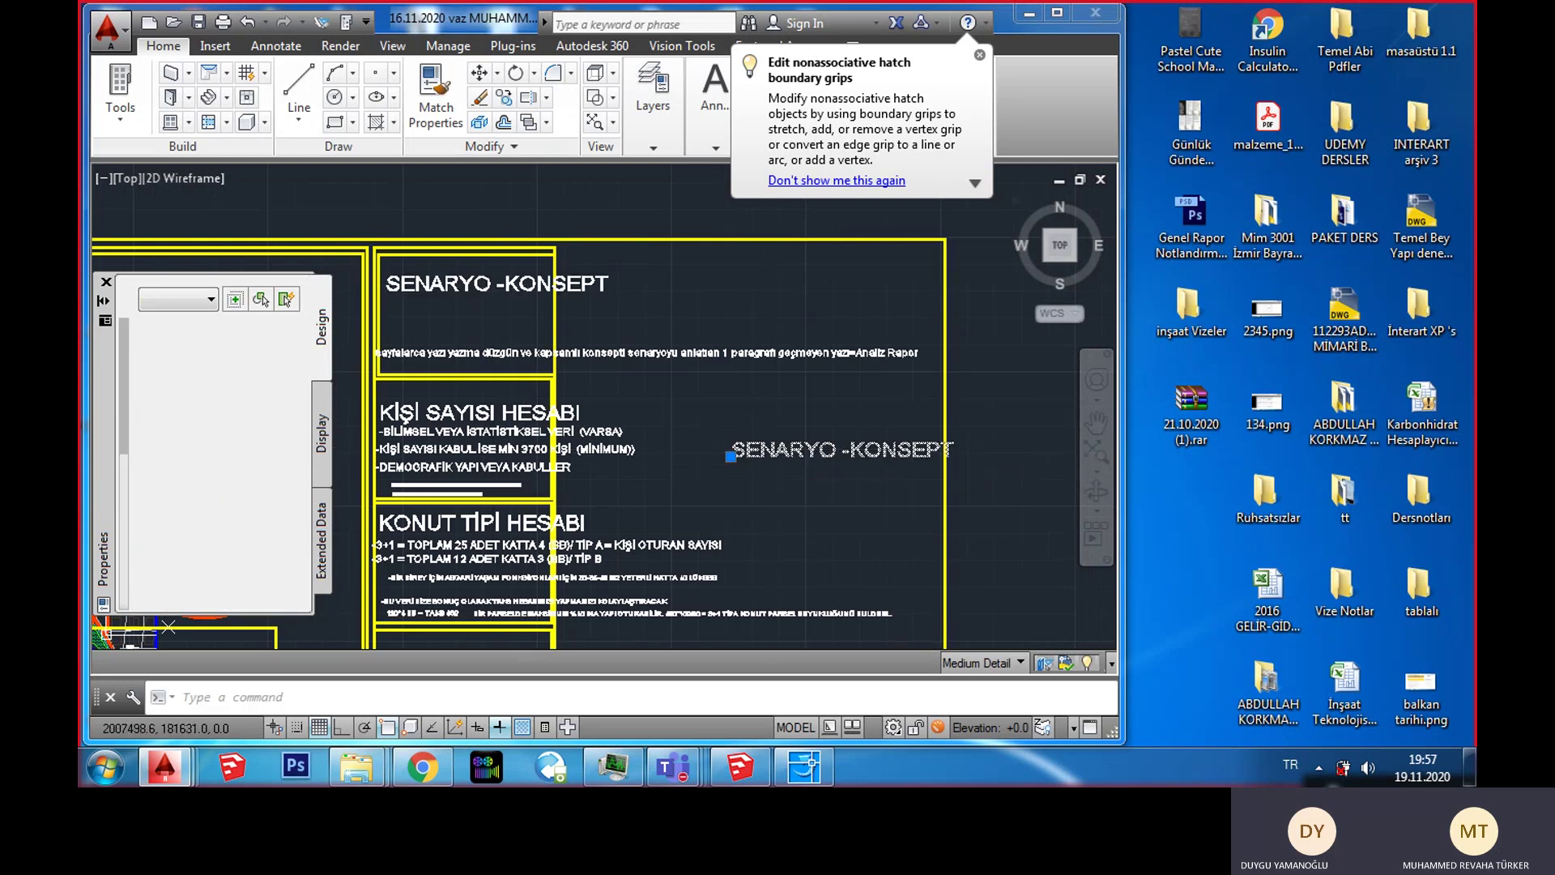
{"action": "type", "text": "KONUT"}
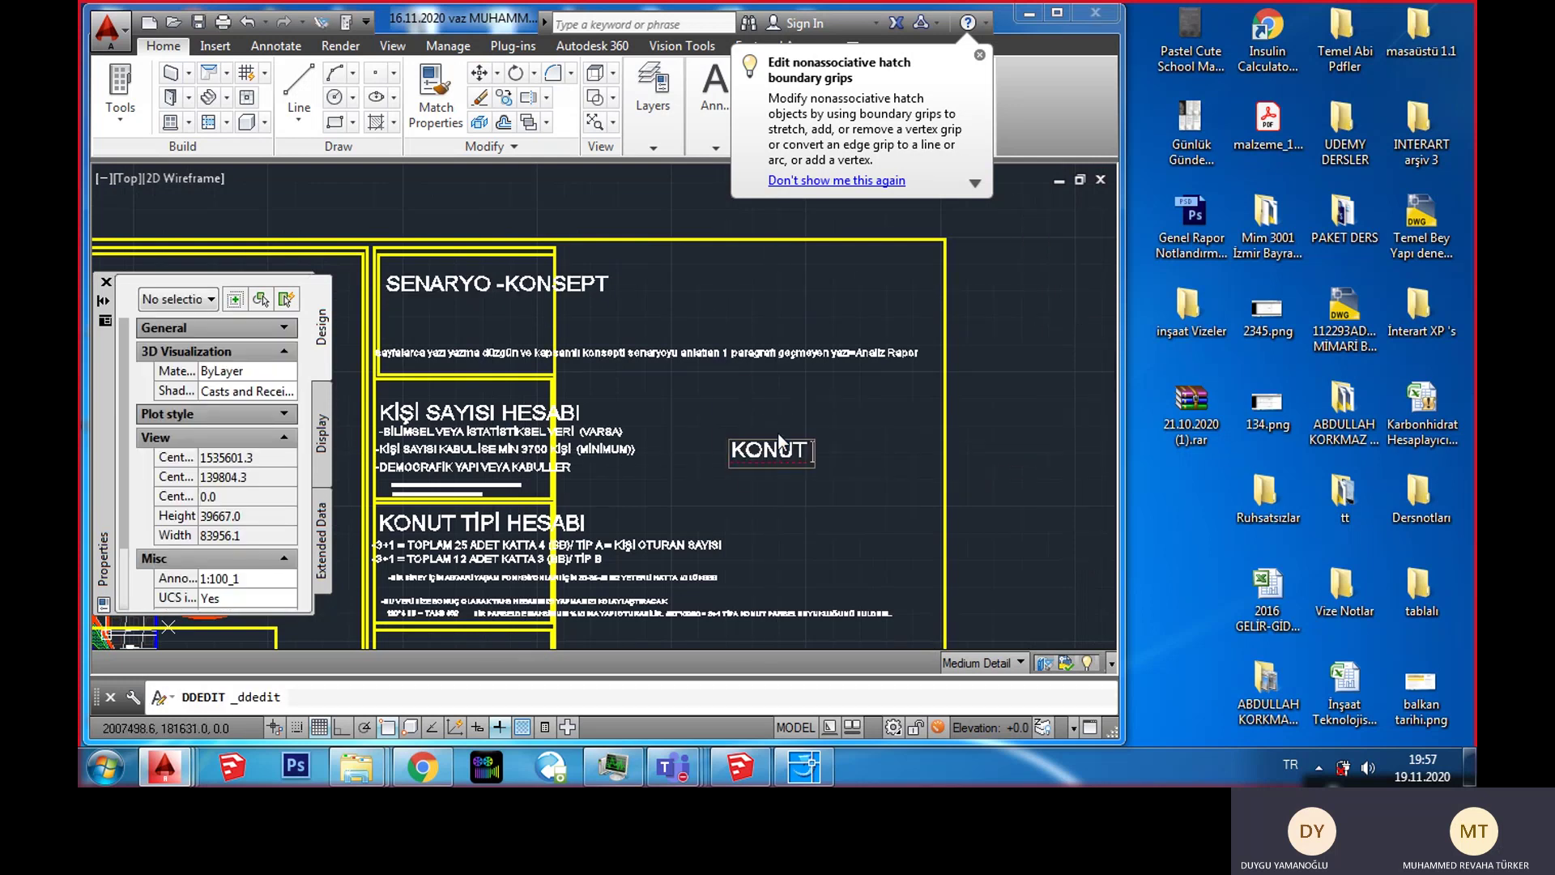
{"action": "type", "text": " TİP PLANLA"}
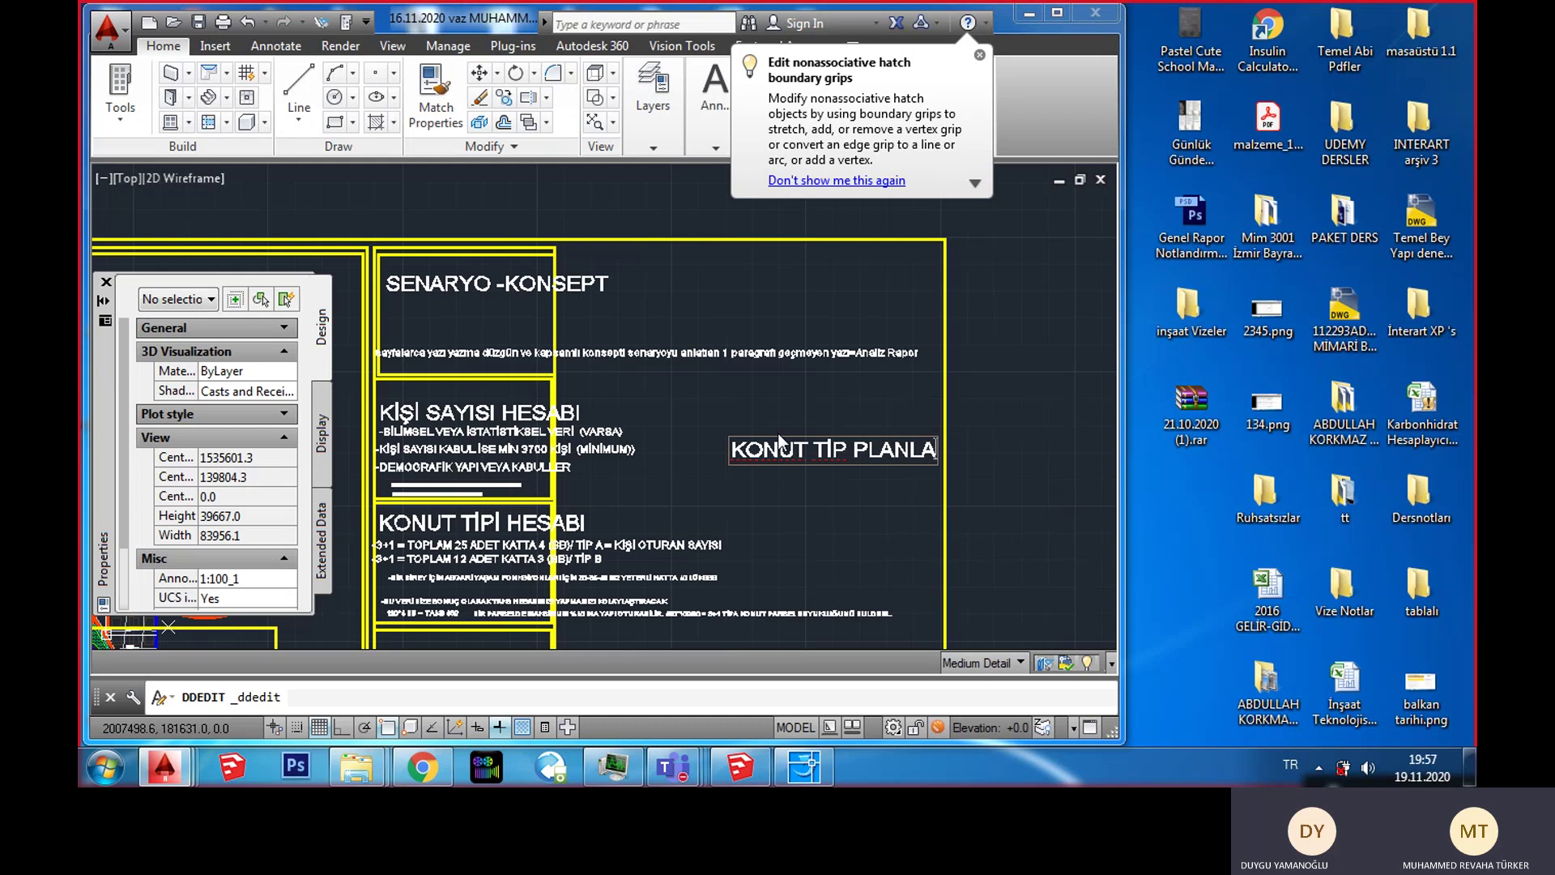
{"action": "type", "text": "R KESİTLER"}
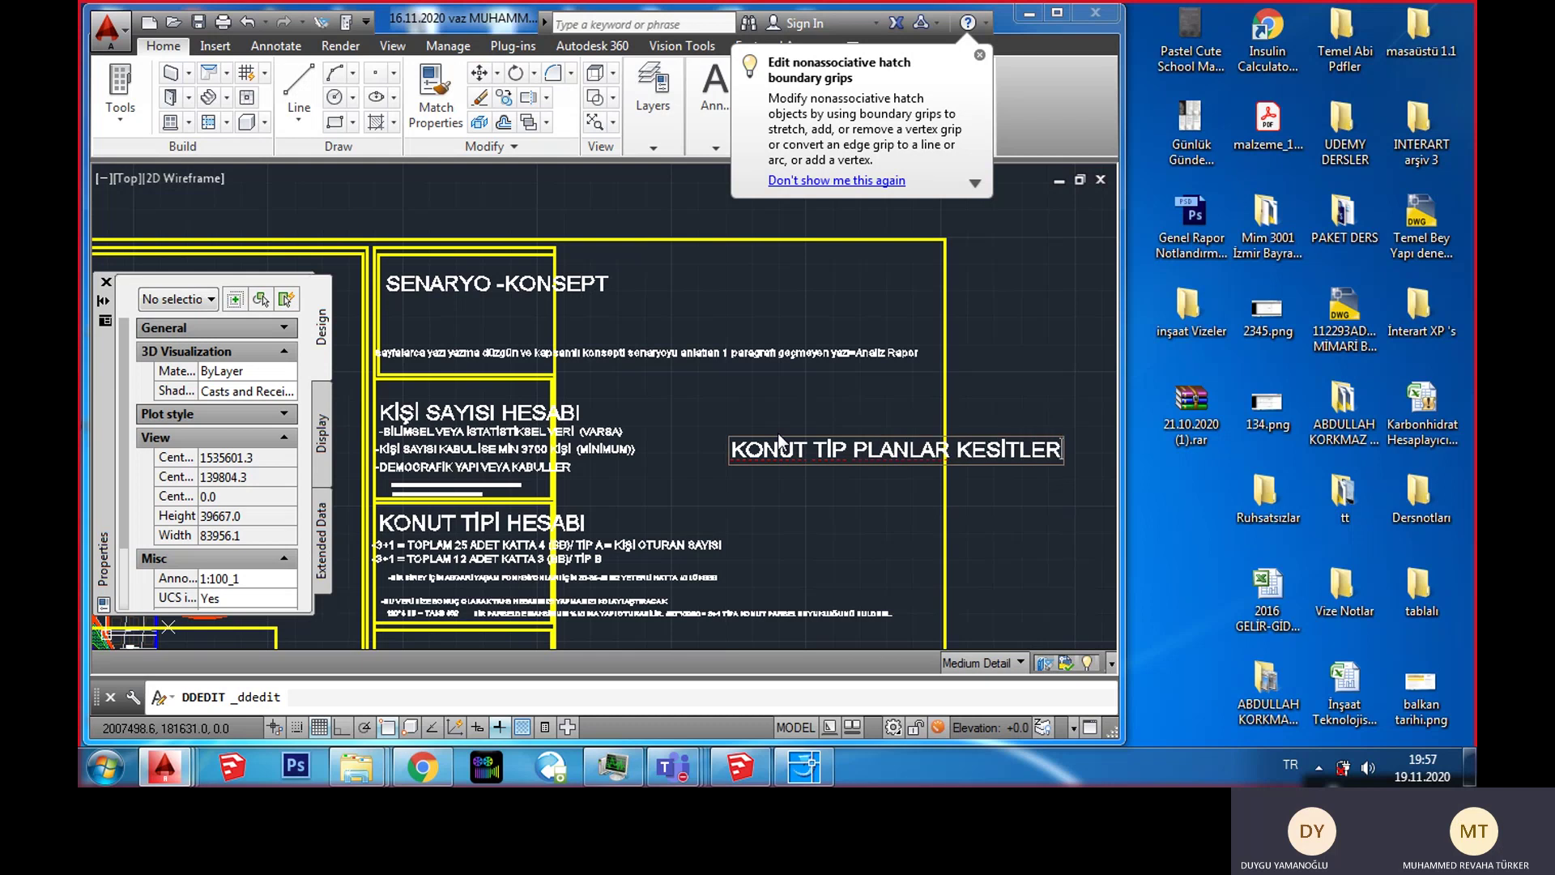
{"action": "key", "text": "BackSpace"}
{"action": "key", "text": "BackSpace"}
{"action": "key", "text": "BackSpace"}
{"action": "type", "text": "TASLA"}
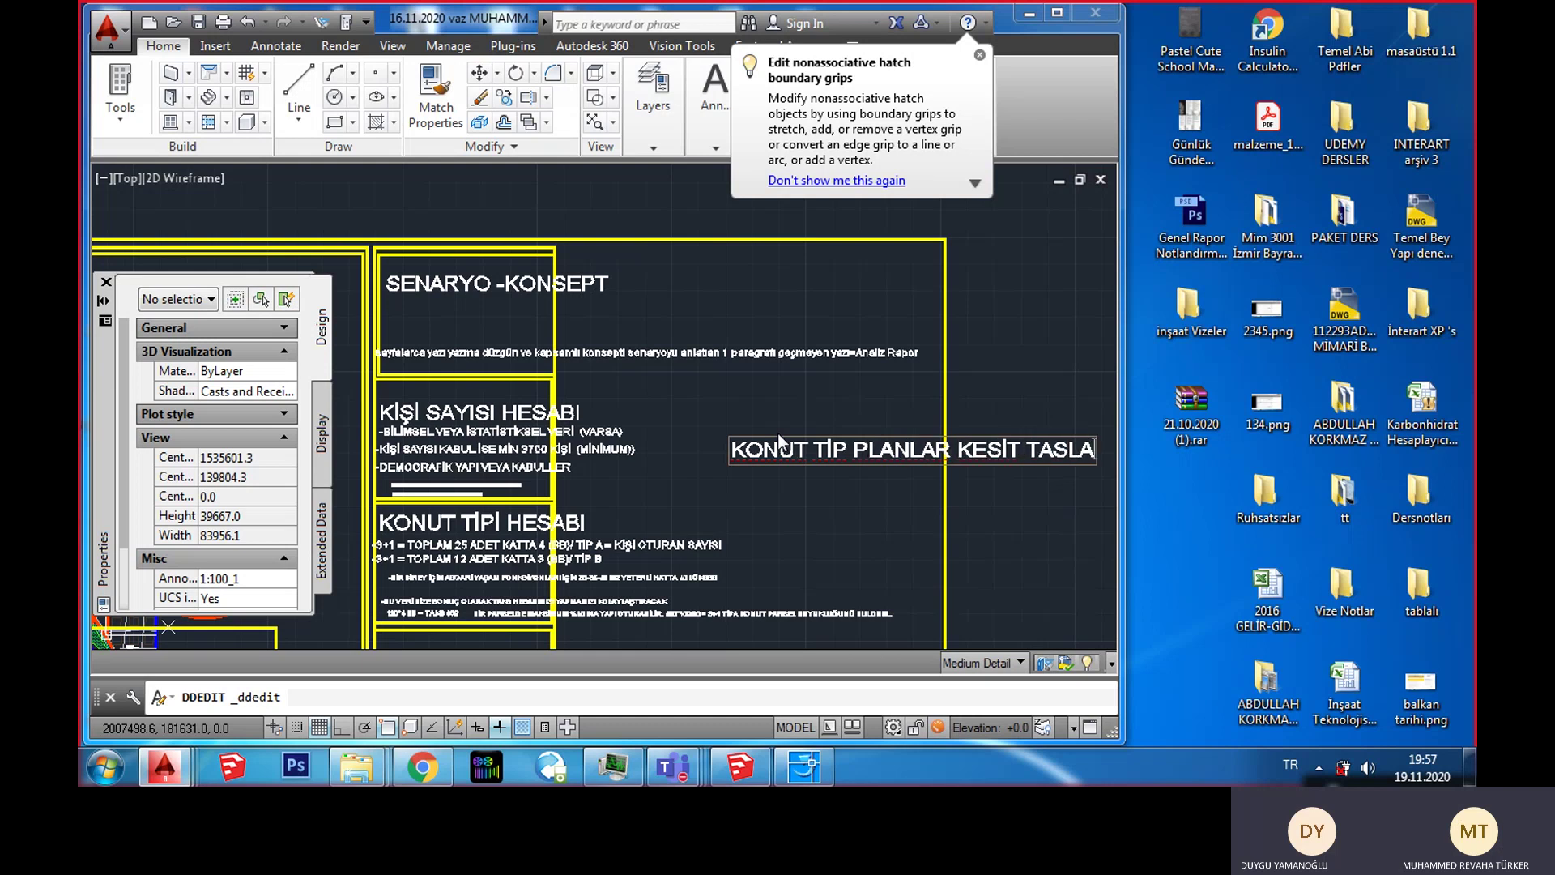
{"action": "type", "text": "KLARI"}
{"action": "key", "text": "Return"}
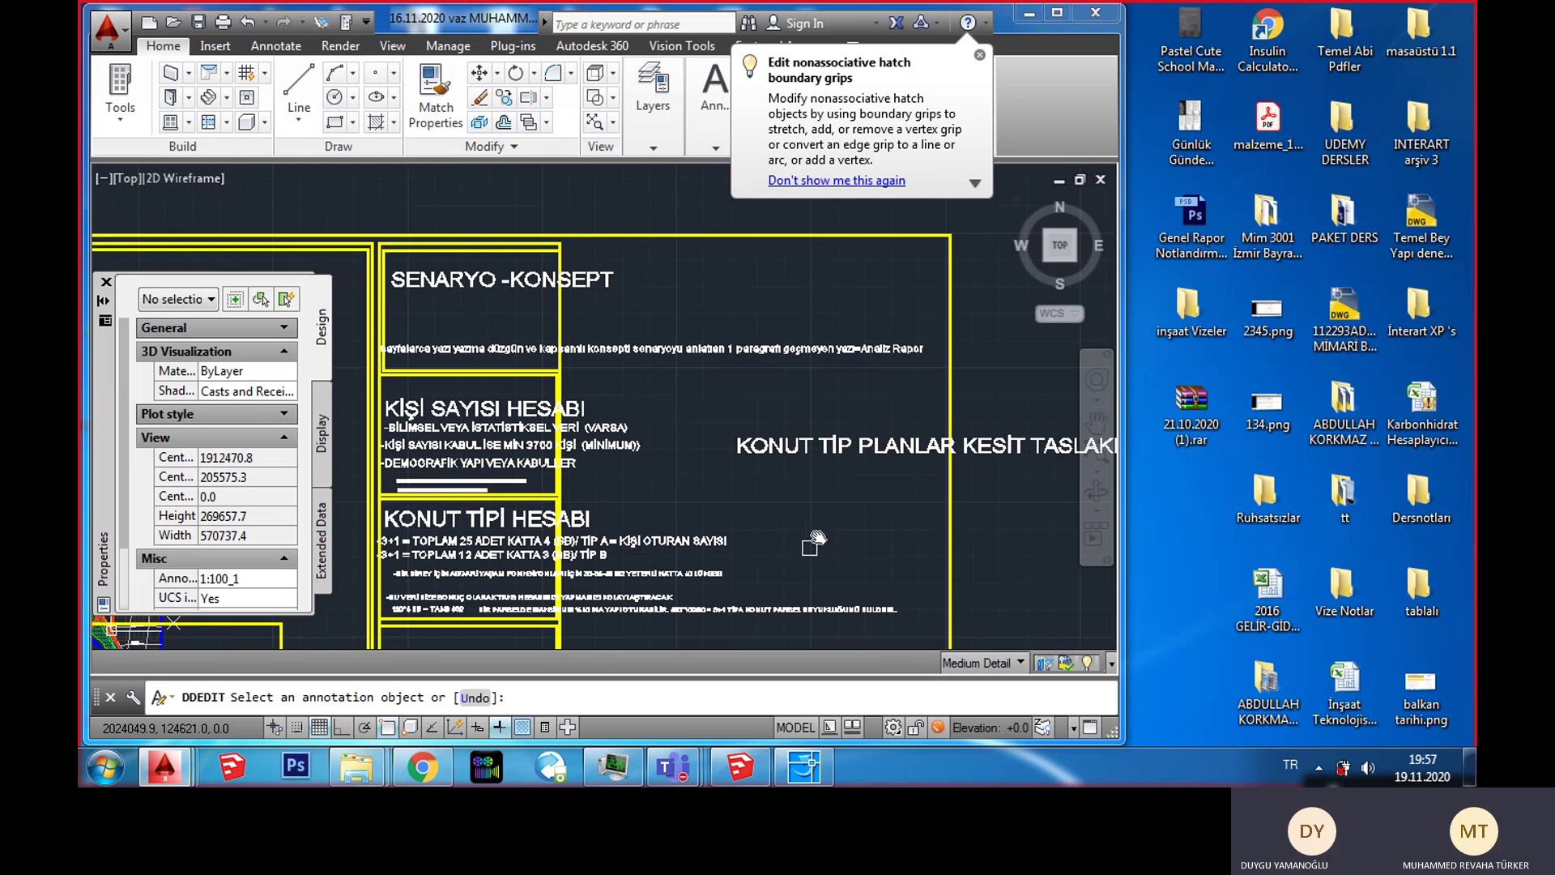
Step: Add the prefix (2+1 TİP B ) in front of the KONUT TİP PLANLAR KESİT TASLAKLARI heading and finish the text editing
{"action": "left_click", "coordinate": [751, 437]}
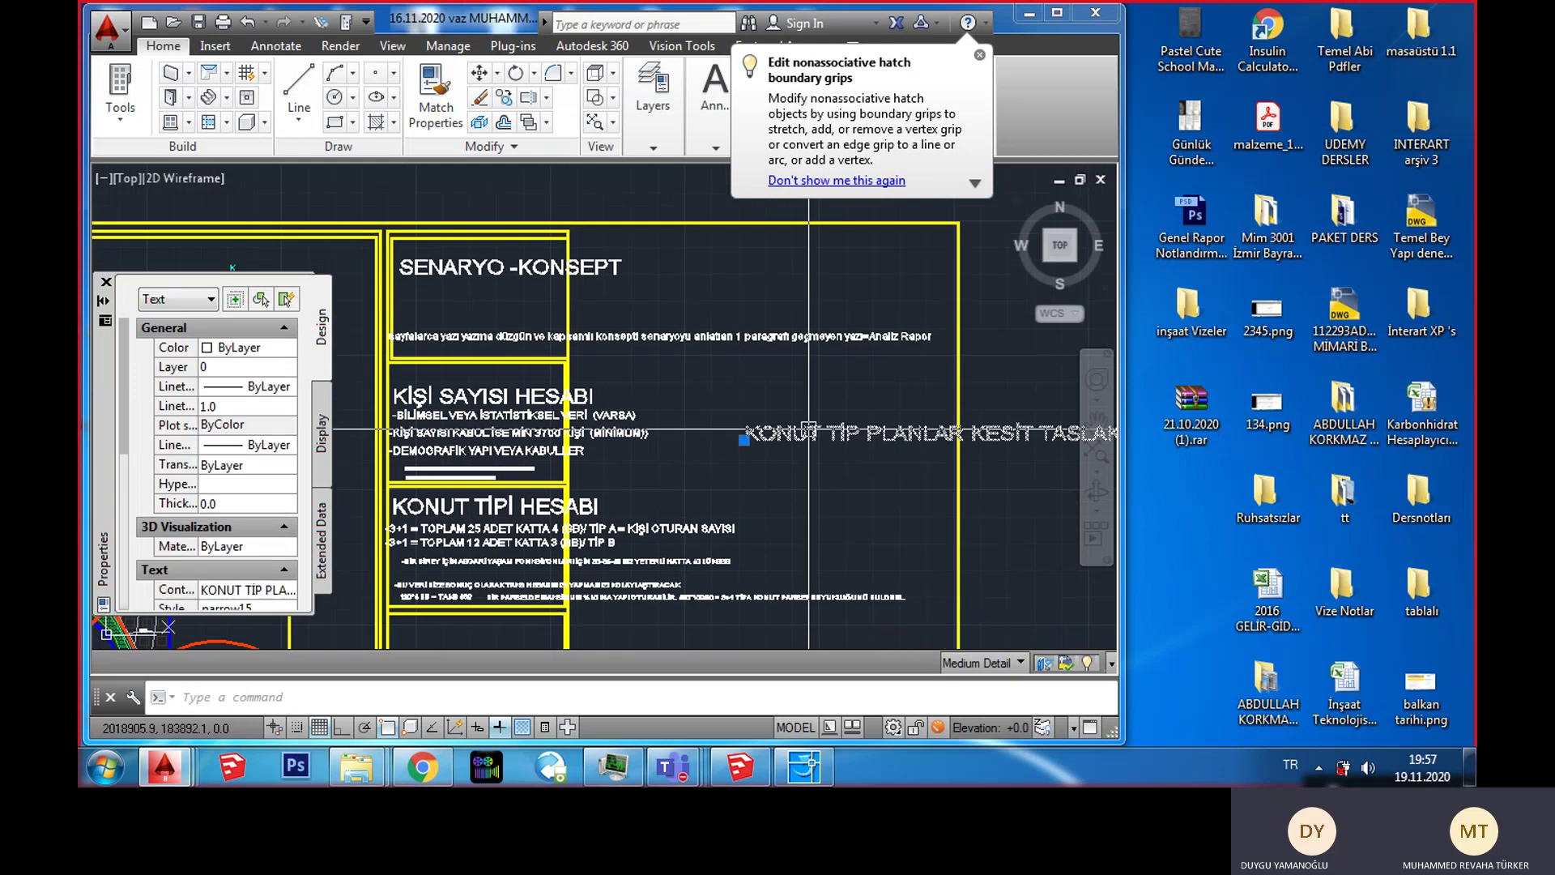
{"action": "left_click", "coordinate": [750, 437]}
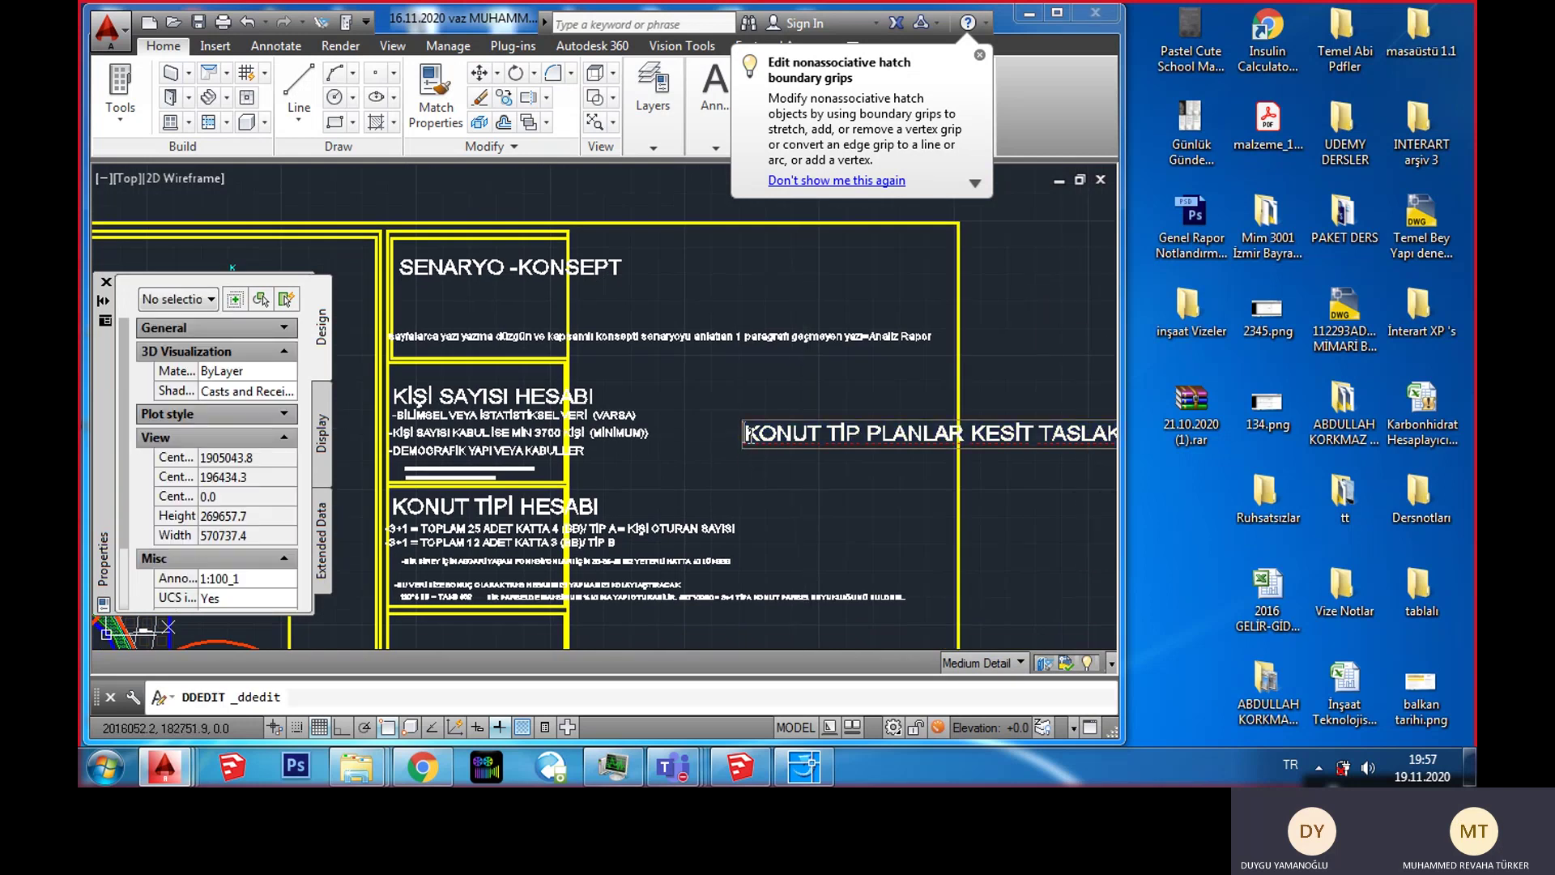
{"action": "type", "text": "2+1 "}
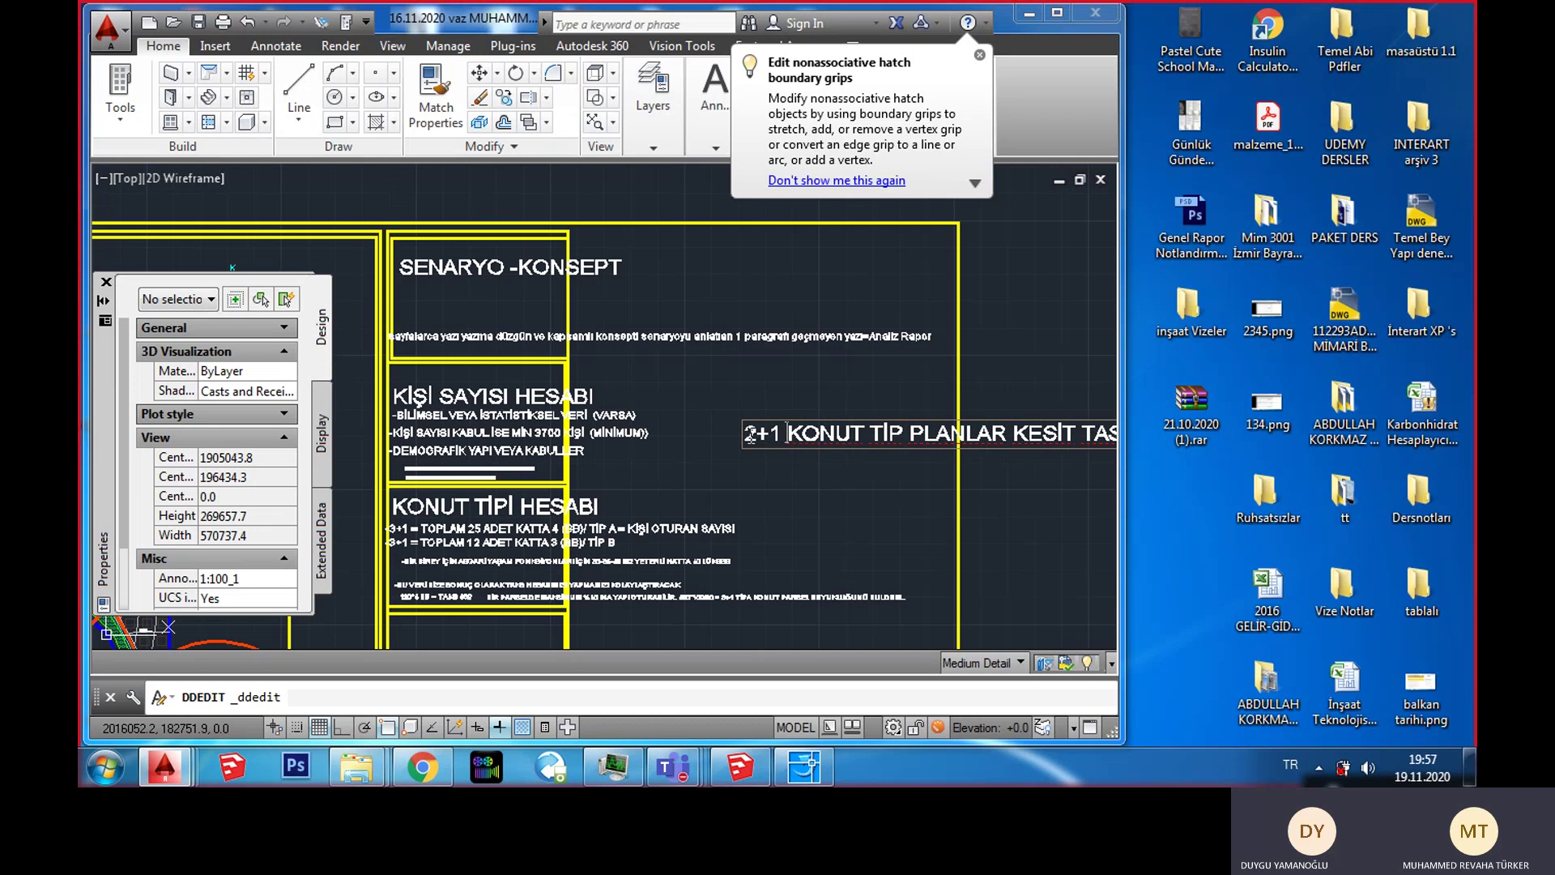
{"action": "type", "text": "TİP B"}
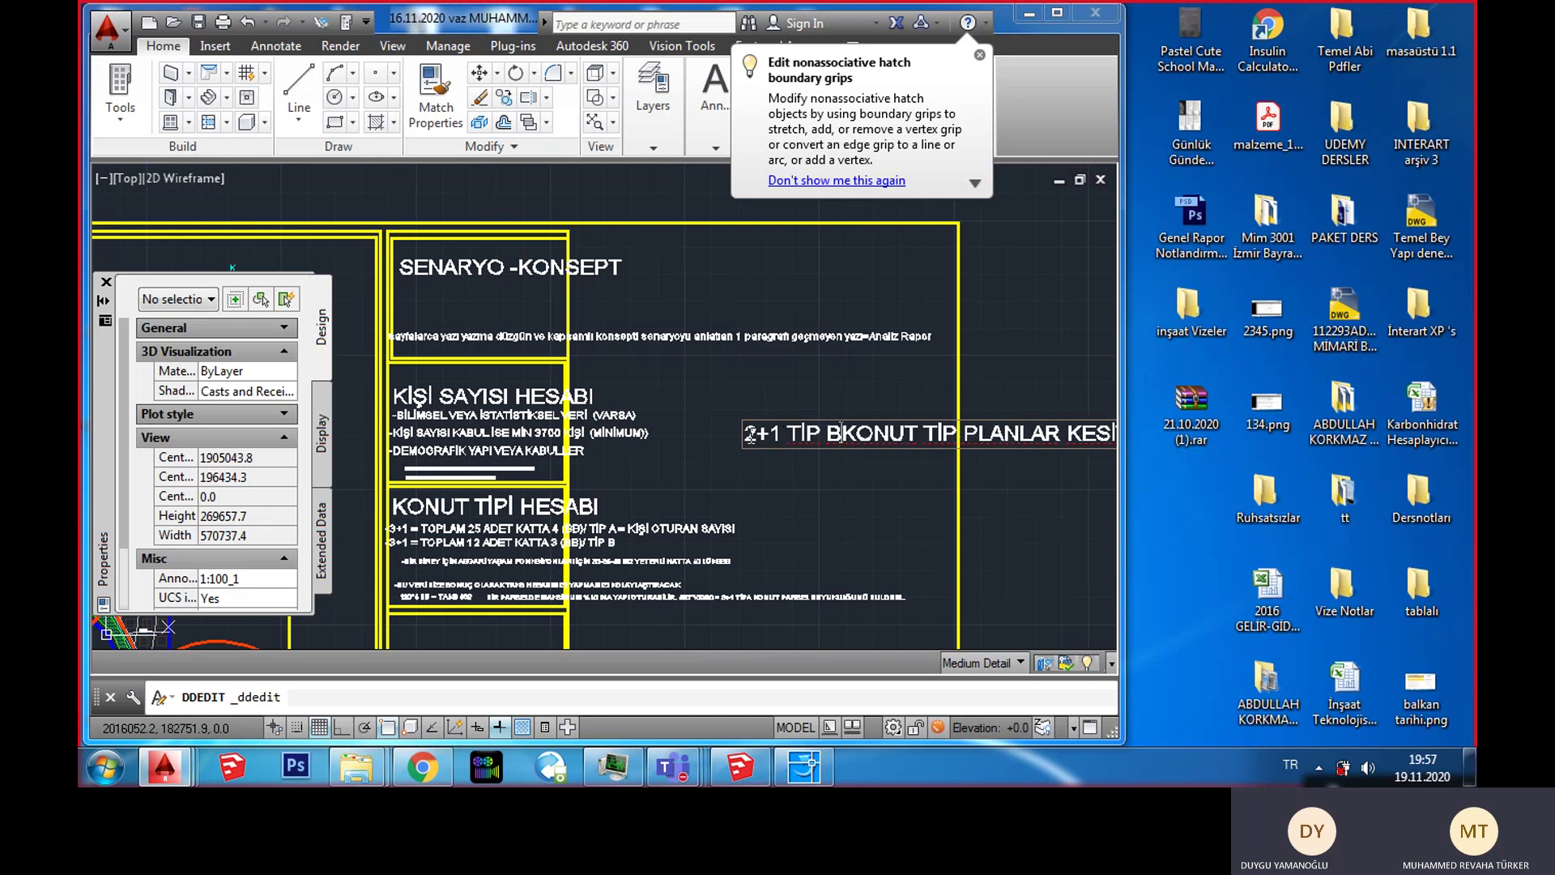
{"action": "type", "text": " )"}
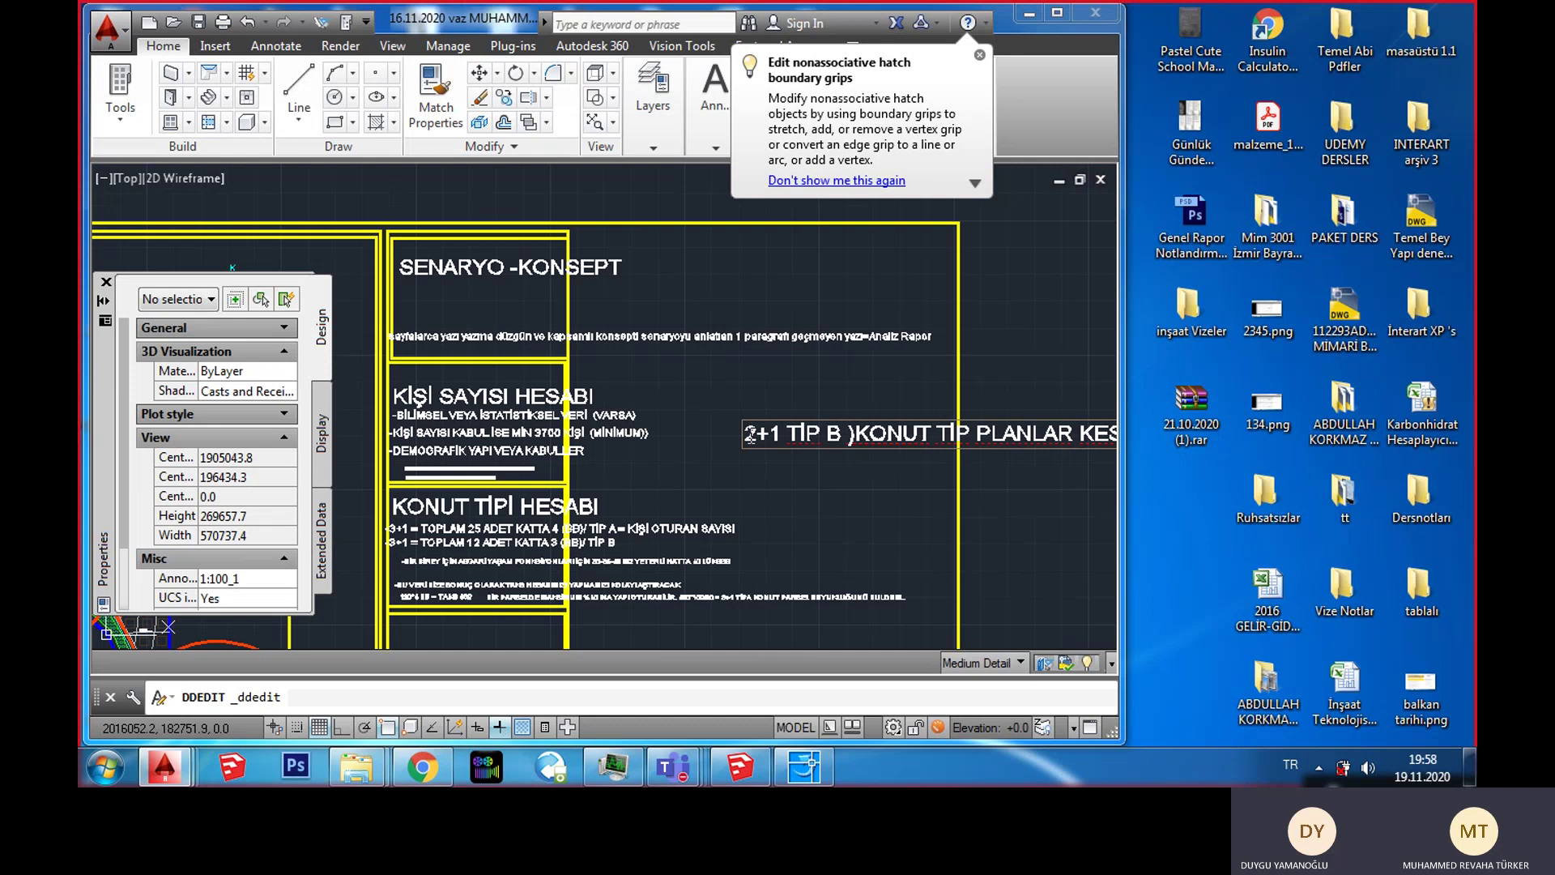
{"action": "type", "text": "("}
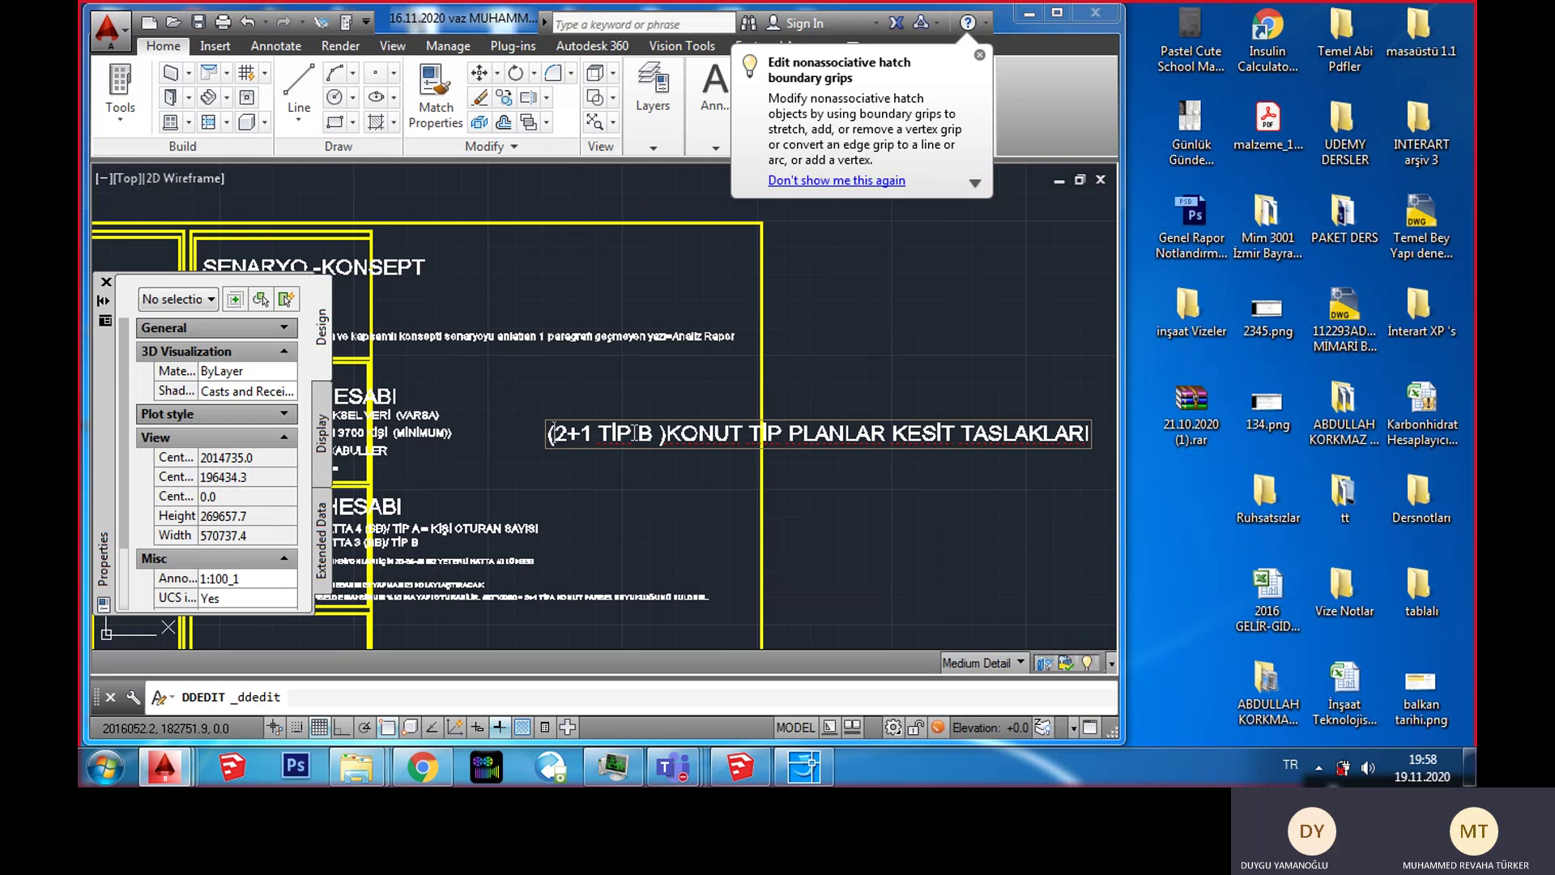
{"action": "middle_click_drag", "start_coordinate": [538, 379], "coordinate": [932, 301]}
{"action": "scroll", "coordinate": [745, 414], "scroll_direction": "down", "scroll_amount": 2}
{"action": "mouse_move", "coordinate": [745, 414]}
{"action": "middle_mouse_down"}
{"action": "mouse_move", "coordinate": [764, 463]}
{"action": "mouse_move", "coordinate": [849, 473]}
{"action": "middle_mouse_up"}
{"action": "scroll", "coordinate": [677, 357], "scroll_direction": "down", "scroll_amount": 2}
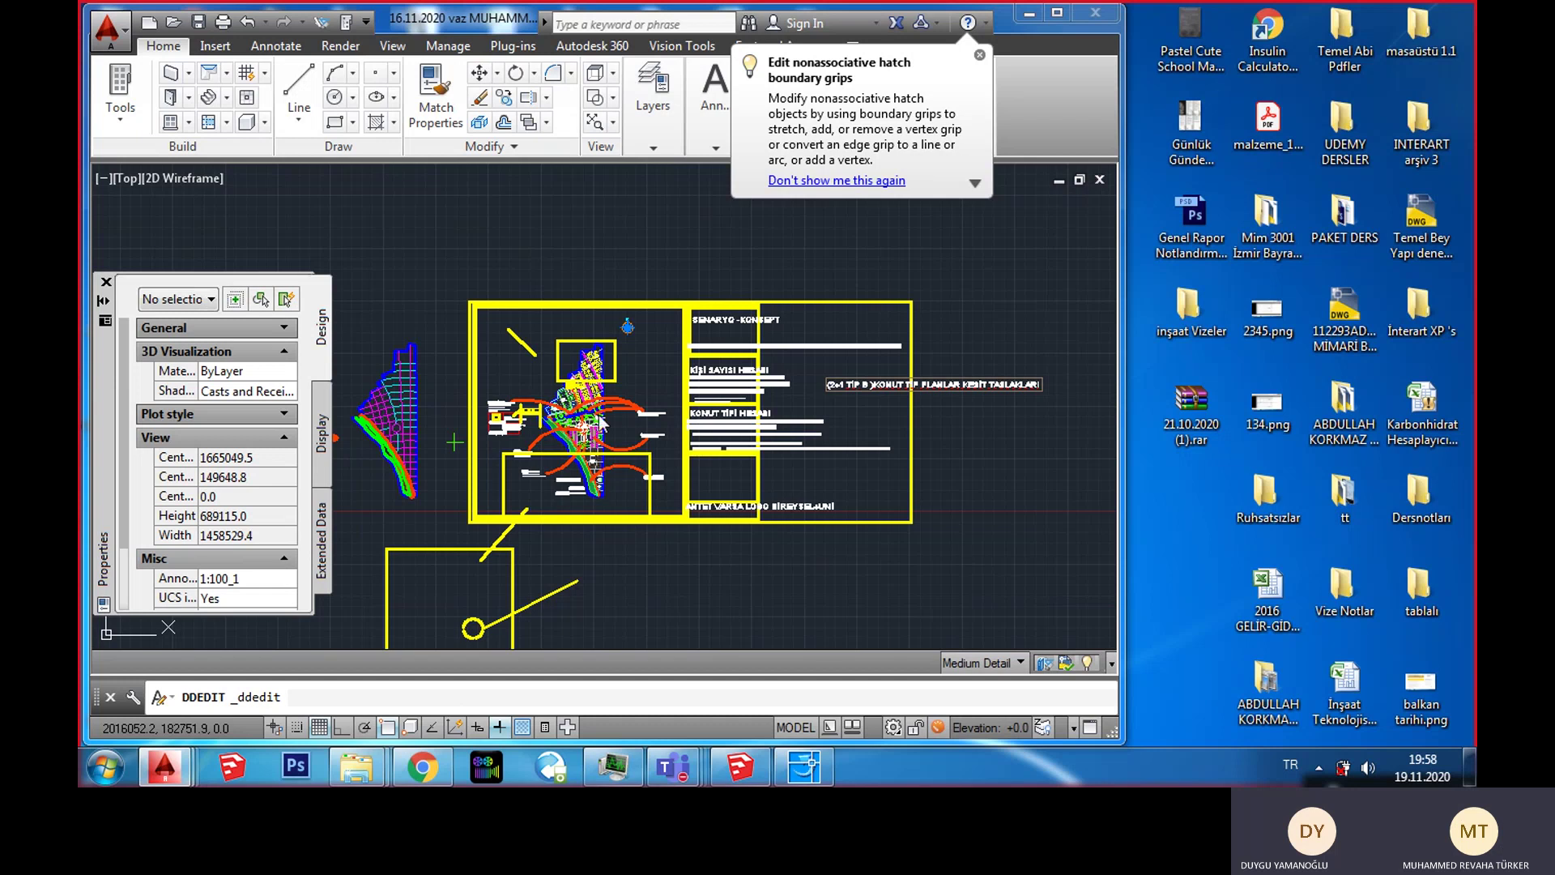
{"action": "key", "text": "Escape"}
Step: Read the note under SENARYO -KONSEPT about a one-paragraph concept text, through to its Analiz Rapor ending
{"action": "scroll", "coordinate": [751, 323], "scroll_direction": "up", "scroll_amount": 2}
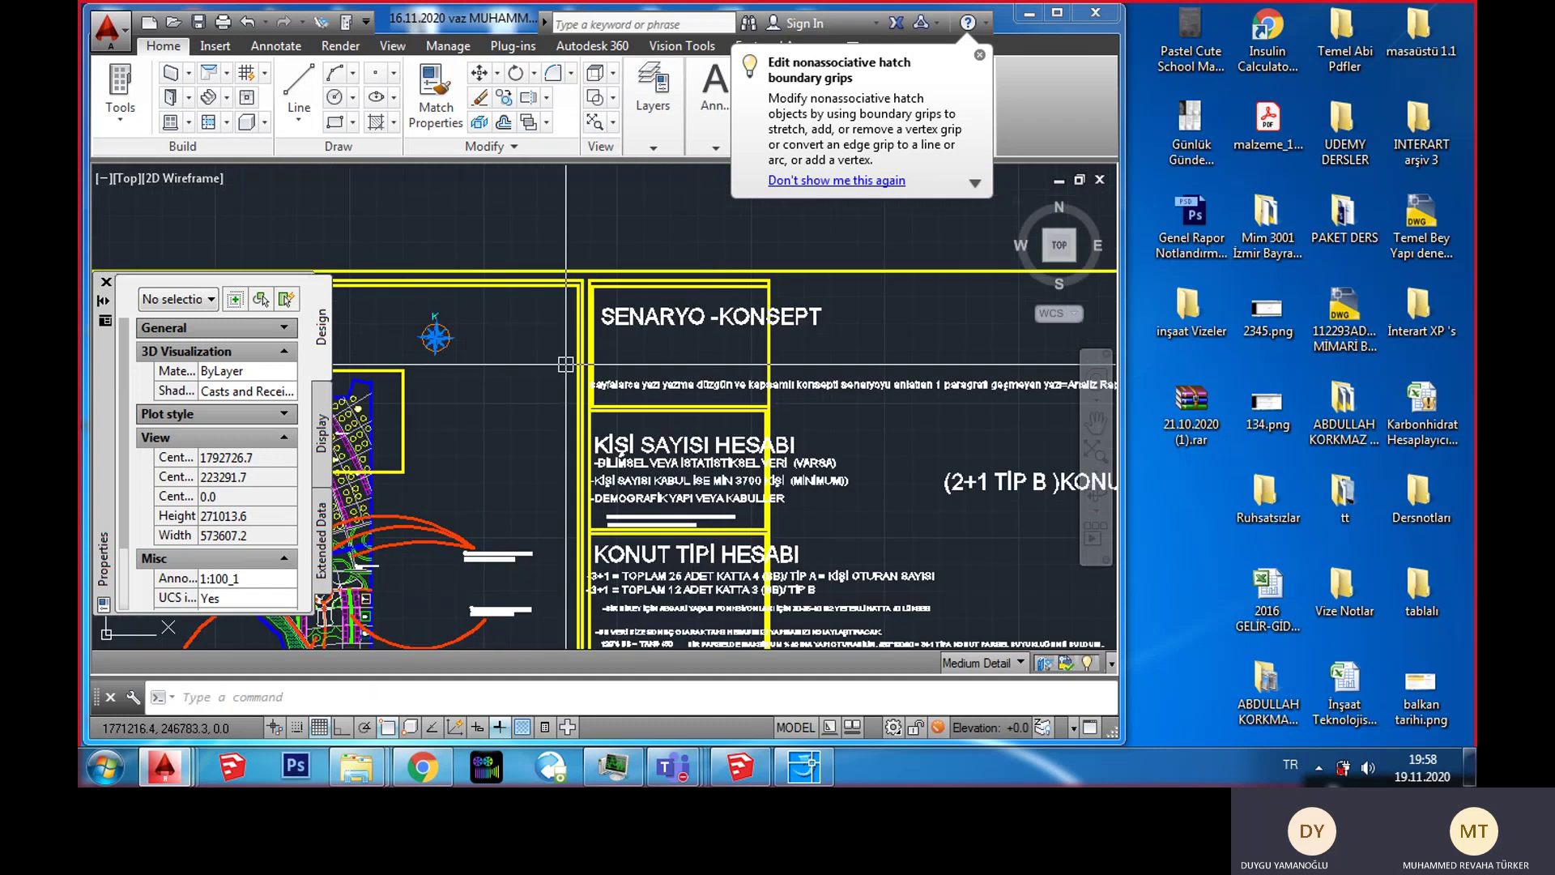
{"action": "scroll", "coordinate": [668, 344], "scroll_direction": "up", "scroll_amount": 2}
{"action": "mouse_move", "coordinate": [669, 350]}
{"action": "middle_mouse_down"}
{"action": "mouse_move", "coordinate": [681, 385]}
{"action": "mouse_move", "coordinate": [596, 413]}
{"action": "middle_mouse_up"}
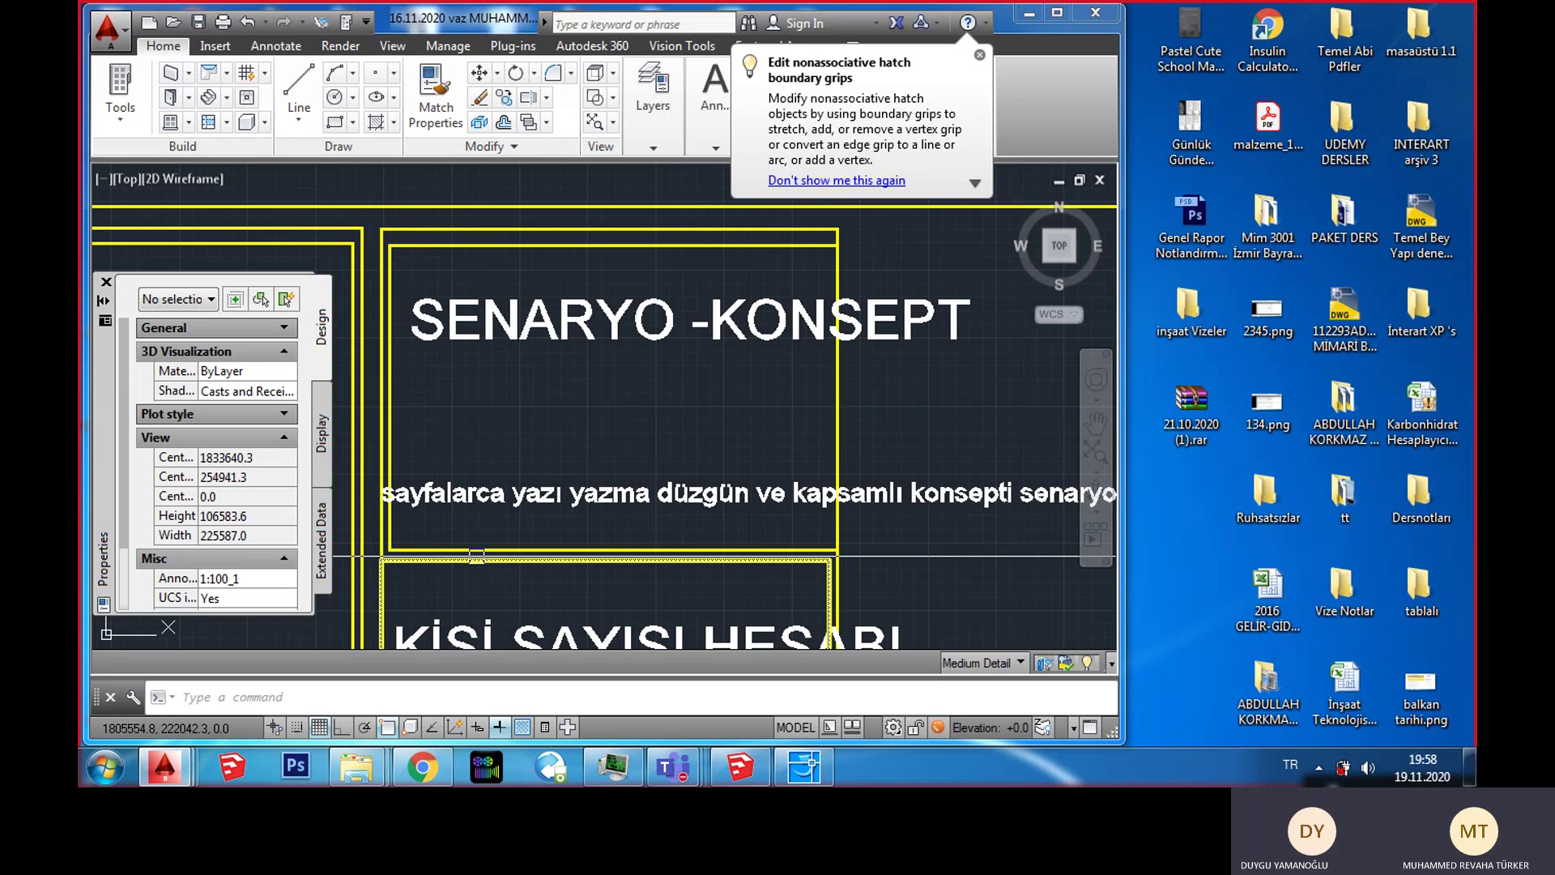
{"action": "middle_click_drag", "start_coordinate": [540, 515], "coordinate": [486, 507]}
{"action": "middle_click_drag", "start_coordinate": [708, 577], "coordinate": [357, 574]}
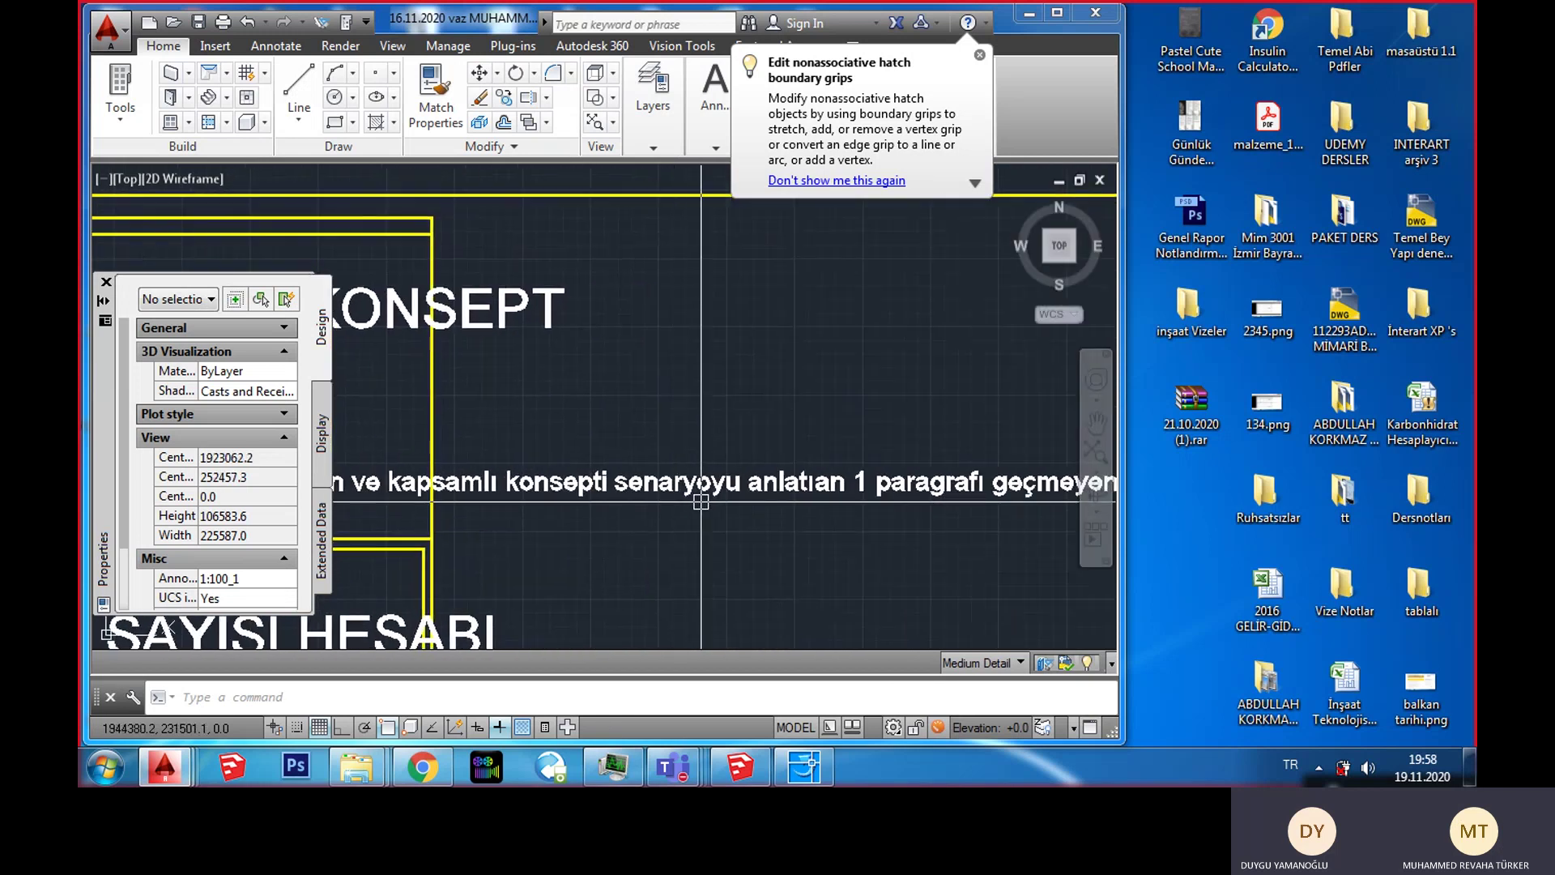
{"action": "middle_click_drag", "start_coordinate": [915, 515], "coordinate": [660, 519]}
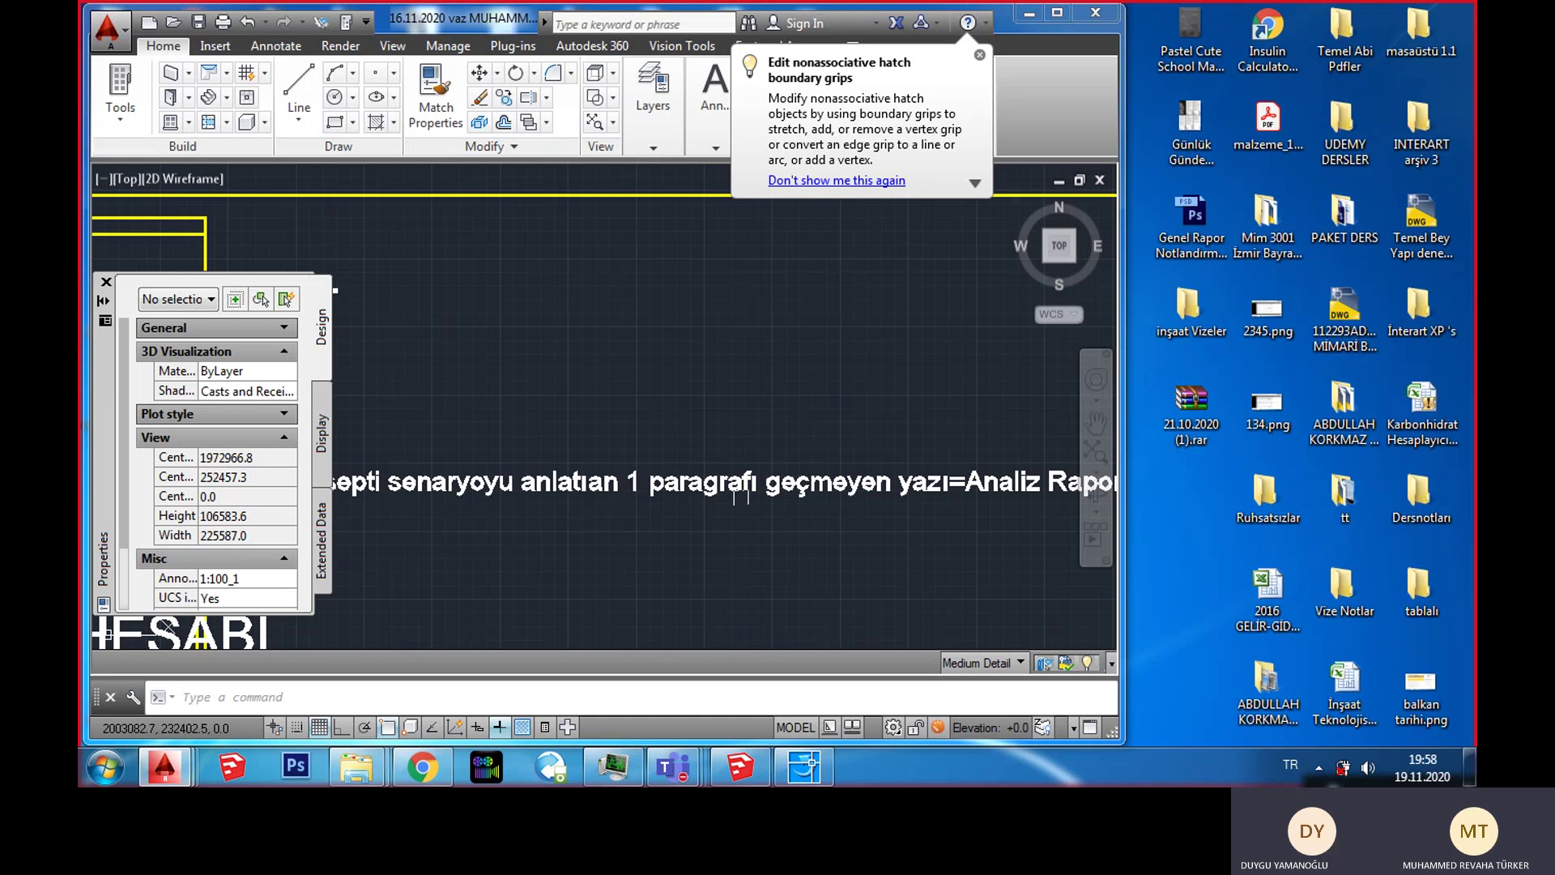
{"action": "middle_click_drag", "start_coordinate": [836, 506], "coordinate": [713, 520]}
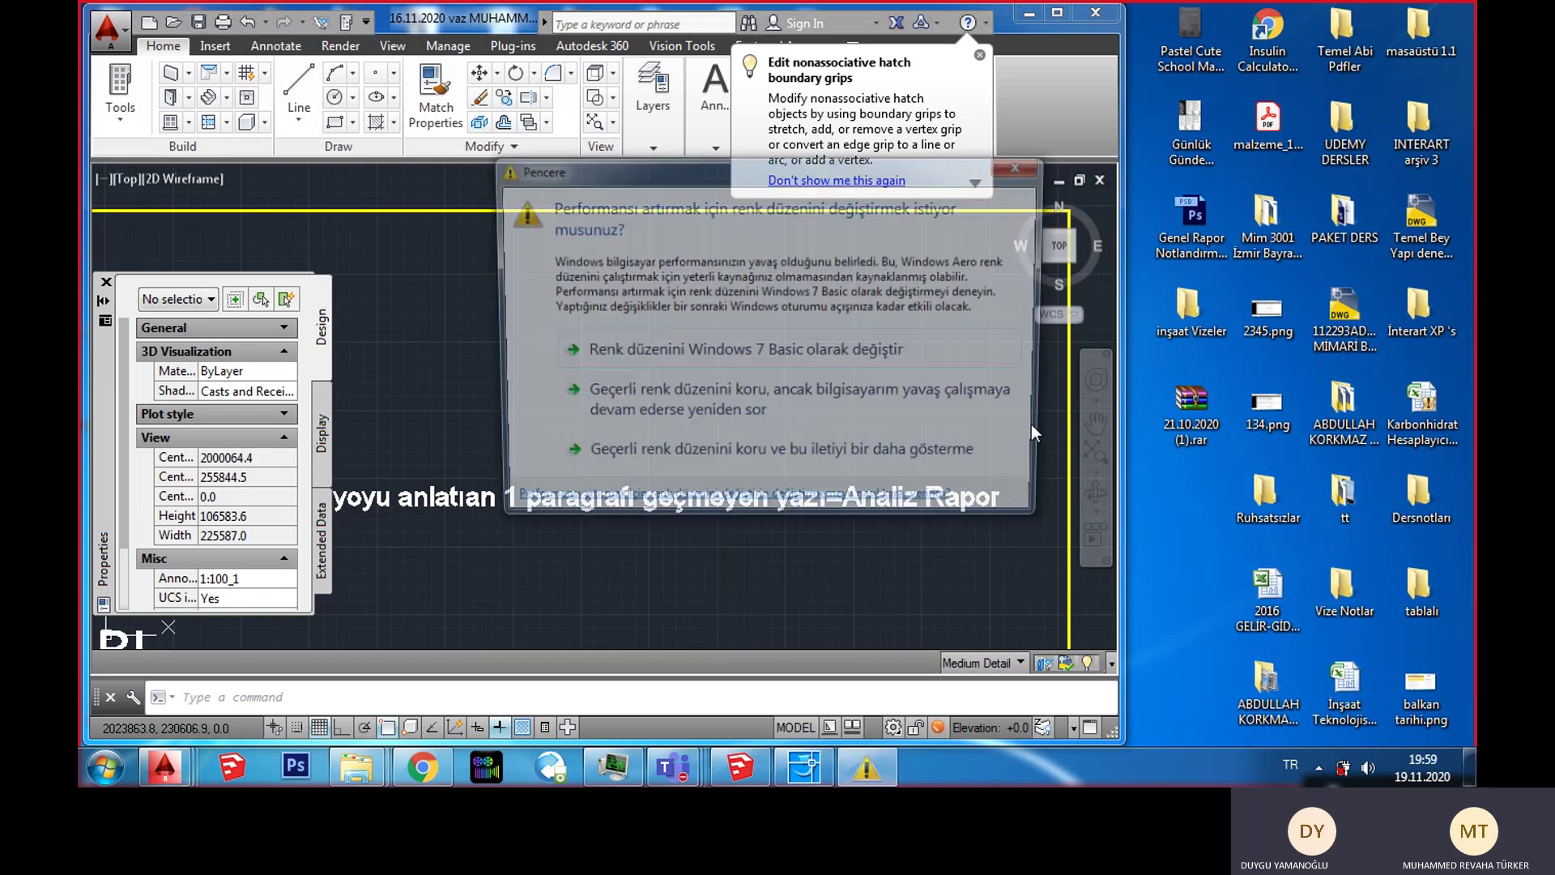
Step: Accept the change to the Windows 7 Basic colour scheme and bring up the İzmir Bayraklı Ders notları folder
{"action": "left_click", "coordinate": [861, 361]}
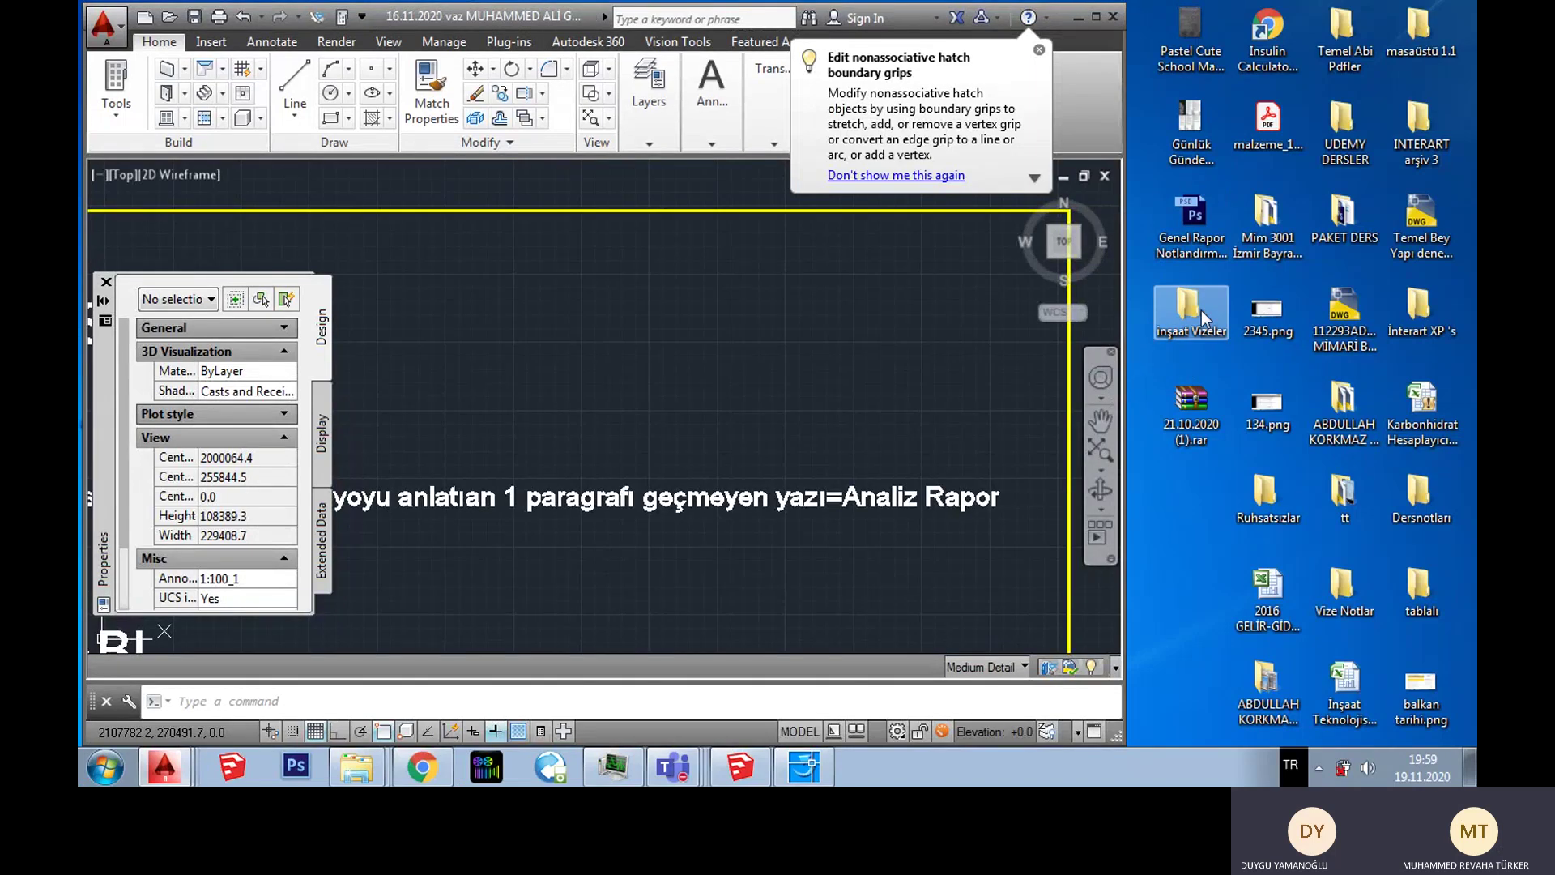
{"action": "double_click", "coordinate": [1266, 220]}
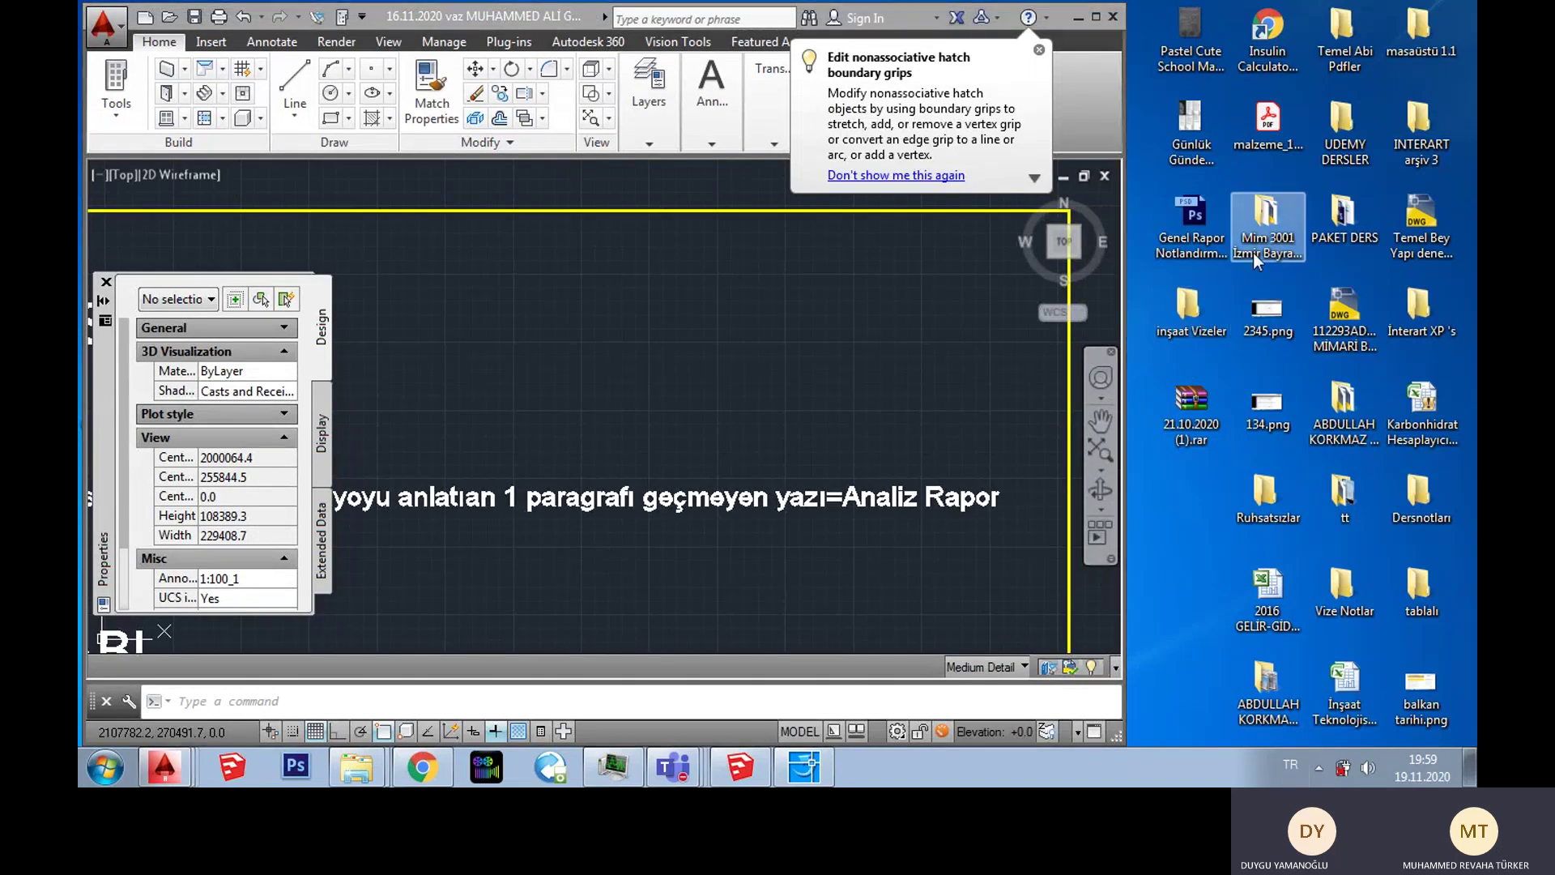
{"action": "left_click", "coordinate": [996, 95]}
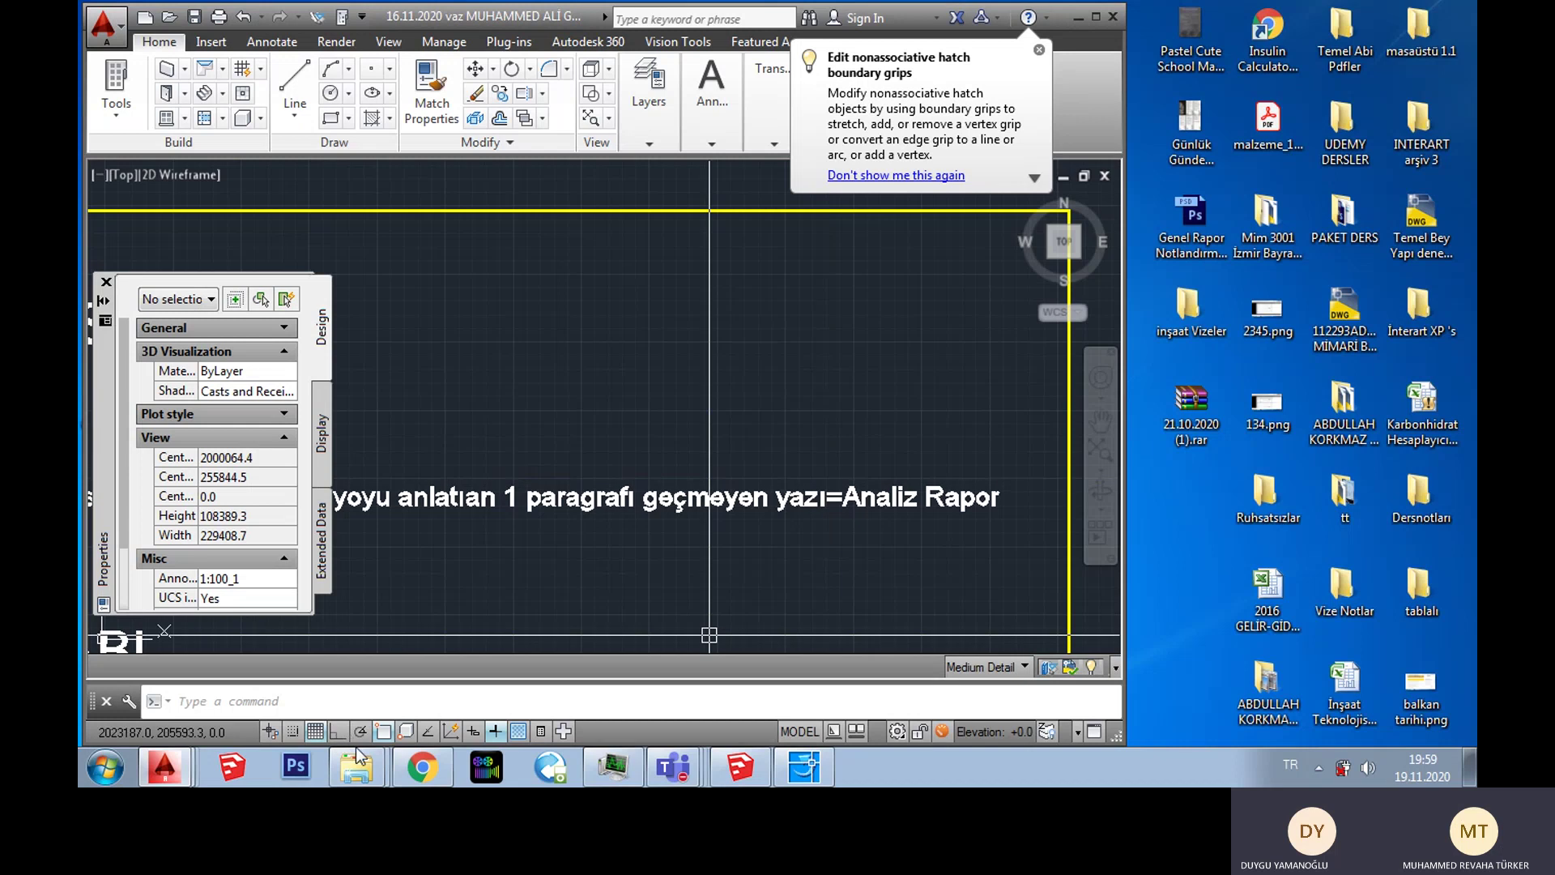
{"action": "mouse_move", "coordinate": [359, 762]}
{"action": "left_click", "coordinate": [369, 719]}
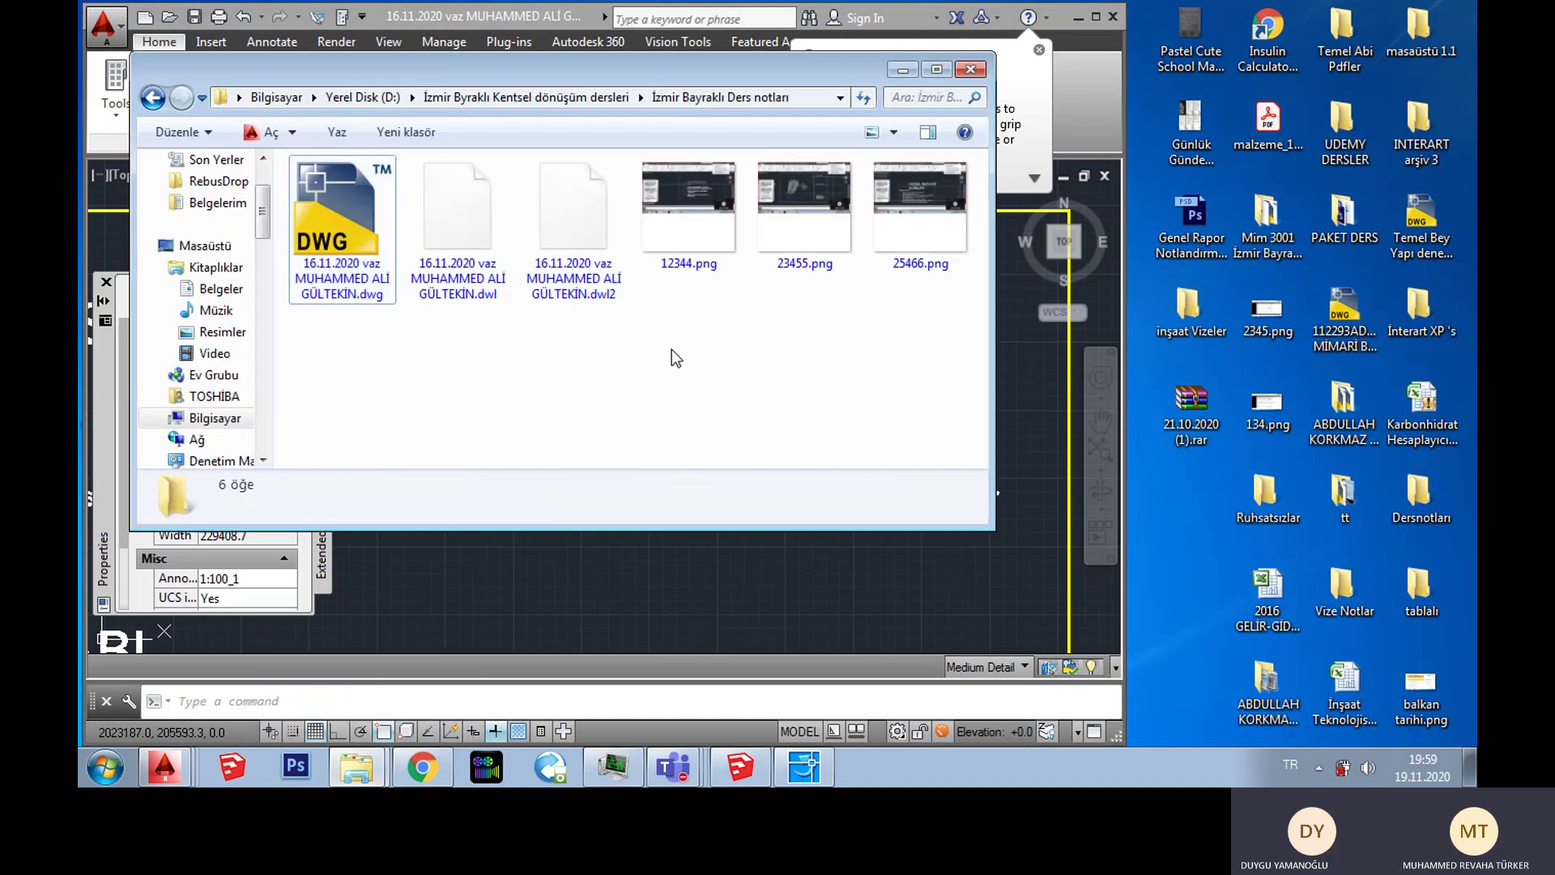
Step: Look through the lesson screenshots in the folder, including 12344.png and 23455.png, in the Windows photo viewer and return to the folder
{"action": "left_click", "coordinate": [707, 223]}
{"action": "double_click", "coordinate": [706, 221]}
{"action": "key", "text": "Right"}
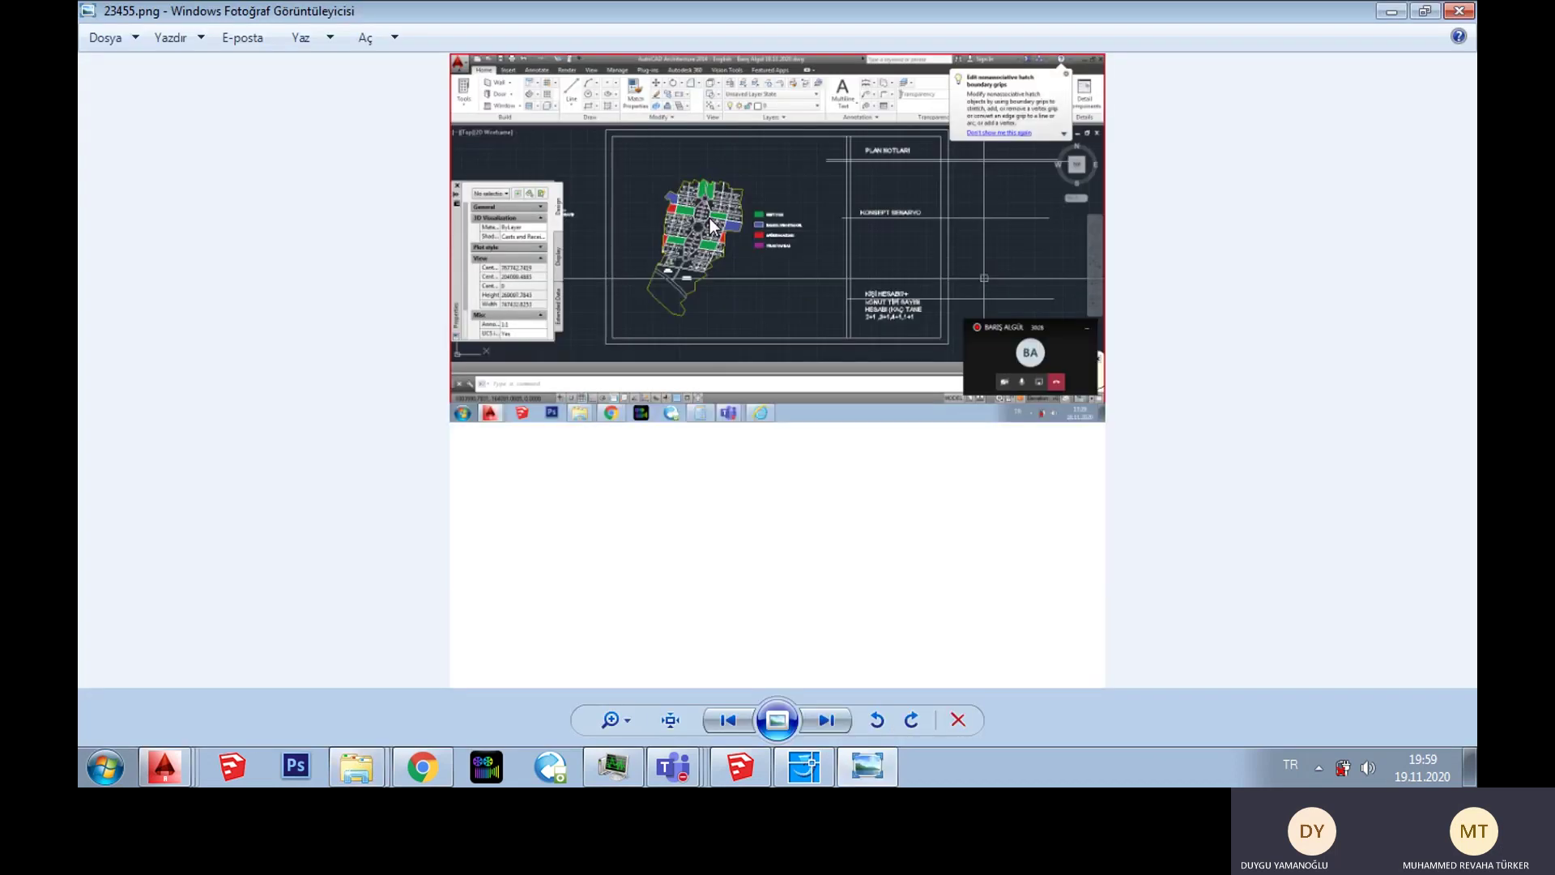
{"action": "key", "text": "Left"}
{"action": "key", "text": "Left"}
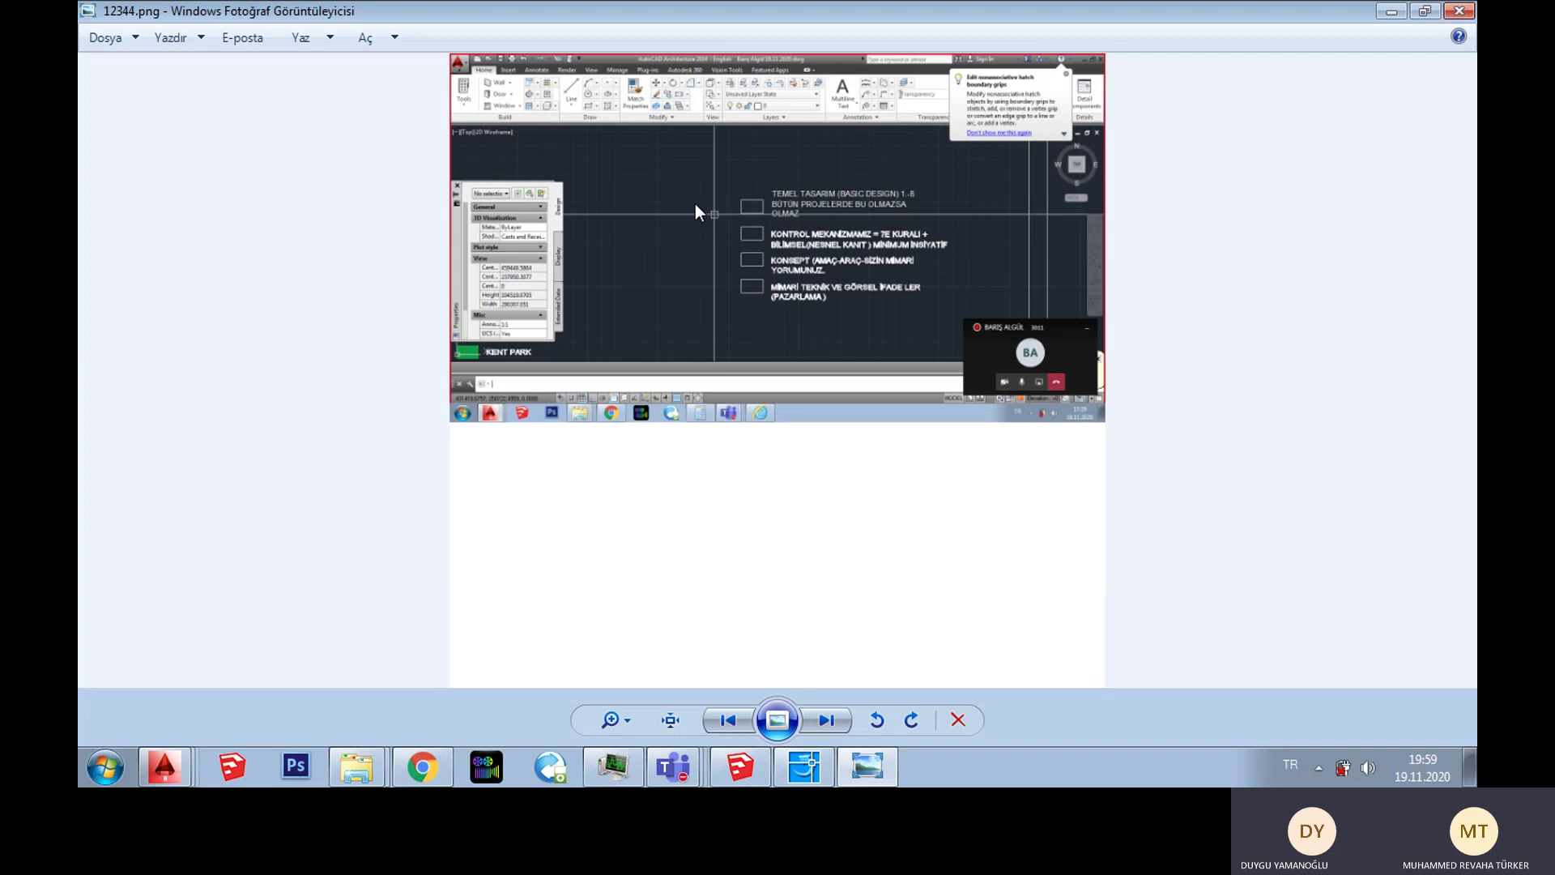
{"action": "key", "text": "Right"}
{"action": "key", "text": "Right"}
{"action": "key", "text": "Right"}
{"action": "left_click", "coordinate": [1398, 11]}
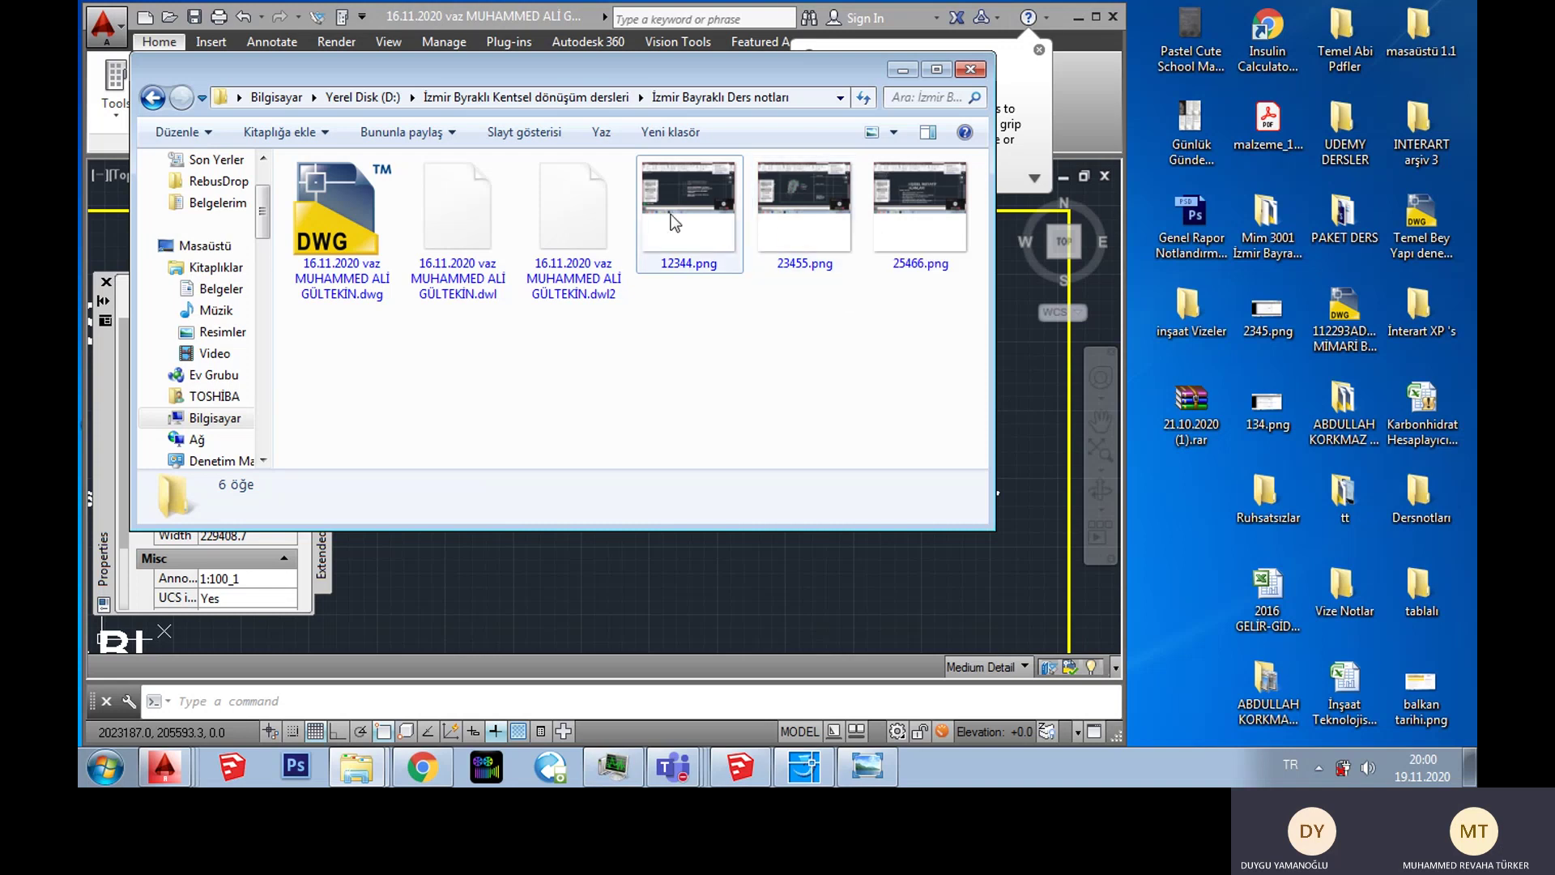
Step: Open 12344.png and examine its enlarged list of TEMEL TASARIM, KONTROL MEKANİZMAMIZ, KONSEPT and MİMARİ TEKNİK principles
{"action": "left_click", "coordinate": [692, 231]}
{"action": "double_click", "coordinate": [693, 231]}
{"action": "scroll", "coordinate": [658, 306], "scroll_direction": "up", "scroll_amount": 5}
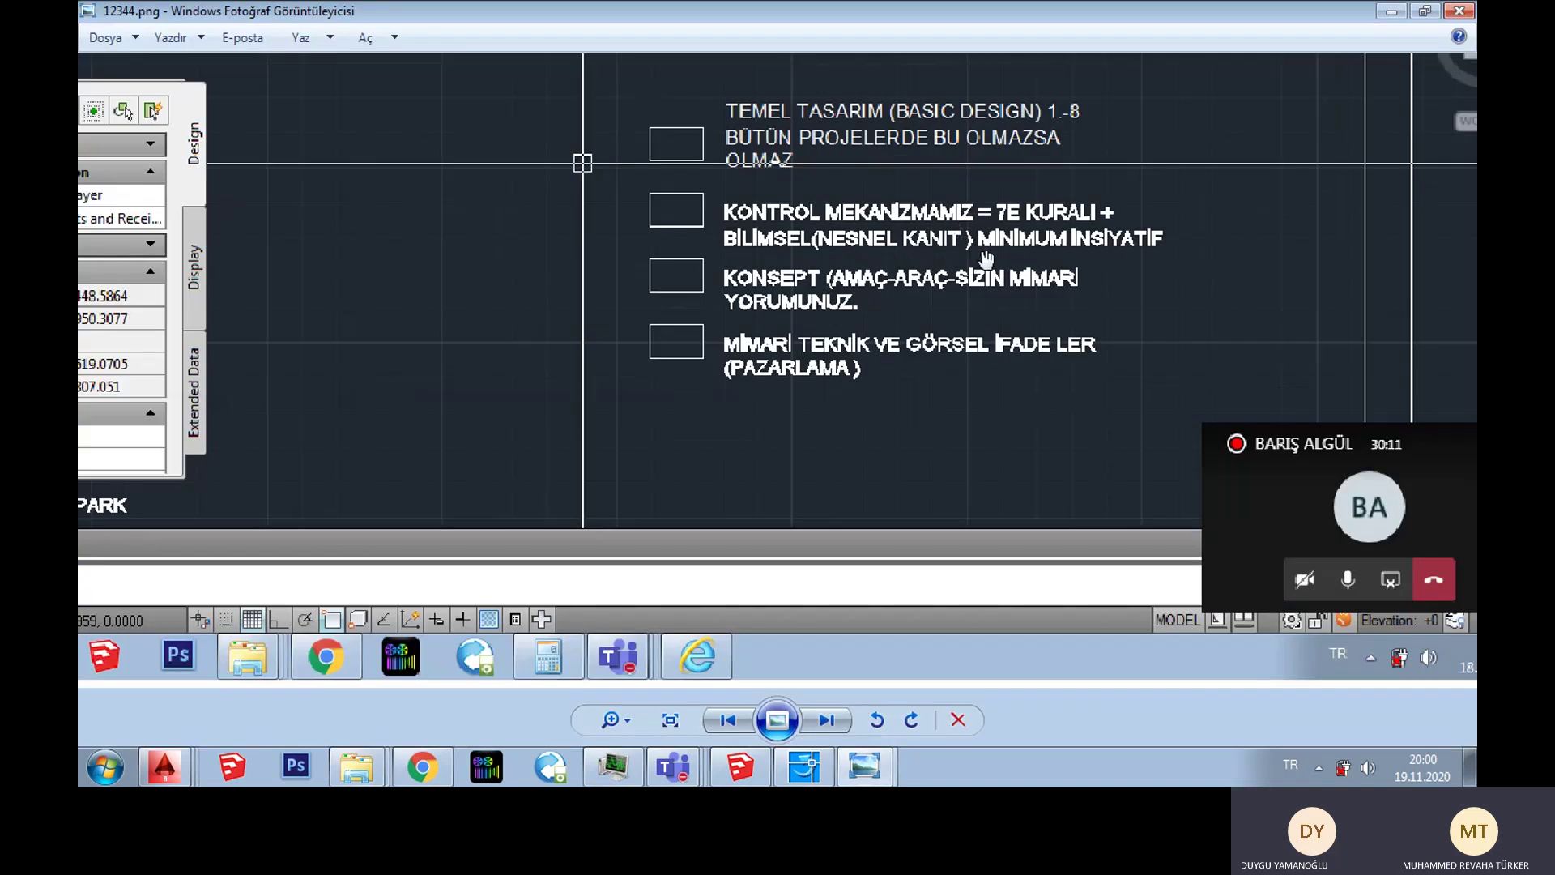